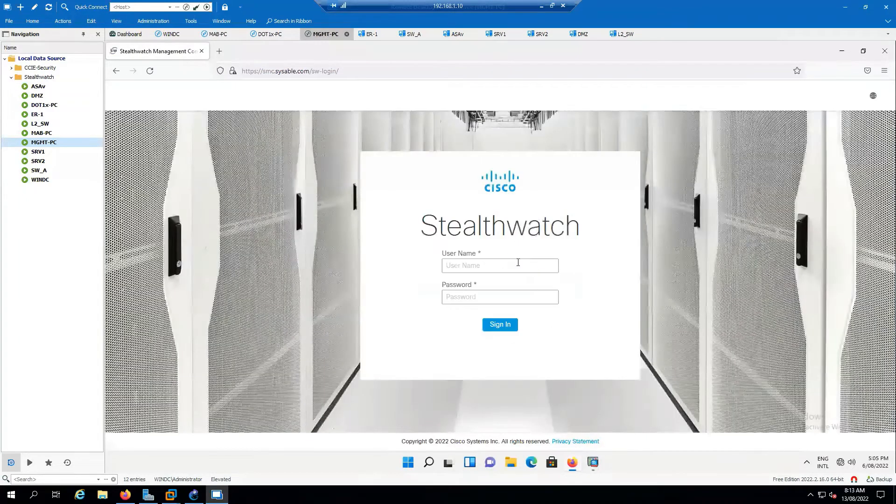
- Sign in to Stealthwatch as admin with the account password and dismiss the Welcome notice
{"action": "left_click", "coordinate": [517, 262]}
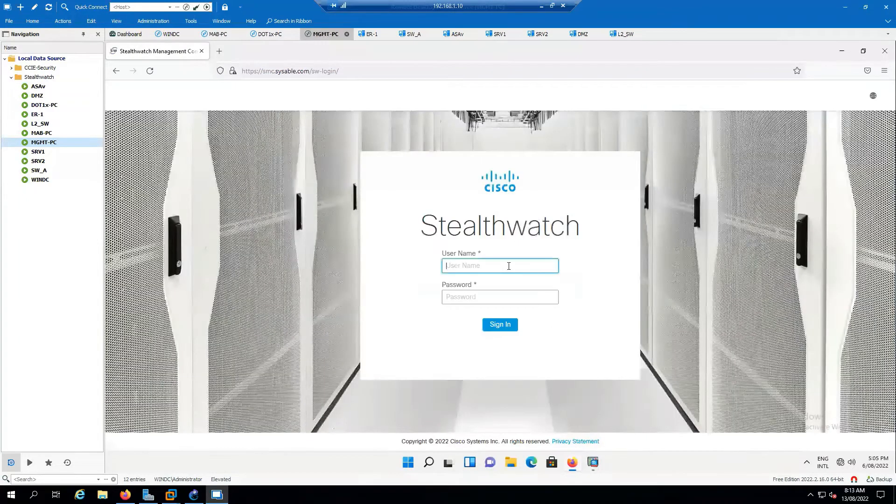
{"action": "type", "text": "admin"}
{"action": "key", "text": "Tab"}
{"action": "type", "text": "****"}
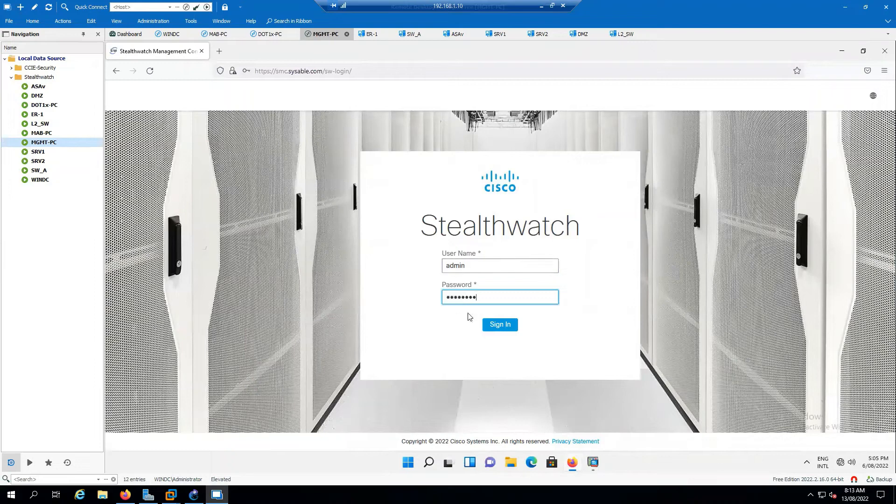
{"action": "left_click", "coordinate": [498, 326]}
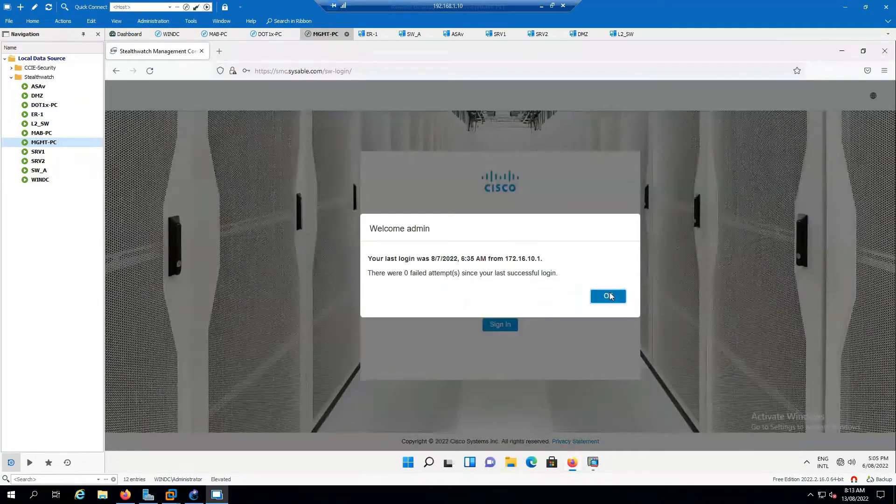
{"action": "left_click", "coordinate": [608, 297]}
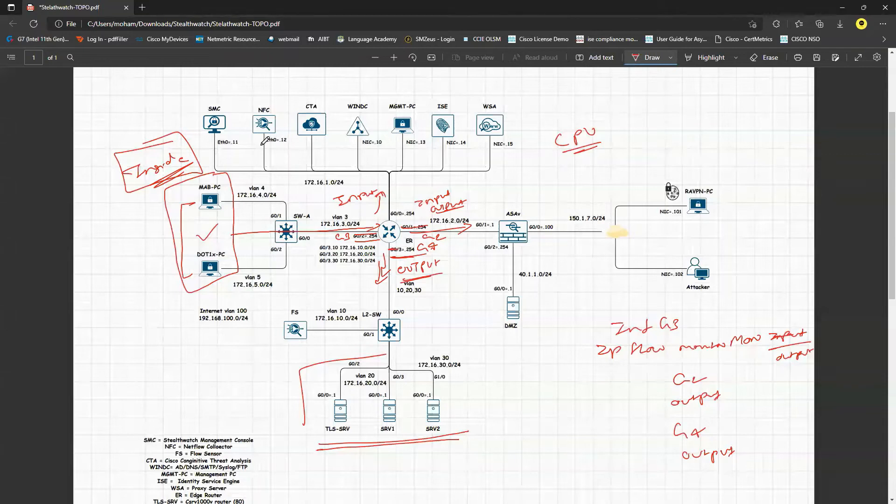
- Underline the NFC's Eth0=.12 address in red on the topology diagram
{"action": "left_click_drag", "start_coordinate": [260, 146], "coordinate": [271, 146]}
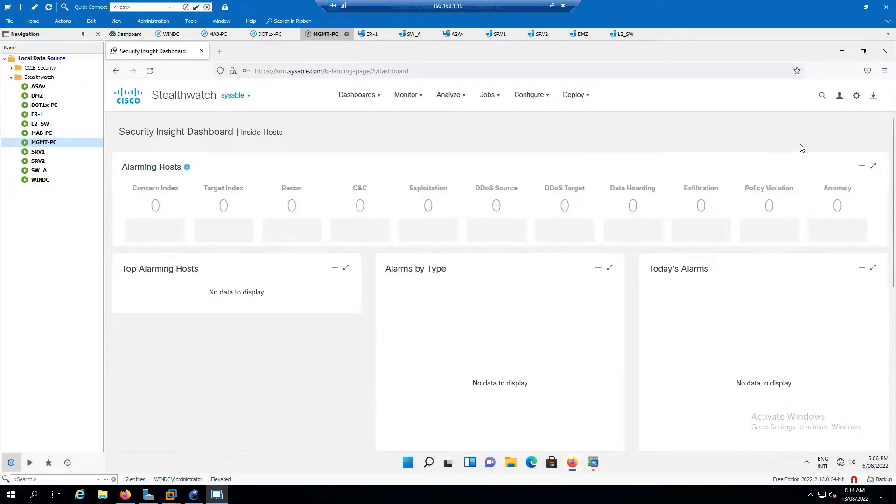
- Open Central Management from the settings gear in a new tab, then go to the MAB-PC session
{"action": "left_click", "coordinate": [856, 96]}
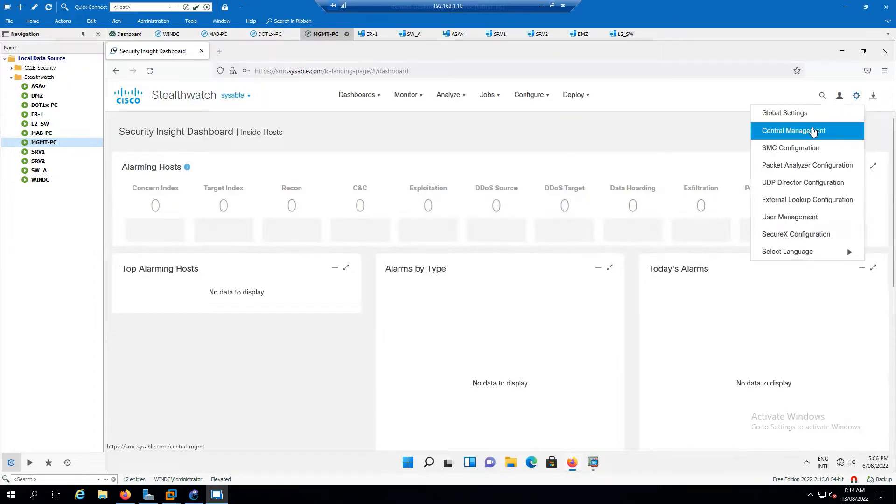
{"action": "left_click", "coordinate": [813, 132]}
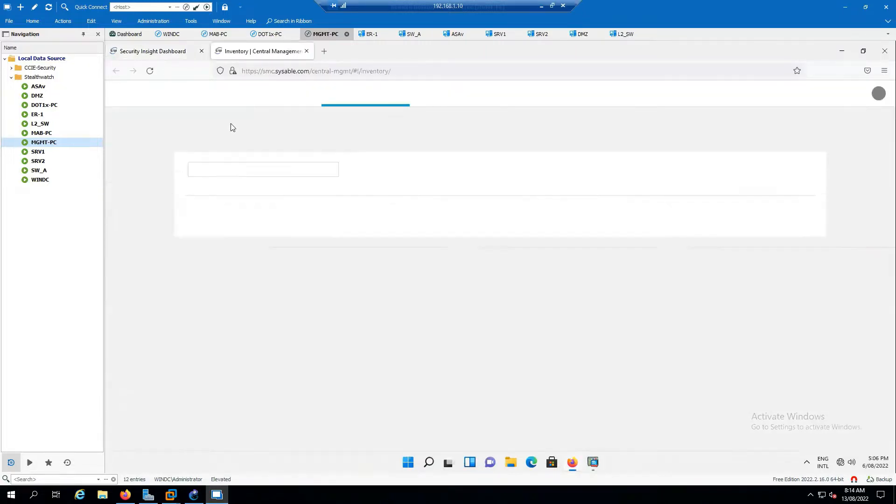
{"action": "left_click", "coordinate": [217, 34]}
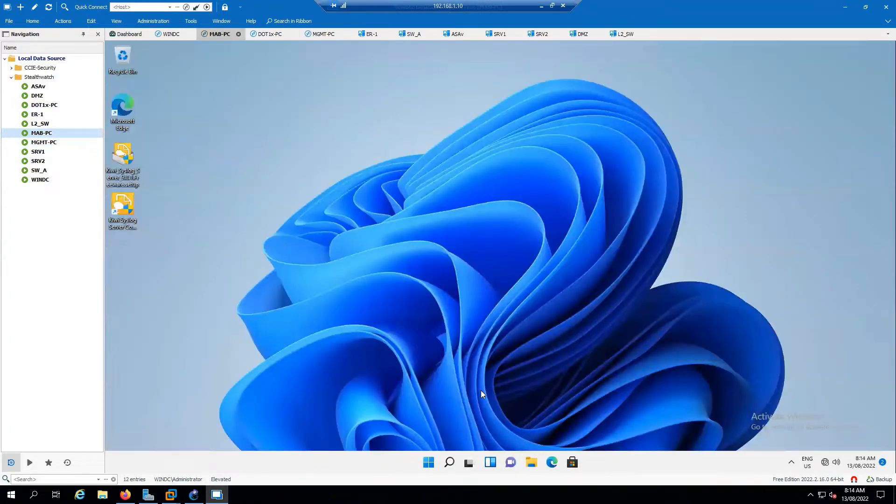
- Run ipconfig in a Command Prompt to check MAB-PC's adapter addresses
{"action": "left_click", "coordinate": [449, 462]}
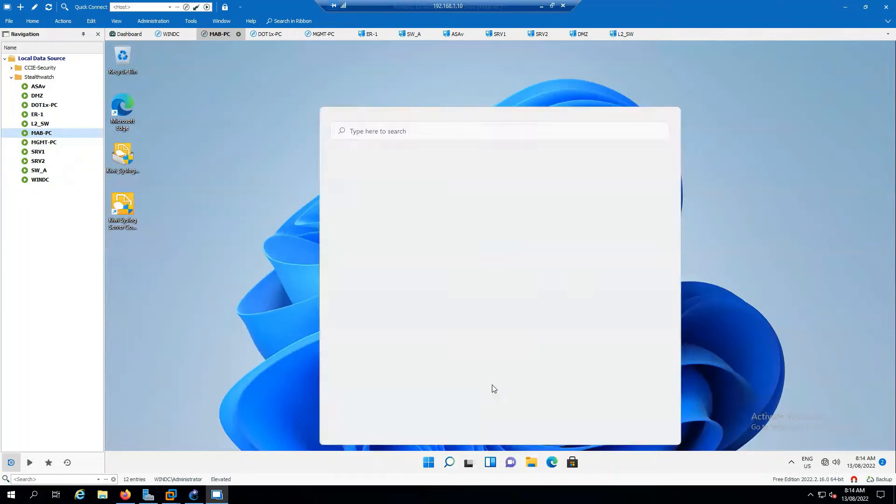
{"action": "type", "text": "cmd"}
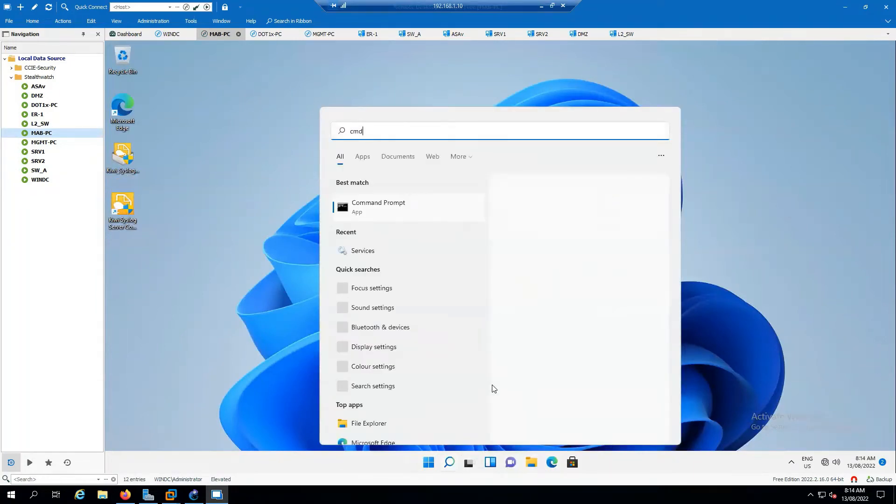
{"action": "key", "text": "Return"}
{"action": "type", "text": "ip"}
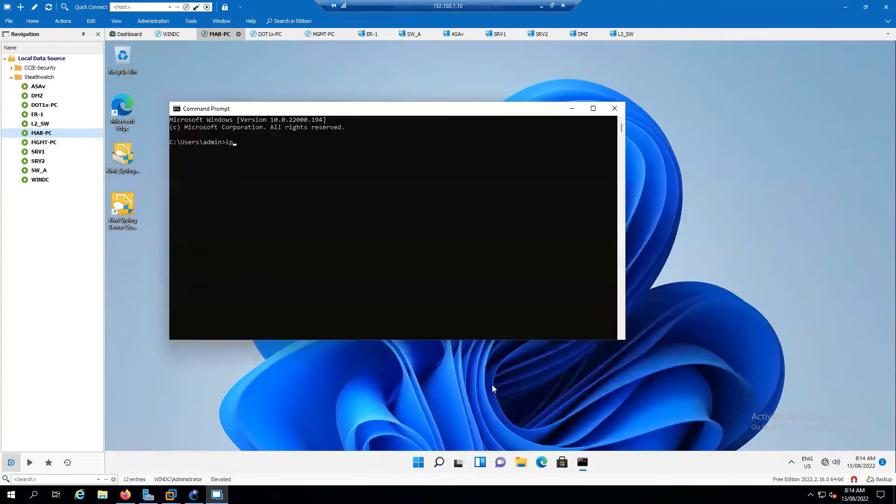
{"action": "type", "text": "config"}
{"action": "key", "text": "Return"}
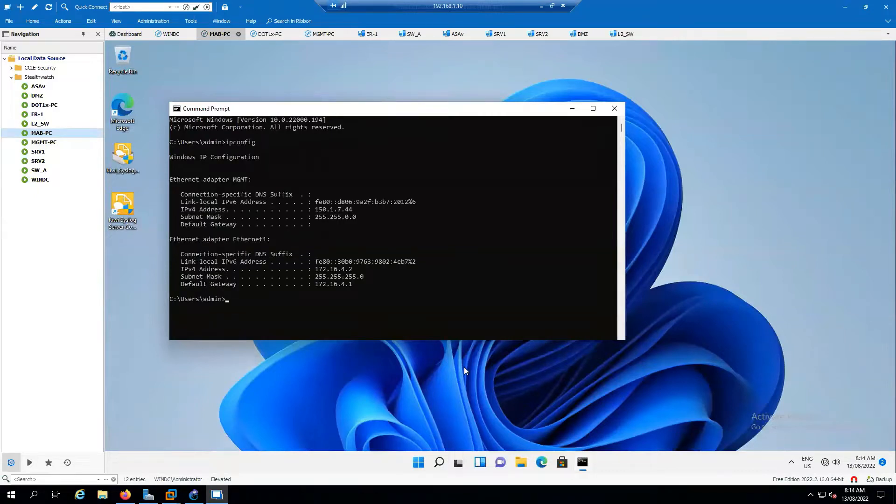
- Open the Network Connections panel with ncpa.cpl
{"action": "left_click", "coordinate": [439, 461]}
{"action": "type", "text": "ncpa.cpl"}
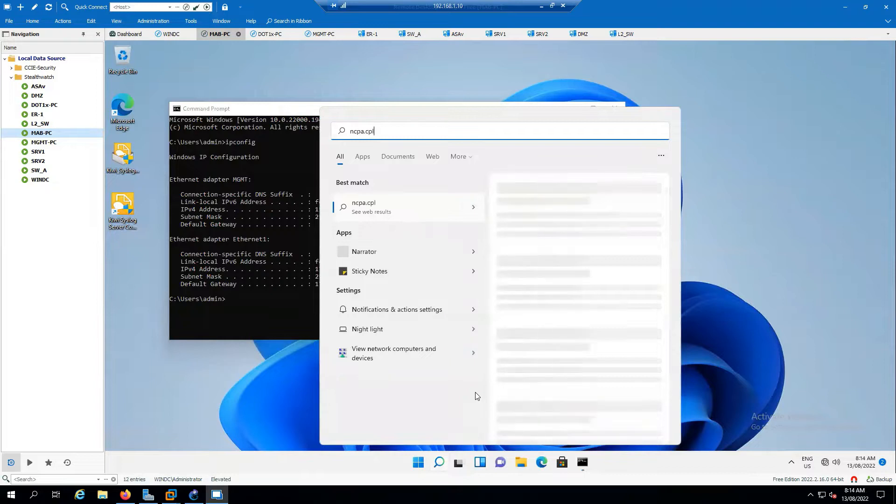
{"action": "key", "text": "Return"}
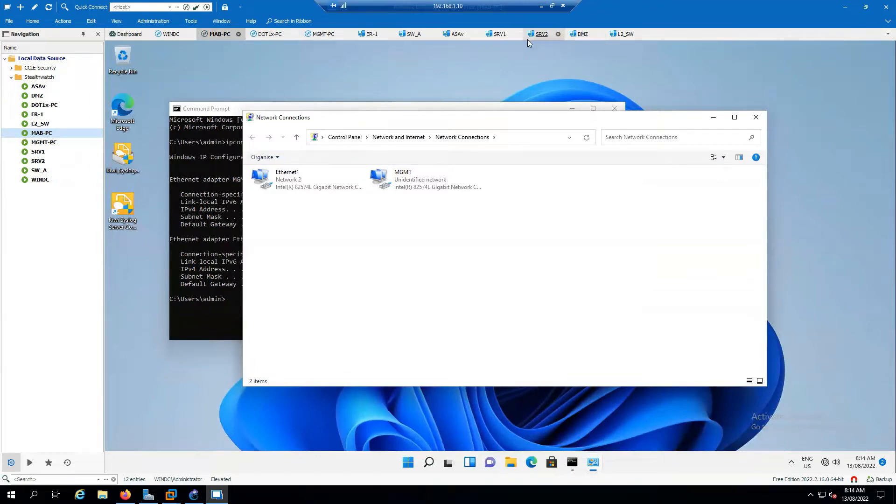
- On the SW_A console, enter enable mode and run clear authentication sessions
{"action": "left_click", "coordinate": [411, 34]}
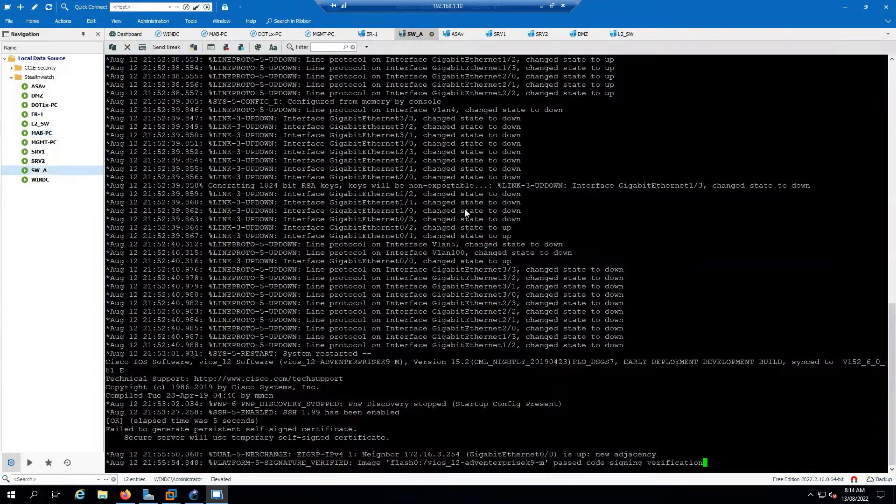
{"action": "key", "text": "Return"}
{"action": "key", "text": "Return"}
{"action": "key", "text": "Return"}
{"action": "key", "text": "Return"}
{"action": "key", "text": "Return"}
{"action": "key", "text": "Return"}
{"action": "key", "text": "Return"}
{"action": "key", "text": "Return"}
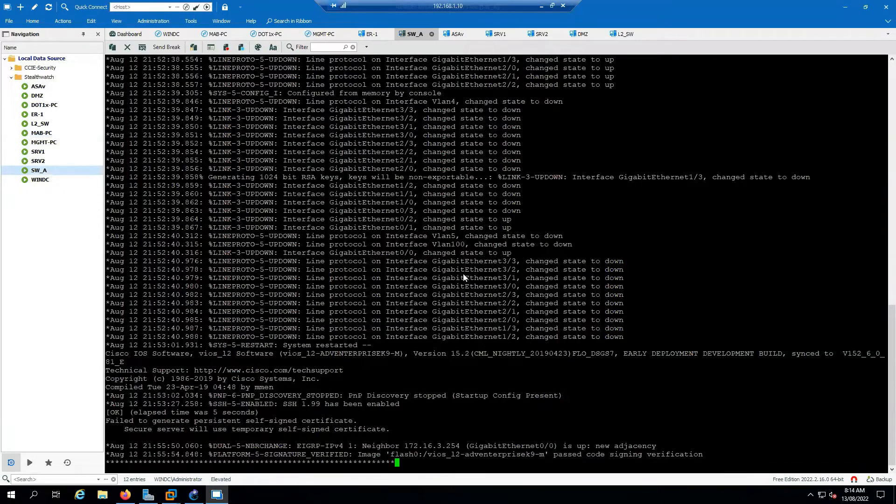
{"action": "type", "text": "en"}
{"action": "key", "text": "Return"}
{"action": "key", "text": "Return"}
{"action": "type", "text": "clear auth"}
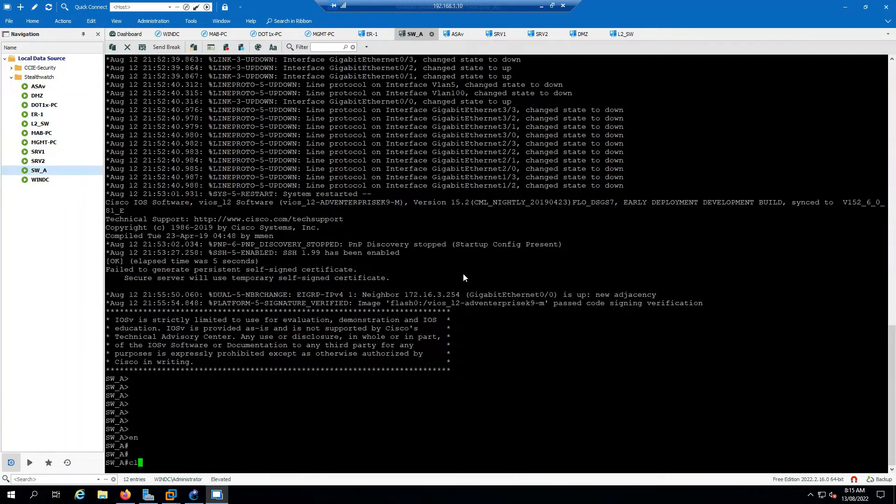
{"action": "key", "text": "Tab"}
{"action": "type", "text": "se"}
{"action": "key", "text": "Tab"}
{"action": "key", "text": "Return"}
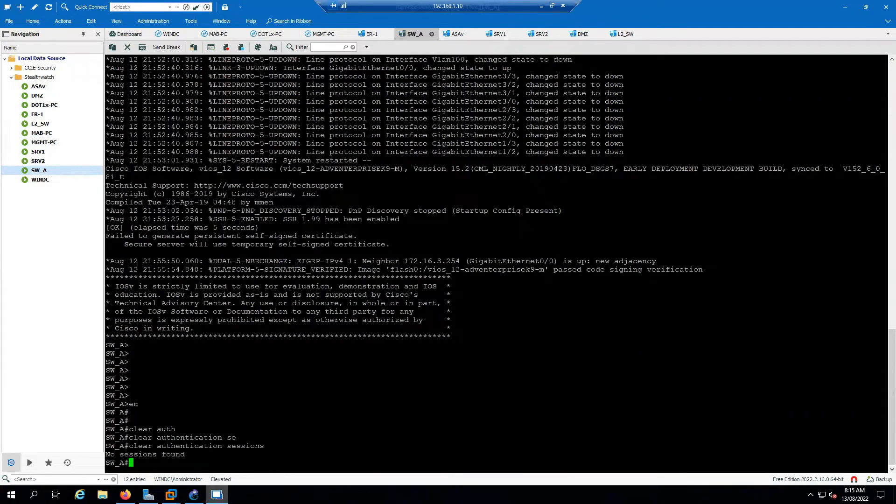
- Close and reconnect the MAB-PC session, placing its tab right after WINDC
{"action": "left_click", "coordinate": [259, 34]}
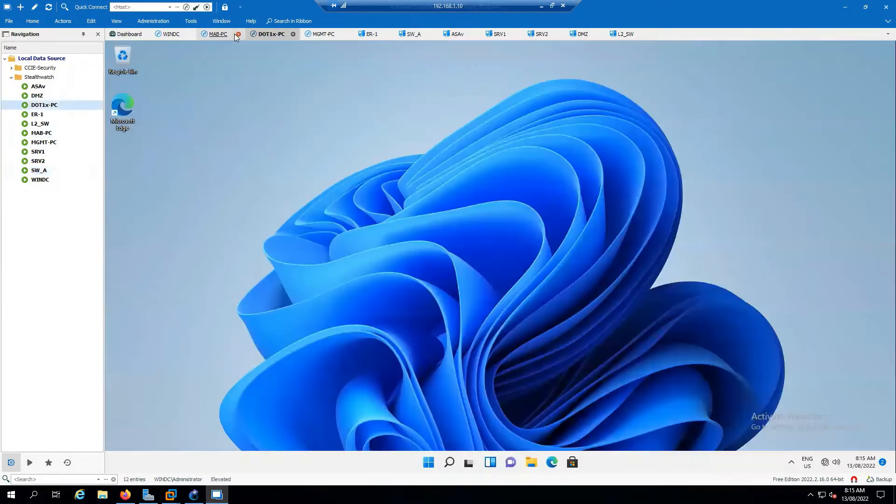
{"action": "left_click", "coordinate": [238, 34]}
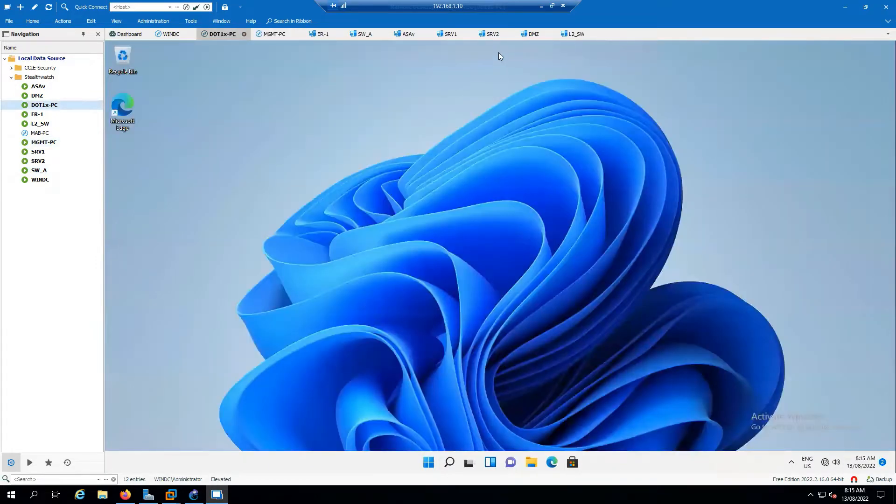
{"action": "double_click", "coordinate": [41, 133]}
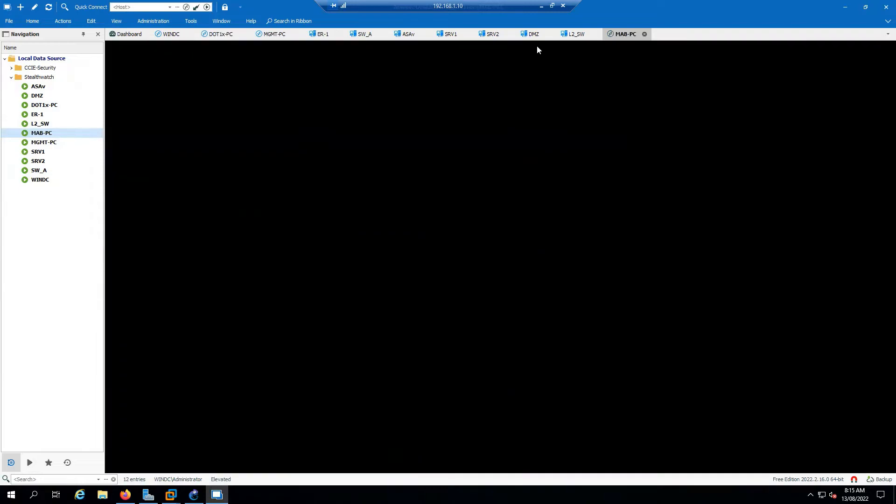
{"action": "left_click_drag", "start_coordinate": [626, 34], "coordinate": [214, 29]}
- On DOT1x-PC, open the Network Connections panel with ncpa.cpl
{"action": "left_click", "coordinate": [265, 34]}
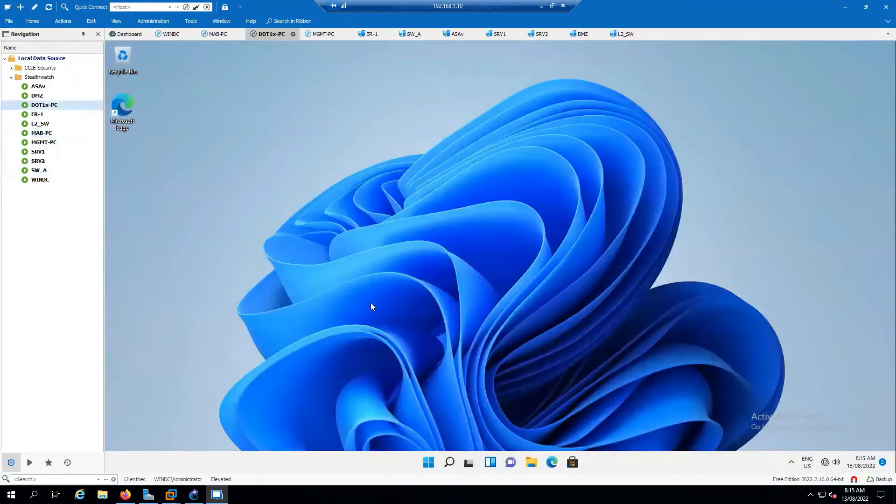
{"action": "left_click", "coordinate": [449, 462]}
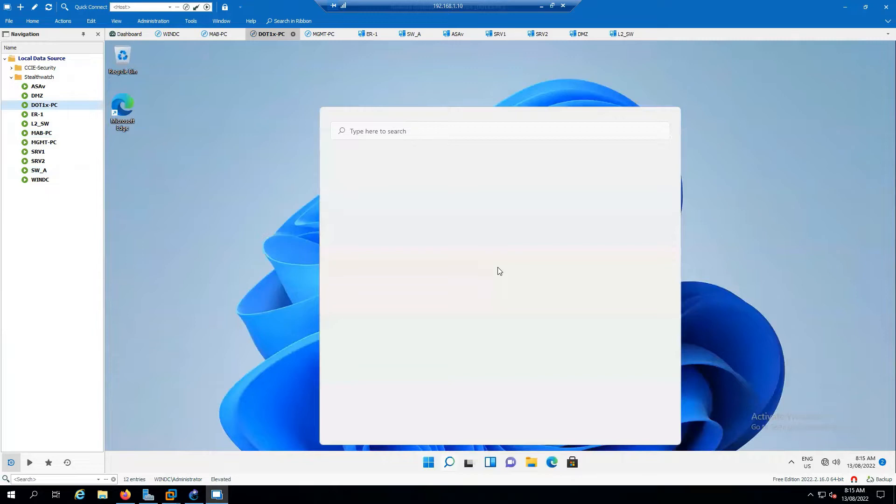
{"action": "type", "text": "ncpa.cpl"}
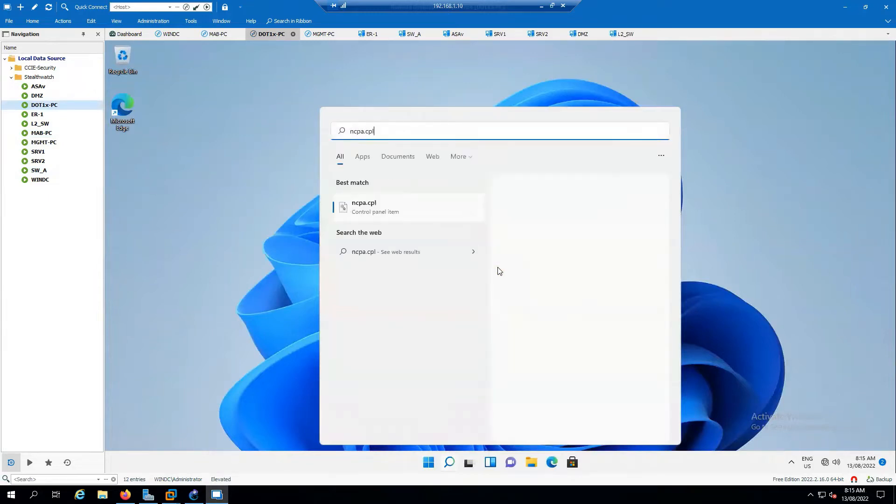
{"action": "key", "text": "Return"}
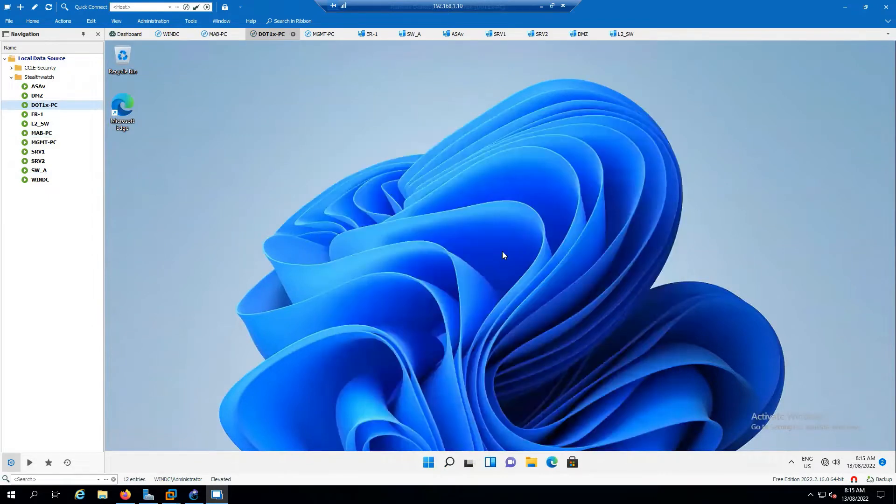
- On MAB-PC, check the MGMT adapter's status and connection details
{"action": "left_click", "coordinate": [218, 34]}
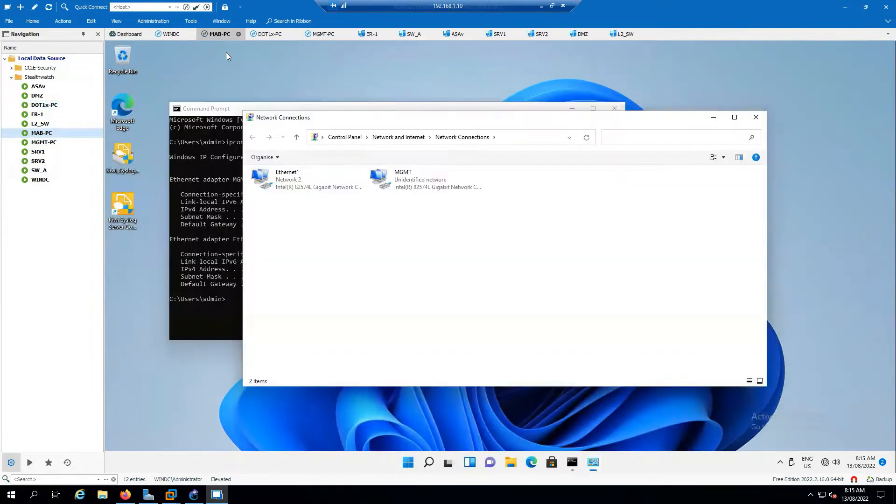
{"action": "right_click", "coordinate": [411, 184]}
{"action": "left_click", "coordinate": [323, 224]}
{"action": "right_click", "coordinate": [406, 188]}
{"action": "left_click", "coordinate": [429, 201]}
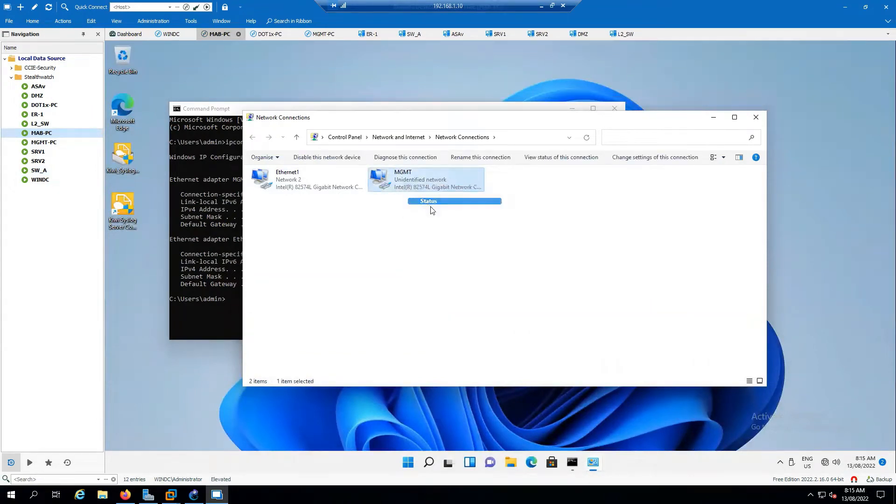
{"action": "left_click", "coordinate": [454, 246]}
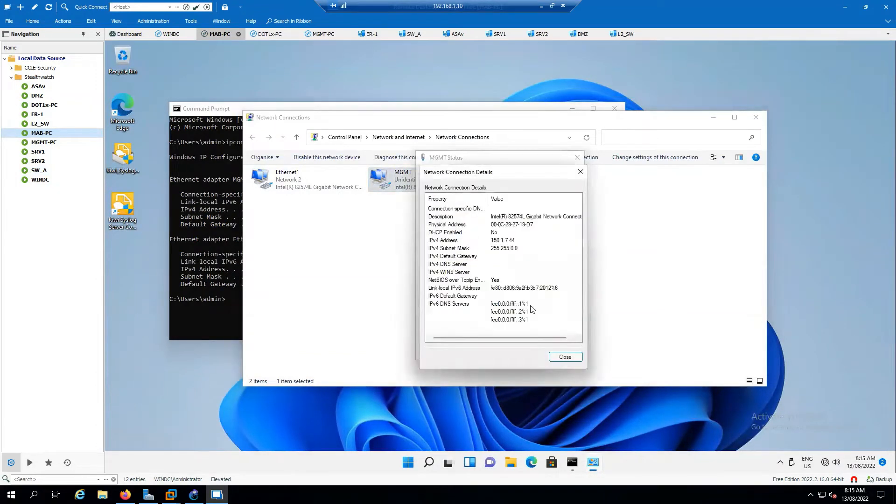
{"action": "left_click", "coordinate": [576, 363]}
{"action": "left_click", "coordinate": [569, 353]}
- Disable and then re-enable MAB-PC's Ethernet1 adapter
{"action": "right_click", "coordinate": [328, 179]}
{"action": "left_click", "coordinate": [337, 184]}
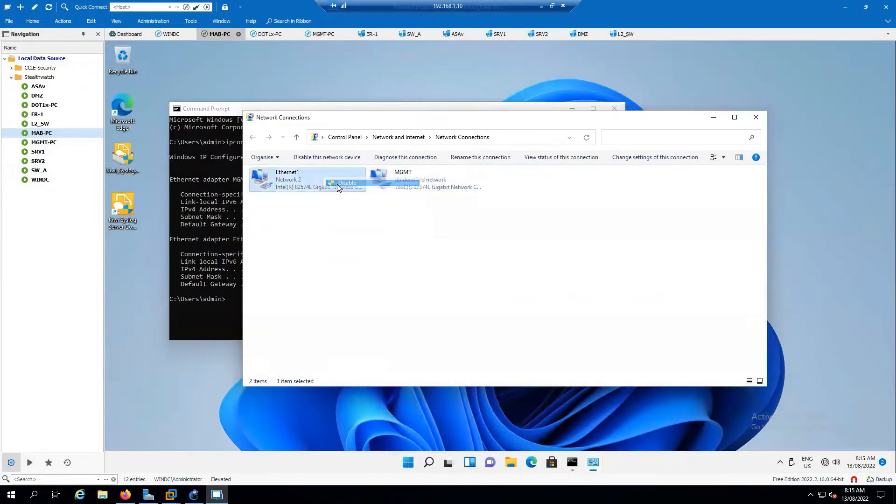
{"action": "right_click", "coordinate": [292, 183]}
{"action": "left_click", "coordinate": [304, 192]}
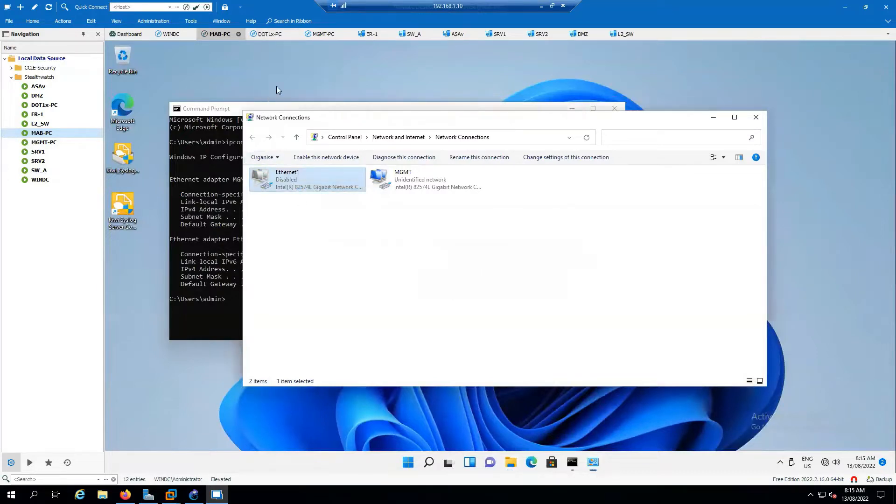
{"action": "right_click", "coordinate": [293, 182]}
{"action": "left_click", "coordinate": [305, 191]}
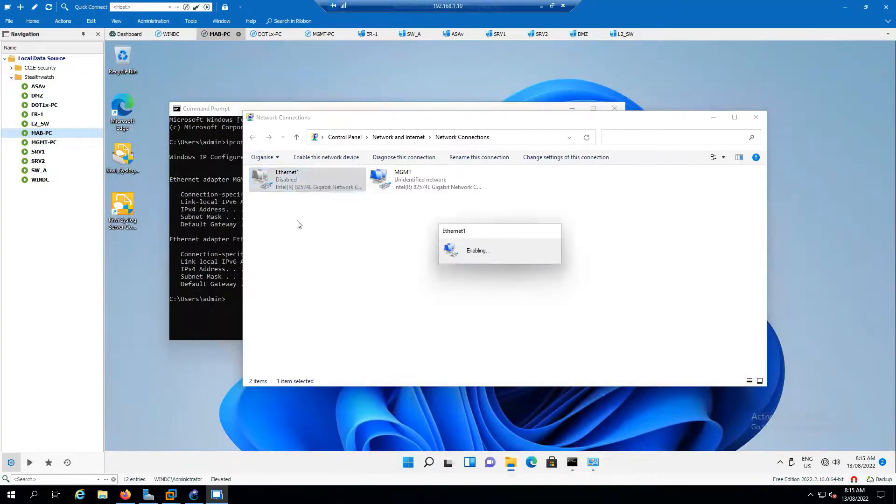
- On DOT1x-PC, disable and re-enable Ethernet1, then return to the MAB-PC session
{"action": "left_click", "coordinate": [272, 35]}
{"action": "right_click", "coordinate": [284, 179]}
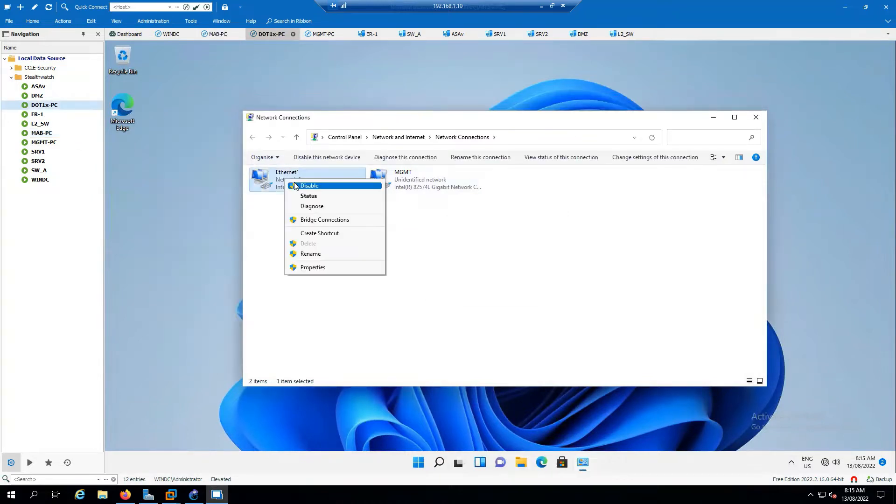
{"action": "left_click", "coordinate": [295, 185]}
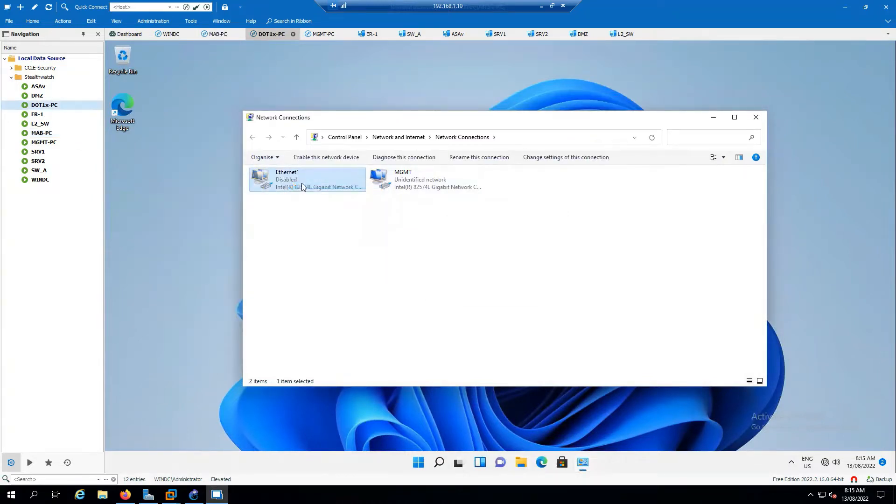
{"action": "right_click", "coordinate": [302, 183]}
{"action": "left_click", "coordinate": [315, 189]}
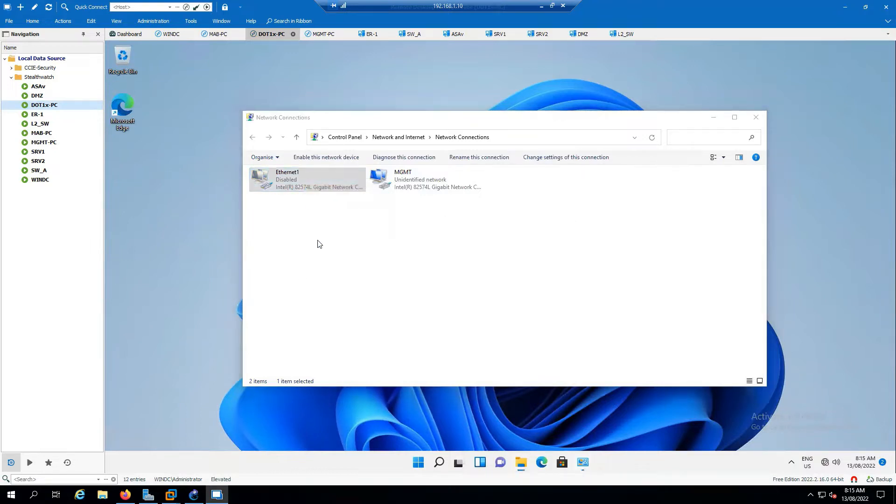
{"action": "right_click", "coordinate": [304, 186]}
{"action": "left_click", "coordinate": [323, 192]}
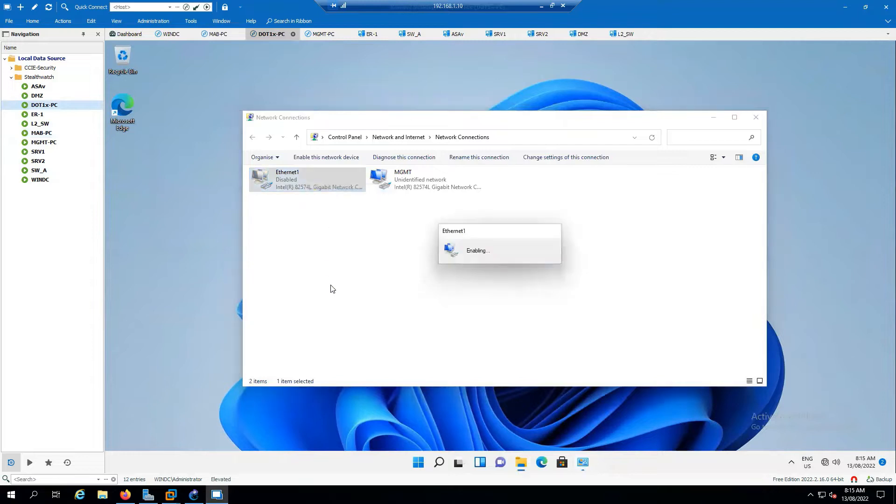
{"action": "left_click", "coordinate": [228, 35]}
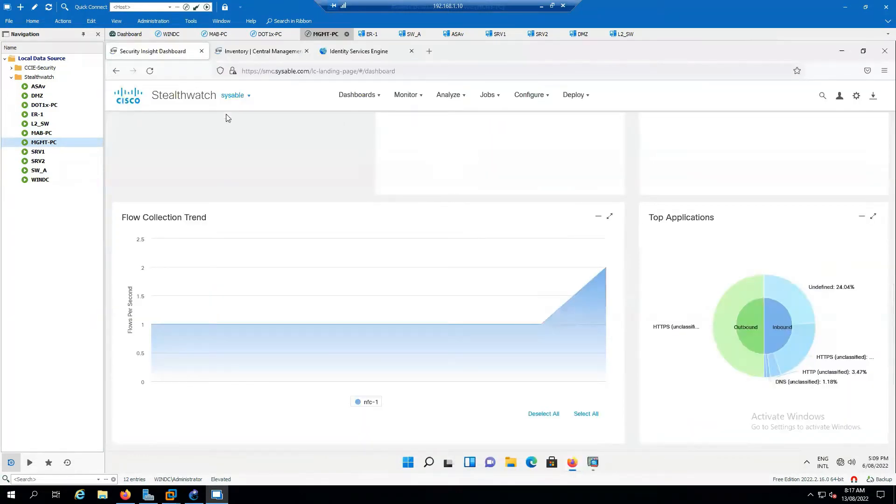
- In the appliance inventory, choose View Appliance Statistics from the nfc-1 Flow Collector's actions
{"action": "left_click", "coordinate": [260, 51]}
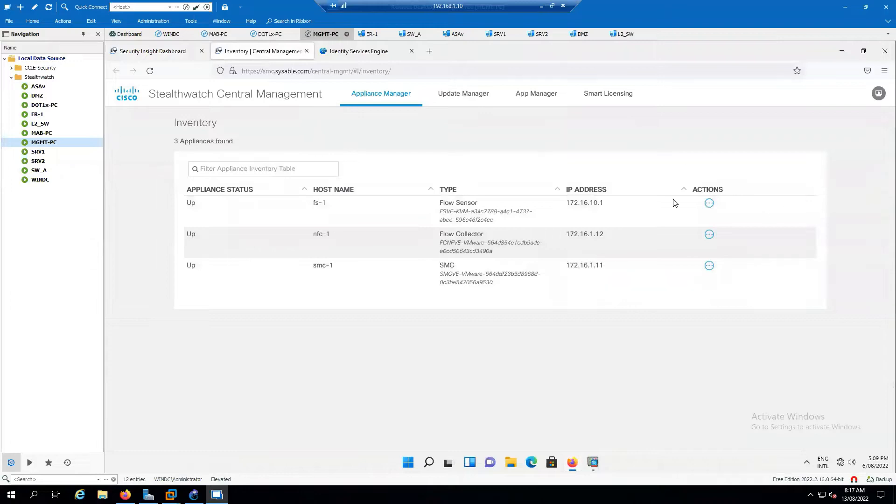
{"action": "left_click", "coordinate": [179, 51]}
{"action": "left_click", "coordinate": [856, 96]}
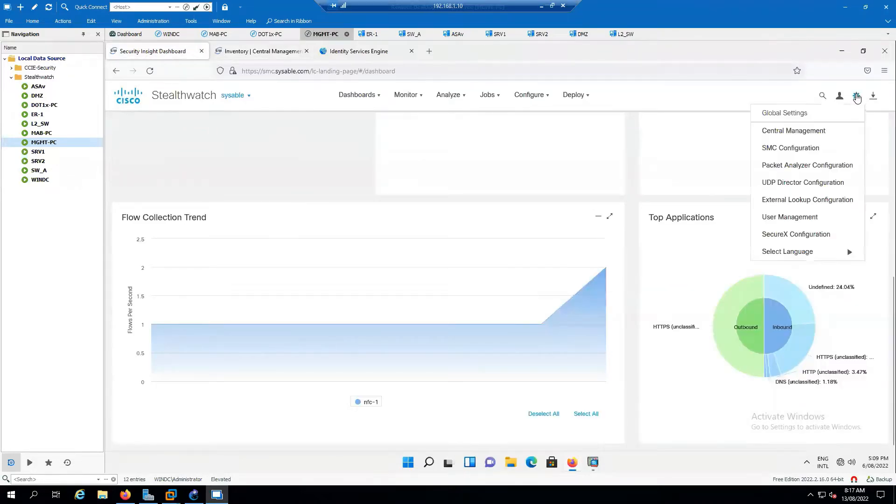
{"action": "left_click", "coordinate": [274, 55]}
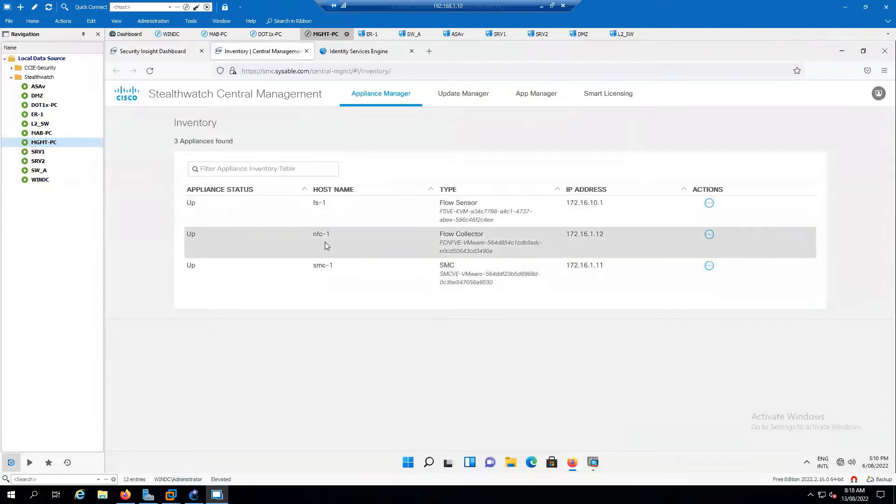
{"action": "left_click", "coordinate": [709, 234]}
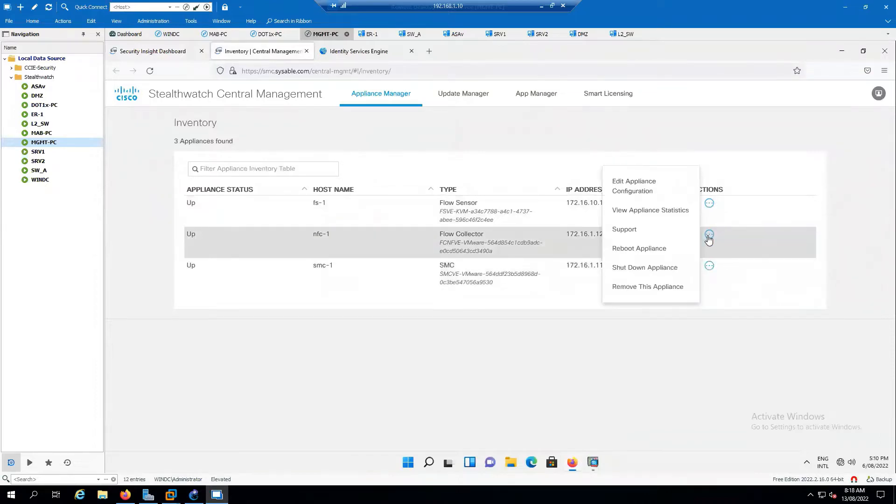
{"action": "left_click", "coordinate": [646, 214]}
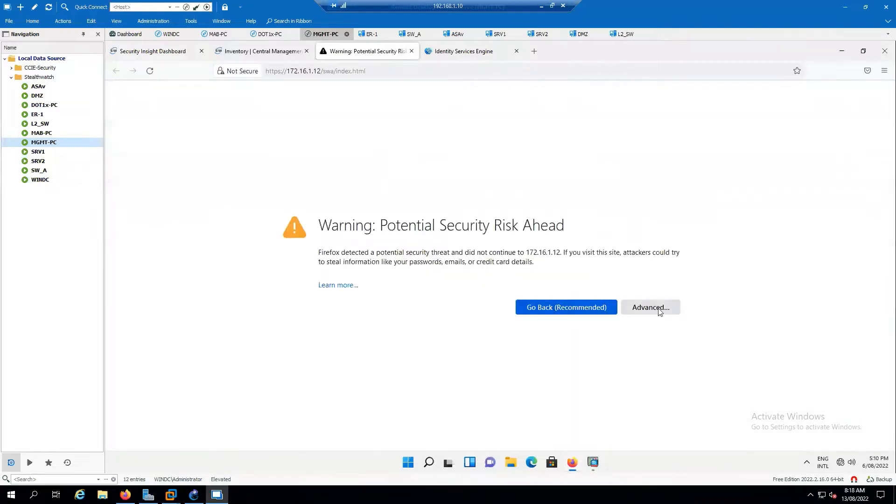
- Accept the certificate risk warning to reach nfc-1 at 172.16.1.12
{"action": "left_click", "coordinate": [658, 310]}
{"action": "left_click", "coordinate": [647, 416]}
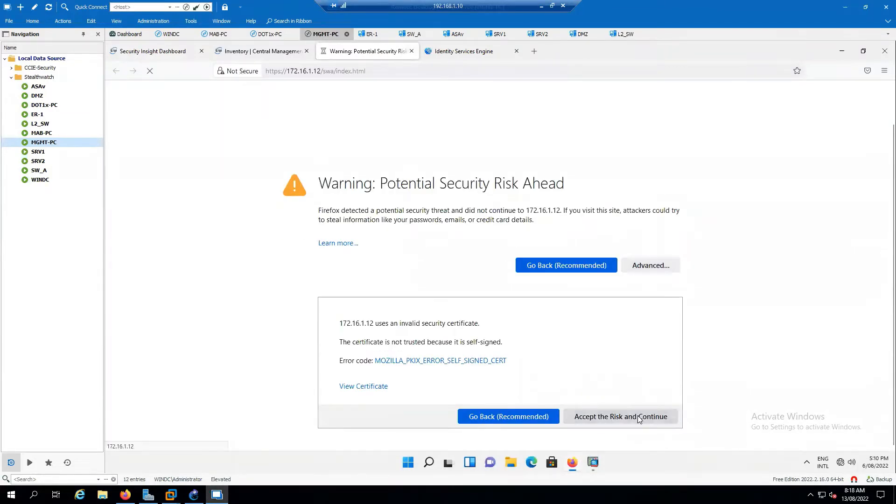
{"action": "scroll", "coordinate": [639, 377], "scroll_direction": "down", "scroll_amount": 1}
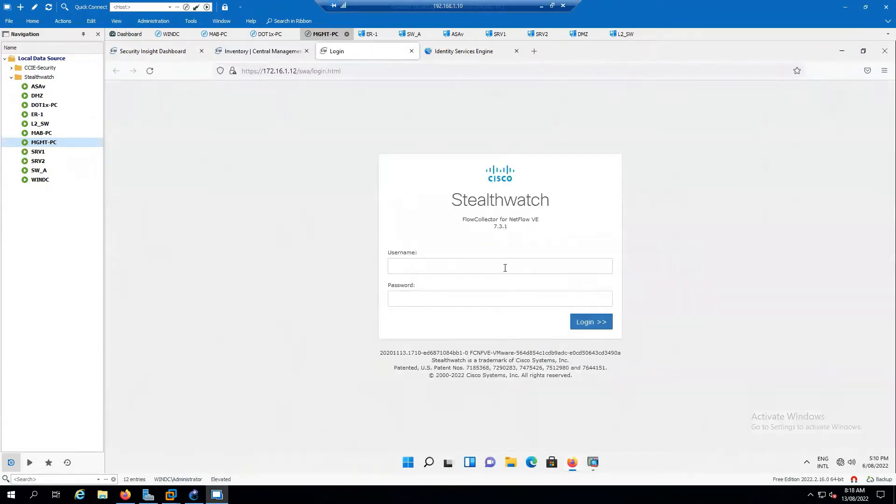
- Log in to nfc-1 as admin with the account password and continue to the home page
{"action": "left_click", "coordinate": [505, 267]}
{"action": "type", "text": "admin"}
{"action": "key", "text": "Tab"}
{"action": "type", "text": "••"}
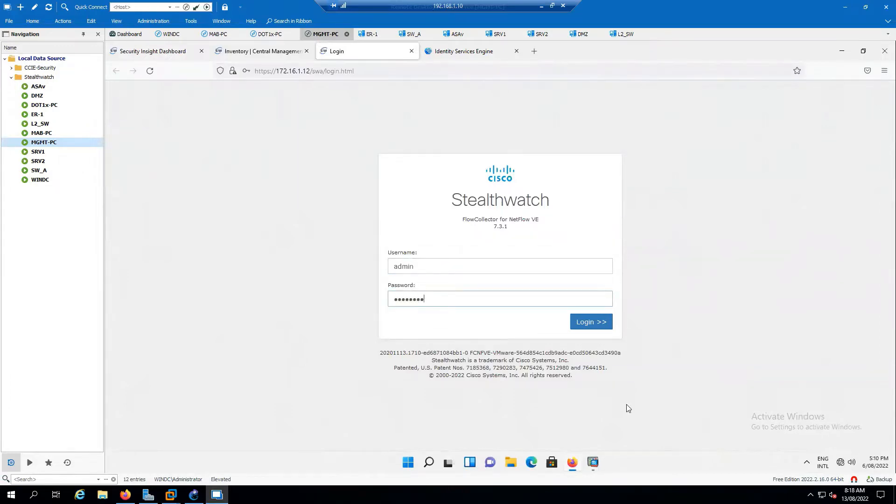
{"action": "key", "text": "Return"}
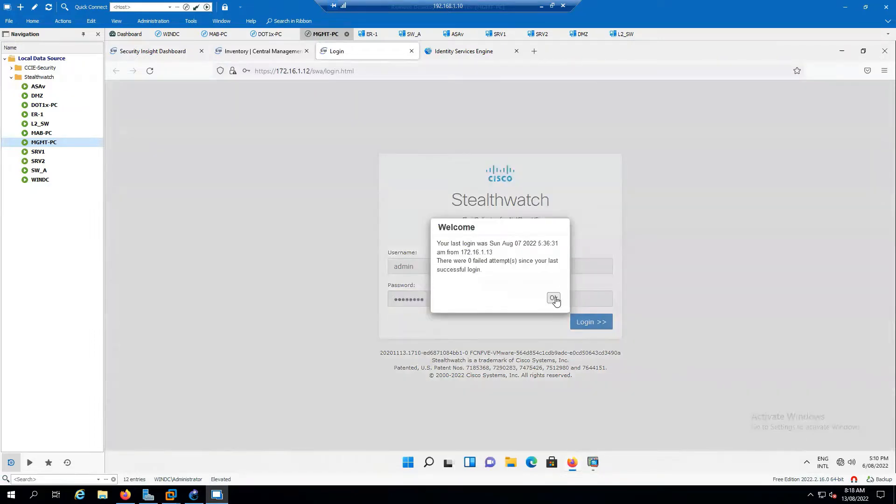
{"action": "left_click", "coordinate": [553, 298]}
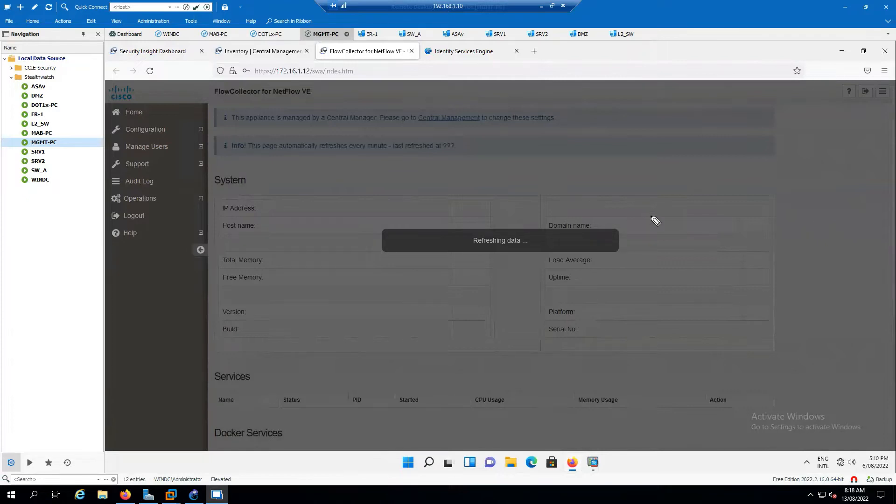
- Annotate version 7.3 on the nfc-1 home page and expand the Configuration menu
{"action": "left_click_drag", "start_coordinate": [694, 162], "coordinate": [721, 173]}
{"action": "left_click", "coordinate": [713, 168]}
{"action": "left_click_drag", "start_coordinate": [733, 160], "coordinate": [736, 186]}
{"action": "left_click_drag", "start_coordinate": [729, 178], "coordinate": [743, 176]}
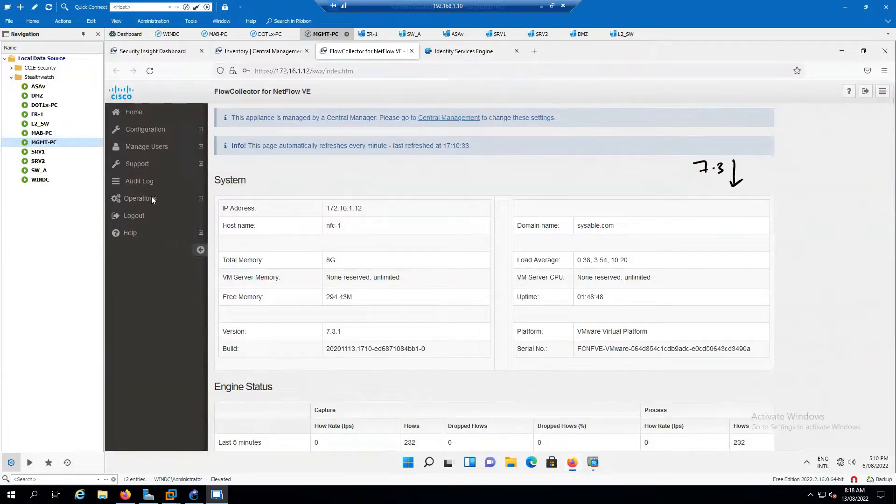
{"action": "left_click", "coordinate": [176, 130]}
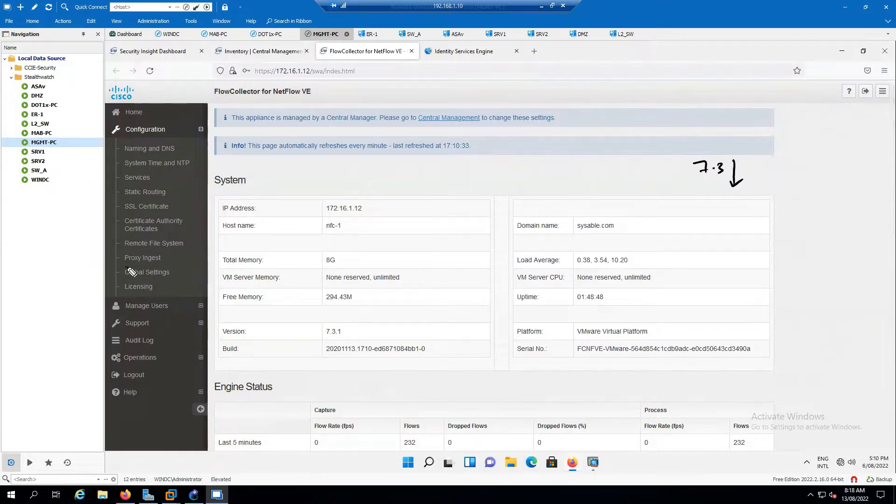
{"action": "mouse_move", "coordinate": [125, 265]}
{"action": "left_mouse_down"}
{"action": "mouse_move", "coordinate": [217, 260]}
{"action": "mouse_move", "coordinate": [241, 246]}
{"action": "mouse_move", "coordinate": [349, 235]}
{"action": "left_mouse_up"}
{"action": "left_click_drag", "start_coordinate": [267, 268], "coordinate": [343, 246]}
{"action": "left_click_drag", "start_coordinate": [277, 264], "coordinate": [408, 211]}
{"action": "left_click_drag", "start_coordinate": [391, 212], "coordinate": [403, 221]}
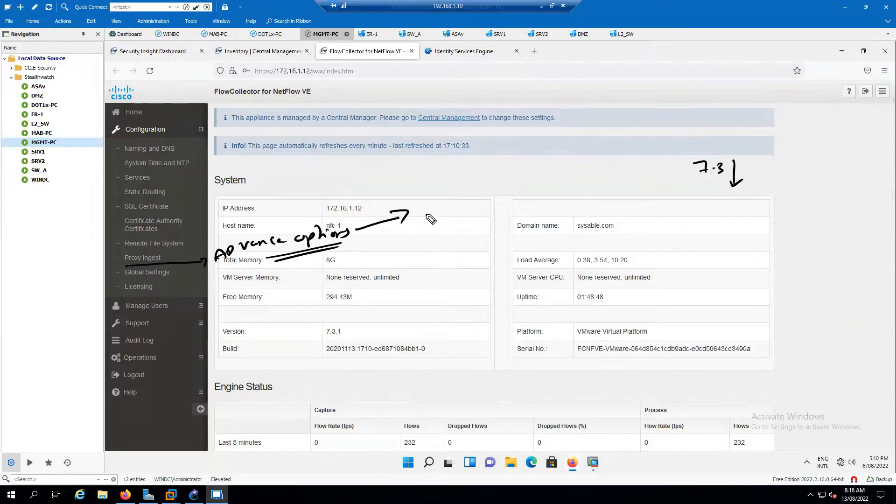
{"action": "left_click_drag", "start_coordinate": [419, 192], "coordinate": [483, 180]}
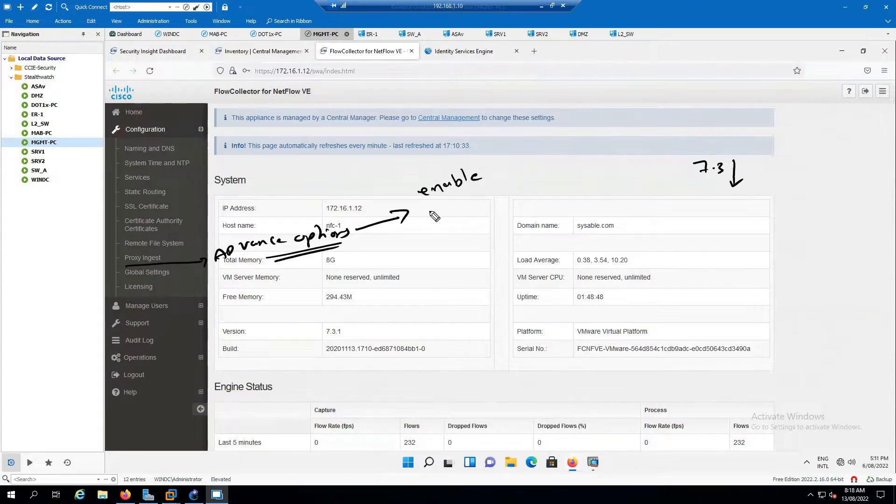
{"action": "mouse_move", "coordinate": [427, 210]}
{"action": "left_mouse_down"}
{"action": "mouse_move", "coordinate": [455, 219]}
{"action": "mouse_move", "coordinate": [511, 187]}
{"action": "mouse_move", "coordinate": [533, 195]}
{"action": "mouse_move", "coordinate": [558, 179]}
{"action": "left_mouse_up"}
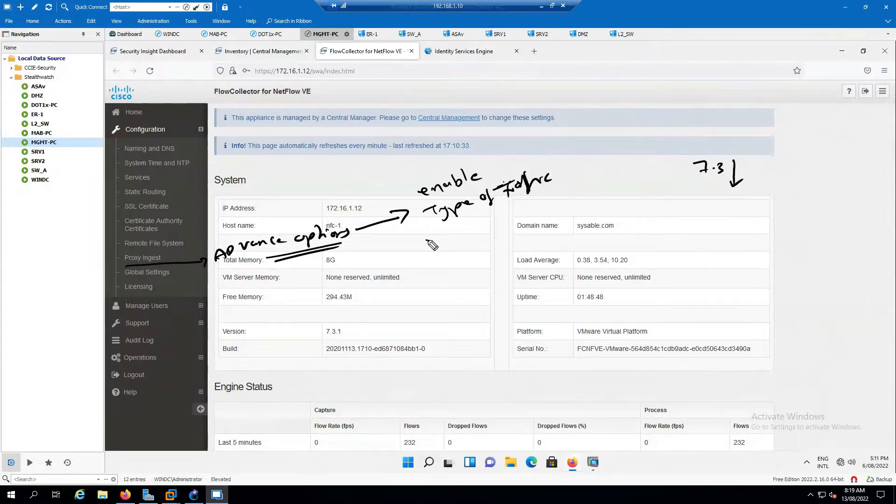
{"action": "mouse_move", "coordinate": [422, 239]}
{"action": "left_mouse_down"}
{"action": "mouse_move", "coordinate": [464, 247]}
{"action": "mouse_move", "coordinate": [469, 235]}
{"action": "mouse_move", "coordinate": [506, 228]}
{"action": "mouse_move", "coordinate": [494, 237]}
{"action": "left_mouse_up"}
{"action": "mouse_move", "coordinate": [426, 268]}
{"action": "left_mouse_down"}
{"action": "mouse_move", "coordinate": [420, 285]}
{"action": "mouse_move", "coordinate": [446, 264]}
{"action": "mouse_move", "coordinate": [525, 254]}
{"action": "mouse_move", "coordinate": [557, 241]}
{"action": "mouse_move", "coordinate": [562, 227]}
{"action": "mouse_move", "coordinate": [587, 256]}
{"action": "left_mouse_up"}
{"action": "left_click_drag", "start_coordinate": [593, 247], "coordinate": [612, 247]}
{"action": "left_click_drag", "start_coordinate": [612, 246], "coordinate": [680, 228]}
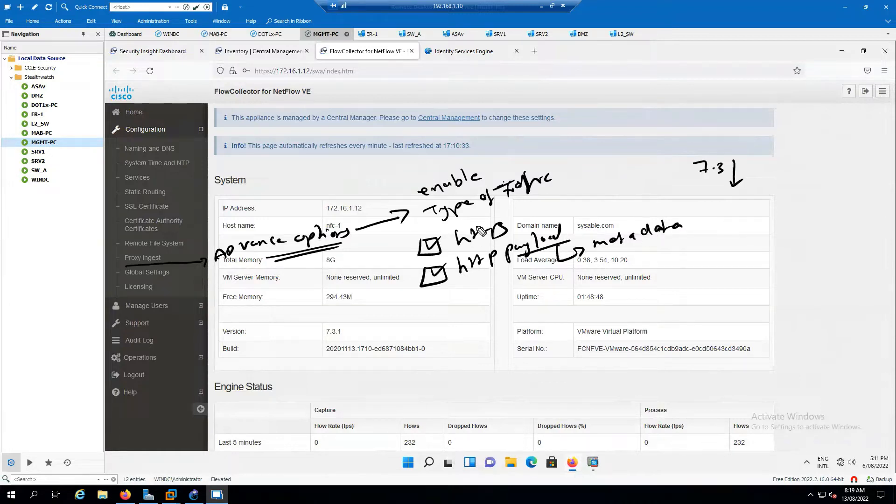
{"action": "left_click_drag", "start_coordinate": [598, 176], "coordinate": [602, 192]}
{"action": "mouse_move", "coordinate": [620, 172]}
{"action": "left_mouse_down"}
{"action": "mouse_move", "coordinate": [620, 189]}
{"action": "mouse_move", "coordinate": [655, 169]}
{"action": "left_mouse_up"}
{"action": "left_click_drag", "start_coordinate": [647, 170], "coordinate": [646, 186]}
{"action": "left_click_drag", "start_coordinate": [637, 188], "coordinate": [656, 185]}
{"action": "mouse_move", "coordinate": [600, 194]}
{"action": "left_mouse_down"}
{"action": "mouse_move", "coordinate": [655, 183]}
{"action": "mouse_move", "coordinate": [672, 192]}
{"action": "left_mouse_up"}
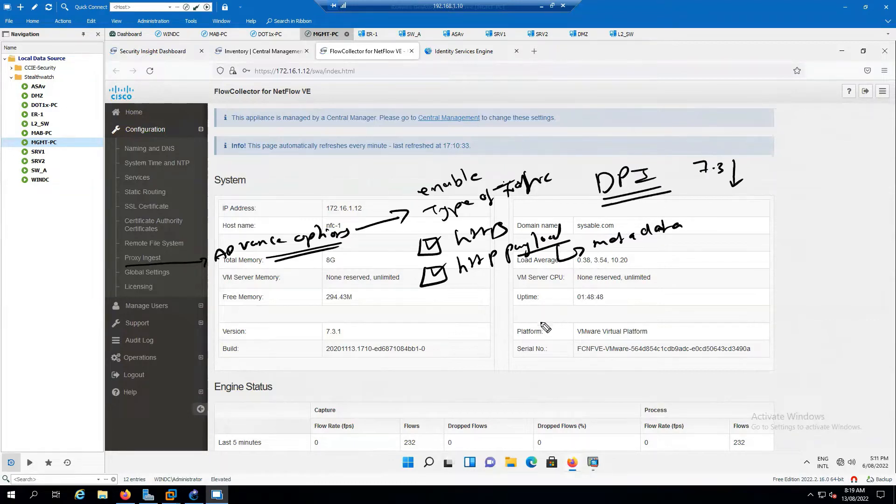
{"action": "mouse_move", "coordinate": [703, 181]}
{"action": "left_mouse_down"}
{"action": "mouse_move", "coordinate": [722, 178]}
{"action": "mouse_move", "coordinate": [675, 137]}
{"action": "left_mouse_up"}
{"action": "left_click_drag", "start_coordinate": [671, 146], "coordinate": [689, 143]}
{"action": "left_click_drag", "start_coordinate": [323, 203], "coordinate": [269, 262]}
{"action": "left_click_drag", "start_coordinate": [257, 228], "coordinate": [320, 249]}
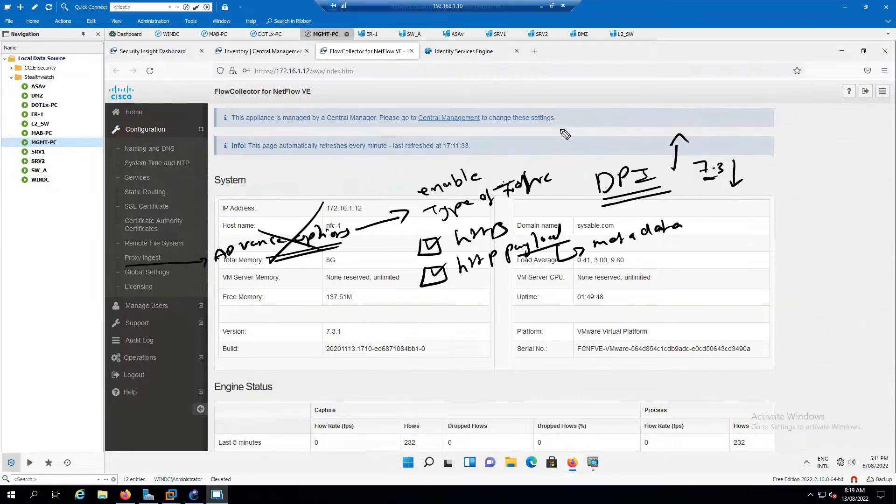
{"action": "mouse_move", "coordinate": [506, 134]}
{"action": "left_mouse_down"}
{"action": "mouse_move", "coordinate": [492, 150]}
{"action": "mouse_move", "coordinate": [537, 143]}
{"action": "mouse_move", "coordinate": [585, 115]}
{"action": "mouse_move", "coordinate": [584, 138]}
{"action": "left_mouse_up"}
{"action": "mouse_move", "coordinate": [587, 139]}
{"action": "left_mouse_down"}
{"action": "mouse_move", "coordinate": [600, 123]}
{"action": "mouse_move", "coordinate": [608, 132]}
{"action": "left_mouse_up"}
{"action": "mouse_move", "coordinate": [521, 139]}
{"action": "left_mouse_down"}
{"action": "mouse_move", "coordinate": [563, 93]}
{"action": "mouse_move", "coordinate": [637, 111]}
{"action": "mouse_move", "coordinate": [634, 125]}
{"action": "mouse_move", "coordinate": [658, 95]}
{"action": "mouse_move", "coordinate": [674, 112]}
{"action": "mouse_move", "coordinate": [706, 109]}
{"action": "left_mouse_up"}
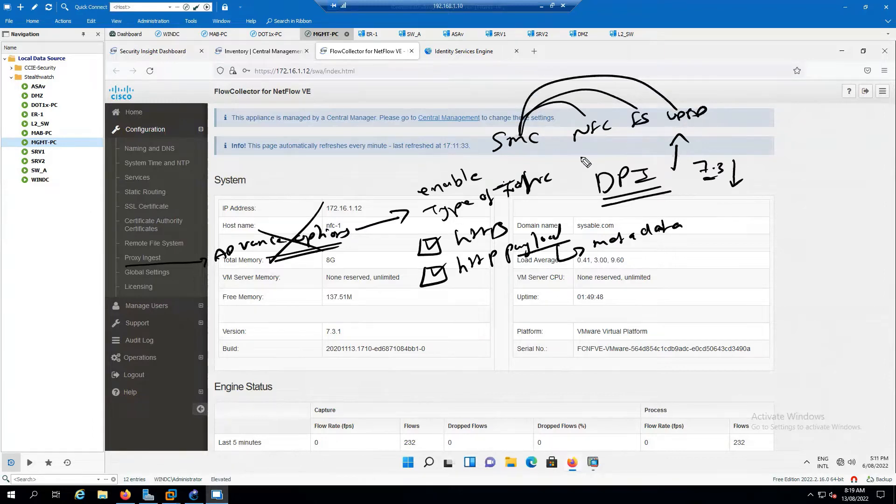
{"action": "mouse_move", "coordinate": [521, 134]}
{"action": "left_mouse_down"}
{"action": "mouse_move", "coordinate": [719, 95]}
{"action": "mouse_move", "coordinate": [731, 107]}
{"action": "left_mouse_up"}
{"action": "mouse_move", "coordinate": [727, 114]}
{"action": "left_mouse_down"}
{"action": "mouse_move", "coordinate": [727, 125]}
{"action": "mouse_move", "coordinate": [752, 133]}
{"action": "left_mouse_up"}
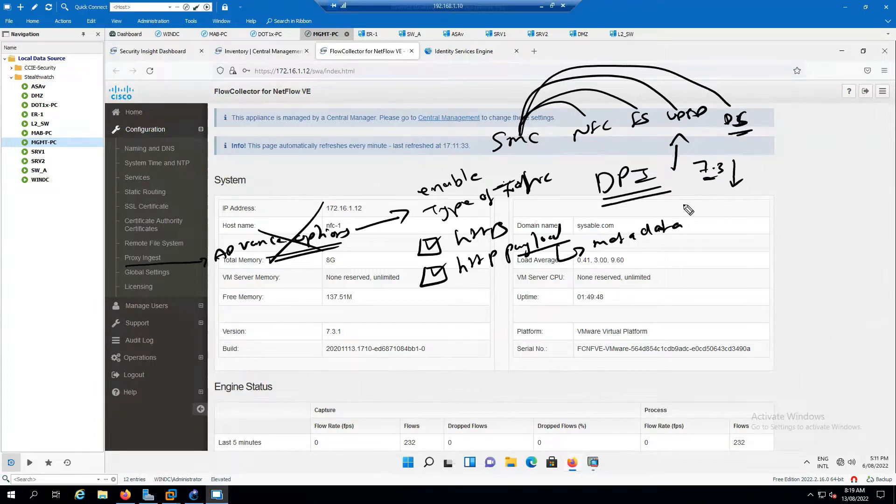
{"action": "left_click_drag", "start_coordinate": [499, 155], "coordinate": [544, 148]}
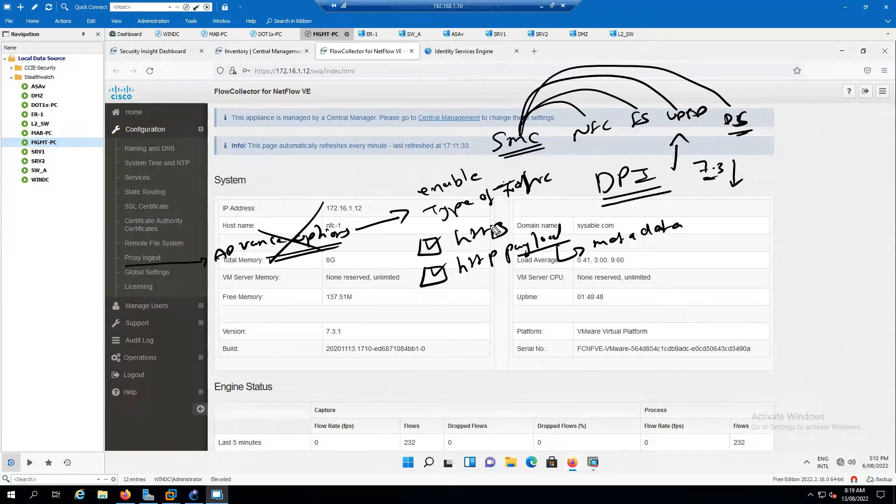
{"action": "key", "text": "e"}
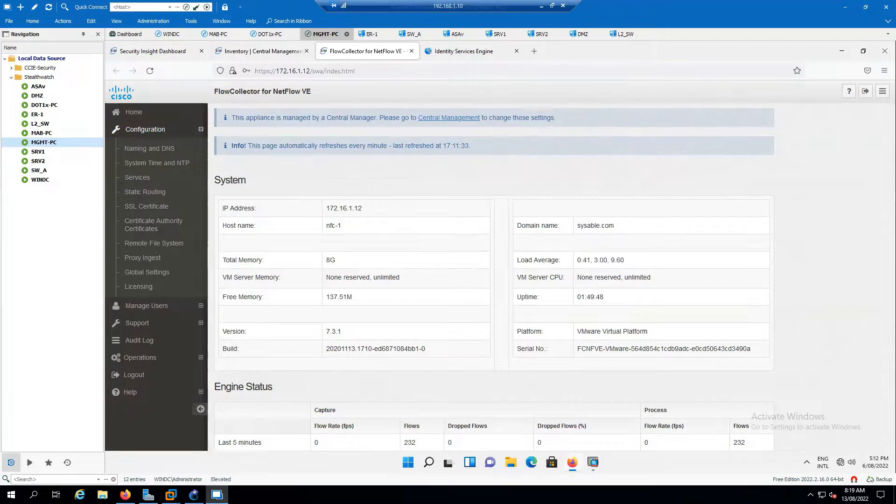
- Resolve sysable.com from the Naming and DNS page
{"action": "left_click", "coordinate": [153, 149]}
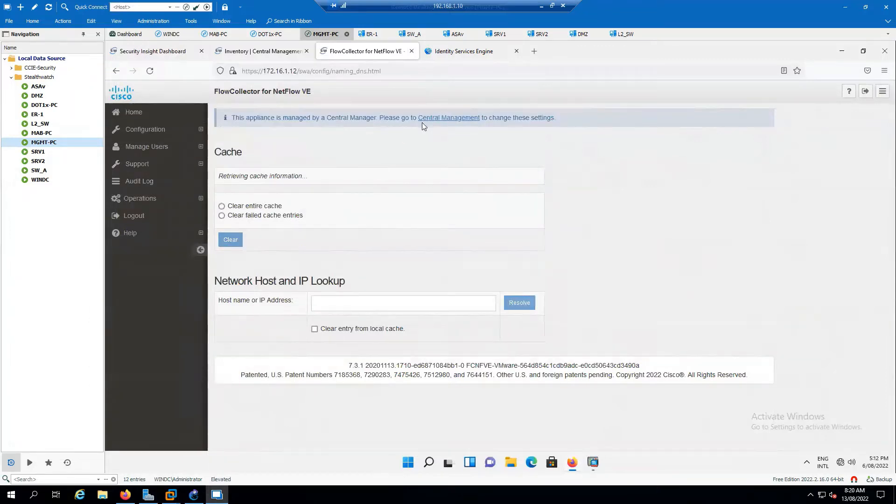
{"action": "left_click", "coordinate": [381, 304]}
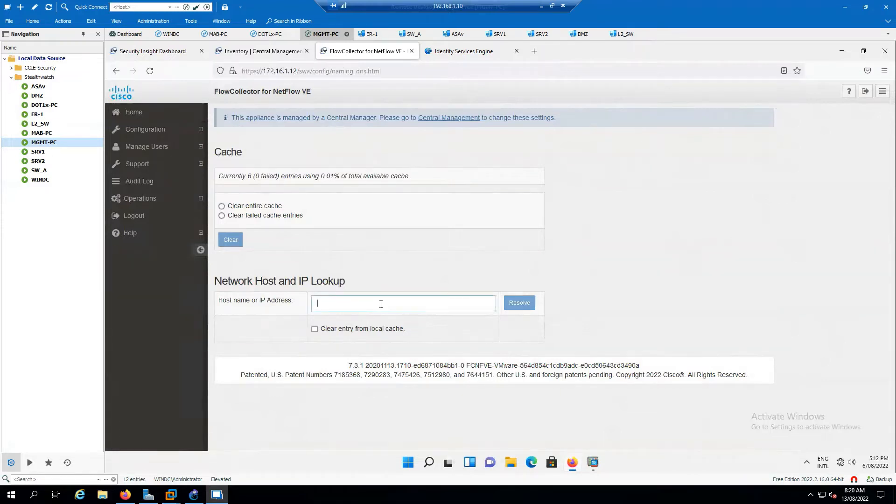
{"action": "type", "text": "sysable.com"}
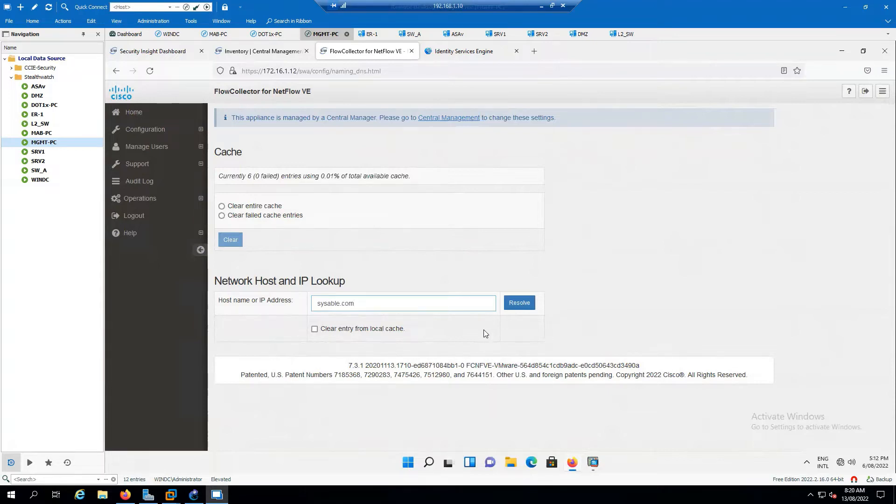
{"action": "left_click", "coordinate": [511, 307]}
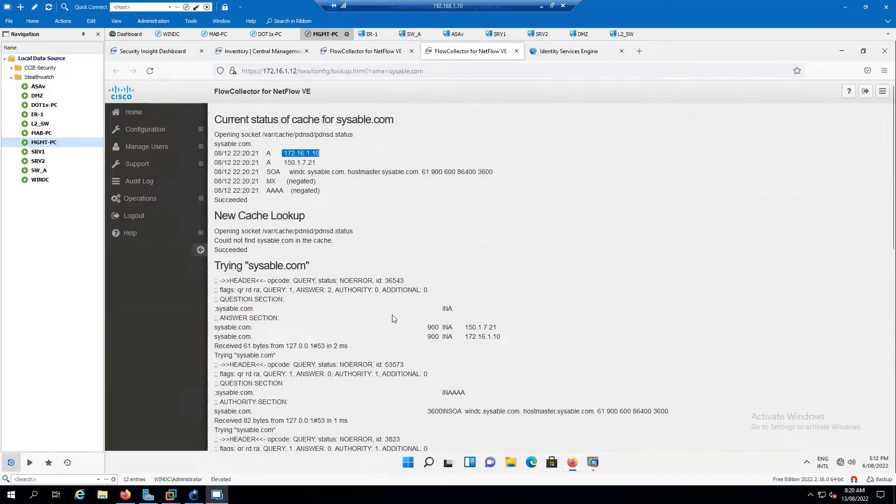
- Review the sysable.com A records, then go back to Configuration > Naming and DNS
{"action": "scroll", "coordinate": [379, 331], "scroll_direction": "down", "scroll_amount": 5}
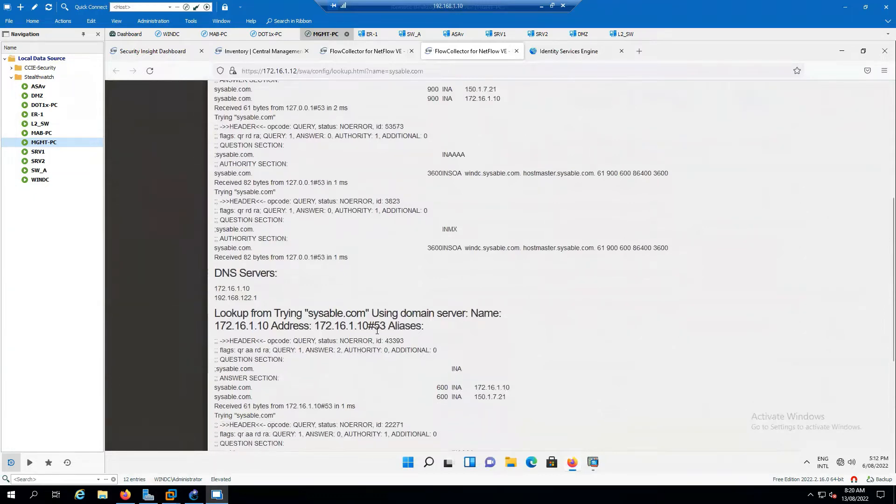
{"action": "scroll", "coordinate": [377, 330], "scroll_direction": "up", "scroll_amount": 1}
{"action": "scroll", "coordinate": [378, 327], "scroll_direction": "down", "scroll_amount": 3}
{"action": "scroll", "coordinate": [375, 322], "scroll_direction": "up", "scroll_amount": 8}
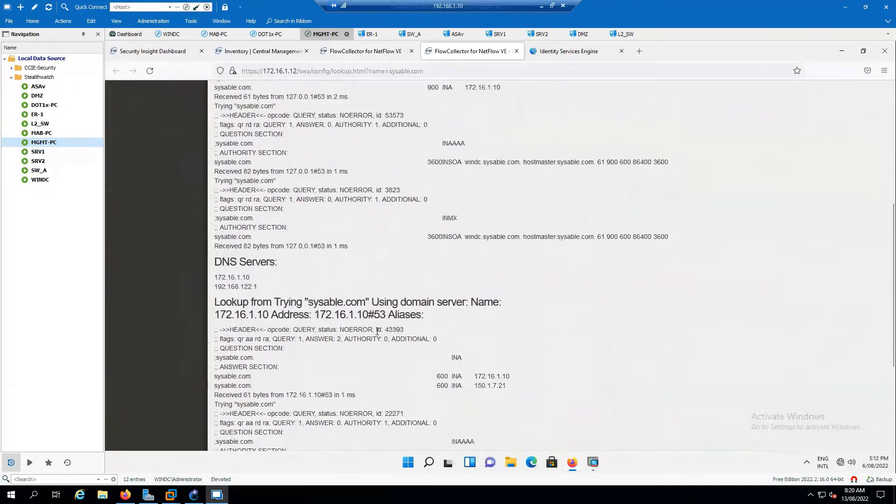
{"action": "left_click", "coordinate": [148, 129]}
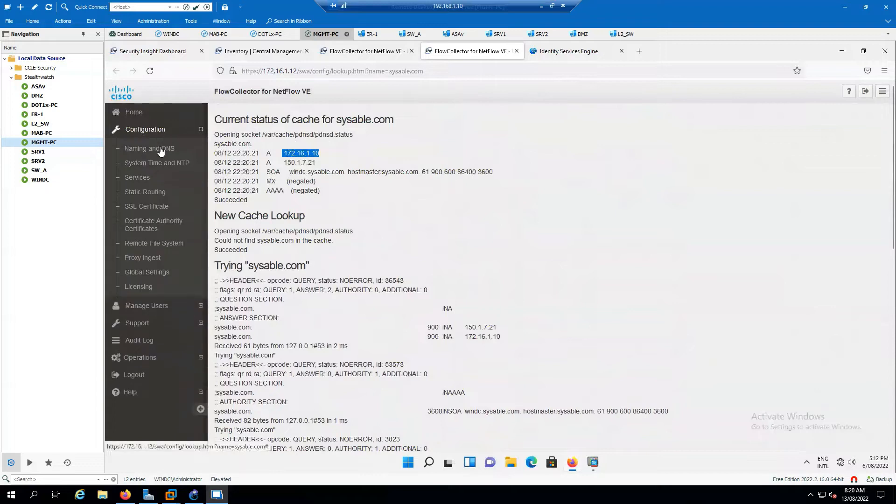
{"action": "left_click", "coordinate": [149, 148]}
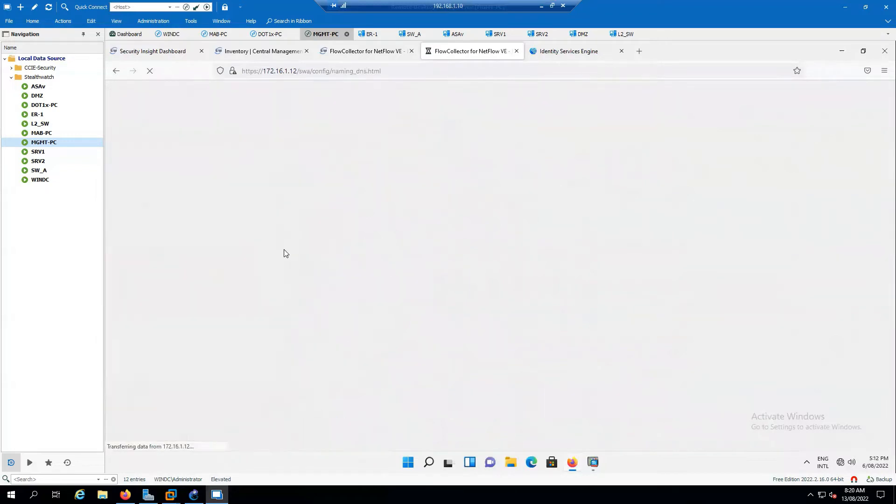
- Resolve google.com and review its A 142.250.70.142, AAAA and MX smtp.google.com results
{"action": "left_click", "coordinate": [361, 306]}
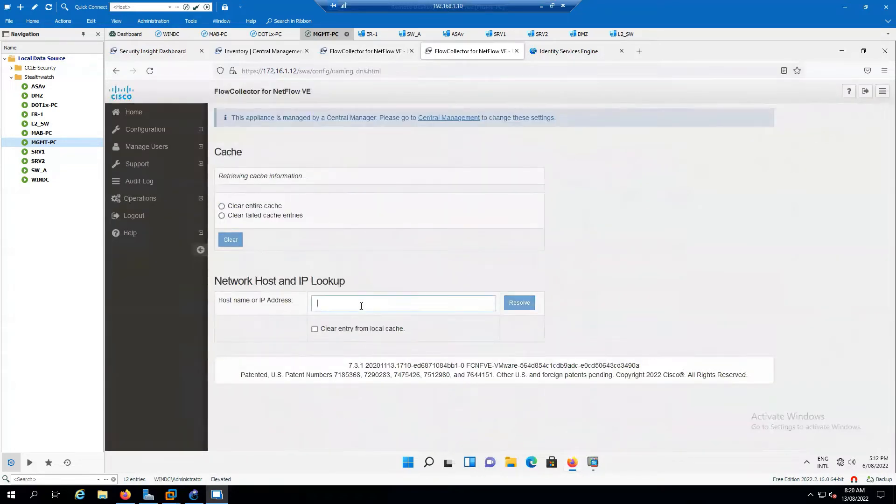
{"action": "type", "text": "goo"}
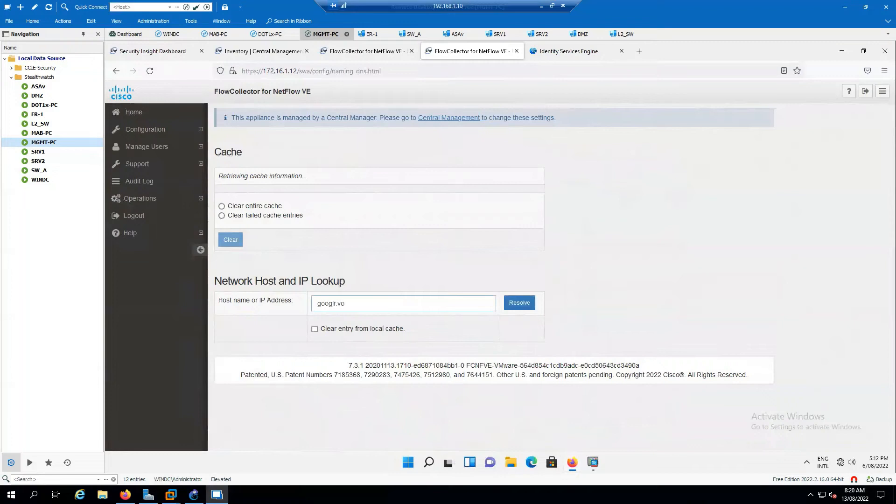
{"action": "type", "text": "glr.vo"}
{"action": "key", "text": "BackSpace"}
{"action": "key", "text": "BackSpace"}
{"action": "key", "text": "BackSpace"}
{"action": "key", "text": "BackSpace"}
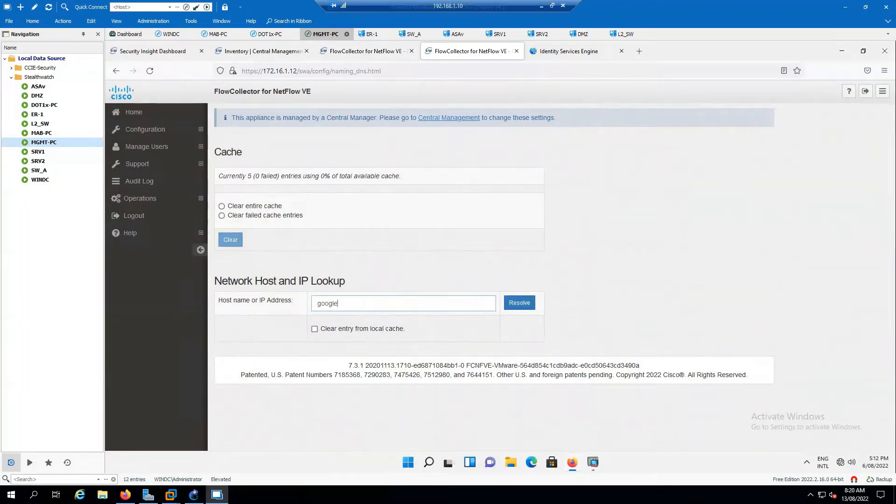
{"action": "left_click", "coordinate": [519, 304]}
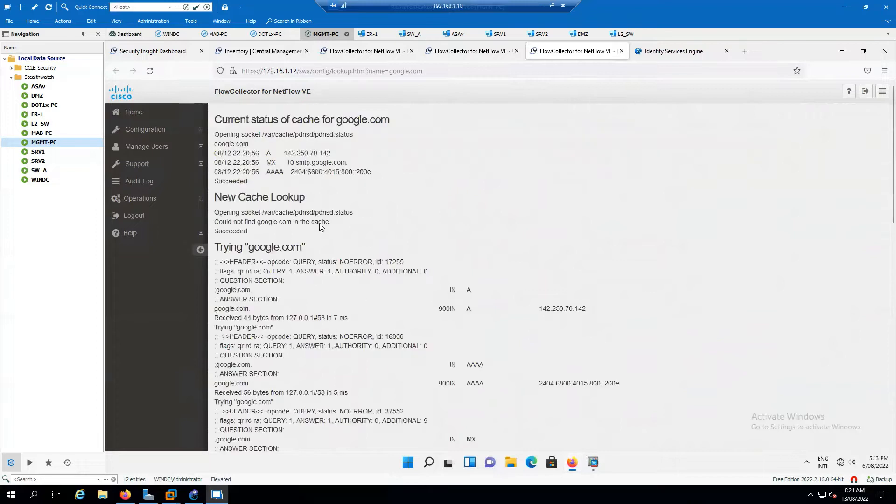
{"action": "scroll", "coordinate": [370, 335], "scroll_direction": "down", "scroll_amount": 5}
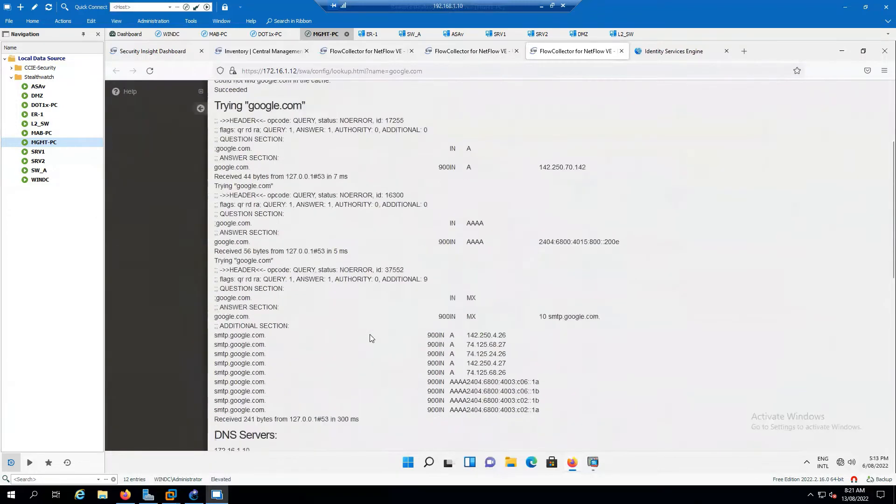
{"action": "scroll", "coordinate": [371, 334], "scroll_direction": "up", "scroll_amount": 2}
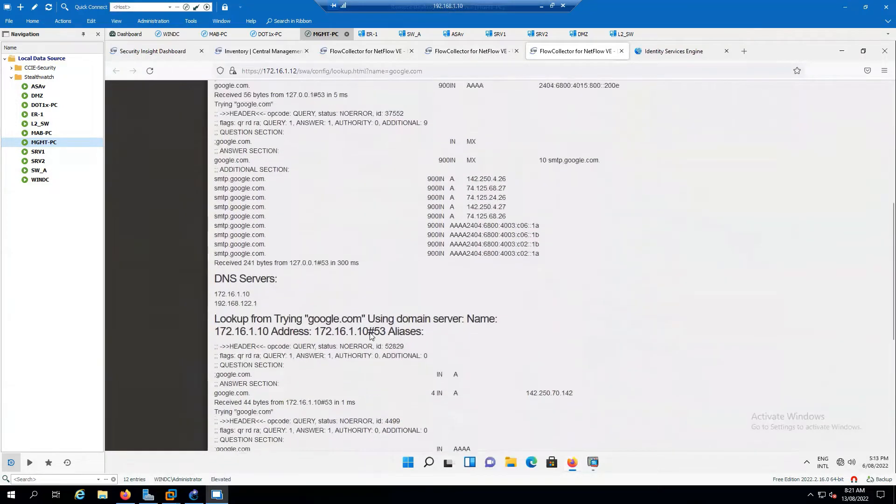
{"action": "scroll", "coordinate": [369, 336], "scroll_direction": "up", "scroll_amount": 1}
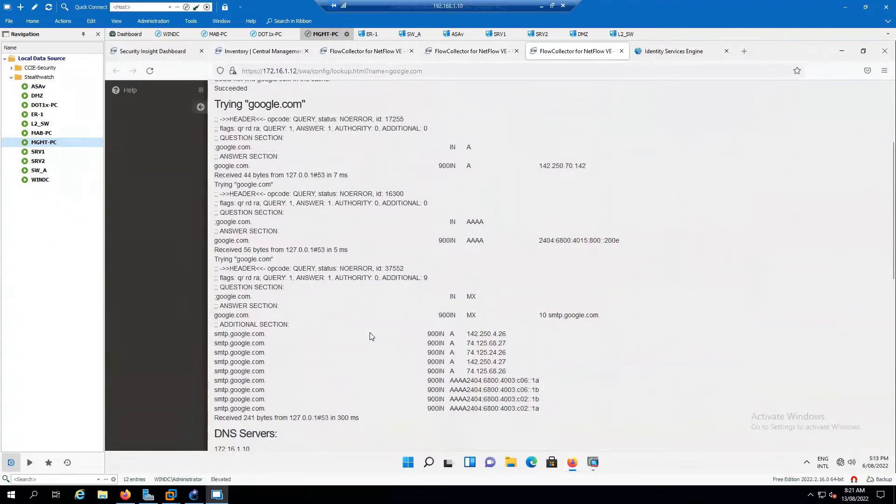
{"action": "scroll", "coordinate": [371, 336], "scroll_direction": "up", "scroll_amount": 2}
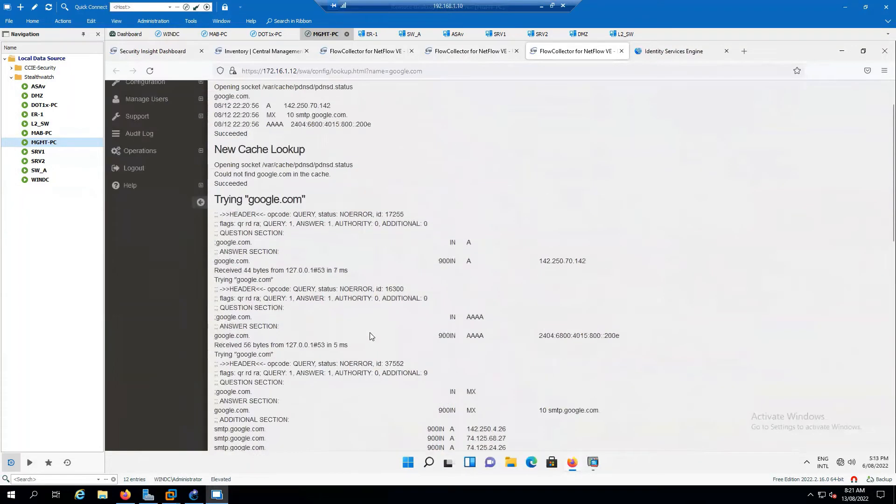
{"action": "scroll", "coordinate": [370, 336], "scroll_direction": "up", "scroll_amount": 1}
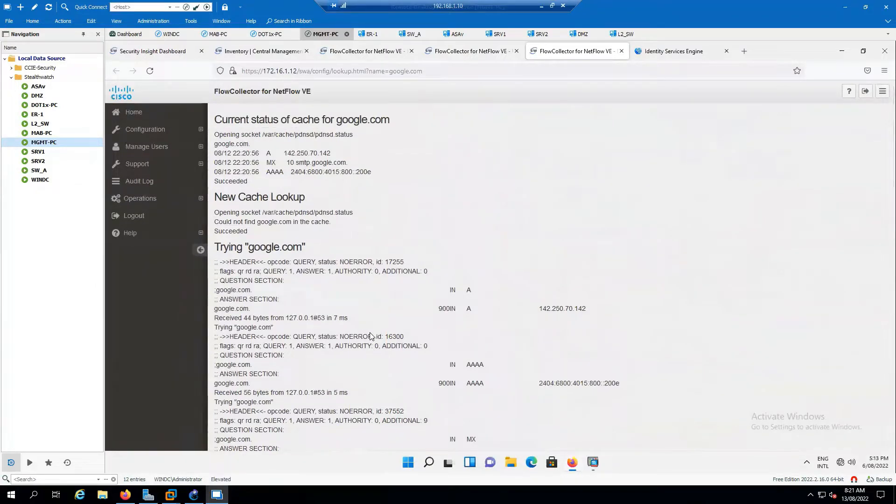
- Open System Time and NTP, then show nfc-1's Actions menu in the Central Management Inventory
{"action": "left_click", "coordinate": [154, 130]}
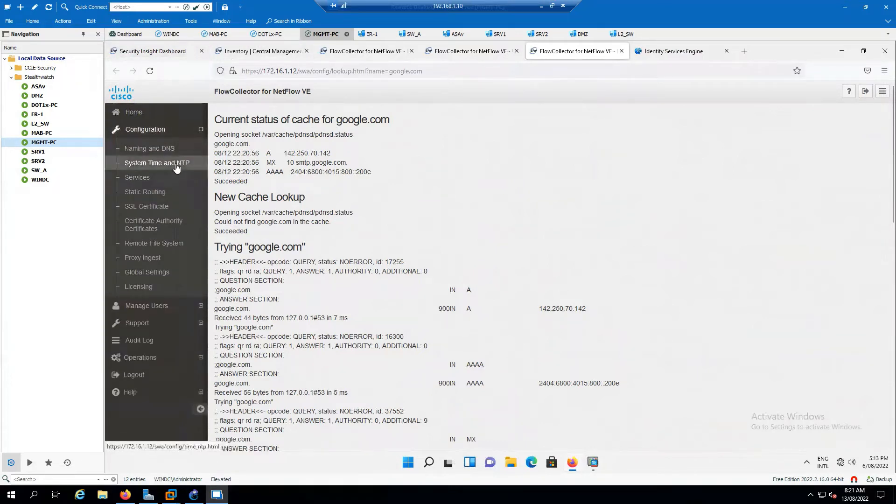
{"action": "left_click", "coordinate": [161, 163]}
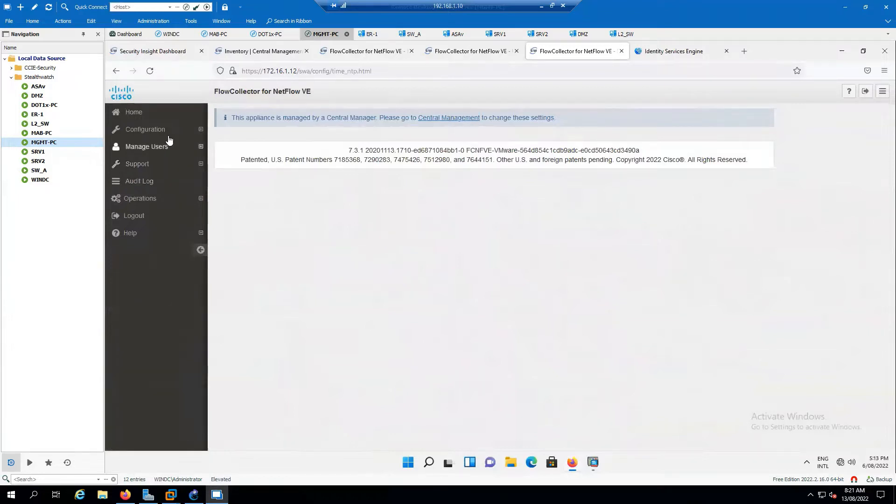
{"action": "left_click", "coordinate": [157, 129]}
{"action": "left_click", "coordinate": [269, 52]}
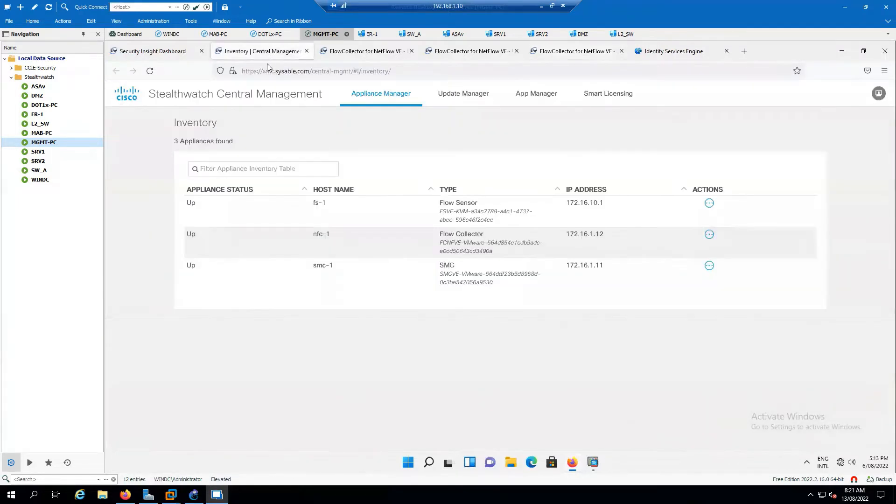
{"action": "left_click", "coordinate": [709, 235]}
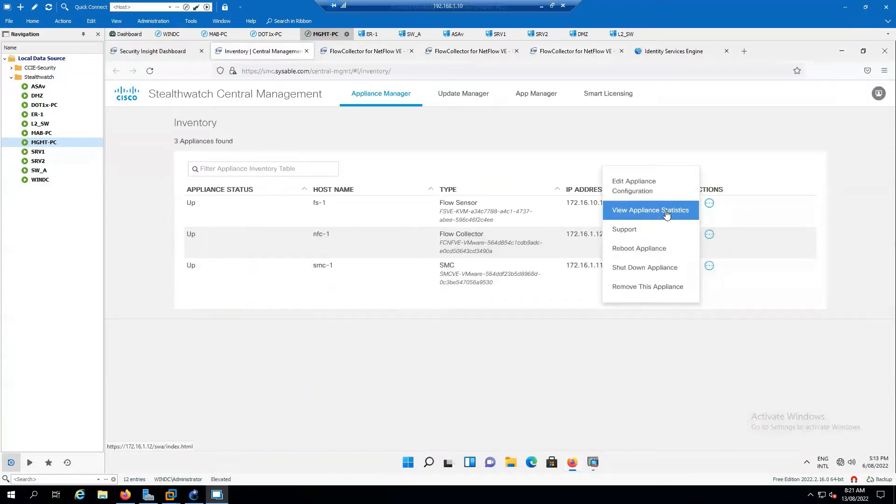
- Open nfc-1's Edit Appliance Configuration and close the extra time-settings and google.com Flow Collector tabs
{"action": "left_click", "coordinate": [644, 192]}
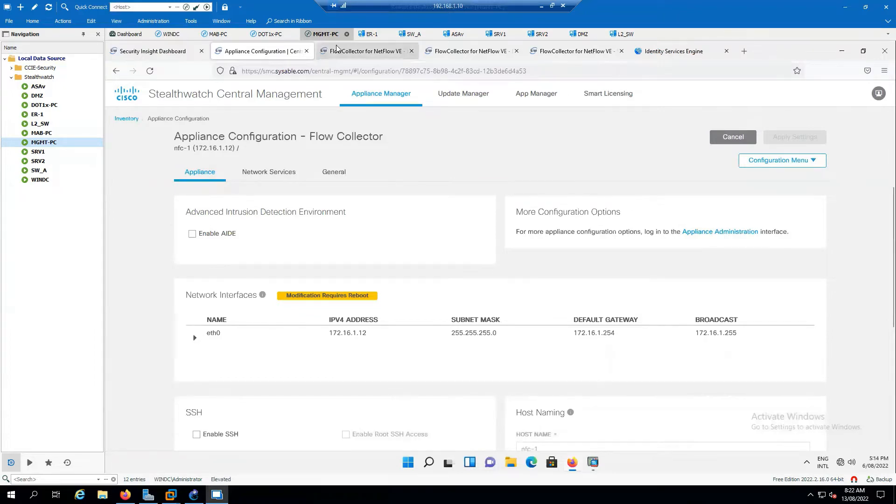
{"action": "left_click", "coordinate": [360, 54]}
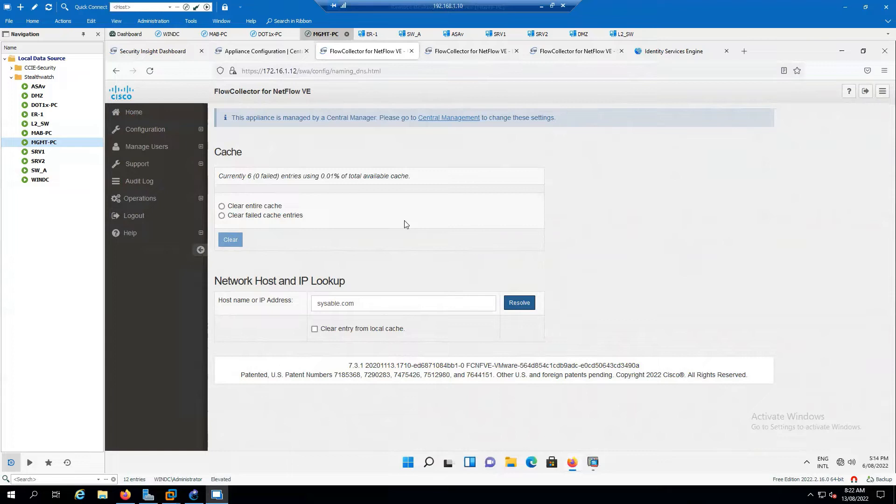
{"action": "left_click", "coordinate": [254, 55]}
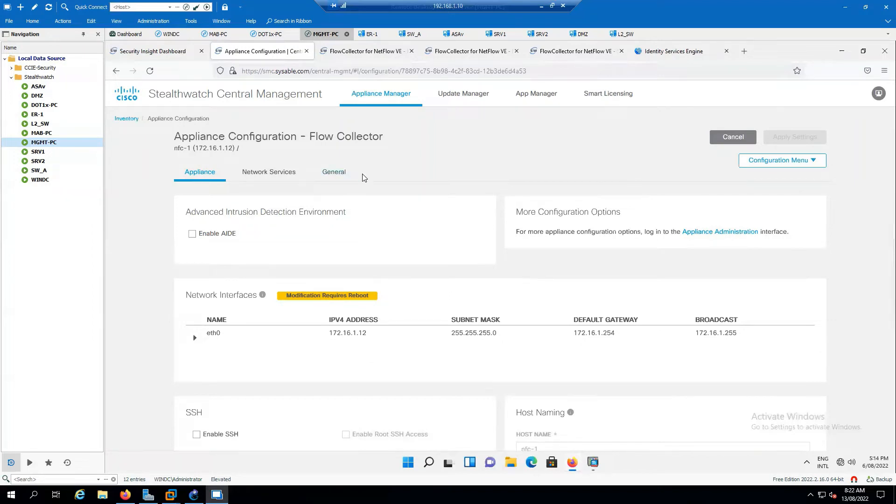
{"action": "left_click", "coordinate": [585, 55]}
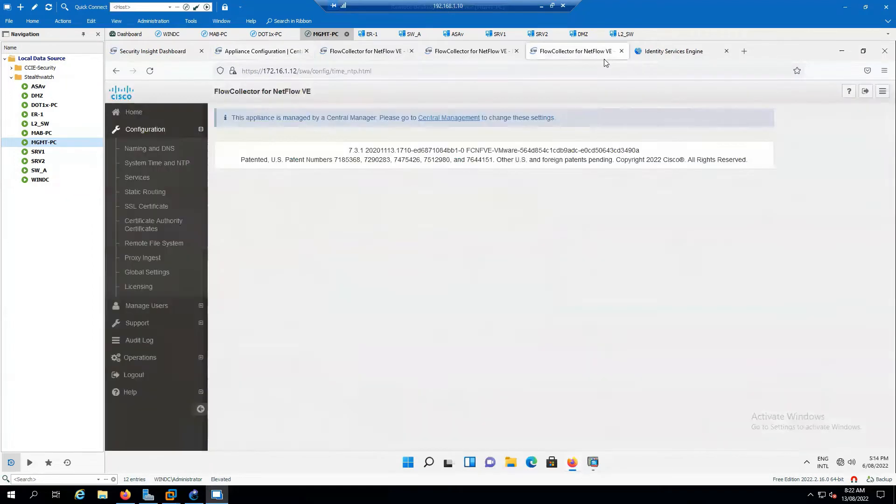
{"action": "left_click", "coordinate": [621, 52]}
{"action": "left_click", "coordinate": [512, 55]}
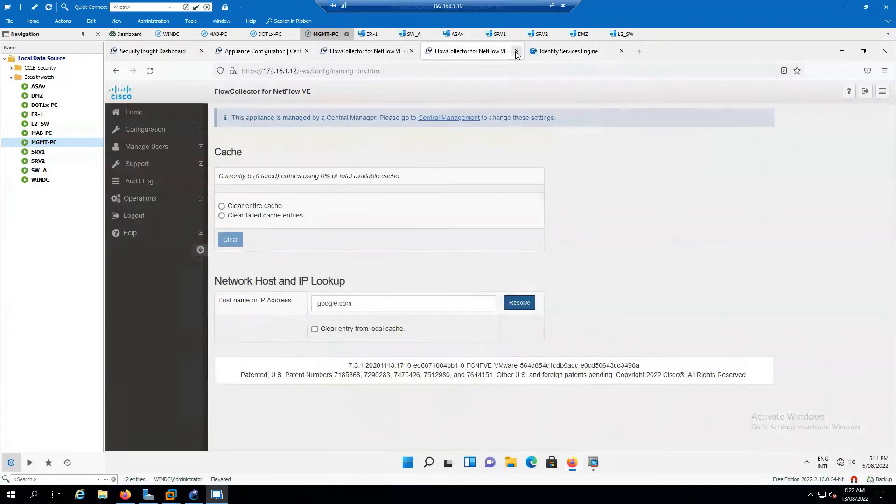
{"action": "left_click", "coordinate": [516, 52]}
{"action": "left_click", "coordinate": [384, 53]}
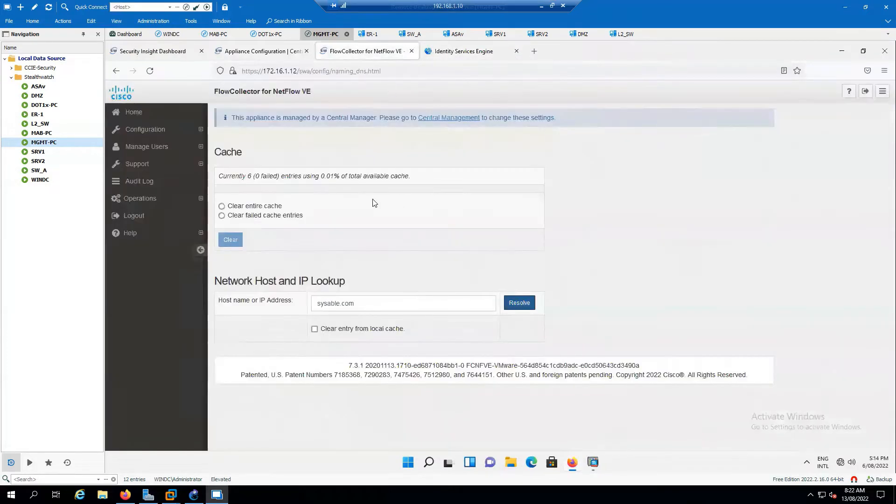
{"action": "left_click", "coordinate": [259, 51]}
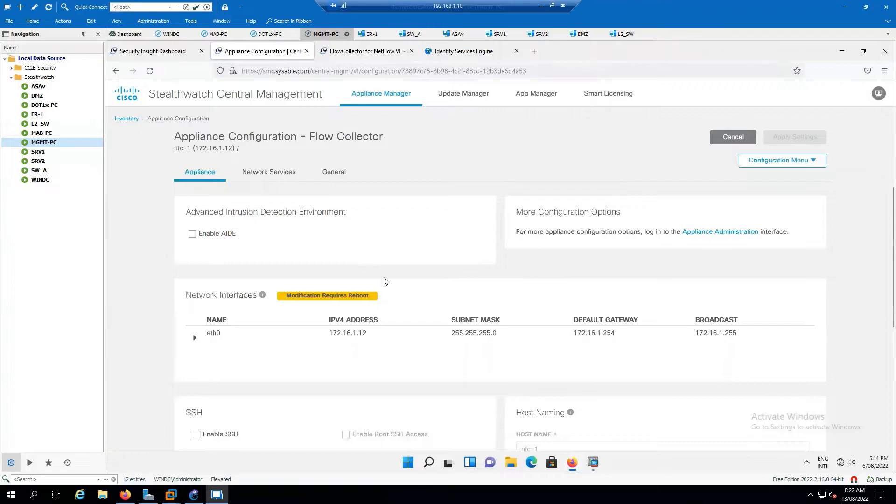
- Browse nfc-1's Appliance, Network Services and General tabs, then open the Configuration Menu
{"action": "scroll", "coordinate": [386, 281], "scroll_direction": "down", "scroll_amount": 1}
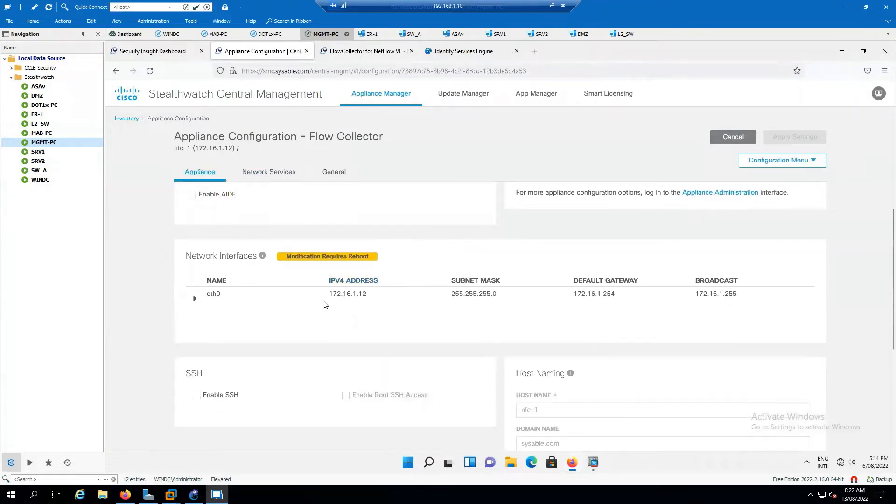
{"action": "scroll", "coordinate": [325, 304], "scroll_direction": "down", "scroll_amount": 4}
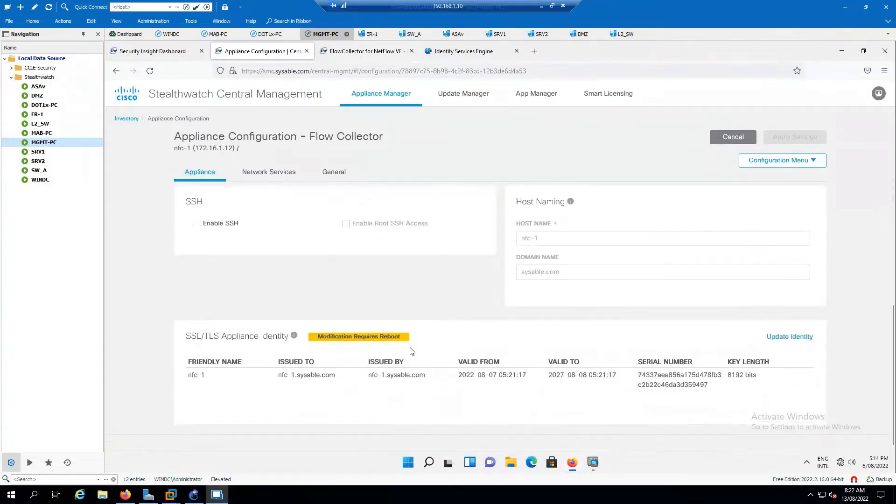
{"action": "scroll", "coordinate": [419, 359], "scroll_direction": "up", "scroll_amount": 4}
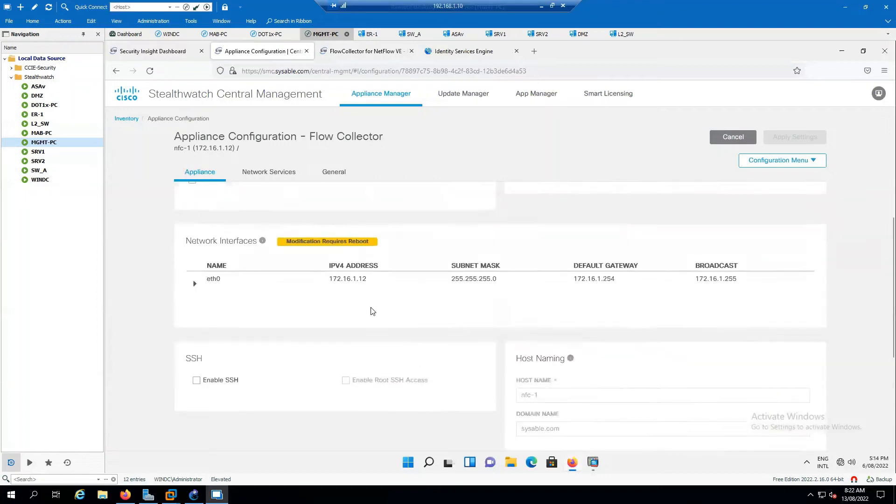
{"action": "left_click", "coordinate": [269, 173]}
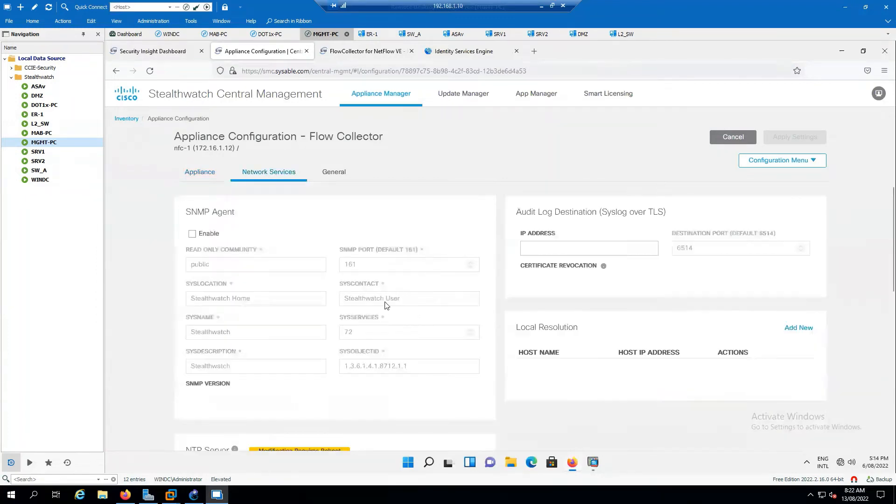
{"action": "scroll", "coordinate": [484, 252], "scroll_direction": "down", "scroll_amount": 10}
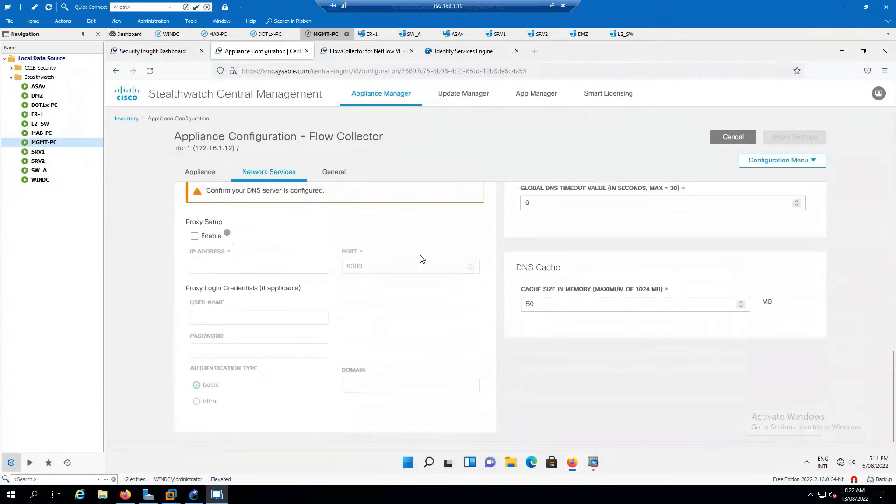
{"action": "scroll", "coordinate": [422, 256], "scroll_direction": "up", "scroll_amount": 2}
{"action": "left_click", "coordinate": [334, 172]}
{"action": "scroll", "coordinate": [657, 270], "scroll_direction": "down", "scroll_amount": 9}
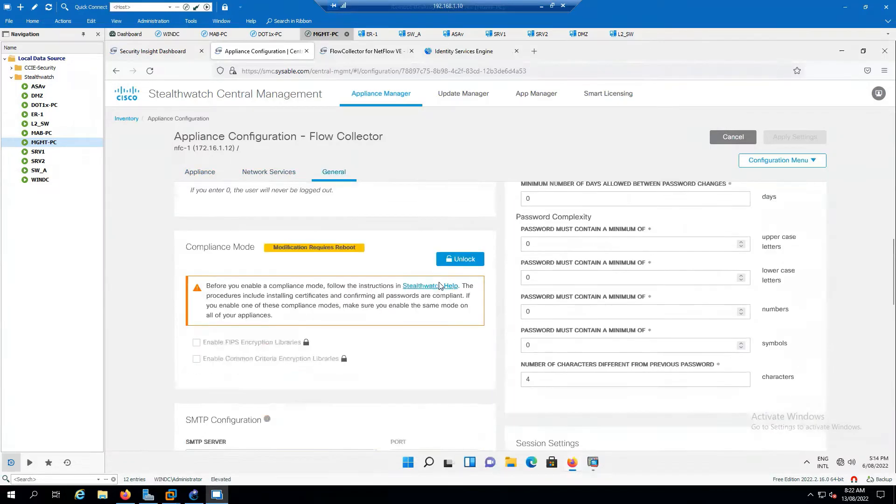
{"action": "scroll", "coordinate": [438, 280], "scroll_direction": "up", "scroll_amount": 3}
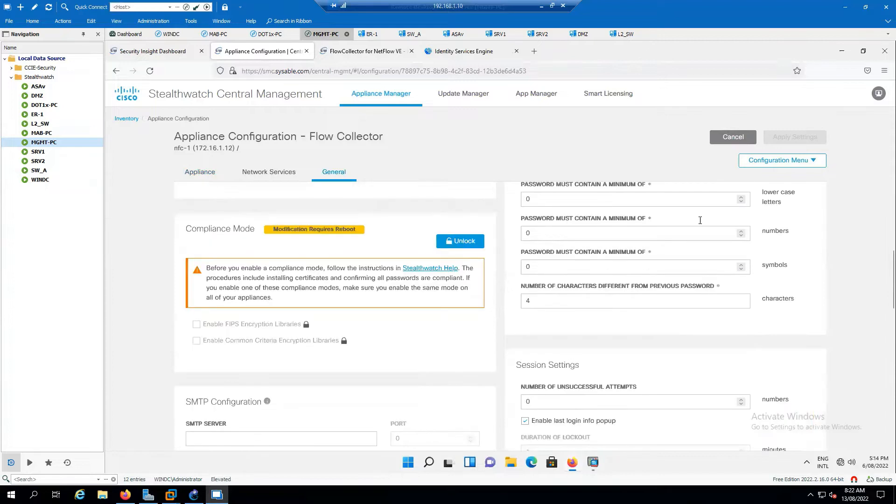
{"action": "left_click", "coordinate": [812, 161]}
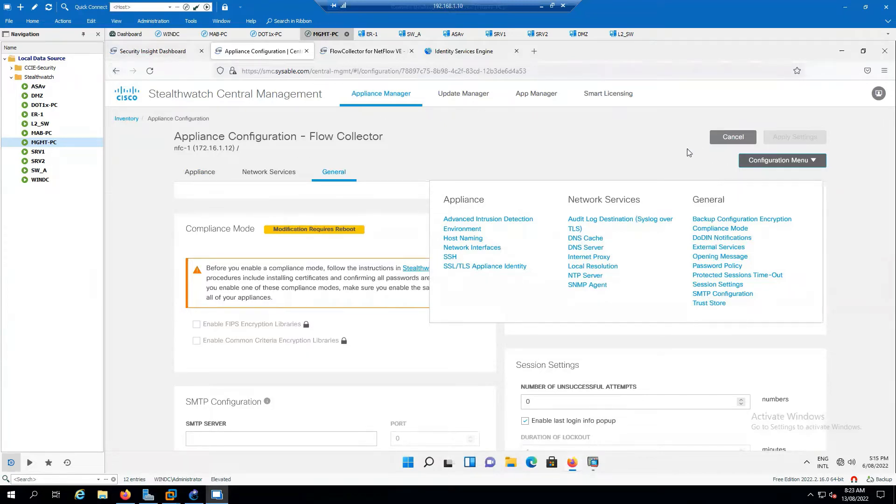
{"action": "left_click", "coordinate": [878, 93]}
- Log out of and close the Flow Collector DNS tab, then edit smc-1's appliance configuration from Inventory
{"action": "left_click", "coordinate": [365, 52]}
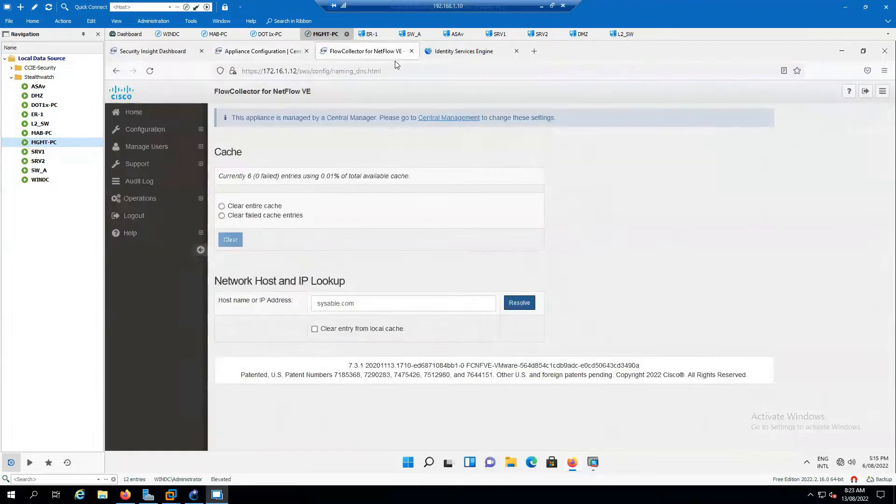
{"action": "left_click", "coordinate": [867, 91]}
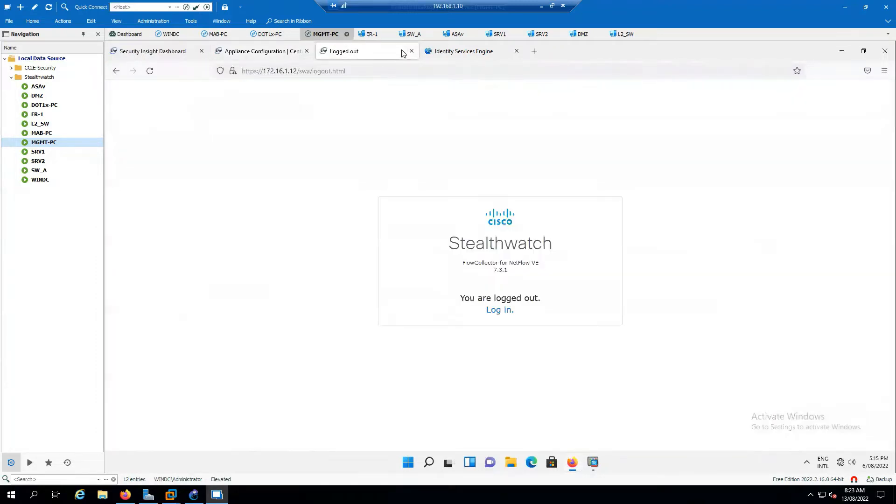
{"action": "left_click", "coordinate": [411, 51]}
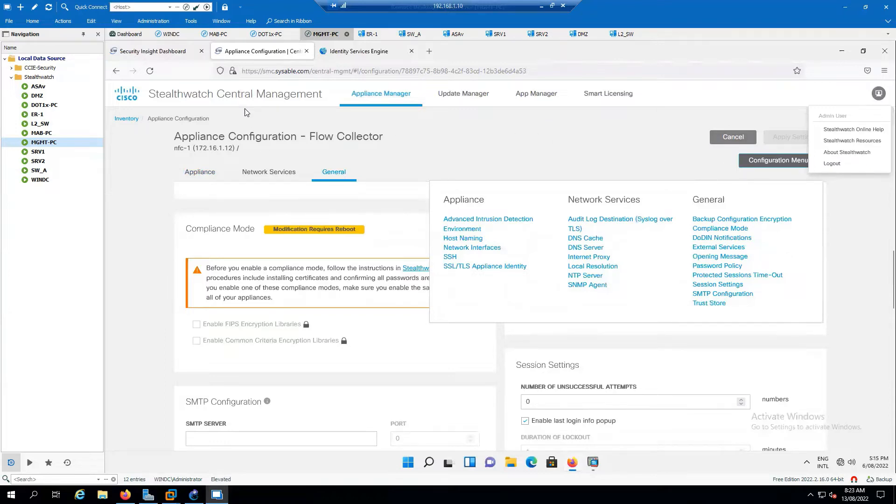
{"action": "left_click", "coordinate": [116, 70]}
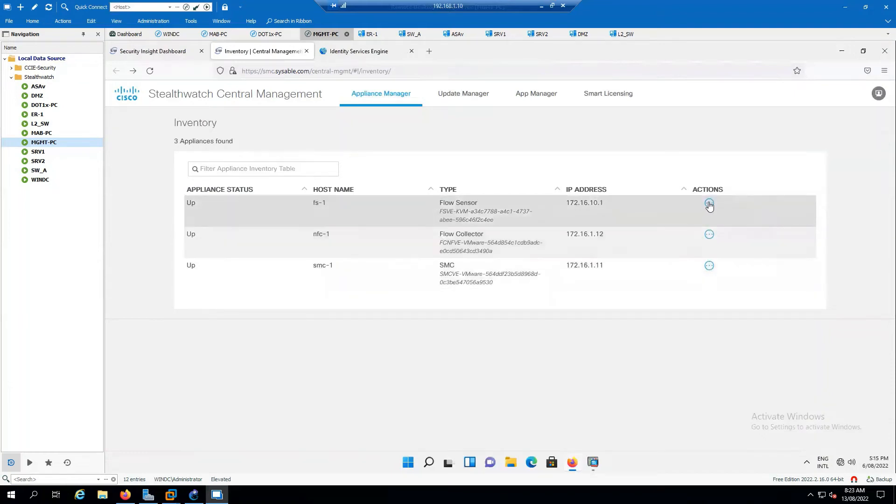
{"action": "left_click", "coordinate": [710, 265]}
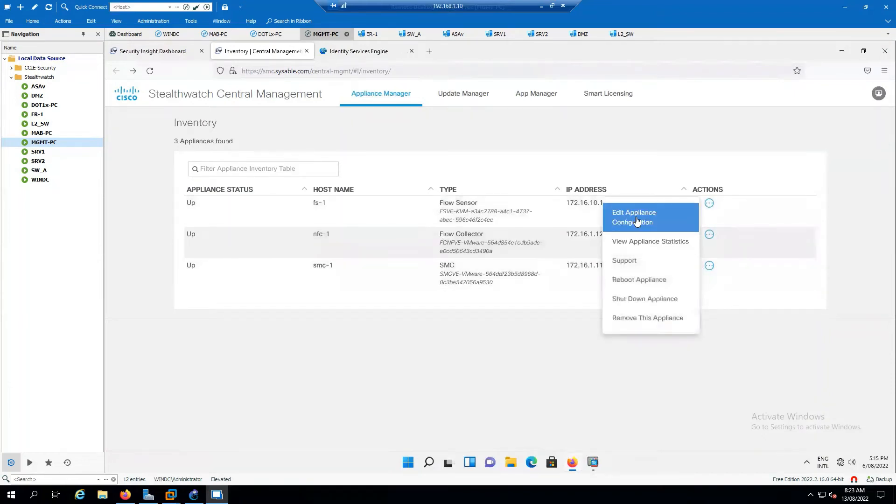
{"action": "left_click", "coordinate": [636, 218]}
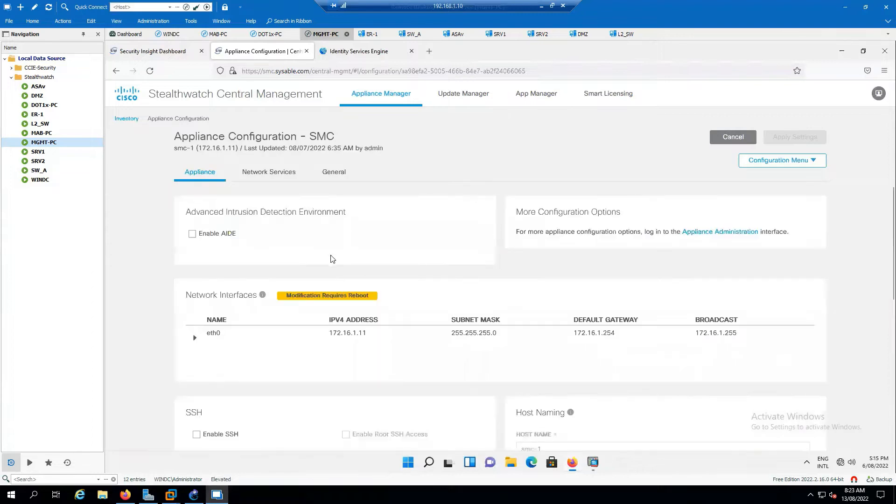
{"action": "left_click", "coordinate": [786, 165]}
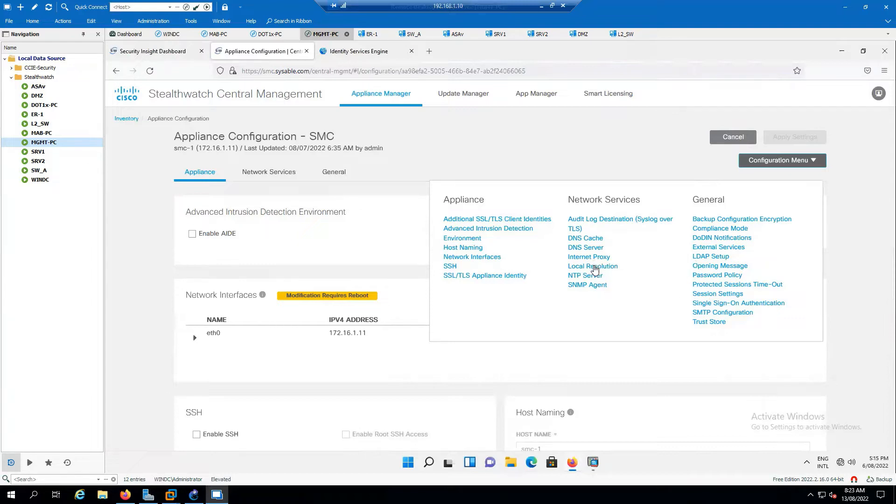
{"action": "left_click", "coordinate": [116, 71]}
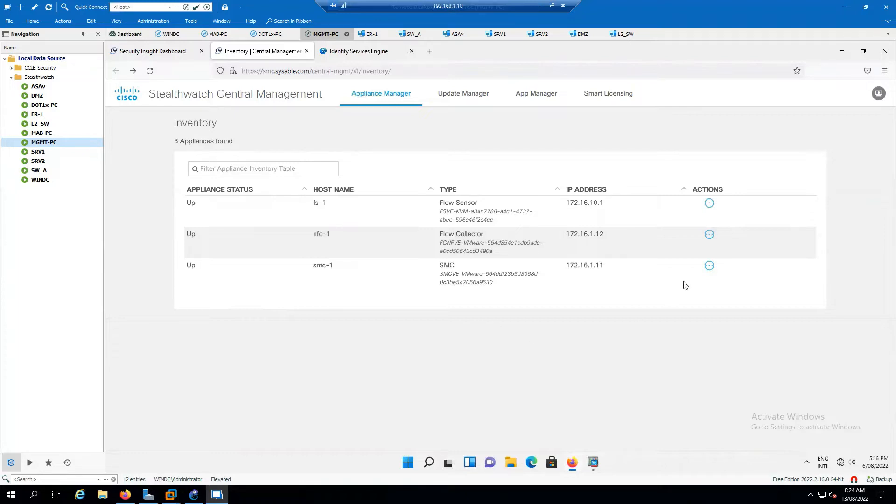
{"action": "left_click", "coordinate": [710, 267]}
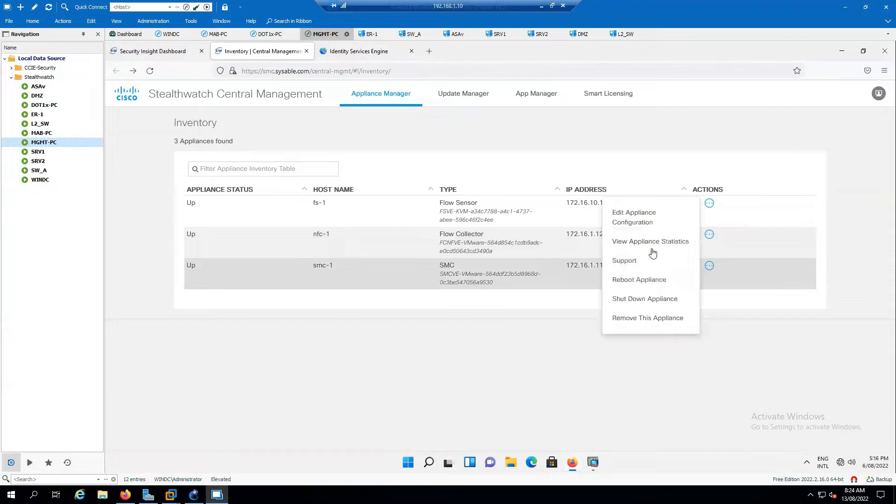
{"action": "left_click", "coordinate": [639, 220]}
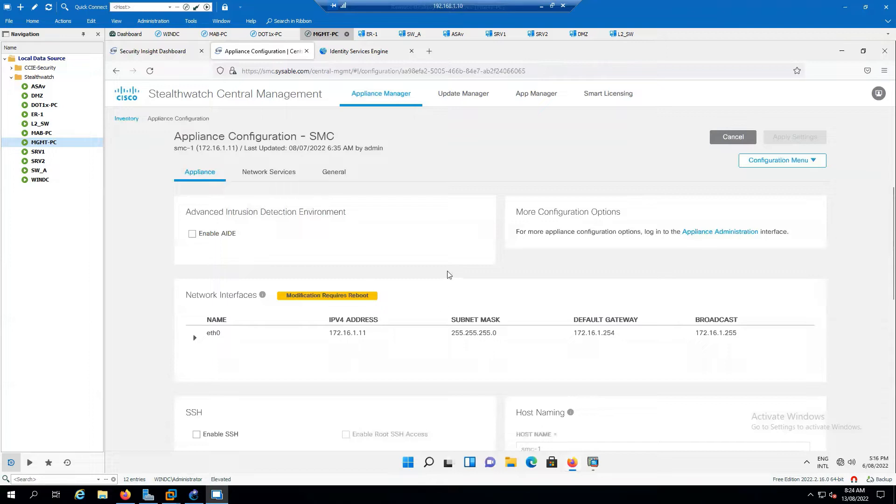
{"action": "scroll", "coordinate": [515, 280], "scroll_direction": "down", "scroll_amount": 1}
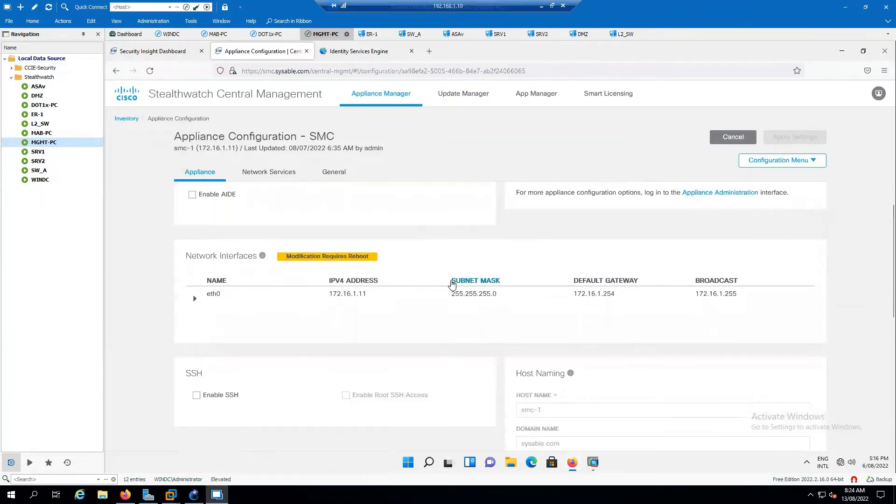
{"action": "scroll", "coordinate": [298, 336], "scroll_direction": "down", "scroll_amount": 2}
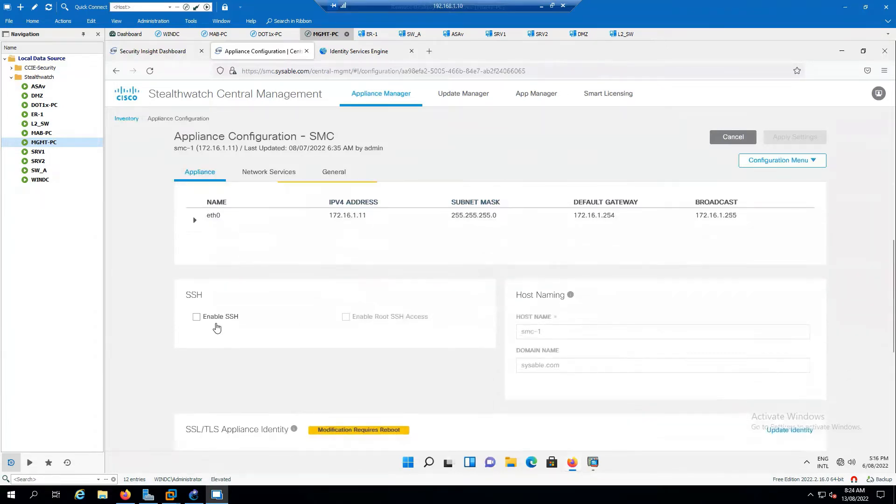
- Tick Enable SSH and Enable Root SSH Access, annotating them with users, Root and CLI notes
{"action": "left_click", "coordinate": [196, 316]}
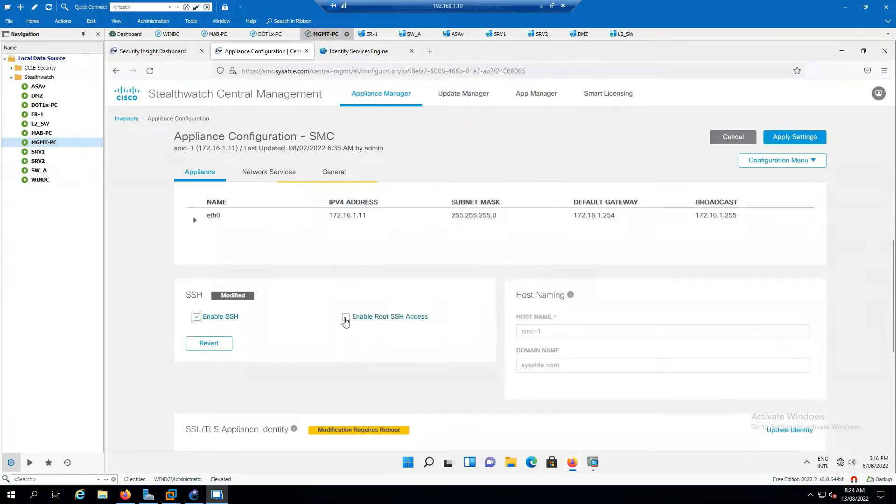
{"action": "left_click", "coordinate": [345, 319]}
{"action": "left_click_drag", "start_coordinate": [235, 325], "coordinate": [275, 316]}
{"action": "mouse_move", "coordinate": [283, 285]}
{"action": "left_mouse_down"}
{"action": "mouse_move", "coordinate": [327, 273]}
{"action": "mouse_move", "coordinate": [308, 291]}
{"action": "mouse_move", "coordinate": [332, 282]}
{"action": "mouse_move", "coordinate": [387, 290]}
{"action": "mouse_move", "coordinate": [385, 297]}
{"action": "mouse_move", "coordinate": [392, 270]}
{"action": "mouse_move", "coordinate": [411, 274]}
{"action": "left_mouse_up"}
{"action": "mouse_move", "coordinate": [406, 266]}
{"action": "left_mouse_down"}
{"action": "mouse_move", "coordinate": [429, 270]}
{"action": "mouse_move", "coordinate": [441, 254]}
{"action": "mouse_move", "coordinate": [503, 239]}
{"action": "mouse_move", "coordinate": [466, 275]}
{"action": "mouse_move", "coordinate": [535, 248]}
{"action": "left_mouse_up"}
{"action": "mouse_move", "coordinate": [385, 290]}
{"action": "left_mouse_down"}
{"action": "mouse_move", "coordinate": [377, 294]}
{"action": "mouse_move", "coordinate": [372, 283]}
{"action": "left_mouse_up"}
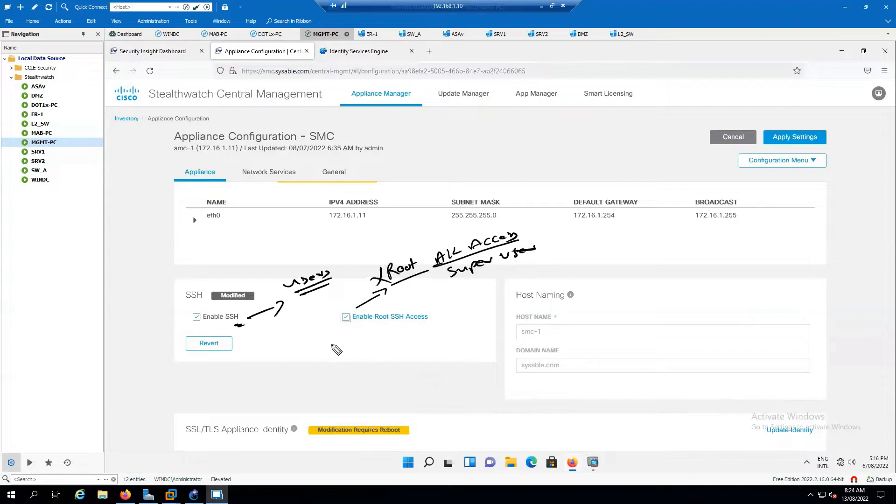
{"action": "left_click_drag", "start_coordinate": [337, 339], "coordinate": [335, 348]}
{"action": "mouse_move", "coordinate": [348, 334]}
{"action": "left_mouse_down"}
{"action": "mouse_move", "coordinate": [372, 345]}
{"action": "mouse_move", "coordinate": [358, 352]}
{"action": "left_mouse_up"}
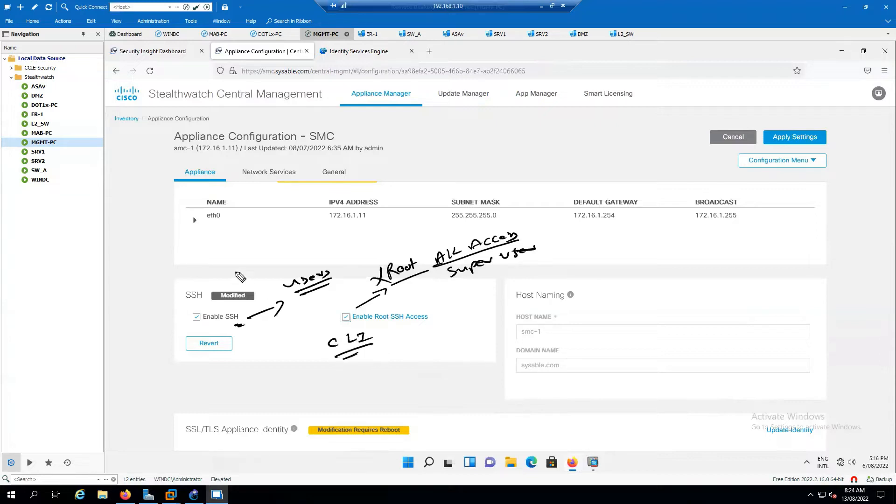
- Add handwritten CLI access notes and an underlined Troubleshooting heading near the interface table
{"action": "mouse_move", "coordinate": [276, 279]}
{"action": "left_mouse_down"}
{"action": "mouse_move", "coordinate": [319, 299]}
{"action": "mouse_move", "coordinate": [285, 279]}
{"action": "mouse_move", "coordinate": [289, 258]}
{"action": "left_mouse_up"}
{"action": "mouse_move", "coordinate": [283, 261]}
{"action": "left_mouse_down"}
{"action": "mouse_move", "coordinate": [290, 264]}
{"action": "mouse_move", "coordinate": [280, 254]}
{"action": "left_mouse_up"}
{"action": "left_click_drag", "start_coordinate": [283, 243], "coordinate": [297, 247]}
{"action": "left_click_drag", "start_coordinate": [301, 238], "coordinate": [345, 228]}
{"action": "left_click_drag", "start_coordinate": [250, 232], "coordinate": [298, 210]}
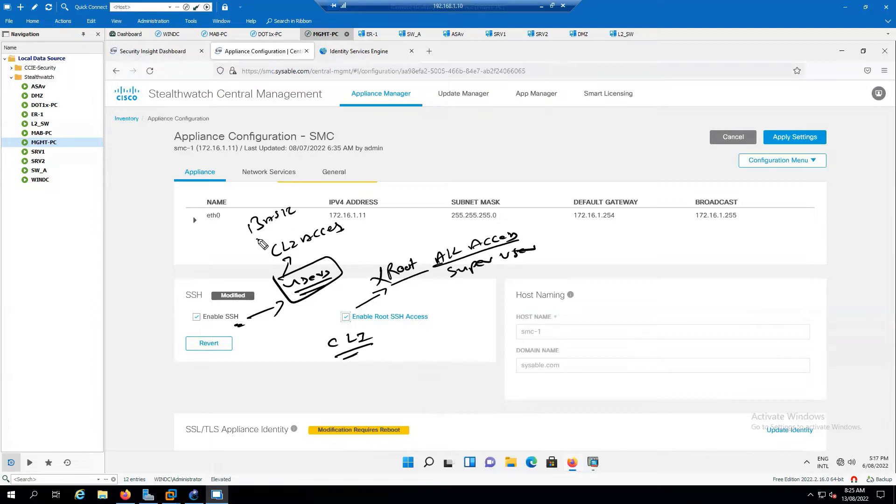
{"action": "left_click_drag", "start_coordinate": [254, 239], "coordinate": [295, 226]}
{"action": "left_click_drag", "start_coordinate": [236, 219], "coordinate": [282, 201]}
{"action": "left_click_drag", "start_coordinate": [230, 208], "coordinate": [371, 174]}
{"action": "left_click_drag", "start_coordinate": [321, 190], "coordinate": [357, 181]}
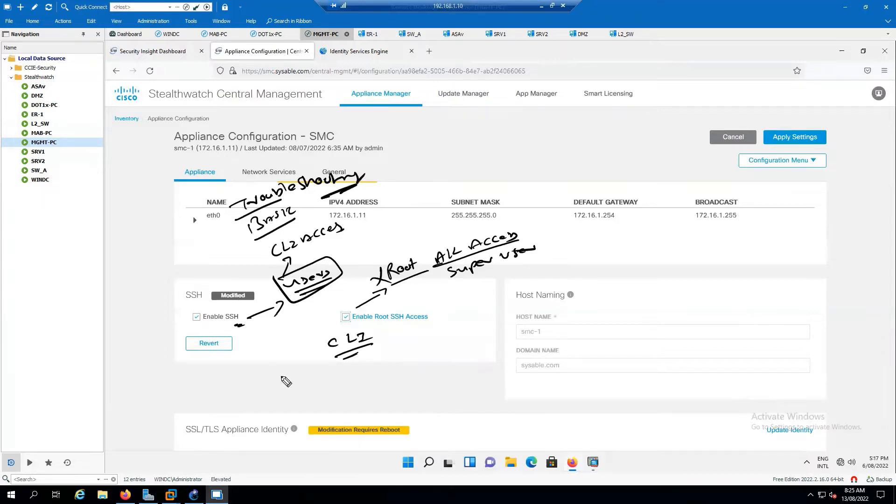
{"action": "left_click_drag", "start_coordinate": [422, 283], "coordinate": [398, 281]}
{"action": "mouse_move", "coordinate": [335, 353]}
{"action": "left_mouse_down"}
{"action": "mouse_move", "coordinate": [353, 357]}
{"action": "mouse_move", "coordinate": [332, 359]}
{"action": "left_mouse_up"}
{"action": "left_click_drag", "start_coordinate": [391, 332], "coordinate": [410, 333]}
{"action": "left_click_drag", "start_coordinate": [404, 328], "coordinate": [405, 336]}
{"action": "left_click_drag", "start_coordinate": [417, 331], "coordinate": [438, 338]}
{"action": "mouse_move", "coordinate": [461, 342]}
{"action": "left_mouse_down"}
{"action": "mouse_move", "coordinate": [417, 351]}
{"action": "mouse_move", "coordinate": [446, 376]}
{"action": "mouse_move", "coordinate": [410, 366]}
{"action": "mouse_move", "coordinate": [491, 378]}
{"action": "left_mouse_up"}
{"action": "mouse_move", "coordinate": [423, 384]}
{"action": "left_mouse_down"}
{"action": "mouse_move", "coordinate": [433, 395]}
{"action": "mouse_move", "coordinate": [556, 395]}
{"action": "mouse_move", "coordinate": [514, 407]}
{"action": "left_mouse_up"}
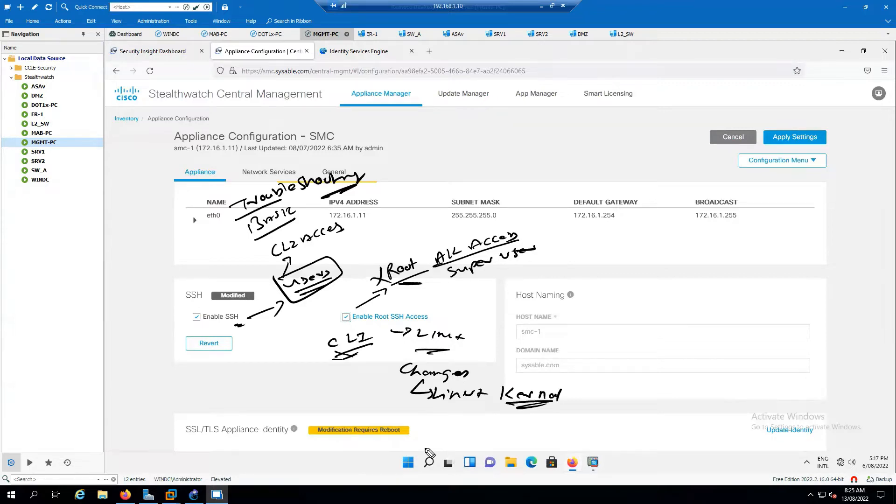
{"action": "mouse_move", "coordinate": [653, 355]}
{"action": "left_mouse_down"}
{"action": "mouse_move", "coordinate": [836, 374]}
{"action": "mouse_move", "coordinate": [635, 386]}
{"action": "mouse_move", "coordinate": [704, 375]}
{"action": "mouse_move", "coordinate": [755, 394]}
{"action": "mouse_move", "coordinate": [792, 389]}
{"action": "left_mouse_up"}
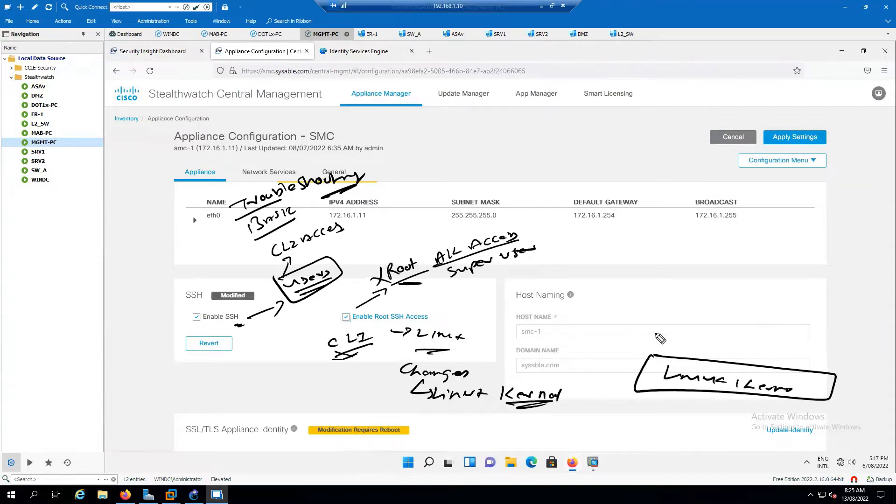
{"action": "mouse_move", "coordinate": [655, 332]}
{"action": "left_mouse_down"}
{"action": "mouse_move", "coordinate": [861, 350]}
{"action": "mouse_move", "coordinate": [827, 373]}
{"action": "left_mouse_up"}
{"action": "left_click_drag", "start_coordinate": [711, 344], "coordinate": [703, 356]}
{"action": "mouse_move", "coordinate": [712, 354]}
{"action": "left_mouse_down"}
{"action": "mouse_move", "coordinate": [800, 352]}
{"action": "mouse_move", "coordinate": [827, 367]}
{"action": "left_mouse_up"}
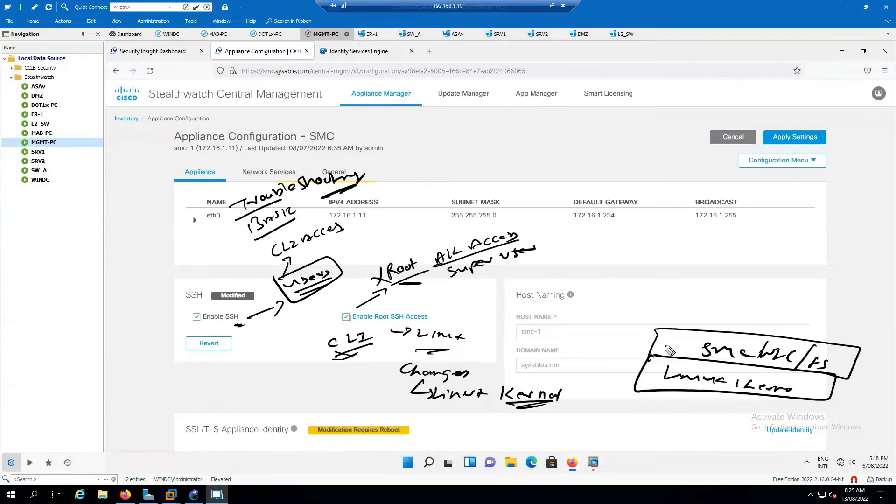
{"action": "mouse_move", "coordinate": [657, 346]}
{"action": "left_mouse_down"}
{"action": "mouse_move", "coordinate": [644, 374]}
{"action": "mouse_move", "coordinate": [616, 389]}
{"action": "mouse_move", "coordinate": [656, 402]}
{"action": "left_mouse_up"}
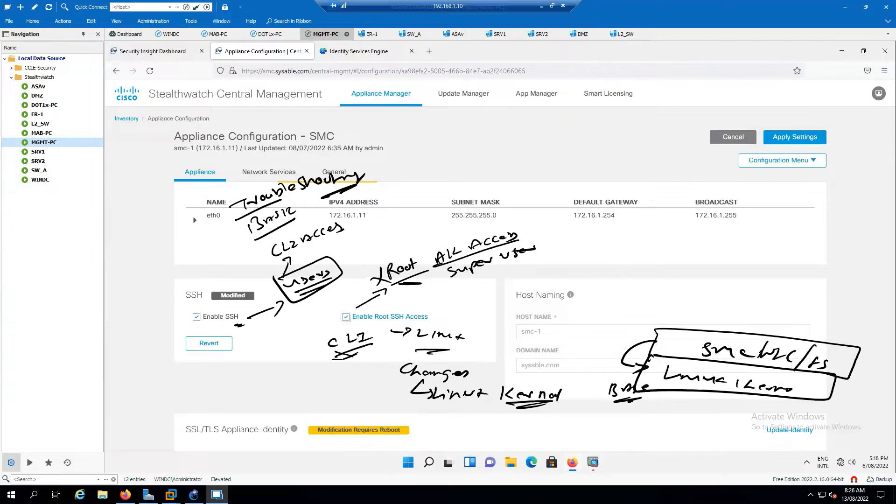
{"action": "key", "text": "Escape"}
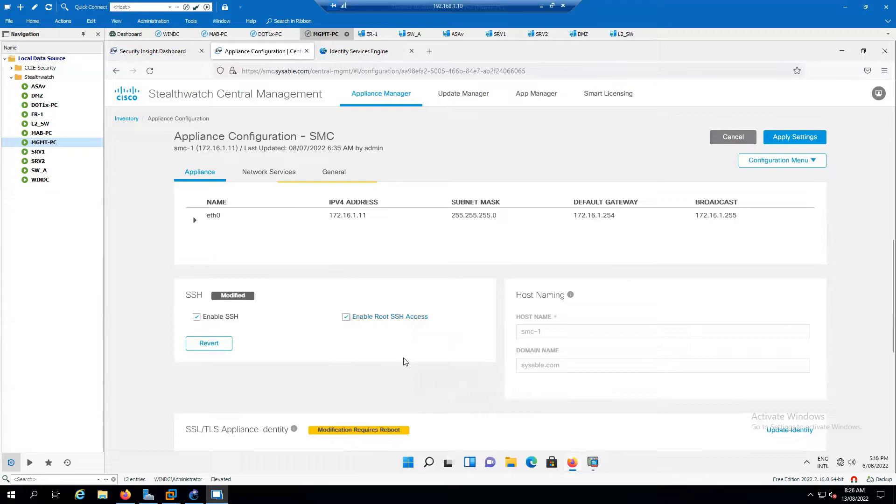
- Expand eth0 to show 172.16.1.11, mask 255.255.255.0, gateway 172.16.1.254, broadcast 172.16.1.255
{"action": "scroll", "coordinate": [401, 363], "scroll_direction": "up", "scroll_amount": 2}
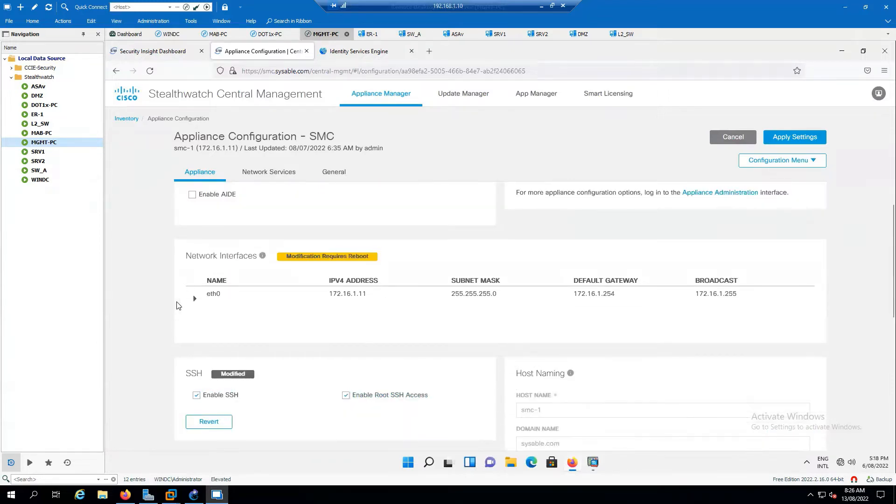
{"action": "left_click", "coordinate": [195, 299]}
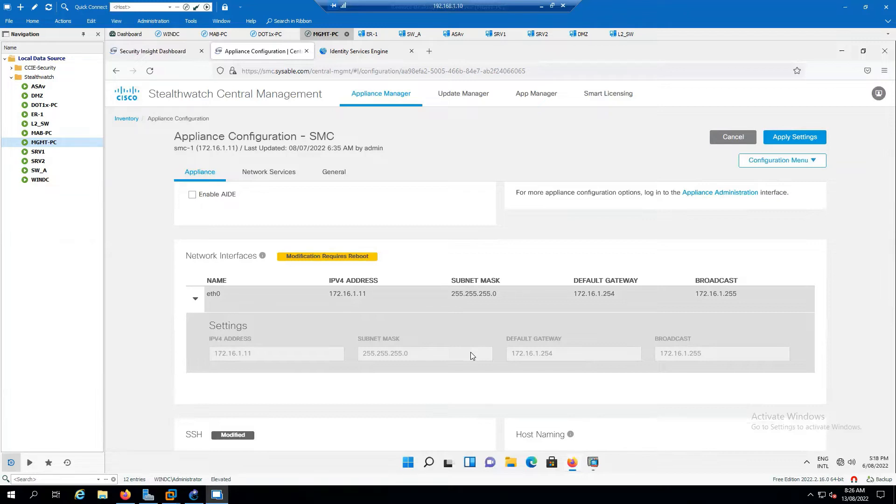
- Search for putty on the host machine, then dismiss the results
{"action": "left_click", "coordinate": [33, 494]}
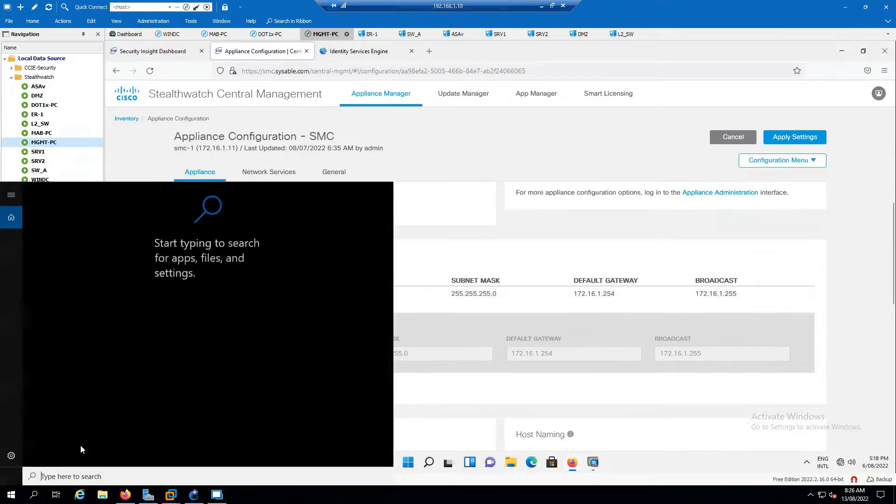
{"action": "type", "text": "putty"}
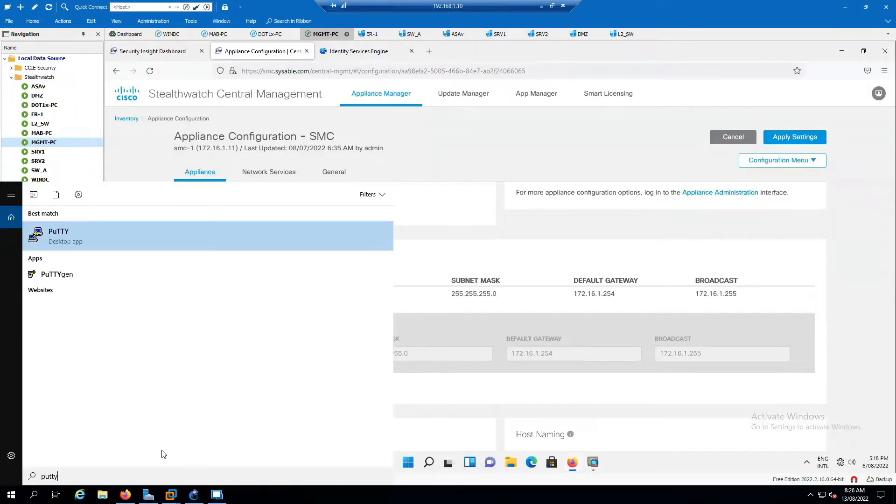
{"action": "left_click", "coordinate": [493, 152]}
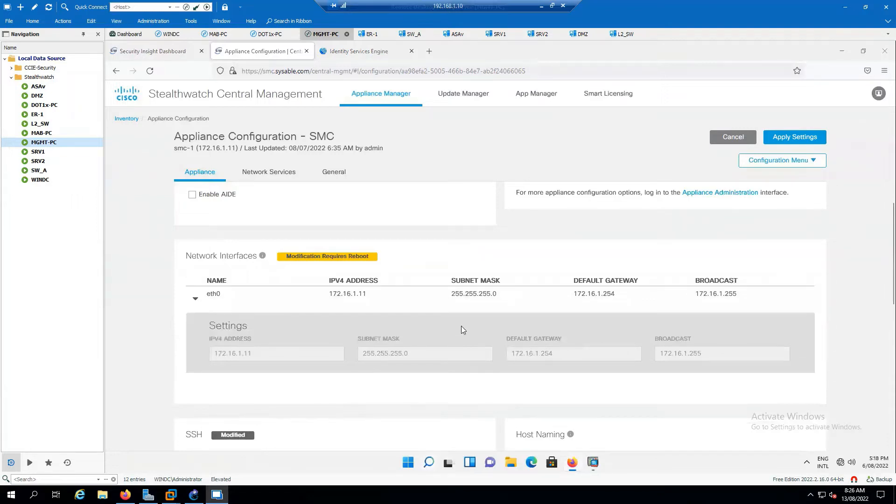
- Launch PuTTY inside the remote session and attempt an SSH connection to smc
{"action": "key", "text": "super"}
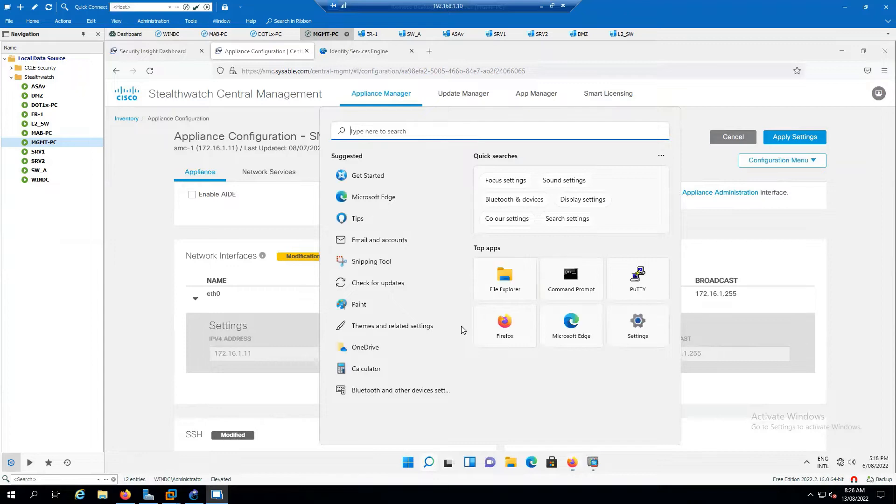
{"action": "type", "text": "putty"}
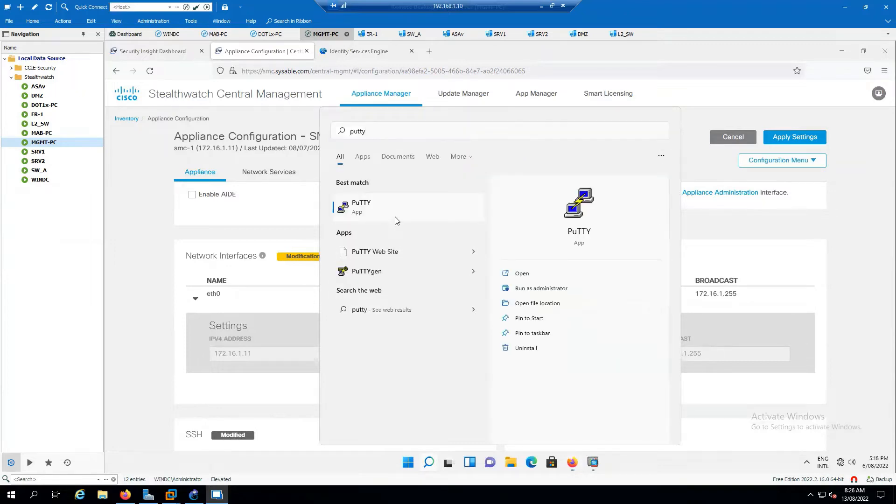
{"action": "left_click", "coordinate": [402, 219]}
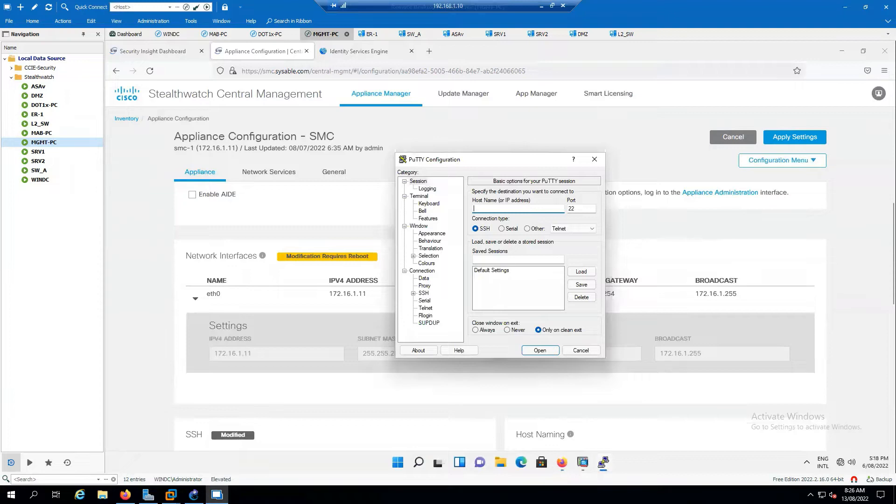
{"action": "type", "text": "smc.sysable.com"}
{"action": "key", "text": "Return"}
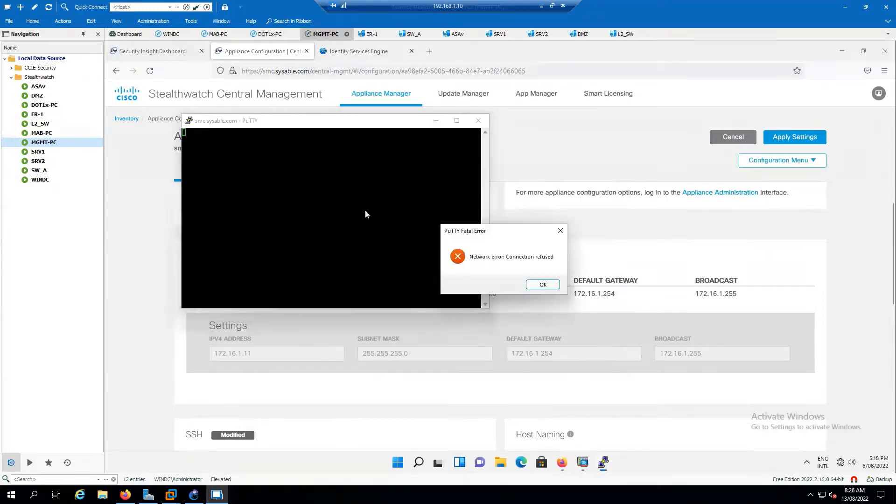
- Dismiss the connection-refused error, close PuTTY and return to the SMC configuration page
{"action": "left_click", "coordinate": [541, 285]}
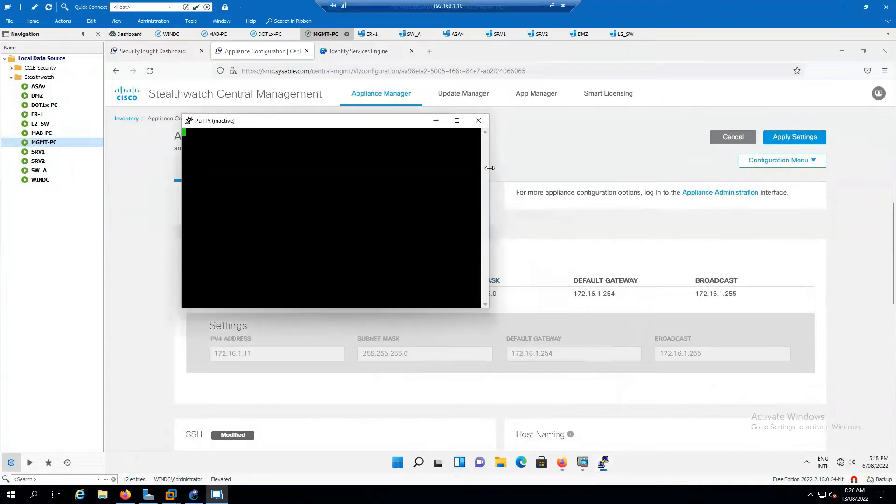
{"action": "left_click", "coordinate": [478, 121]}
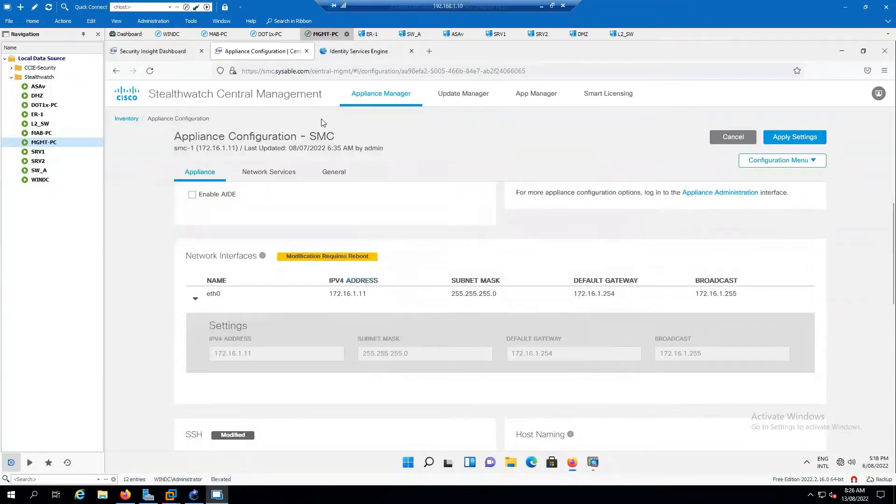
{"action": "left_click", "coordinate": [125, 494]}
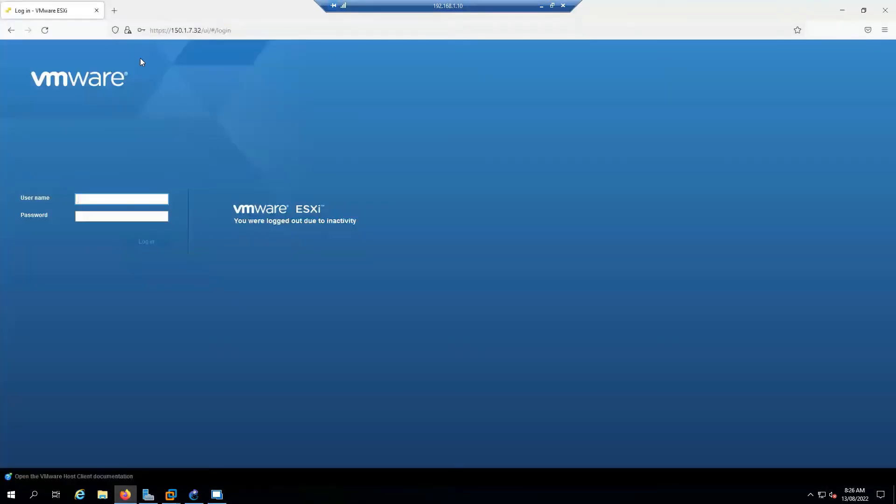
{"action": "left_click", "coordinate": [125, 494]}
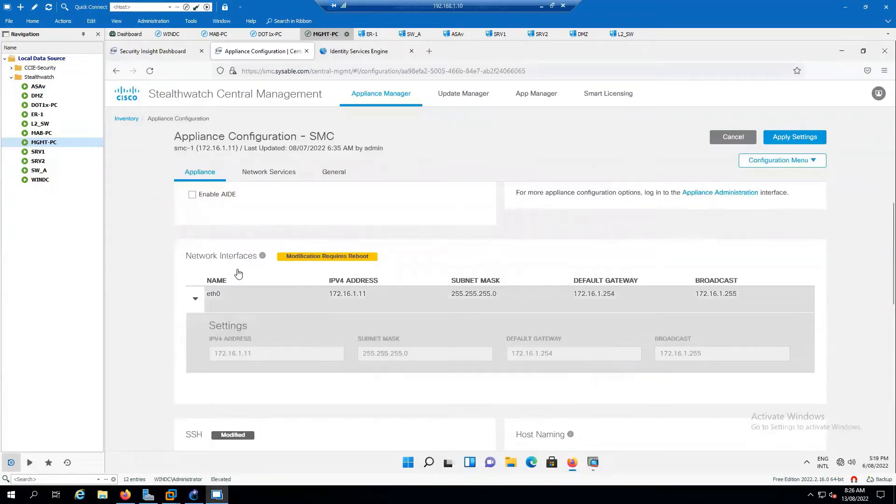
- Tick Enable SSH and inspect the site's connection security details for the certificate
{"action": "scroll", "coordinate": [238, 268], "scroll_direction": "up", "scroll_amount": 1}
{"action": "scroll", "coordinate": [242, 269], "scroll_direction": "down", "scroll_amount": 4}
{"action": "left_click", "coordinate": [220, 300]}
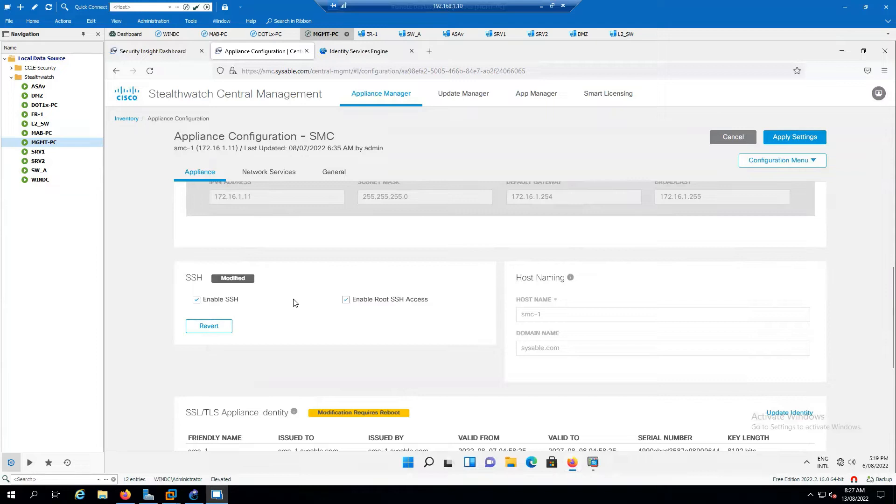
{"action": "scroll", "coordinate": [375, 346], "scroll_direction": "down", "scroll_amount": 3}
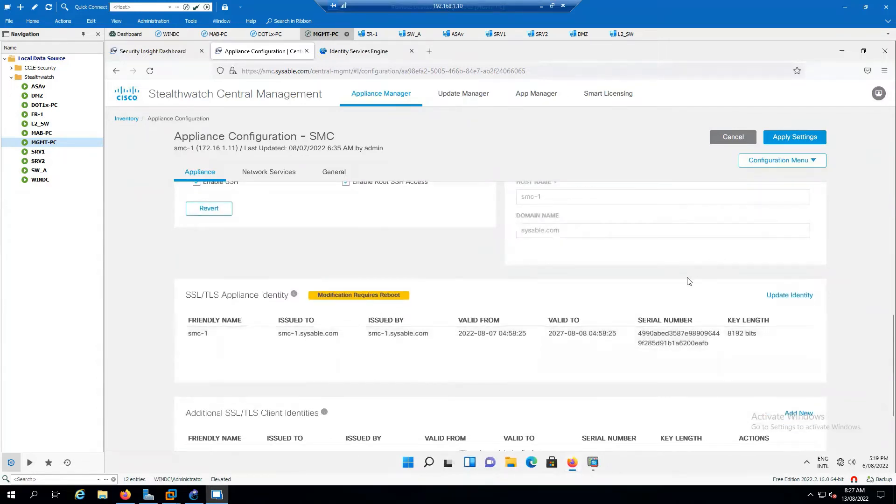
{"action": "left_click", "coordinate": [233, 71]}
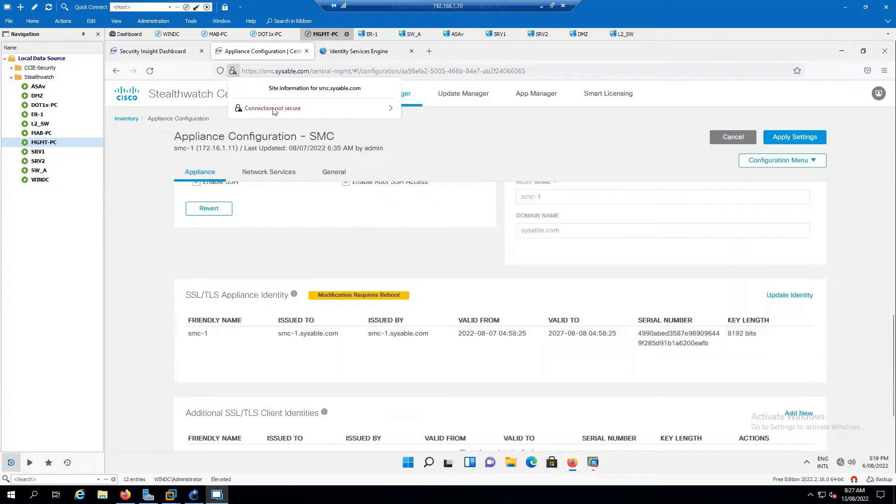
{"action": "left_click", "coordinate": [390, 108]}
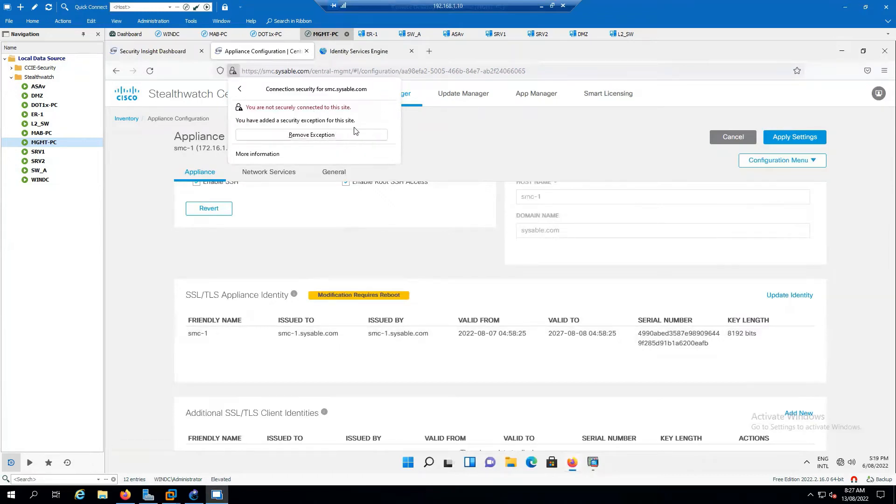
{"action": "left_click", "coordinate": [451, 134]}
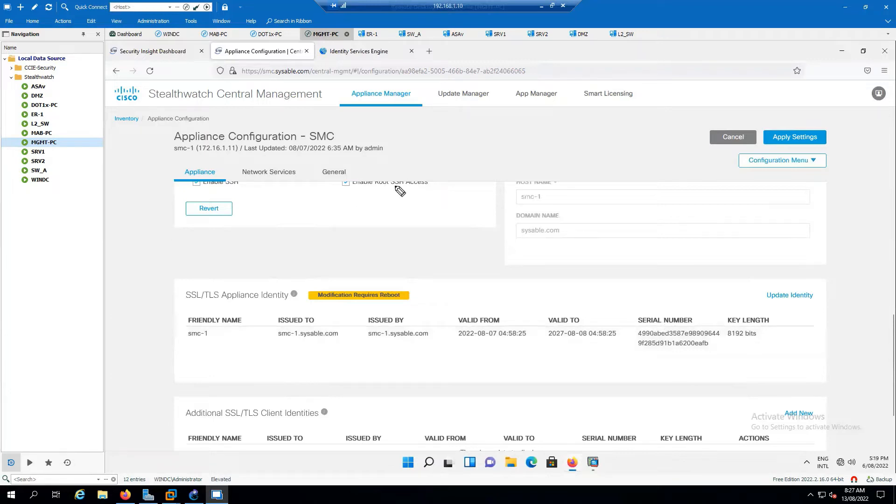
- Handwrite the 'CA → self signed / Root CA' note and open the General settings
{"action": "mouse_move", "coordinate": [519, 134]}
{"action": "left_mouse_down"}
{"action": "mouse_move", "coordinate": [518, 148]}
{"action": "mouse_move", "coordinate": [586, 135]}
{"action": "mouse_move", "coordinate": [581, 140]}
{"action": "left_mouse_up"}
{"action": "left_click_drag", "start_coordinate": [593, 138], "coordinate": [600, 139]}
{"action": "left_click_drag", "start_coordinate": [604, 130], "coordinate": [610, 143]}
{"action": "left_click_drag", "start_coordinate": [607, 139], "coordinate": [679, 127]}
{"action": "mouse_move", "coordinate": [577, 157]}
{"action": "left_mouse_down"}
{"action": "mouse_move", "coordinate": [671, 150]}
{"action": "mouse_move", "coordinate": [607, 170]}
{"action": "mouse_move", "coordinate": [681, 172]}
{"action": "mouse_move", "coordinate": [654, 178]}
{"action": "mouse_move", "coordinate": [679, 182]}
{"action": "mouse_move", "coordinate": [647, 183]}
{"action": "left_mouse_up"}
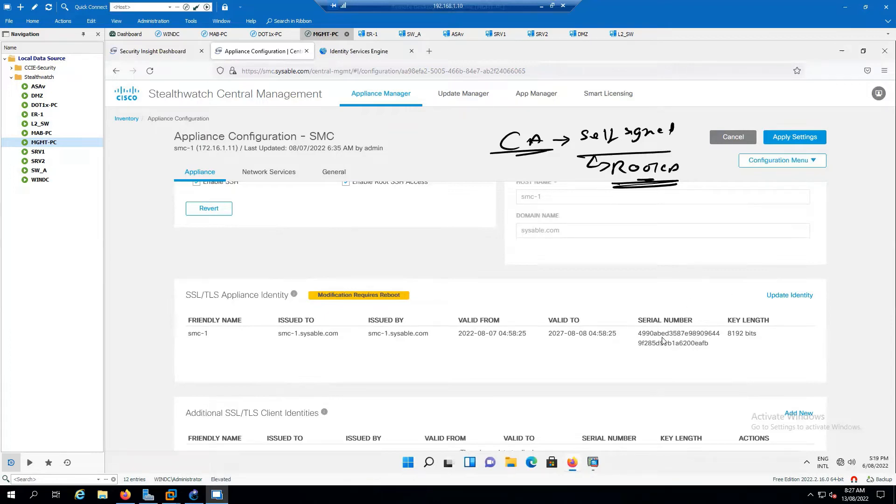
{"action": "scroll", "coordinate": [523, 358], "scroll_direction": "down", "scroll_amount": 2}
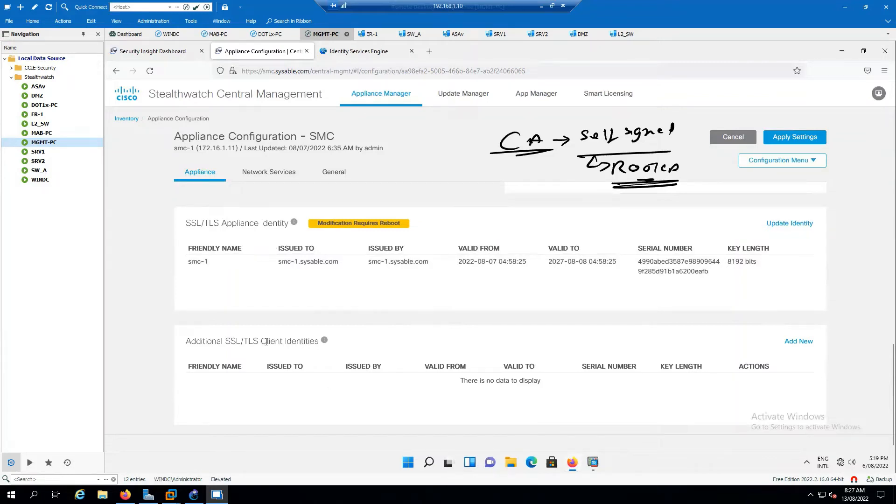
{"action": "left_click_drag", "start_coordinate": [262, 342], "coordinate": [319, 342]}
{"action": "left_click", "coordinate": [363, 390]}
{"action": "scroll", "coordinate": [644, 375], "scroll_direction": "up", "scroll_amount": 3}
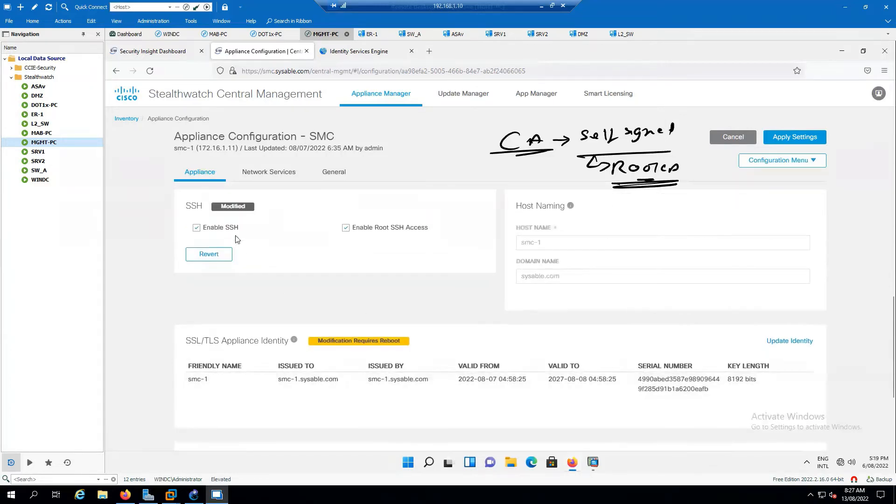
{"action": "left_click", "coordinate": [333, 172]}
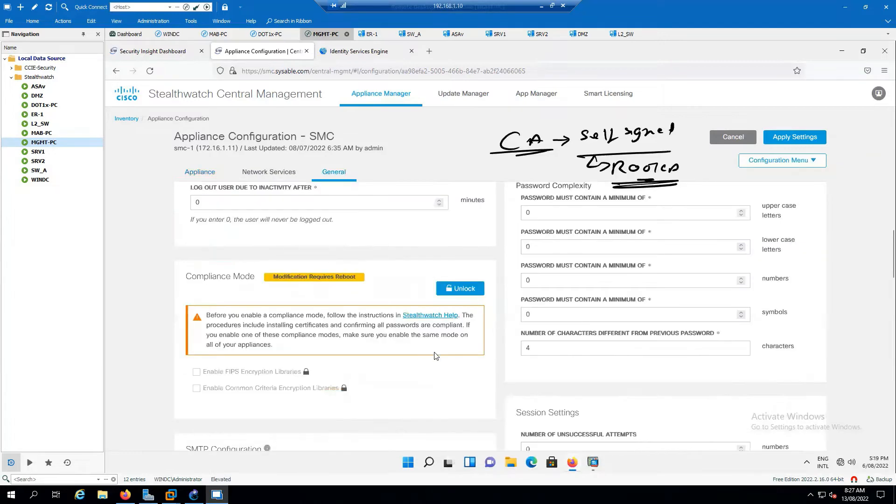
{"action": "scroll", "coordinate": [434, 356], "scroll_direction": "down", "scroll_amount": 6}
{"action": "scroll", "coordinate": [435, 359], "scroll_direction": "down", "scroll_amount": 8}
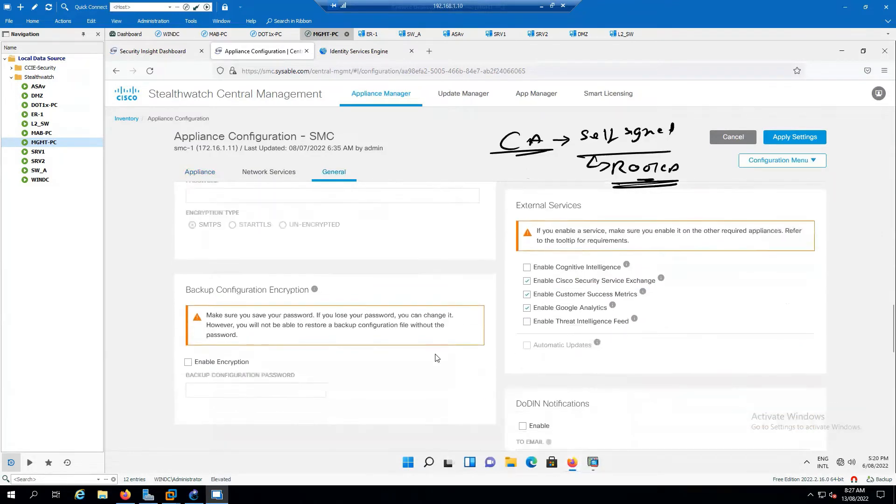
{"action": "scroll", "coordinate": [432, 362], "scroll_direction": "down", "scroll_amount": 1}
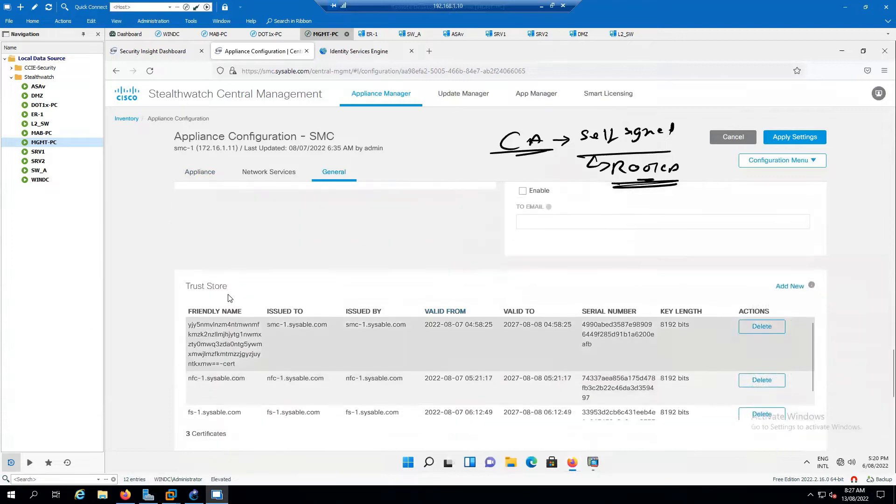
{"action": "left_click_drag", "start_coordinate": [228, 286], "coordinate": [187, 287]}
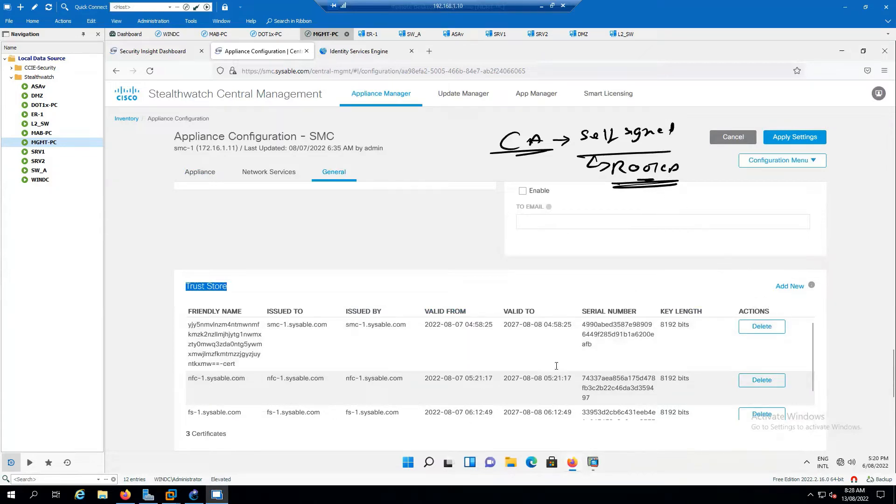
{"action": "scroll", "coordinate": [586, 359], "scroll_direction": "down", "scroll_amount": 1}
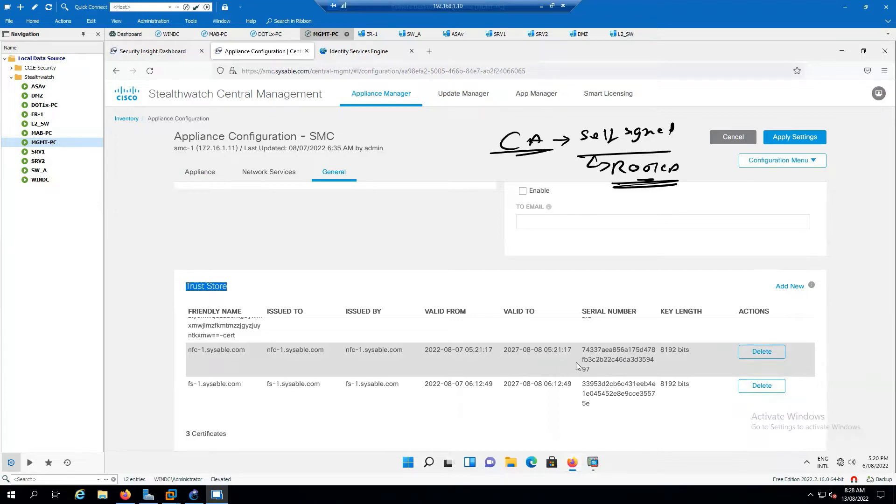
{"action": "scroll", "coordinate": [563, 360], "scroll_direction": "up", "scroll_amount": 5}
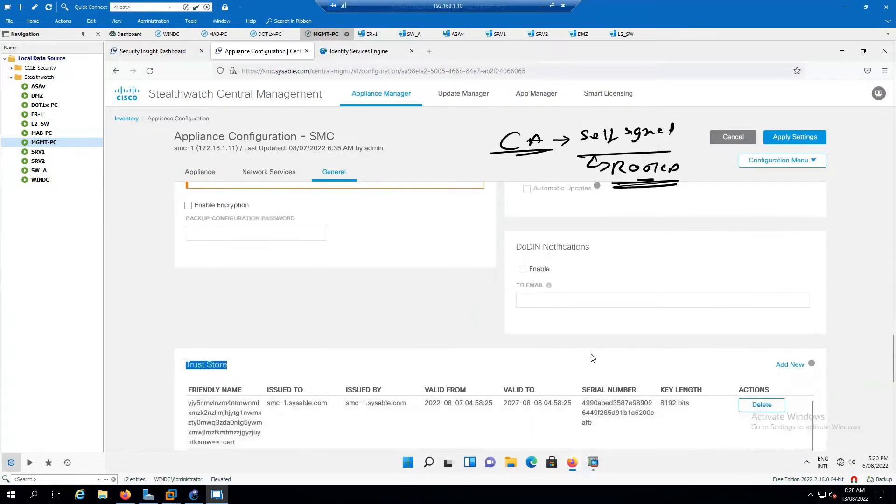
{"action": "left_click", "coordinate": [203, 178]}
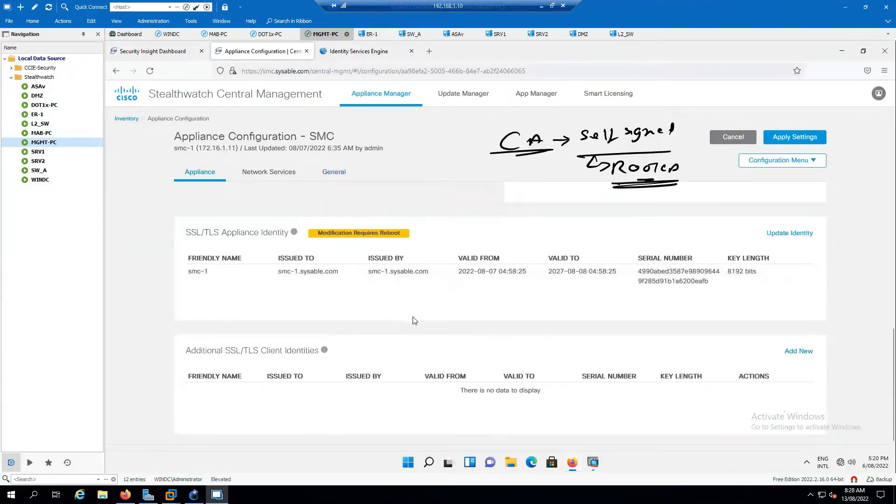
- Add a new SSL/TLS client identity with Yes for generating a CSR, clearing old ink
{"action": "left_click", "coordinate": [800, 352]}
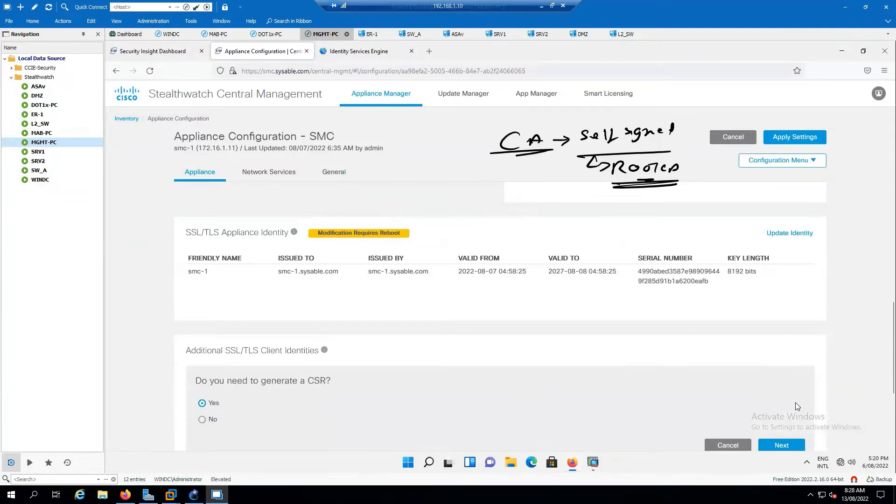
{"action": "scroll", "coordinate": [457, 362], "scroll_direction": "down", "scroll_amount": 2}
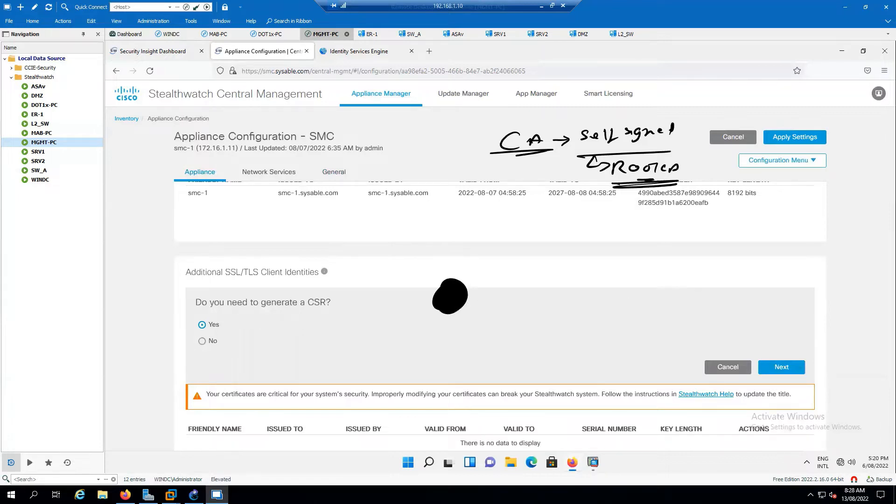
{"action": "key", "text": "Escape"}
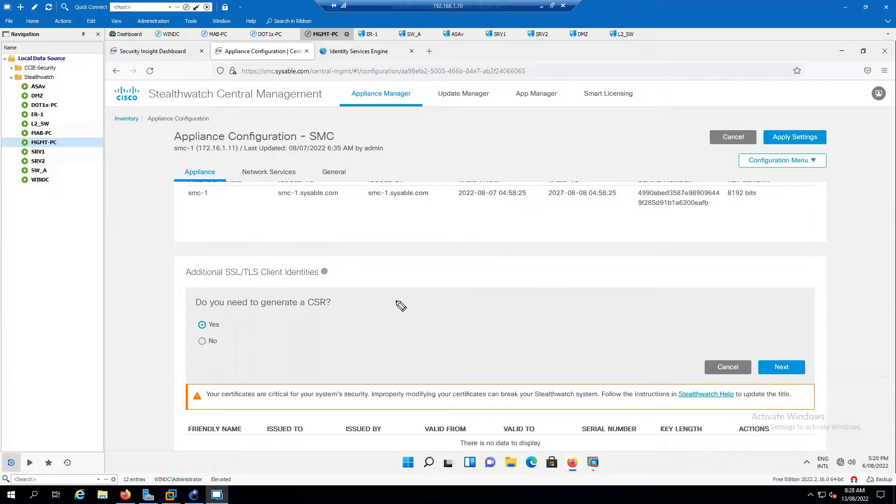
- Sketch the CSR details—organisation sysable, IT unit, e-mail—bracketed and labelled Certificate
{"action": "left_click_drag", "start_coordinate": [439, 277], "coordinate": [486, 287]}
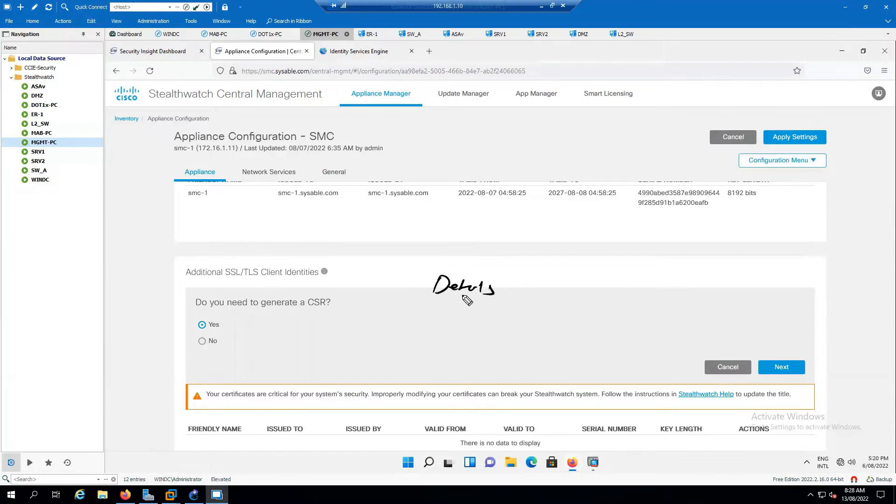
{"action": "left_click_drag", "start_coordinate": [426, 297], "coordinate": [499, 302]}
{"action": "mouse_move", "coordinate": [442, 306]}
{"action": "left_mouse_down"}
{"action": "mouse_move", "coordinate": [481, 303]}
{"action": "mouse_move", "coordinate": [489, 317]}
{"action": "mouse_move", "coordinate": [637, 318]}
{"action": "left_mouse_up"}
{"action": "mouse_move", "coordinate": [471, 323]}
{"action": "left_mouse_down"}
{"action": "mouse_move", "coordinate": [479, 342]}
{"action": "mouse_move", "coordinate": [618, 340]}
{"action": "left_mouse_up"}
{"action": "left_click_drag", "start_coordinate": [507, 359], "coordinate": [587, 361]}
{"action": "mouse_move", "coordinate": [493, 377]}
{"action": "left_mouse_down"}
{"action": "mouse_move", "coordinate": [525, 384]}
{"action": "mouse_move", "coordinate": [537, 375]}
{"action": "left_mouse_up"}
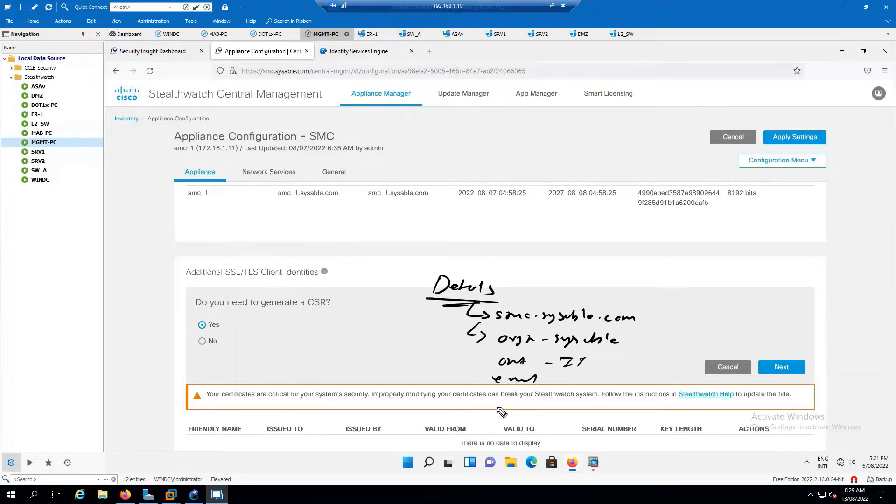
{"action": "mouse_move", "coordinate": [496, 410]}
{"action": "left_mouse_down"}
{"action": "mouse_move", "coordinate": [532, 405]}
{"action": "mouse_move", "coordinate": [531, 420]}
{"action": "mouse_move", "coordinate": [536, 416]}
{"action": "left_mouse_up"}
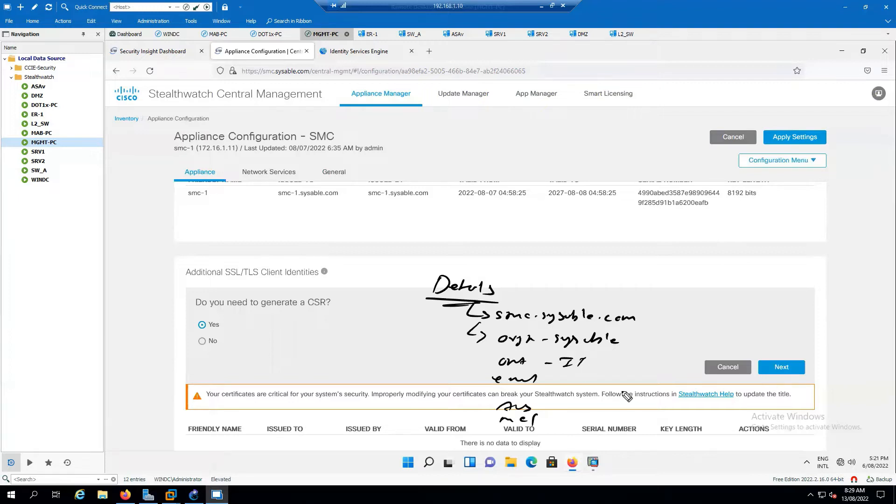
{"action": "mouse_move", "coordinate": [615, 301]}
{"action": "left_mouse_down"}
{"action": "mouse_move", "coordinate": [655, 304]}
{"action": "mouse_move", "coordinate": [641, 415]}
{"action": "mouse_move", "coordinate": [596, 417]}
{"action": "left_mouse_up"}
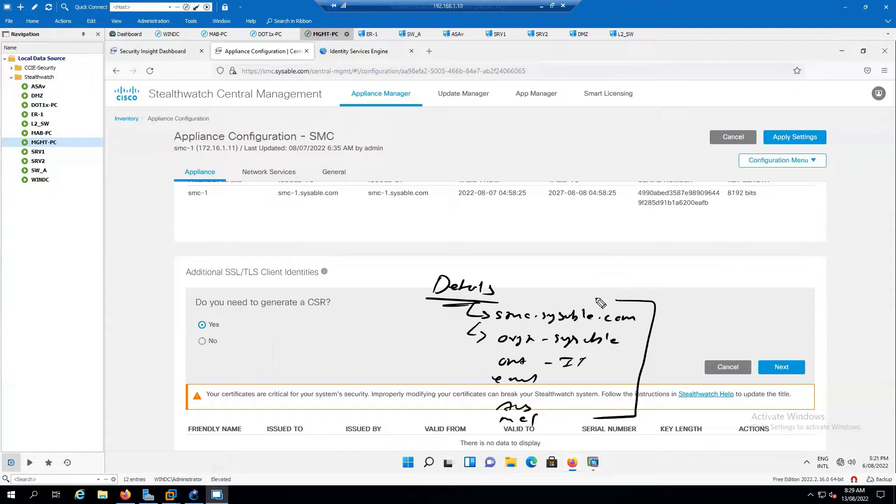
{"action": "mouse_move", "coordinate": [620, 270]}
{"action": "left_mouse_down"}
{"action": "mouse_move", "coordinate": [676, 268]}
{"action": "mouse_move", "coordinate": [694, 276]}
{"action": "mouse_move", "coordinate": [667, 285]}
{"action": "mouse_move", "coordinate": [700, 286]}
{"action": "left_mouse_up"}
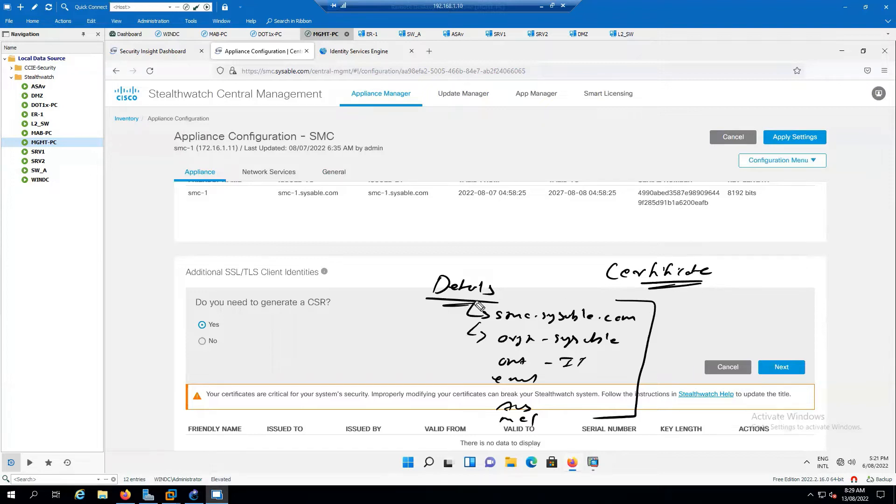
{"action": "mouse_move", "coordinate": [237, 62]}
{"action": "left_mouse_down"}
{"action": "mouse_move", "coordinate": [215, 63]}
{"action": "mouse_move", "coordinate": [236, 81]}
{"action": "mouse_move", "coordinate": [241, 64]}
{"action": "left_mouse_up"}
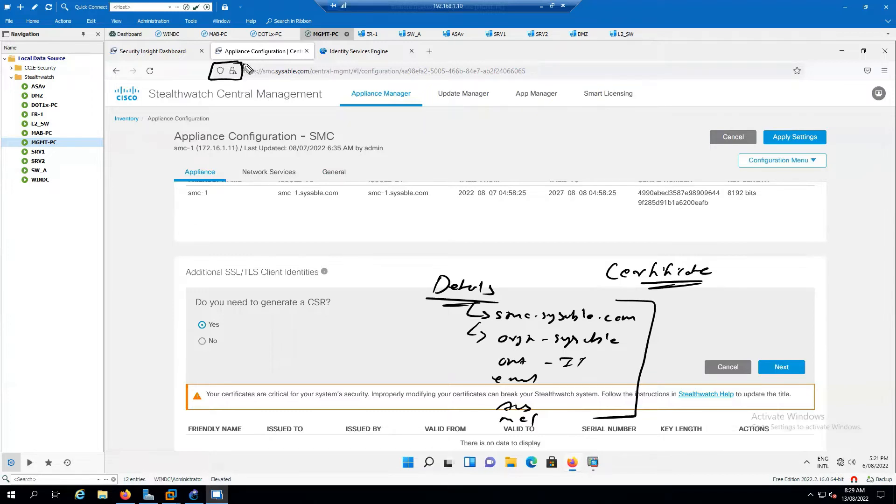
{"action": "mouse_move", "coordinate": [546, 127]}
{"action": "left_mouse_down"}
{"action": "mouse_move", "coordinate": [549, 145]}
{"action": "mouse_move", "coordinate": [567, 139]}
{"action": "left_mouse_up"}
{"action": "mouse_move", "coordinate": [531, 147]}
{"action": "left_mouse_down"}
{"action": "mouse_move", "coordinate": [628, 133]}
{"action": "mouse_move", "coordinate": [611, 136]}
{"action": "mouse_move", "coordinate": [607, 158]}
{"action": "left_mouse_up"}
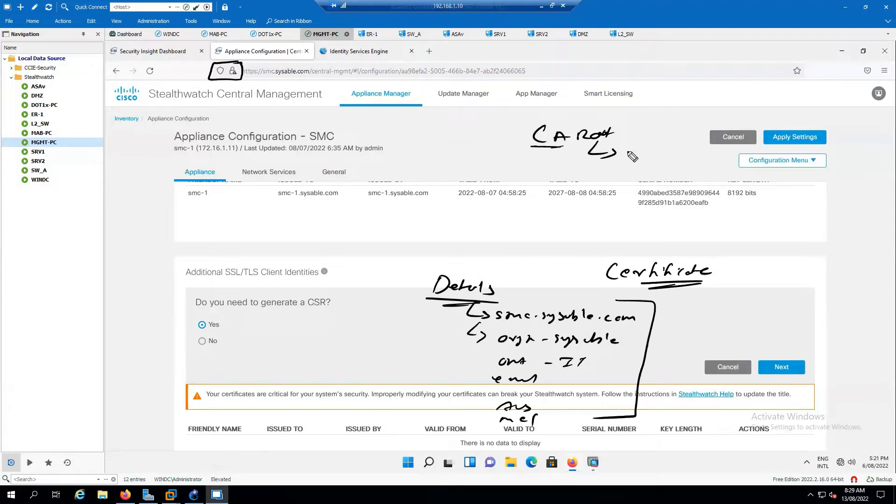
{"action": "left_click_drag", "start_coordinate": [625, 153], "coordinate": [640, 151]}
{"action": "mouse_move", "coordinate": [638, 148]}
{"action": "left_mouse_down"}
{"action": "mouse_move", "coordinate": [637, 158]}
{"action": "mouse_move", "coordinate": [722, 159]}
{"action": "left_mouse_up"}
{"action": "left_click_drag", "start_coordinate": [591, 157], "coordinate": [583, 149]}
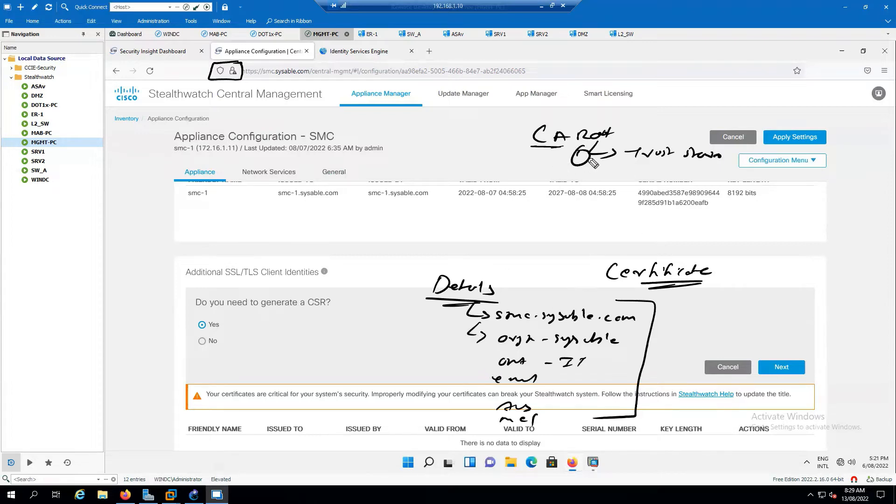
{"action": "left_click_drag", "start_coordinate": [495, 161], "coordinate": [517, 149]}
{"action": "mouse_move", "coordinate": [449, 126]}
{"action": "left_mouse_down"}
{"action": "mouse_move", "coordinate": [498, 114]}
{"action": "mouse_move", "coordinate": [490, 131]}
{"action": "left_mouse_up"}
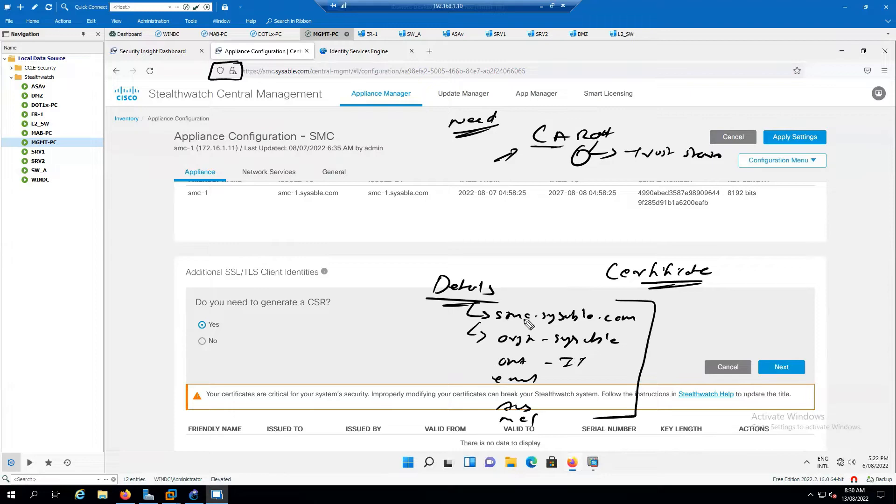
{"action": "mouse_move", "coordinate": [481, 312]}
{"action": "left_mouse_down"}
{"action": "mouse_move", "coordinate": [443, 359]}
{"action": "mouse_move", "coordinate": [459, 413]}
{"action": "left_mouse_up"}
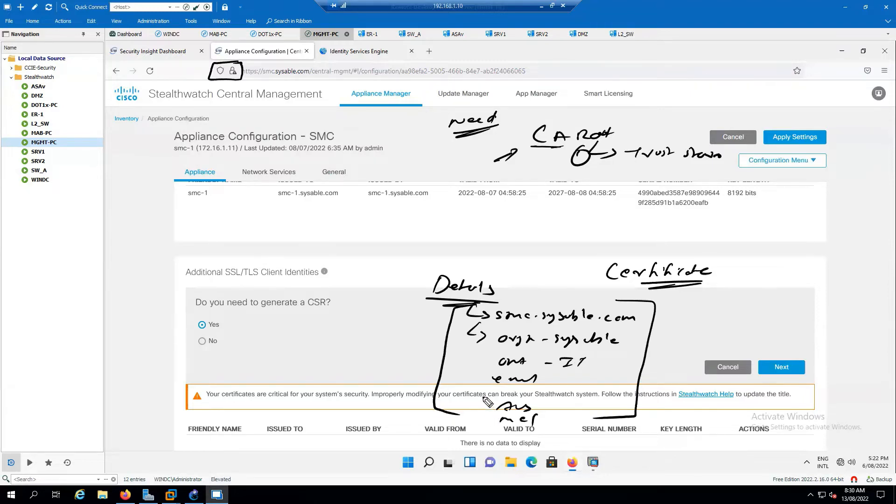
{"action": "mouse_move", "coordinate": [278, 317]}
{"action": "left_mouse_down"}
{"action": "mouse_move", "coordinate": [279, 326]}
{"action": "mouse_move", "coordinate": [378, 325]}
{"action": "mouse_move", "coordinate": [328, 335]}
{"action": "left_mouse_up"}
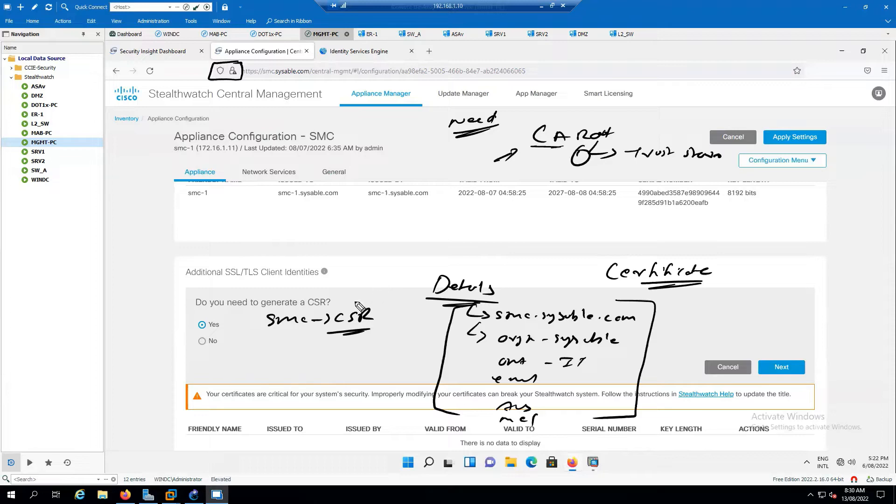
{"action": "mouse_move", "coordinate": [351, 308]}
{"action": "left_mouse_down"}
{"action": "mouse_move", "coordinate": [365, 277]}
{"action": "mouse_move", "coordinate": [522, 154]}
{"action": "left_mouse_up"}
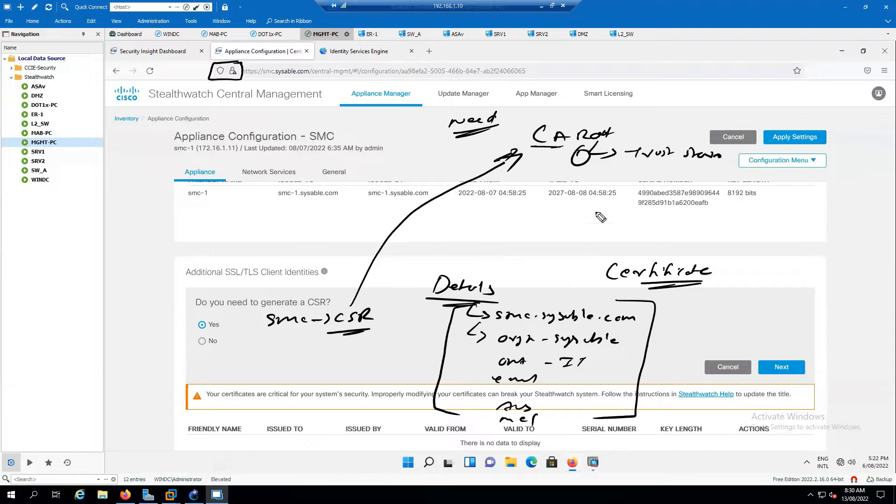
{"action": "mouse_move", "coordinate": [505, 145]}
{"action": "left_mouse_down"}
{"action": "mouse_move", "coordinate": [379, 216]}
{"action": "mouse_move", "coordinate": [338, 283]}
{"action": "mouse_move", "coordinate": [345, 278]}
{"action": "left_mouse_up"}
{"action": "mouse_move", "coordinate": [319, 213]}
{"action": "left_mouse_down"}
{"action": "mouse_move", "coordinate": [377, 200]}
{"action": "mouse_move", "coordinate": [438, 160]}
{"action": "left_mouse_up"}
{"action": "left_click_drag", "start_coordinate": [405, 185], "coordinate": [382, 206]}
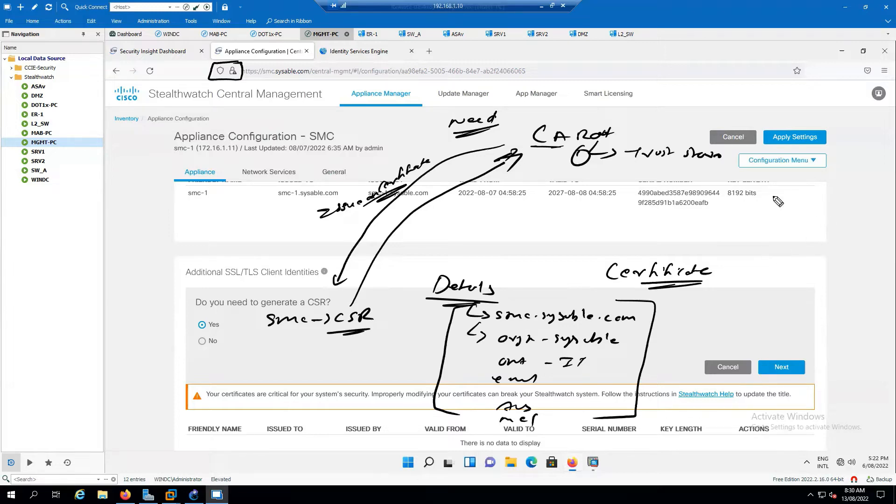
{"action": "mouse_move", "coordinate": [769, 212]}
{"action": "left_mouse_down"}
{"action": "mouse_move", "coordinate": [809, 206]}
{"action": "mouse_move", "coordinate": [786, 217]}
{"action": "mouse_move", "coordinate": [793, 210]}
{"action": "left_mouse_up"}
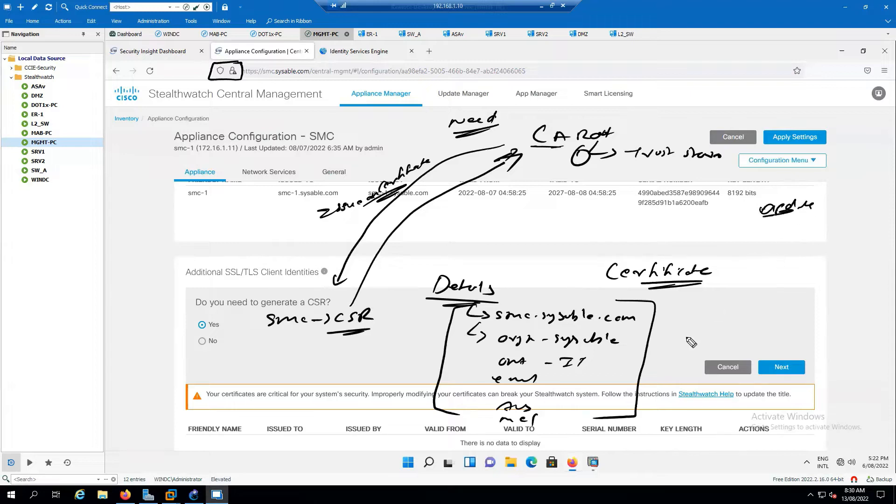
{"action": "left_click_drag", "start_coordinate": [761, 414], "coordinate": [746, 415]}
{"action": "left_click_drag", "start_coordinate": [786, 191], "coordinate": [810, 190]}
{"action": "mouse_move", "coordinate": [797, 191]}
{"action": "left_mouse_down"}
{"action": "mouse_move", "coordinate": [695, 313]}
{"action": "mouse_move", "coordinate": [689, 422]}
{"action": "left_mouse_up"}
{"action": "left_click_drag", "start_coordinate": [705, 422], "coordinate": [724, 414]}
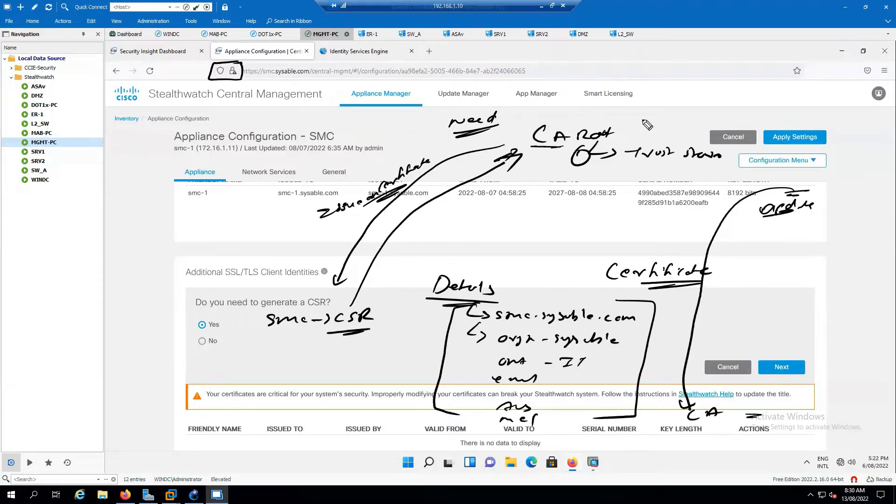
{"action": "mouse_move", "coordinate": [634, 115]}
{"action": "left_mouse_down"}
{"action": "mouse_move", "coordinate": [700, 117]}
{"action": "mouse_move", "coordinate": [669, 131]}
{"action": "mouse_move", "coordinate": [675, 140]}
{"action": "left_mouse_up"}
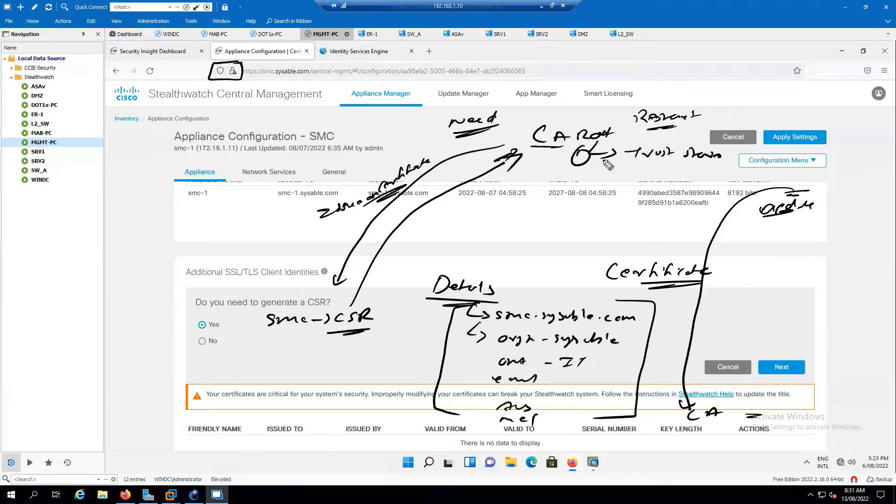
{"action": "mouse_move", "coordinate": [496, 216]}
{"action": "left_mouse_down"}
{"action": "mouse_move", "coordinate": [488, 227]}
{"action": "mouse_move", "coordinate": [566, 223]}
{"action": "left_mouse_up"}
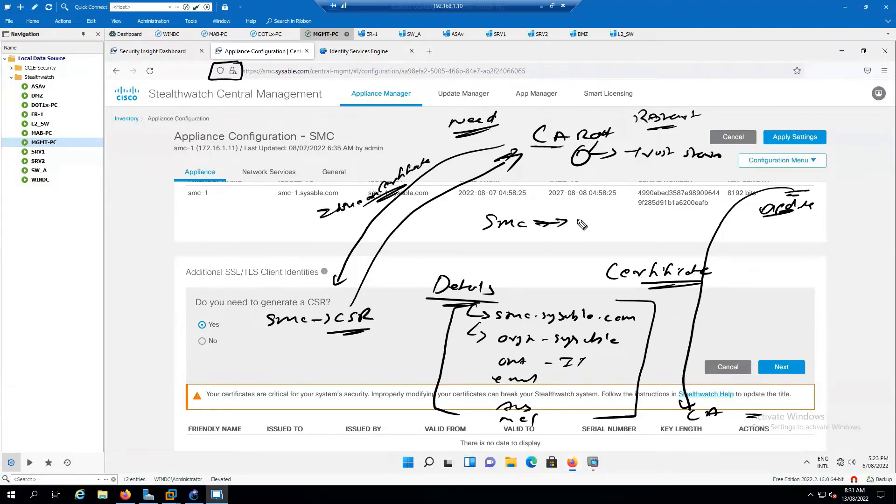
{"action": "mouse_move", "coordinate": [583, 211]}
{"action": "left_mouse_down"}
{"action": "mouse_move", "coordinate": [580, 228]}
{"action": "mouse_move", "coordinate": [603, 220]}
{"action": "mouse_move", "coordinate": [590, 235]}
{"action": "mouse_move", "coordinate": [612, 236]}
{"action": "mouse_move", "coordinate": [597, 247]}
{"action": "left_mouse_up"}
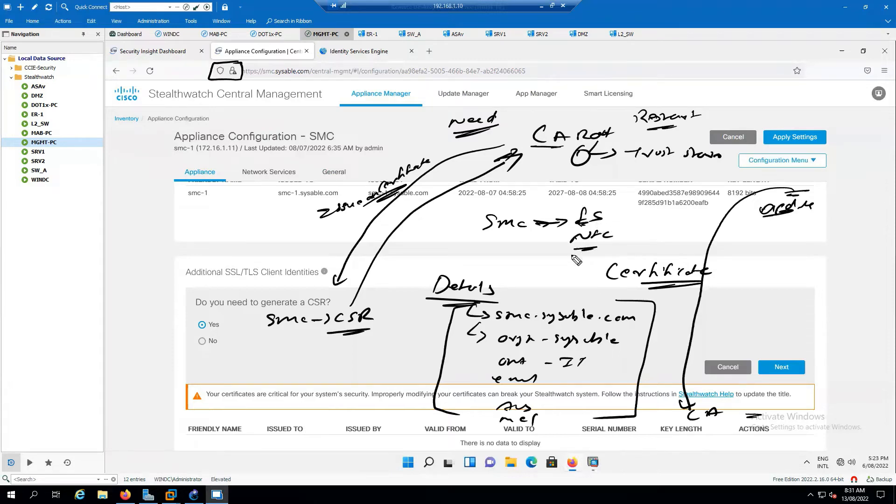
{"action": "mouse_move", "coordinate": [480, 239]}
{"action": "left_mouse_down"}
{"action": "mouse_move", "coordinate": [536, 236]}
{"action": "mouse_move", "coordinate": [477, 238]}
{"action": "left_mouse_up"}
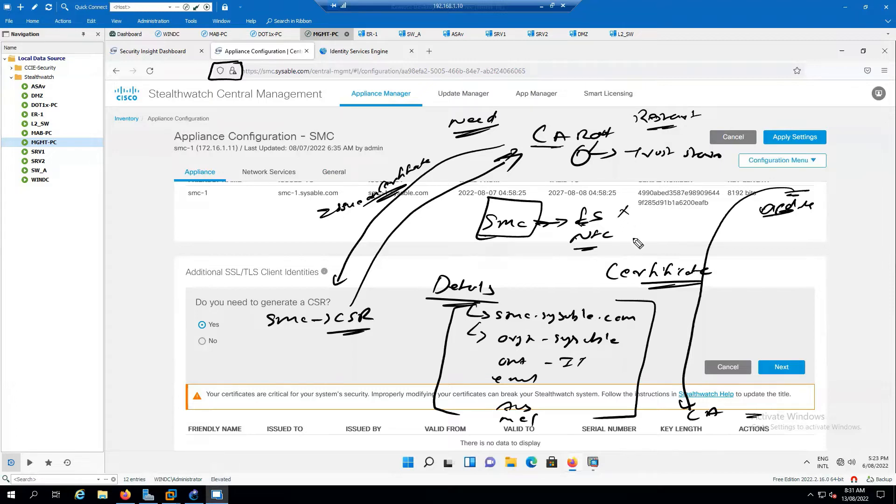
{"action": "mouse_move", "coordinate": [617, 219]}
{"action": "left_mouse_down"}
{"action": "mouse_move", "coordinate": [633, 206]}
{"action": "mouse_move", "coordinate": [640, 223]}
{"action": "mouse_move", "coordinate": [618, 233]}
{"action": "left_mouse_up"}
{"action": "left_click_drag", "start_coordinate": [515, 290], "coordinate": [588, 252]}
{"action": "mouse_move", "coordinate": [512, 270]}
{"action": "left_mouse_down"}
{"action": "mouse_move", "coordinate": [569, 243]}
{"action": "mouse_move", "coordinate": [568, 235]}
{"action": "mouse_move", "coordinate": [497, 247]}
{"action": "mouse_move", "coordinate": [507, 239]}
{"action": "left_mouse_up"}
{"action": "left_click_drag", "start_coordinate": [516, 207], "coordinate": [498, 231]}
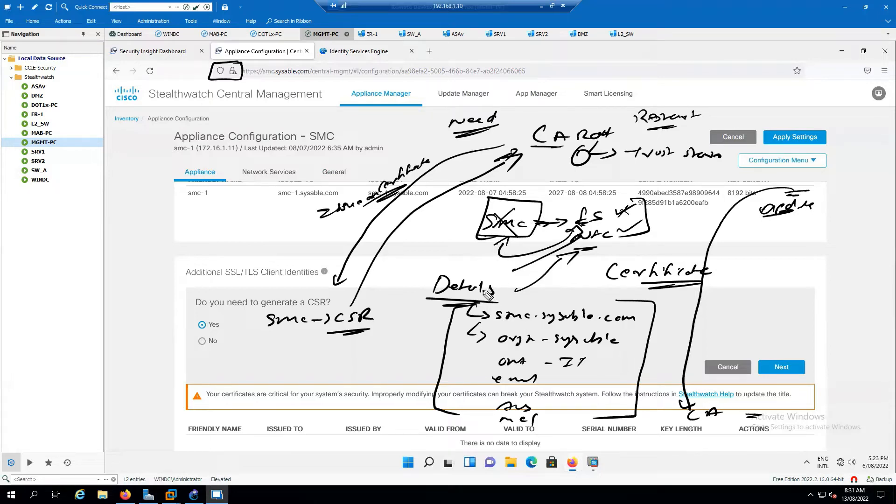
{"action": "mouse_move", "coordinate": [631, 134]}
{"action": "left_mouse_down"}
{"action": "mouse_move", "coordinate": [717, 132]}
{"action": "mouse_move", "coordinate": [631, 113]}
{"action": "mouse_move", "coordinate": [622, 136]}
{"action": "left_mouse_up"}
{"action": "mouse_move", "coordinate": [583, 251]}
{"action": "left_mouse_down"}
{"action": "mouse_move", "coordinate": [621, 247]}
{"action": "mouse_move", "coordinate": [635, 263]}
{"action": "left_mouse_up"}
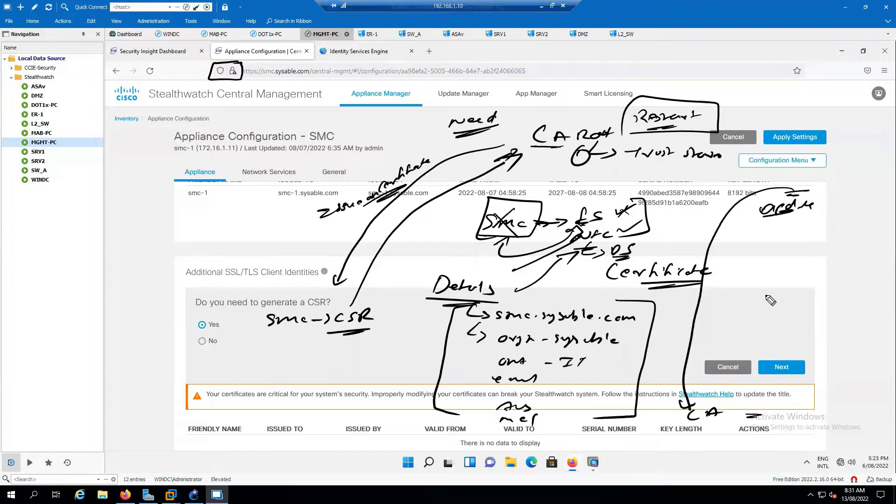
{"action": "mouse_move", "coordinate": [757, 304]}
{"action": "left_mouse_down"}
{"action": "mouse_move", "coordinate": [762, 285]}
{"action": "mouse_move", "coordinate": [838, 287]}
{"action": "mouse_move", "coordinate": [748, 306]}
{"action": "mouse_move", "coordinate": [771, 306]}
{"action": "left_mouse_up"}
{"action": "left_click_drag", "start_coordinate": [793, 295], "coordinate": [785, 308]}
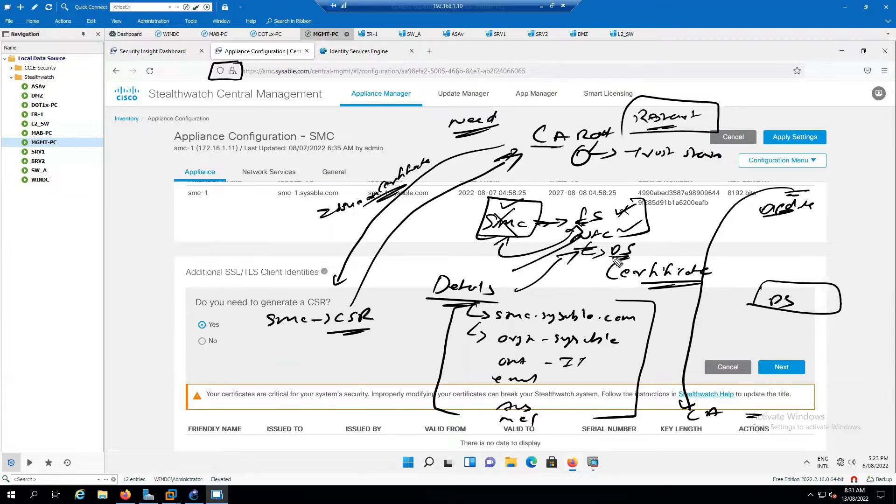
{"action": "mouse_move", "coordinate": [607, 259]}
{"action": "left_mouse_down"}
{"action": "mouse_move", "coordinate": [635, 237]}
{"action": "mouse_move", "coordinate": [601, 257]}
{"action": "left_mouse_up"}
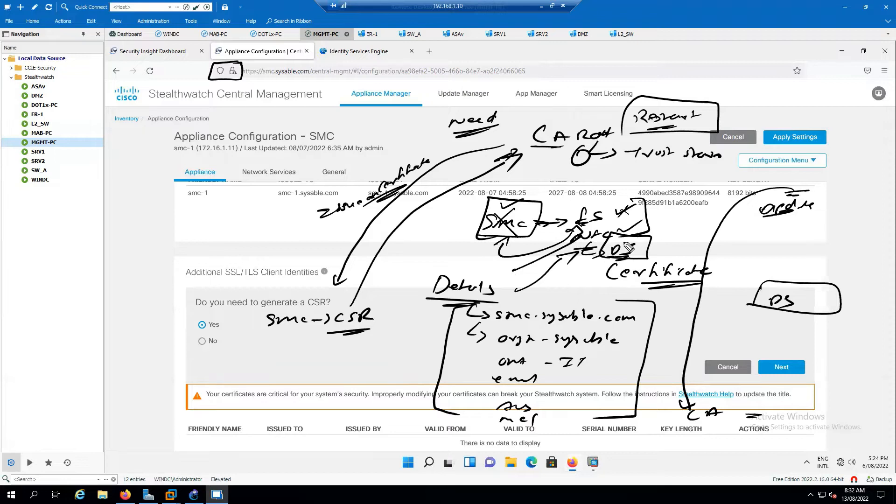
{"action": "mouse_move", "coordinate": [645, 245]}
{"action": "left_mouse_down"}
{"action": "mouse_move", "coordinate": [723, 246]}
{"action": "mouse_move", "coordinate": [791, 285]}
{"action": "mouse_move", "coordinate": [811, 275]}
{"action": "left_mouse_up"}
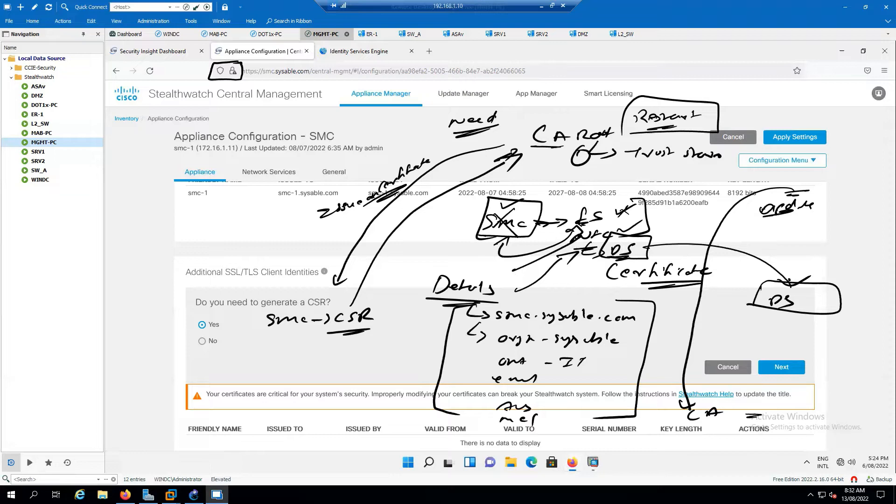
- Clear the notes and continue with Yes to the CSR form showing 8192-bit RSA and smc-1.sysable.com
{"action": "key", "text": "Escape"}
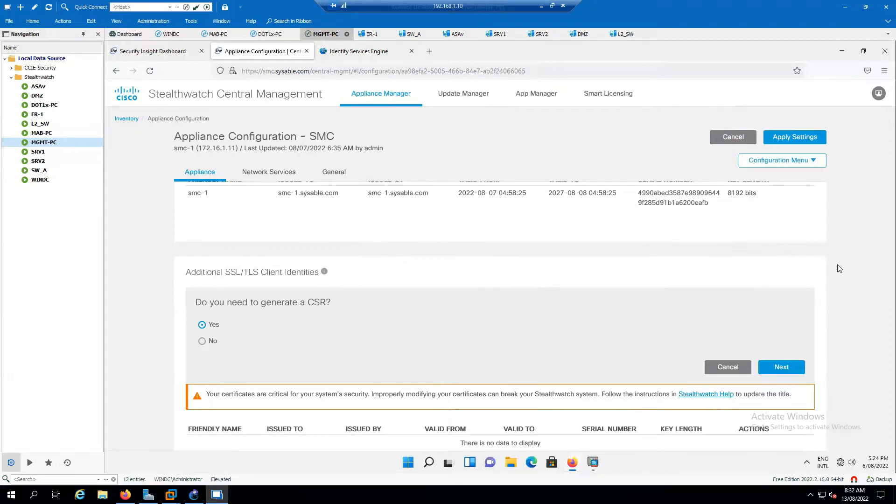
{"action": "left_click", "coordinate": [782, 368]}
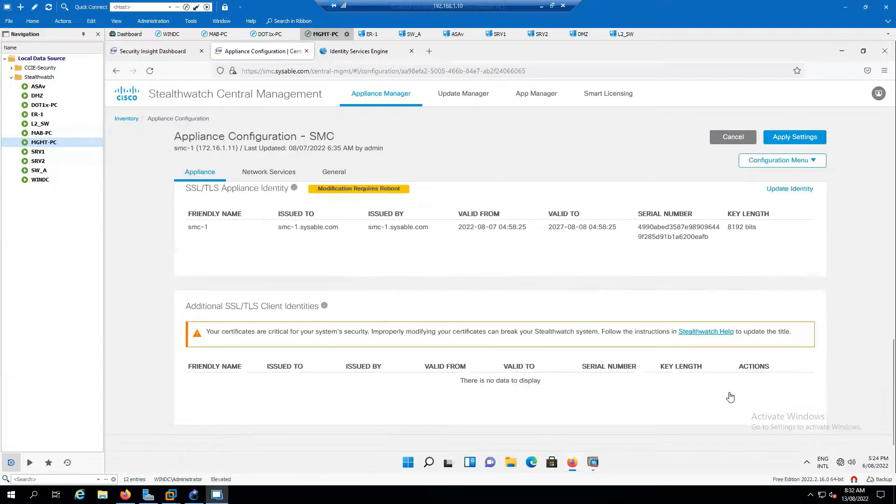
{"action": "scroll", "coordinate": [350, 336], "scroll_direction": "down", "scroll_amount": 3}
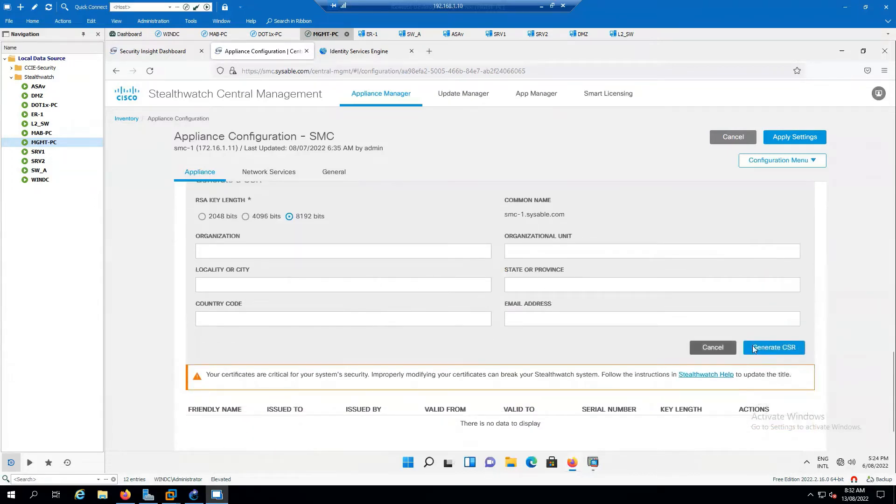
{"action": "left_click", "coordinate": [429, 51]}
{"action": "left_click", "coordinate": [446, 71]}
{"action": "type", "text": "h"}
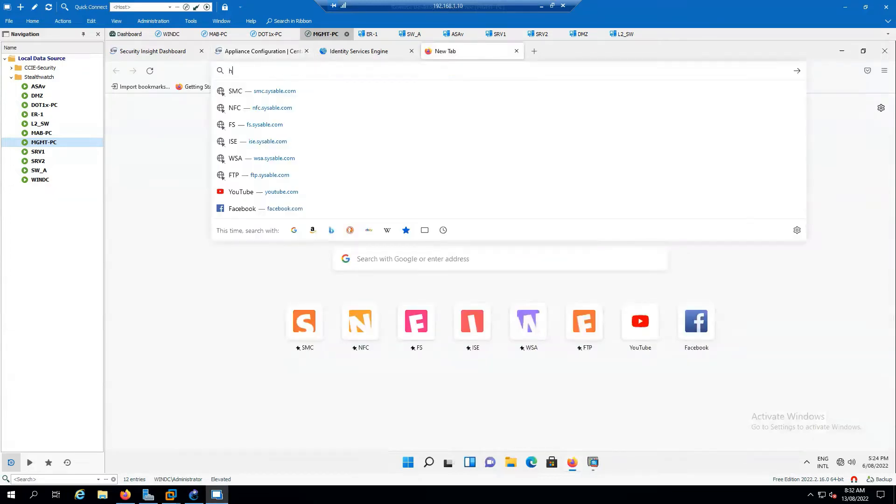
{"action": "type", "text": "ttps"}
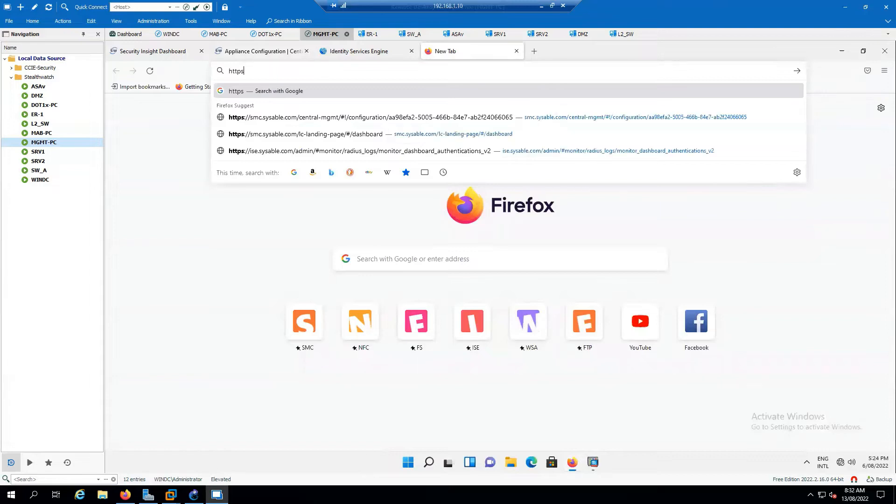
{"action": "type", "text": "://sysable.c"}
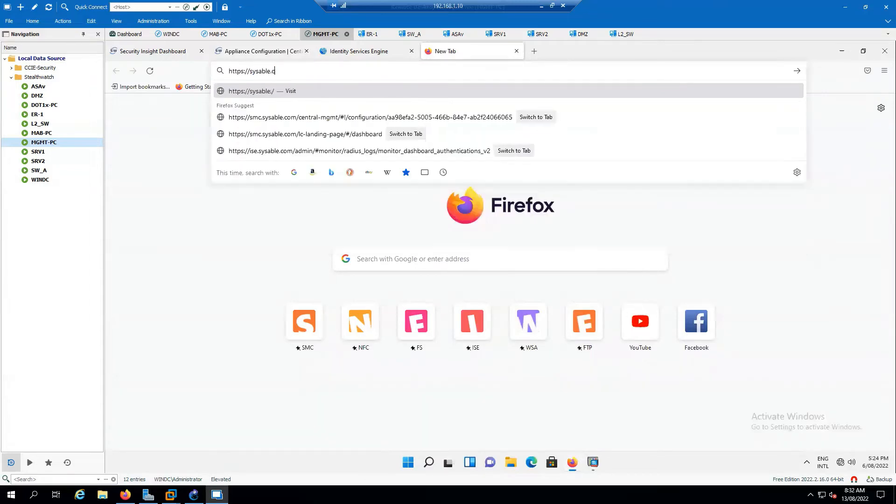
{"action": "type", "text": "om/certse"}
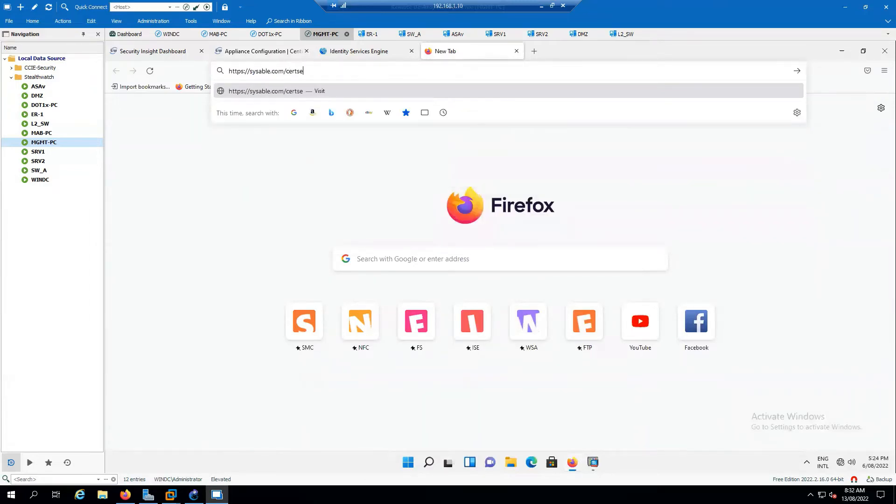
{"action": "key", "text": "BackSpace"}
{"action": "type", "text": "rv"}
{"action": "key", "text": "Return"}
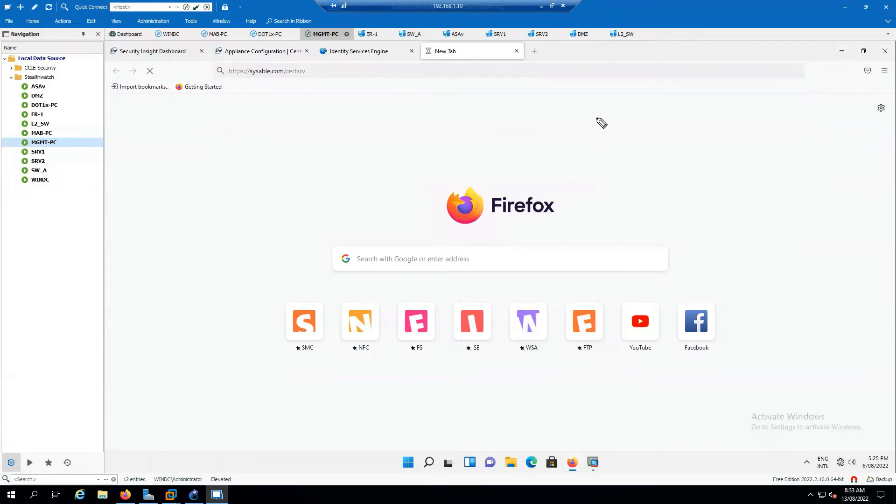
{"action": "mouse_move", "coordinate": [564, 114]}
{"action": "left_mouse_down"}
{"action": "mouse_move", "coordinate": [586, 130]}
{"action": "mouse_move", "coordinate": [674, 128]}
{"action": "mouse_move", "coordinate": [669, 147]}
{"action": "left_mouse_up"}
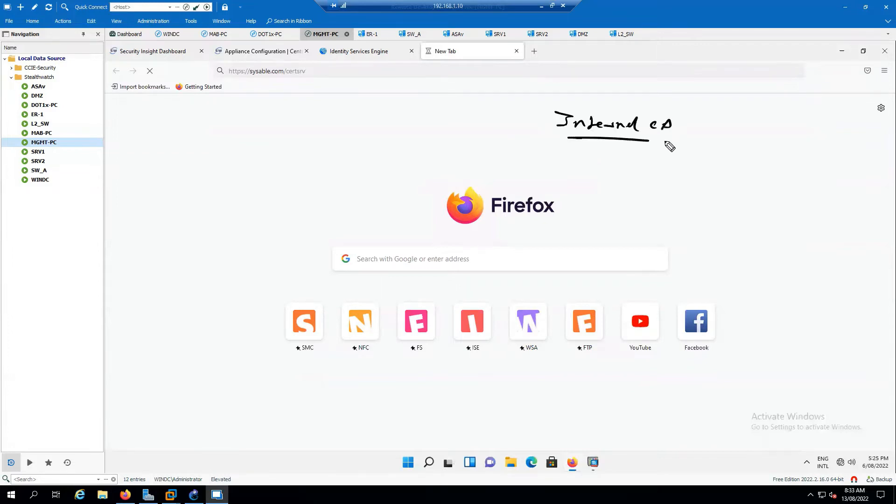
{"action": "mouse_move", "coordinate": [581, 143]}
{"action": "left_mouse_down"}
{"action": "mouse_move", "coordinate": [665, 140]}
{"action": "mouse_move", "coordinate": [716, 114]}
{"action": "left_mouse_up"}
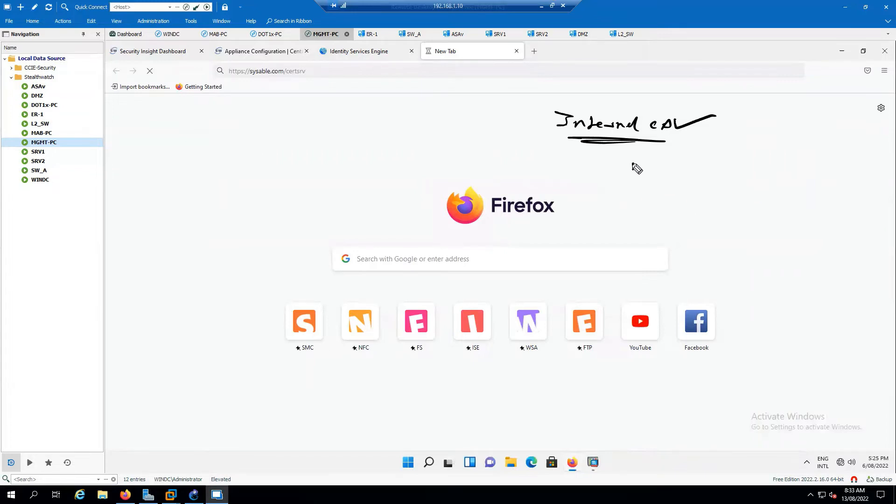
{"action": "mouse_move", "coordinate": [634, 164]}
{"action": "left_mouse_down"}
{"action": "mouse_move", "coordinate": [667, 167]}
{"action": "mouse_move", "coordinate": [644, 183]}
{"action": "mouse_move", "coordinate": [658, 198]}
{"action": "mouse_move", "coordinate": [678, 195]}
{"action": "mouse_move", "coordinate": [721, 215]}
{"action": "left_mouse_up"}
{"action": "mouse_move", "coordinate": [638, 223]}
{"action": "left_mouse_down"}
{"action": "mouse_move", "coordinate": [724, 242]}
{"action": "mouse_move", "coordinate": [738, 230]}
{"action": "left_mouse_up"}
{"action": "left_click_drag", "start_coordinate": [681, 248], "coordinate": [739, 240]}
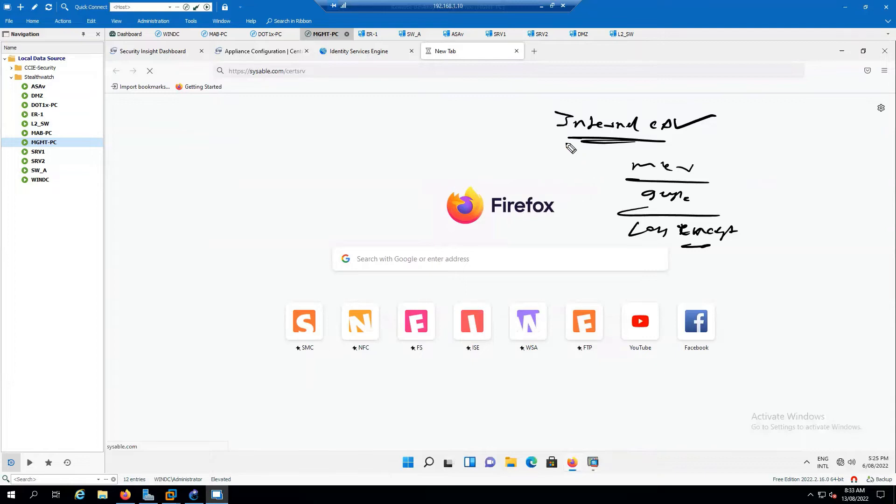
{"action": "mouse_move", "coordinate": [553, 138]}
{"action": "left_mouse_down"}
{"action": "mouse_move", "coordinate": [684, 122]}
{"action": "mouse_move", "coordinate": [560, 102]}
{"action": "mouse_move", "coordinate": [553, 146]}
{"action": "left_mouse_up"}
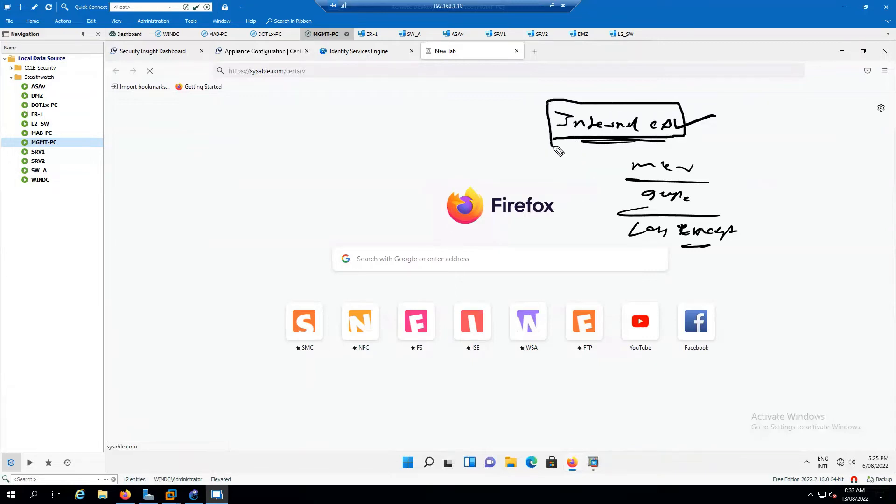
{"action": "key", "text": "Escape"}
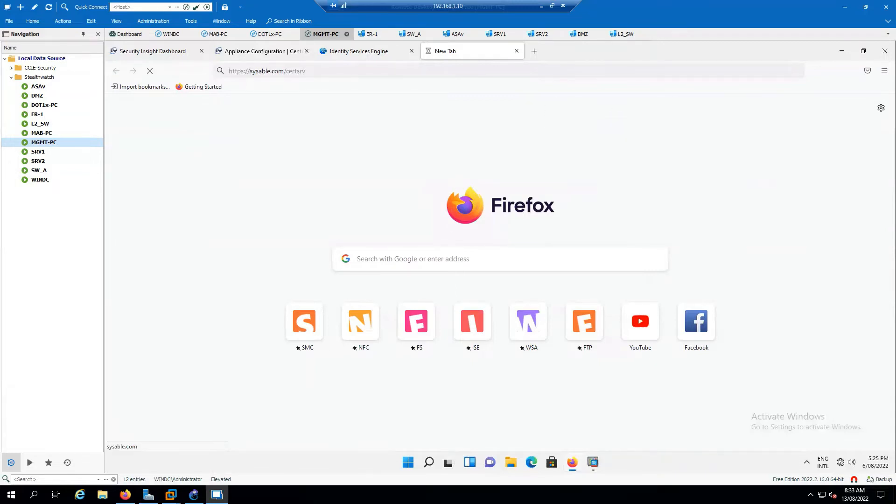
- Check the WINDC session, then stop the stalled certsrv page load on MGMT-PC
{"action": "left_click", "coordinate": [168, 34]}
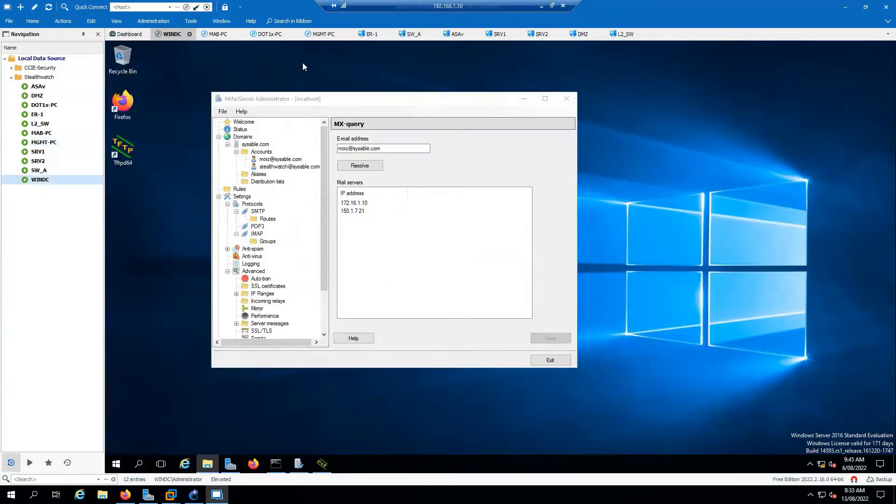
{"action": "left_click", "coordinate": [322, 34]}
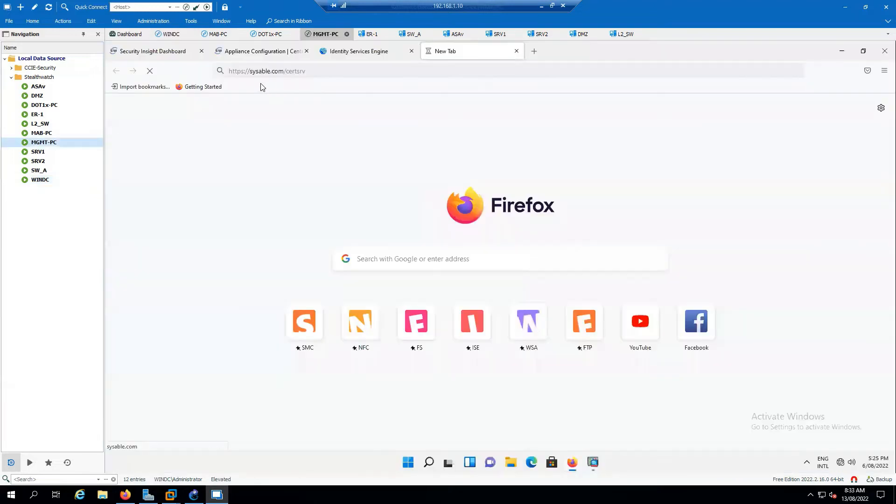
{"action": "left_click", "coordinate": [150, 71]}
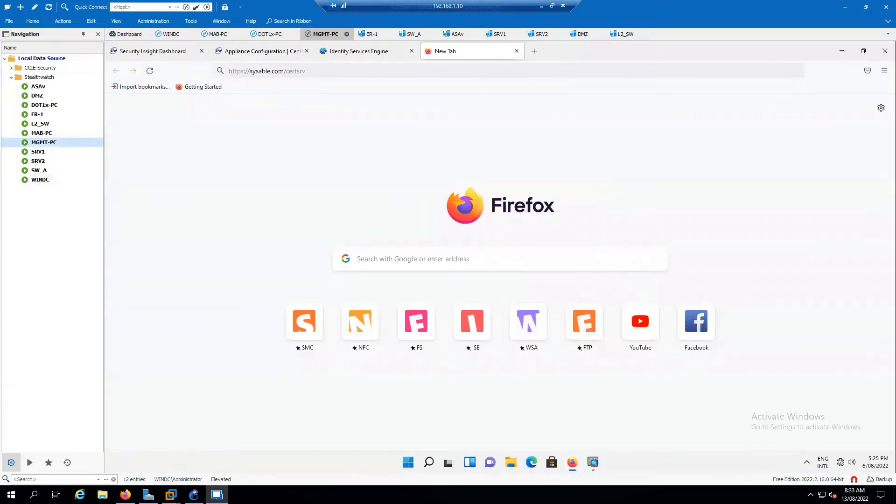
- Ping 172.16.1.10 from Command Prompt and confirm replies arrive in about 1 ms
{"action": "left_click", "coordinate": [429, 463]}
{"action": "type", "text": "cmd"}
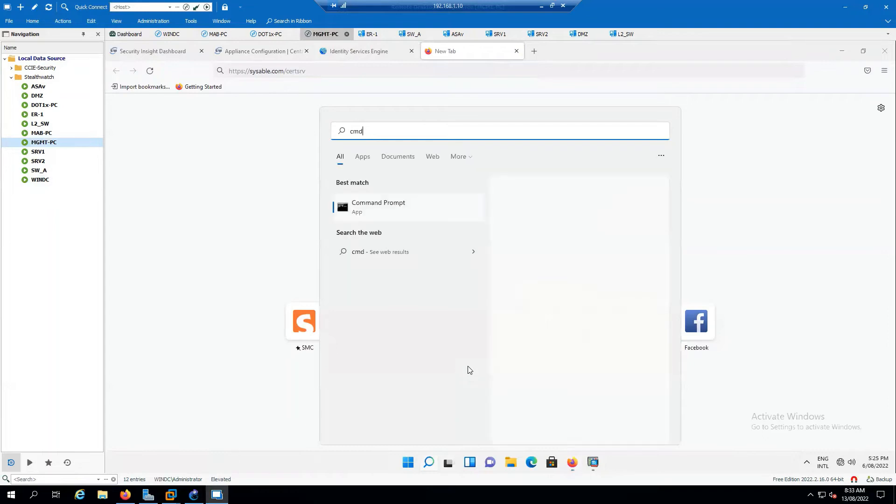
{"action": "key", "text": "Return"}
{"action": "type", "text": "ping"}
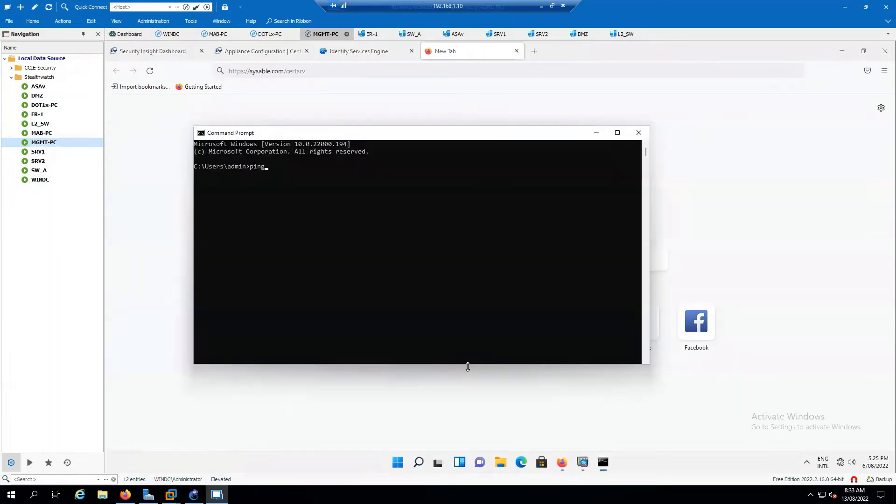
{"action": "type", "text": " 172.16.1.10"}
{"action": "key", "text": "Return"}
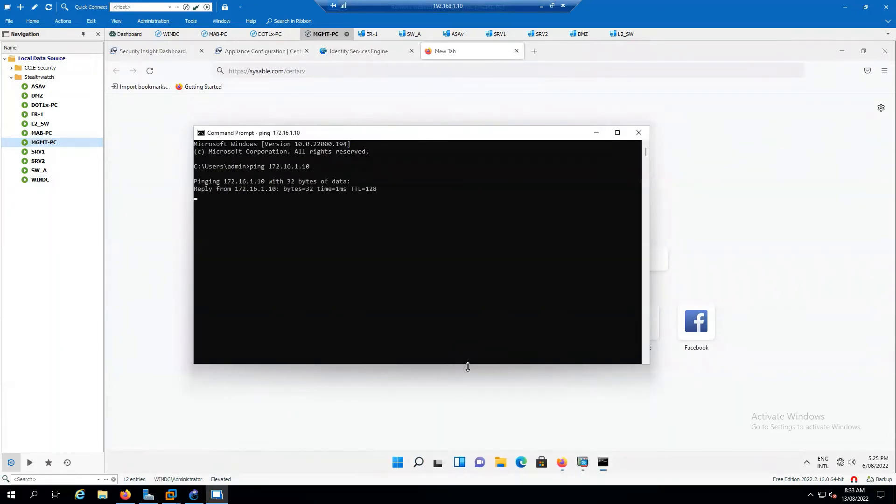
{"action": "left_click", "coordinate": [596, 133]}
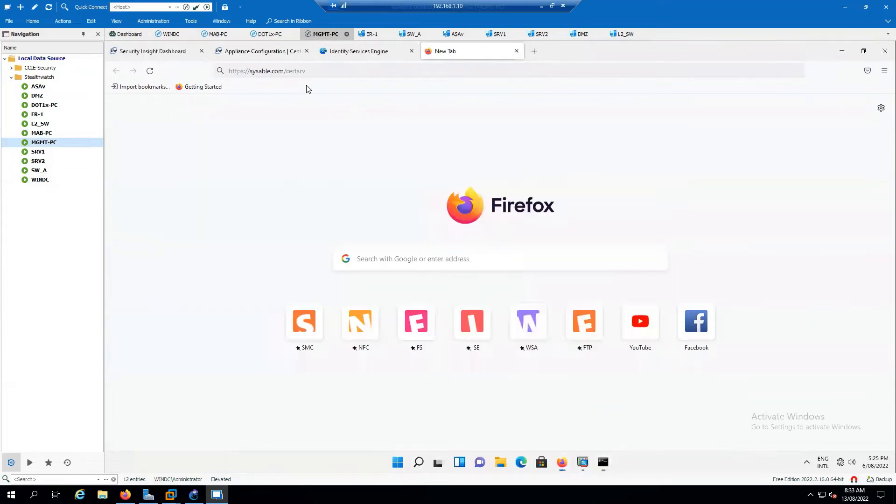
{"action": "left_click", "coordinate": [322, 72]}
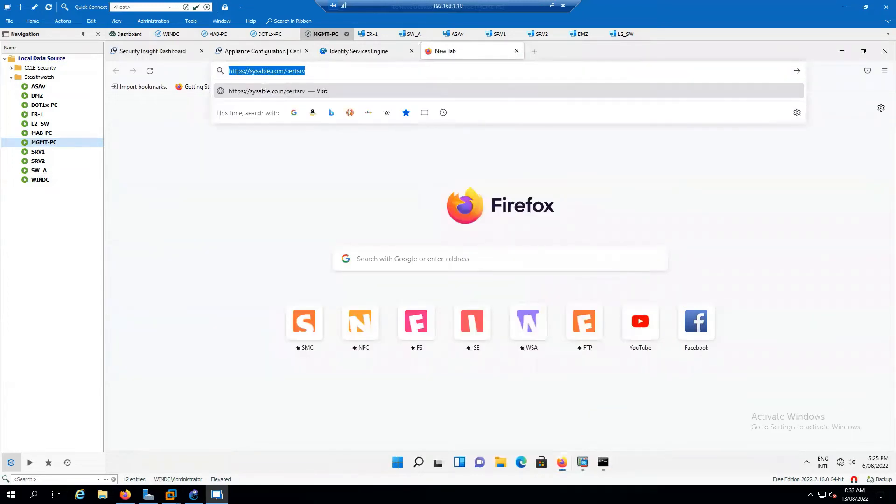
{"action": "type", "text": "http://172.16."}
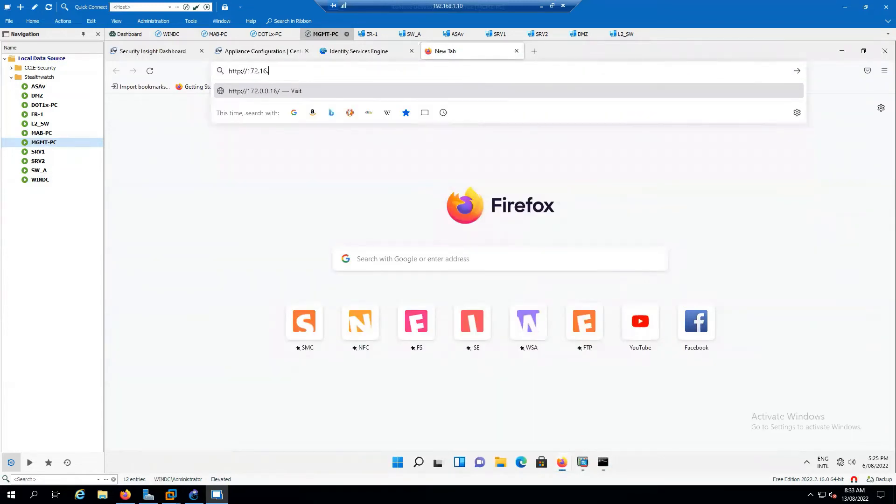
{"action": "type", "text": "1.10/certsrv"}
{"action": "key", "text": "Return"}
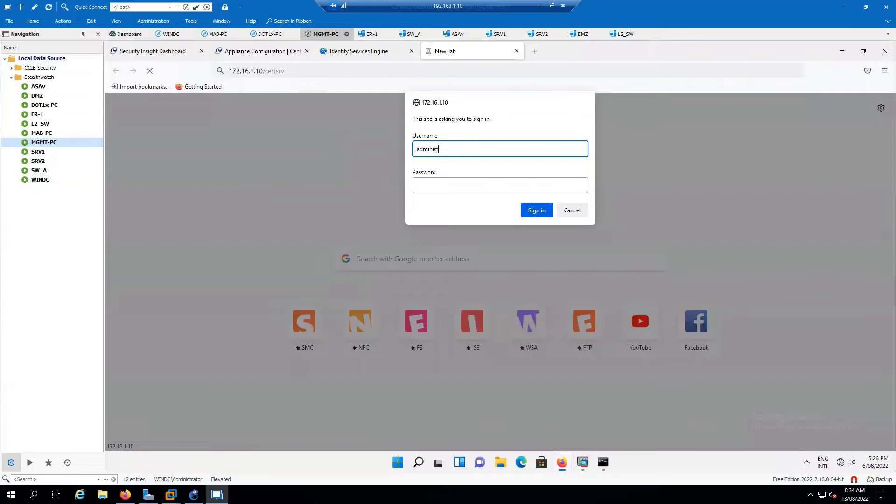
{"action": "type", "text": "administrator"}
{"action": "key", "text": "Tab"}
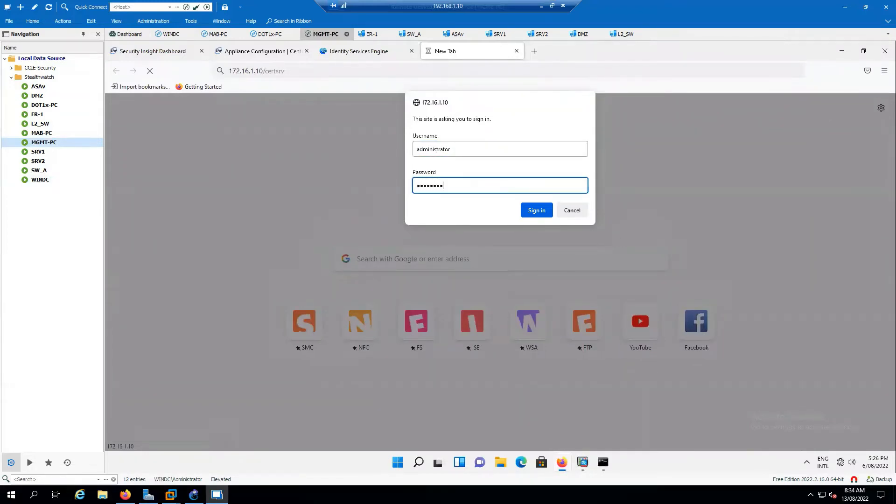
{"action": "key", "text": "Return"}
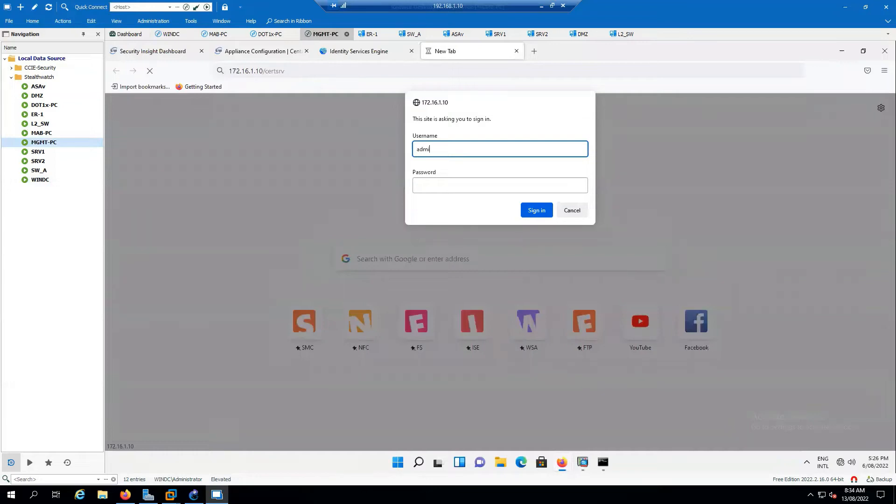
{"action": "type", "text": "administrator"}
{"action": "key", "text": "Tab"}
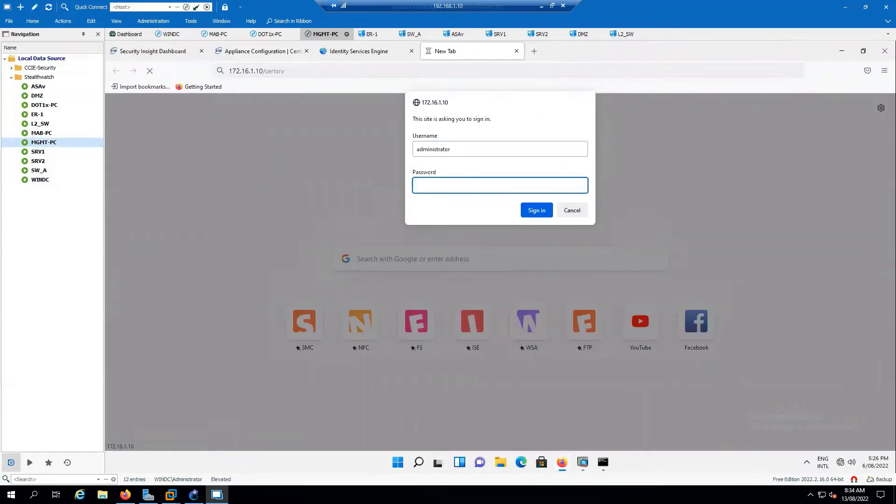
{"action": "key", "text": "Return"}
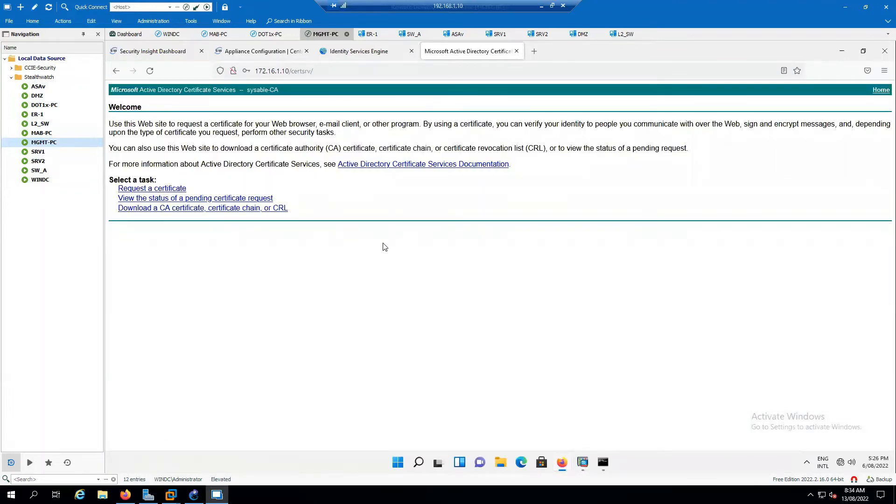
- Open the CA certificate download page and choose Base 64 encoding
{"action": "left_click", "coordinate": [176, 210]}
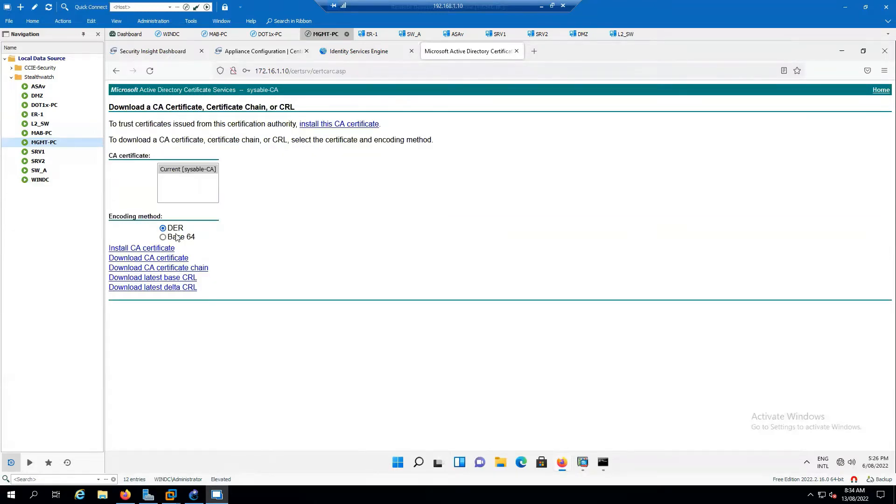
{"action": "left_click", "coordinate": [163, 237]}
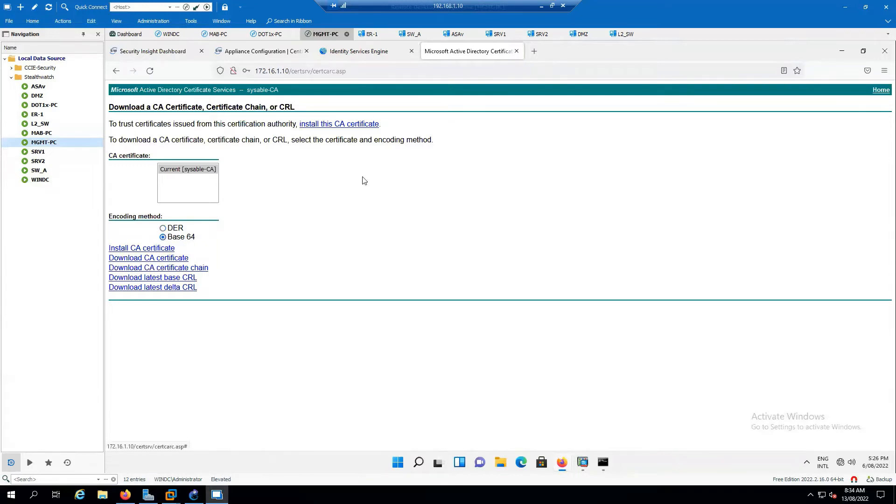
{"action": "left_click", "coordinate": [252, 55]}
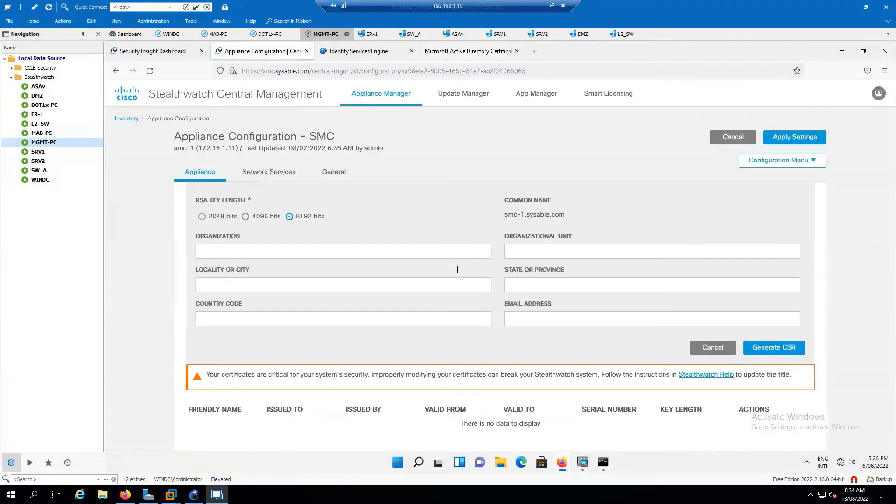
- Discard the CSR form and look at the General Trust Store's add-certificate form without saving
{"action": "left_click", "coordinate": [730, 353]}
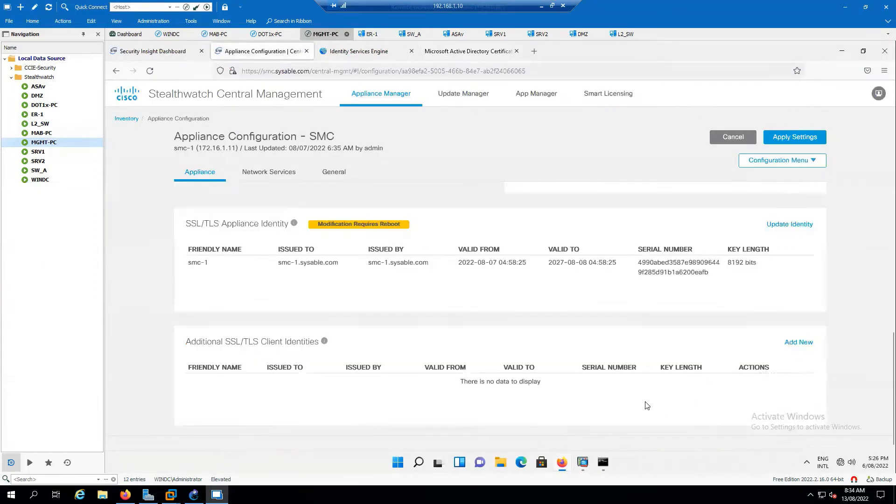
{"action": "left_click", "coordinate": [333, 175]}
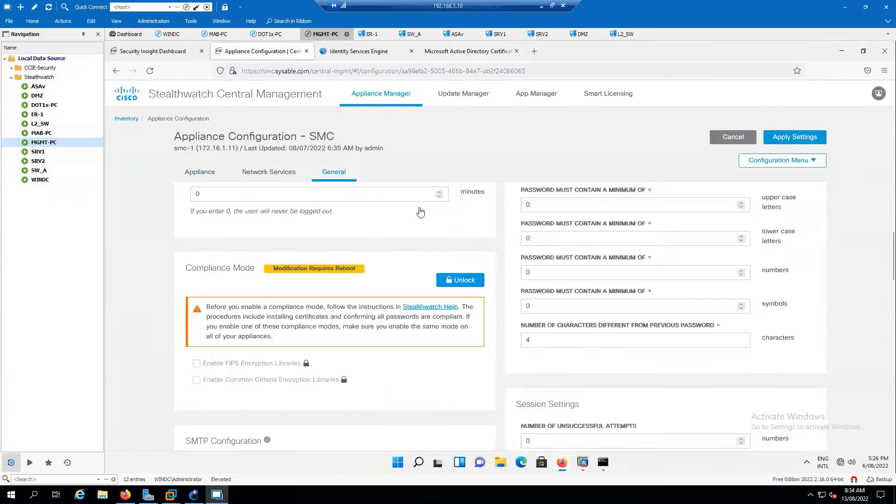
{"action": "scroll", "coordinate": [504, 361], "scroll_direction": "down", "scroll_amount": 10}
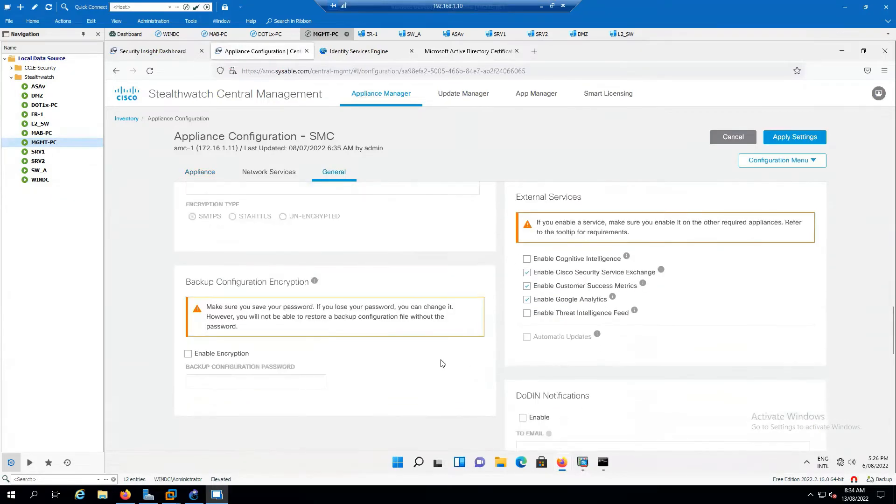
{"action": "scroll", "coordinate": [452, 361], "scroll_direction": "down", "scroll_amount": 2}
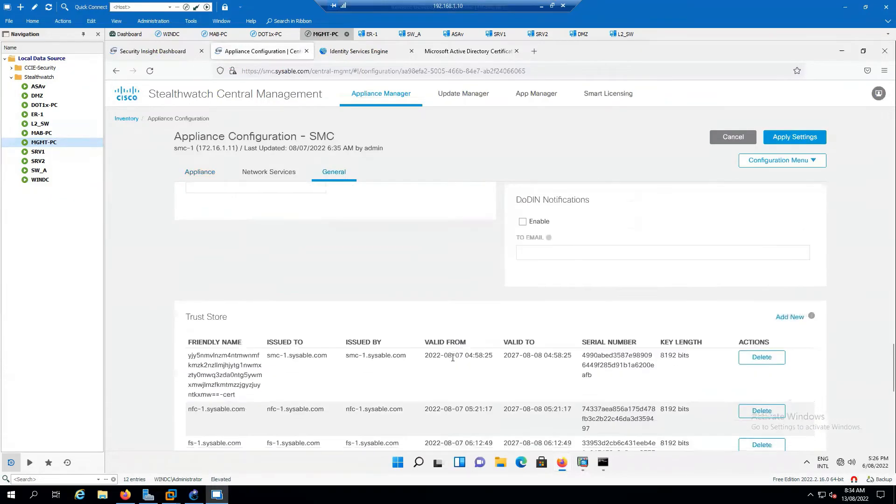
{"action": "left_click", "coordinate": [792, 318]}
{"action": "scroll", "coordinate": [751, 346], "scroll_direction": "down", "scroll_amount": 2}
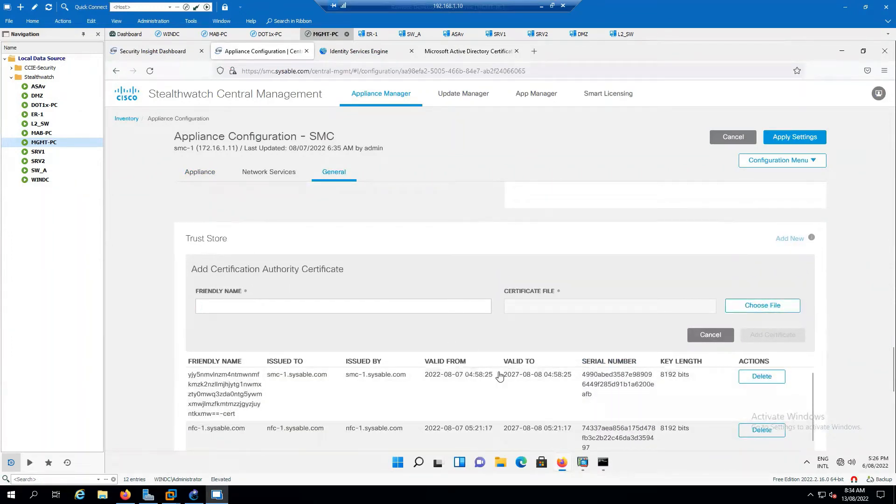
{"action": "left_click", "coordinate": [712, 336]}
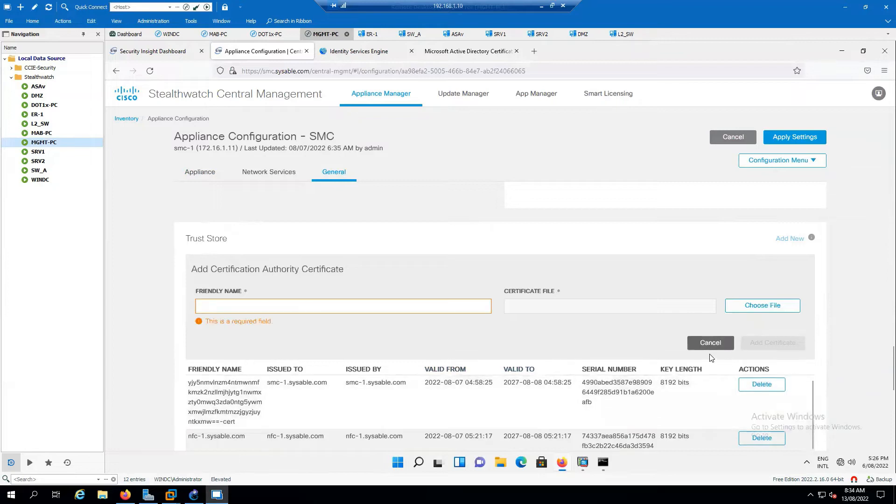
{"action": "left_click", "coordinate": [706, 344]}
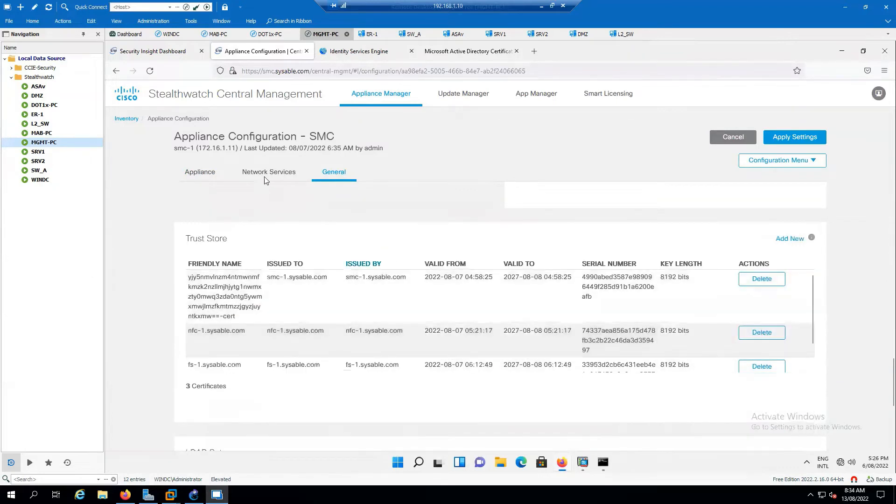
- Add a new SSL/TLS client identity, choosing to generate a CSR
{"action": "left_click", "coordinate": [212, 177]}
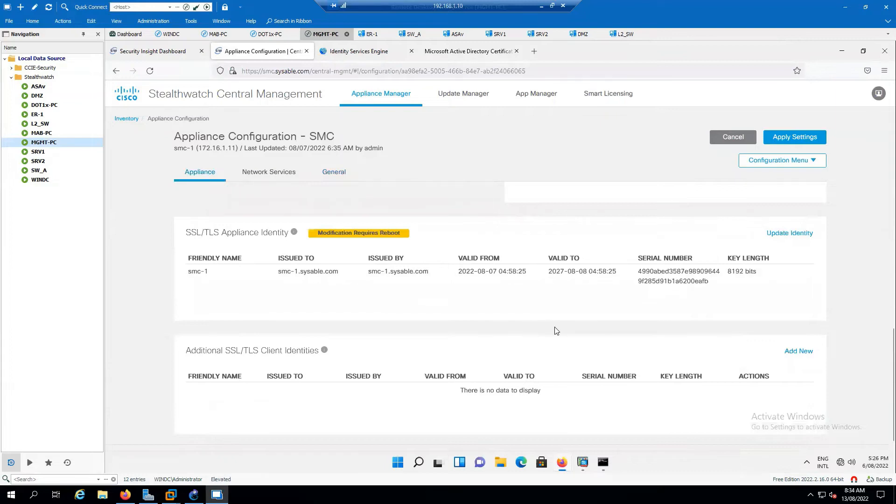
{"action": "scroll", "coordinate": [555, 330], "scroll_direction": "down", "scroll_amount": 1}
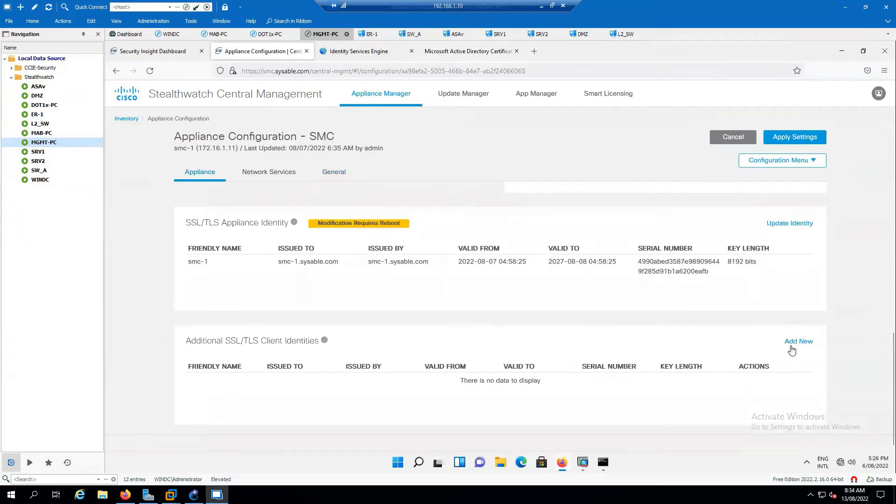
{"action": "left_click", "coordinate": [798, 342]}
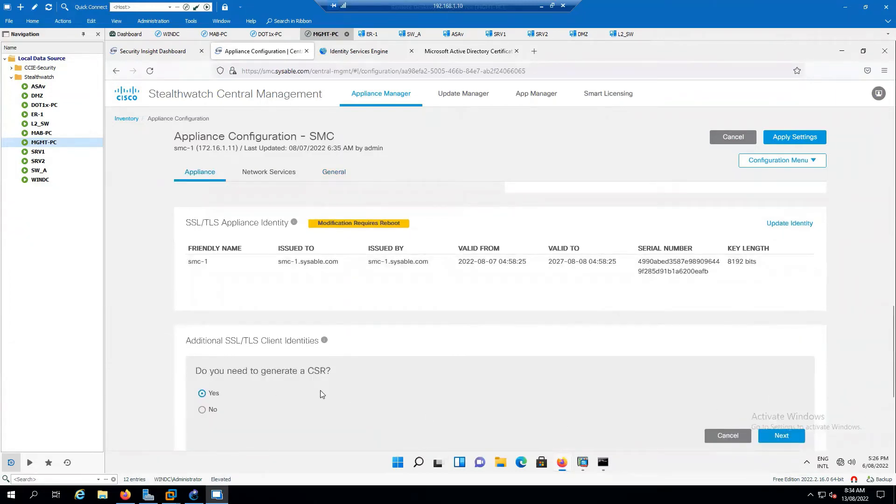
{"action": "left_click", "coordinate": [791, 438]}
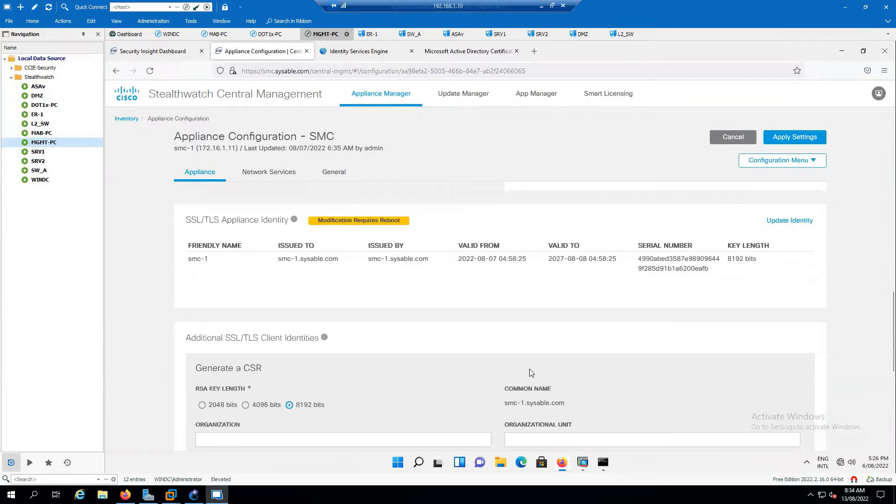
{"action": "scroll", "coordinate": [529, 369], "scroll_direction": "down", "scroll_amount": 3}
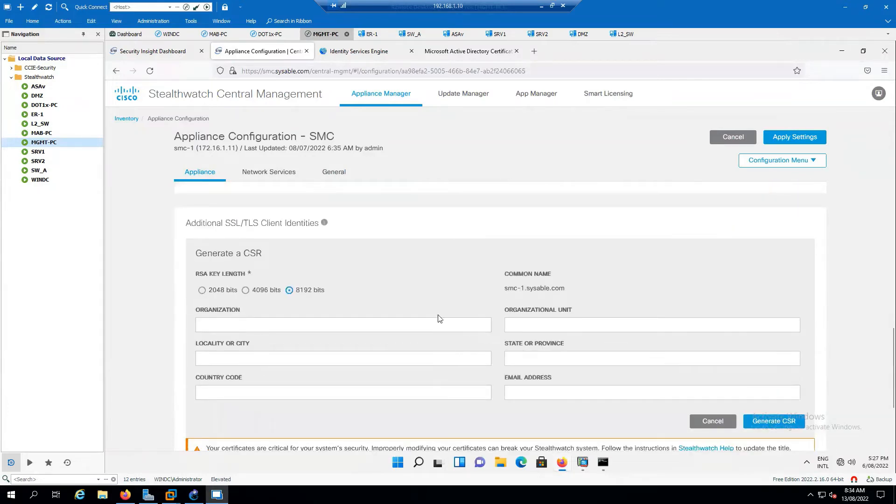
{"action": "left_click", "coordinate": [485, 51]}
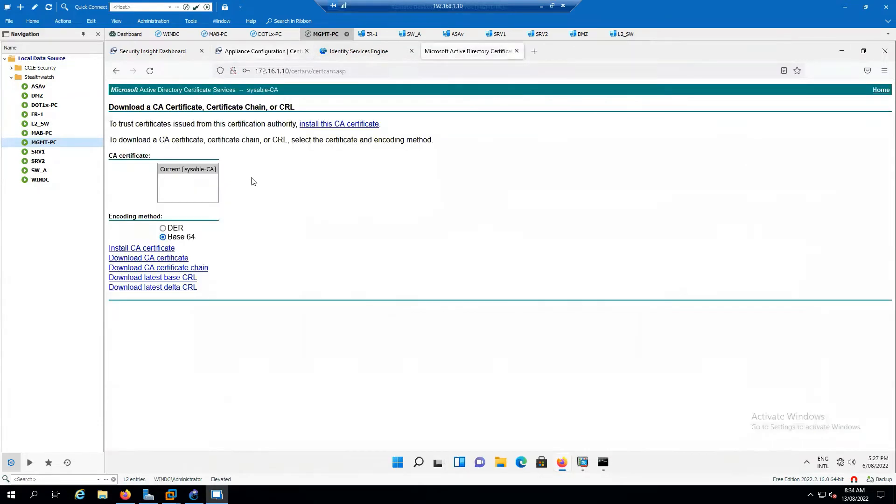
- Open the advanced certificate request form and select the Web Server certificate template
{"action": "left_click", "coordinate": [877, 91]}
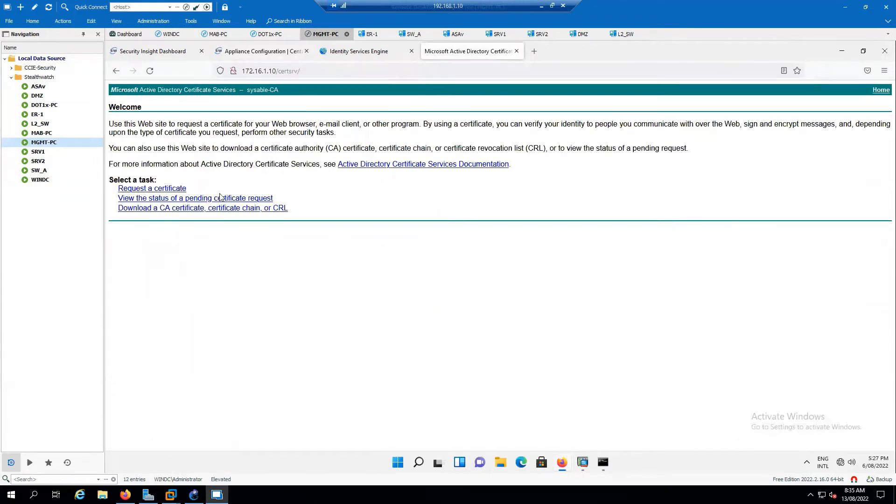
{"action": "left_click", "coordinate": [167, 188]}
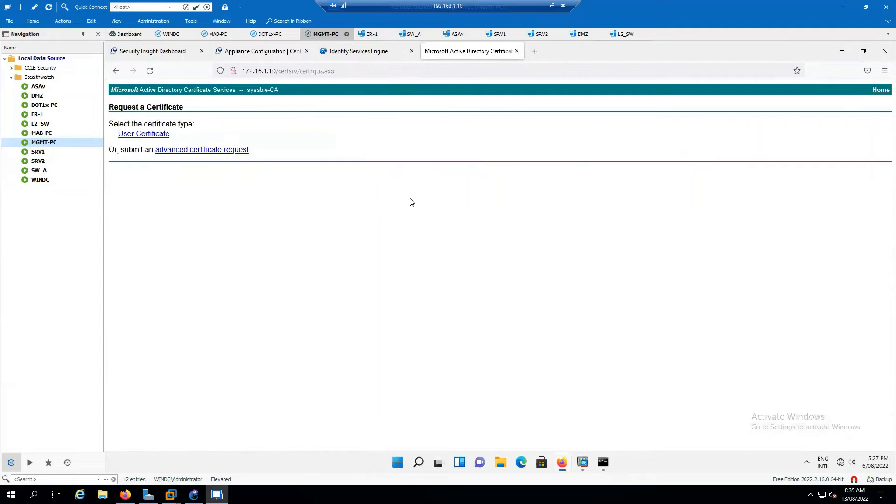
{"action": "left_click", "coordinate": [194, 150]}
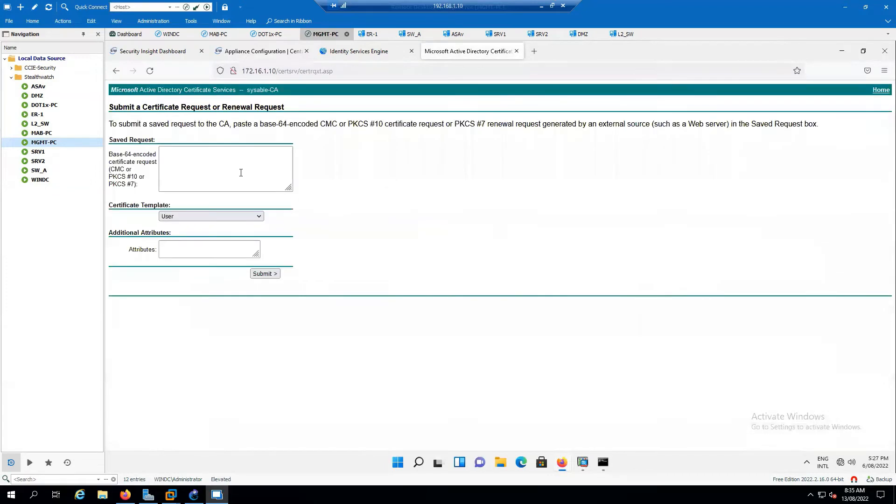
{"action": "left_click", "coordinate": [239, 171]}
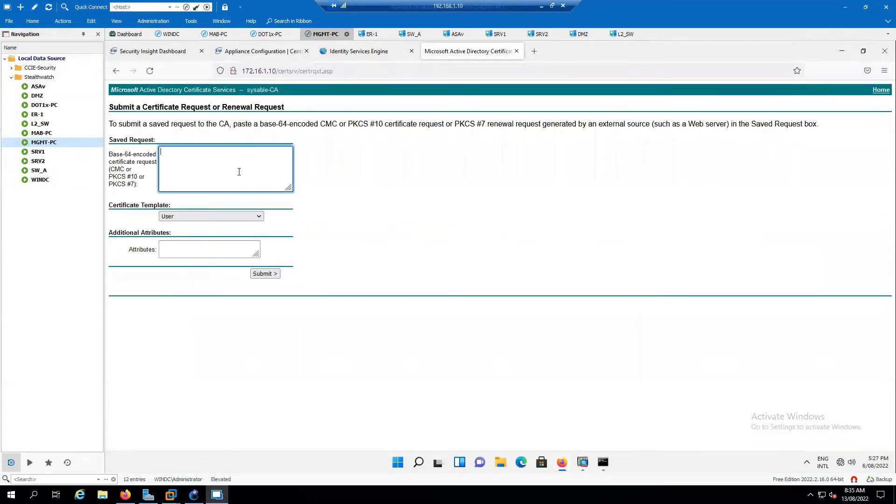
{"action": "left_click", "coordinate": [248, 217]}
{"action": "left_click", "coordinate": [196, 278]}
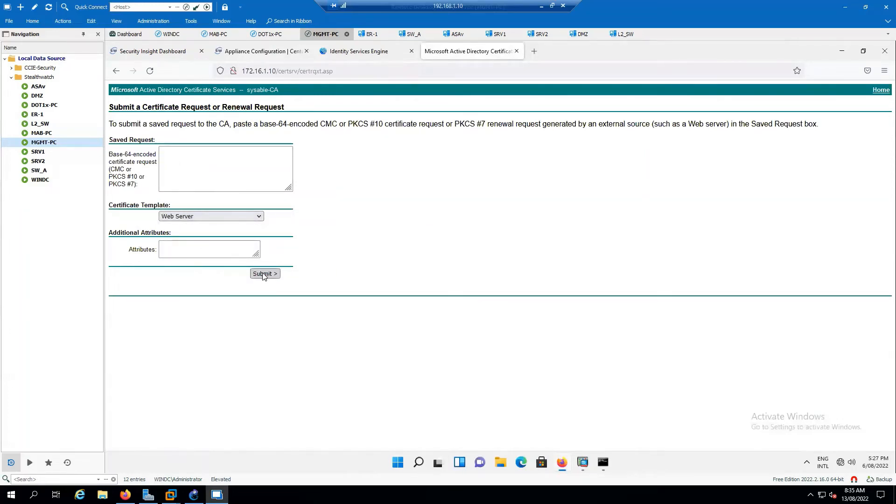
{"action": "left_click_drag", "start_coordinate": [260, 124], "coordinate": [287, 124]}
{"action": "left_click", "coordinate": [881, 90]}
{"action": "left_click", "coordinate": [299, 52]}
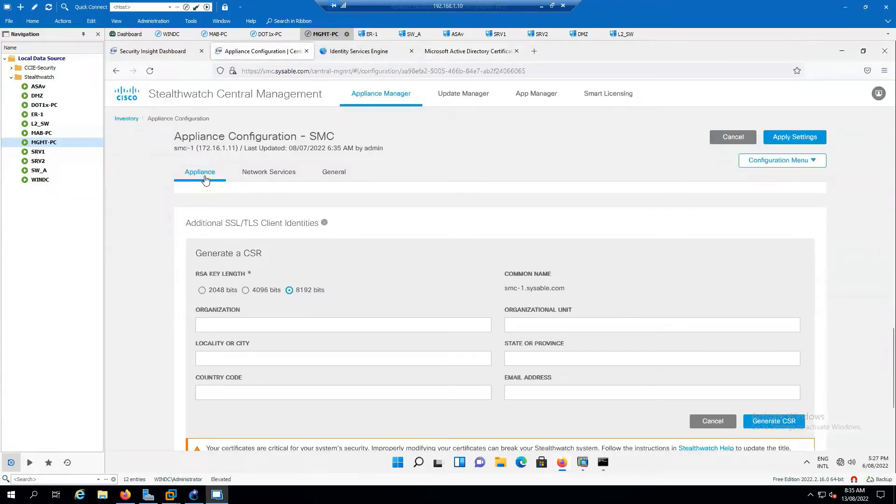
- Cancel the unfinished CSR form, leaving smc-1 with no additional client identities
{"action": "left_click", "coordinate": [718, 423]}
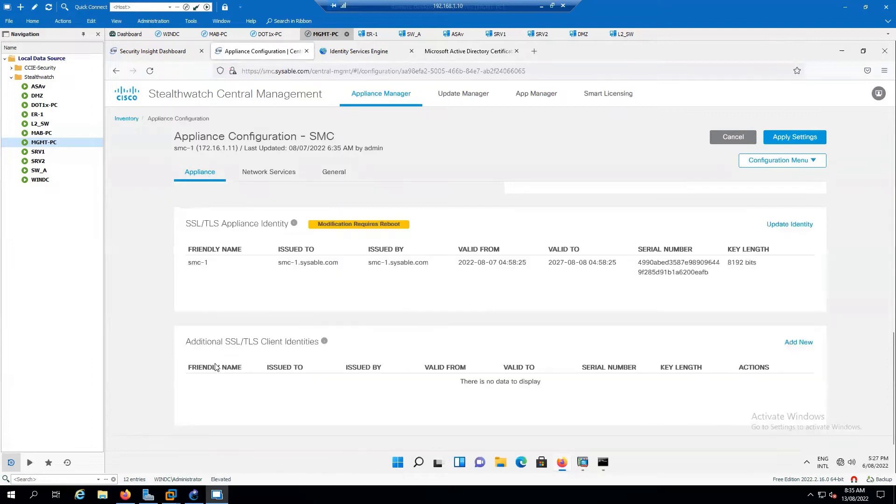
{"action": "left_click_drag", "start_coordinate": [319, 342], "coordinate": [250, 343]}
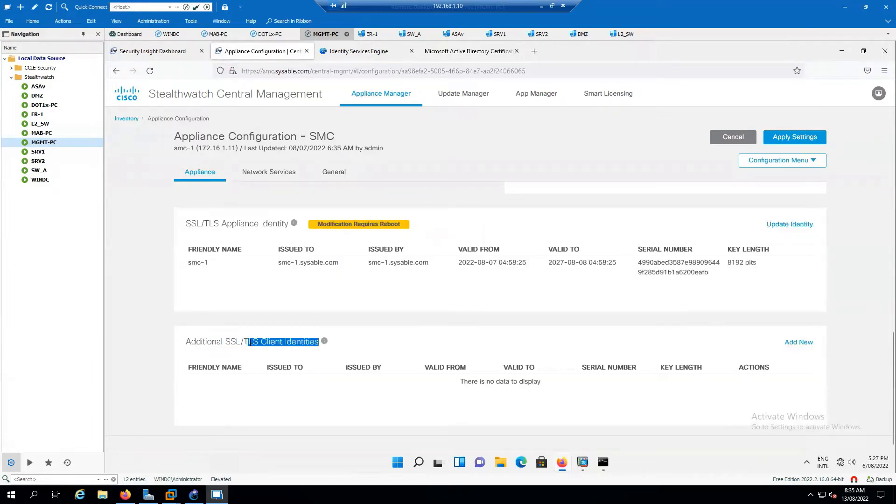
{"action": "left_click", "coordinate": [274, 351]}
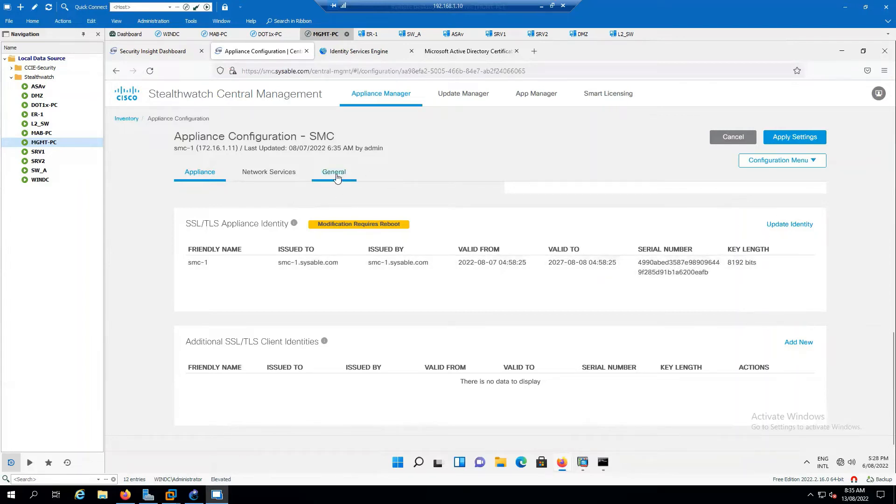
- Download the sysable-CA certificate as Base 64 and open Downloads in File Explorer
{"action": "left_click", "coordinate": [462, 52]}
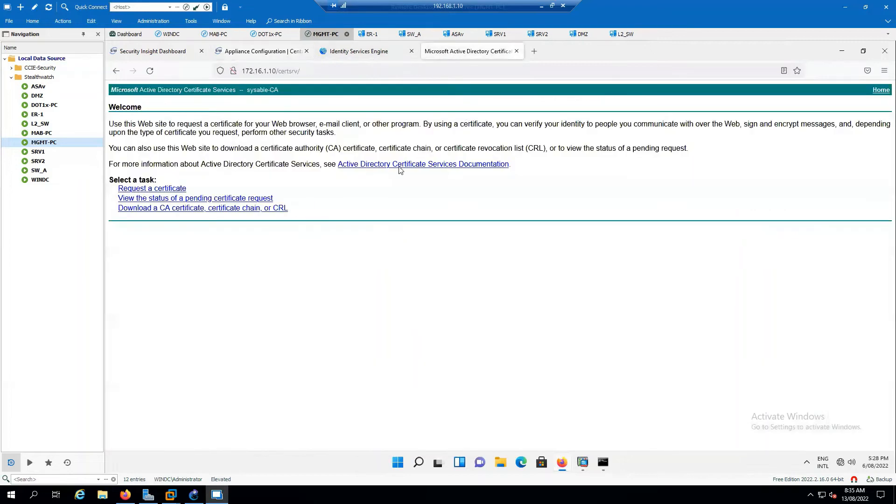
{"action": "left_click", "coordinate": [173, 210]}
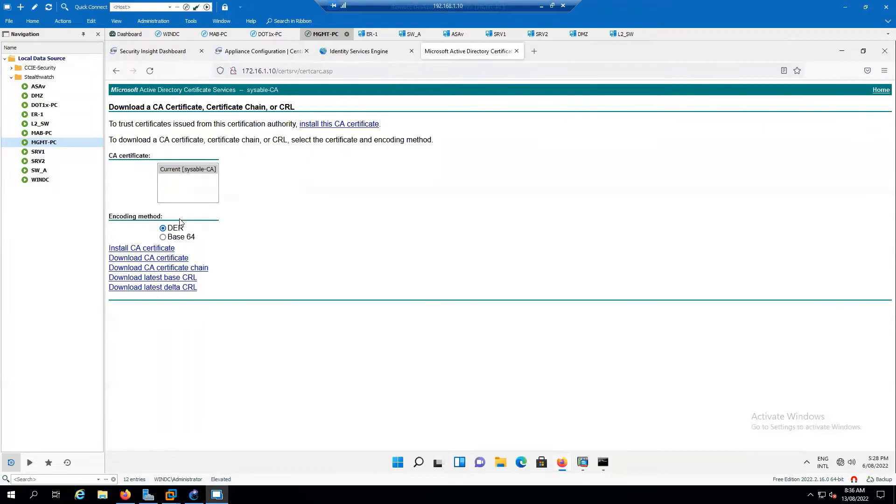
{"action": "left_click", "coordinate": [163, 237]}
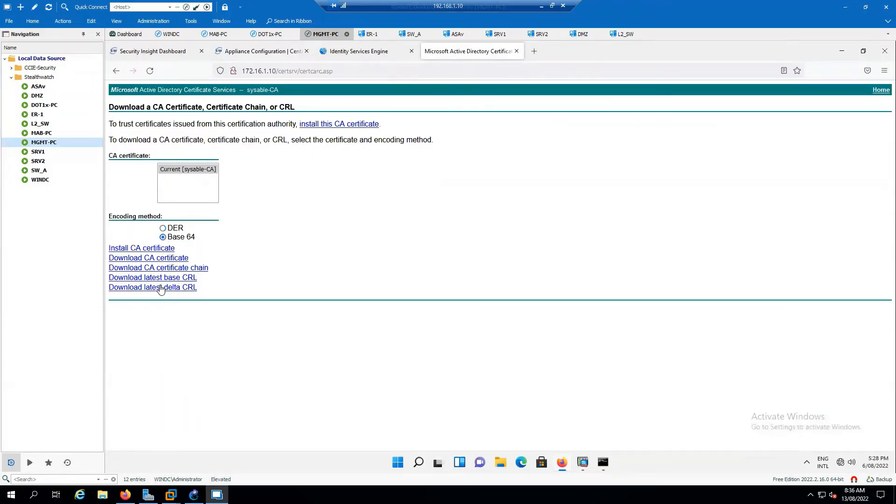
{"action": "left_click", "coordinate": [159, 259]}
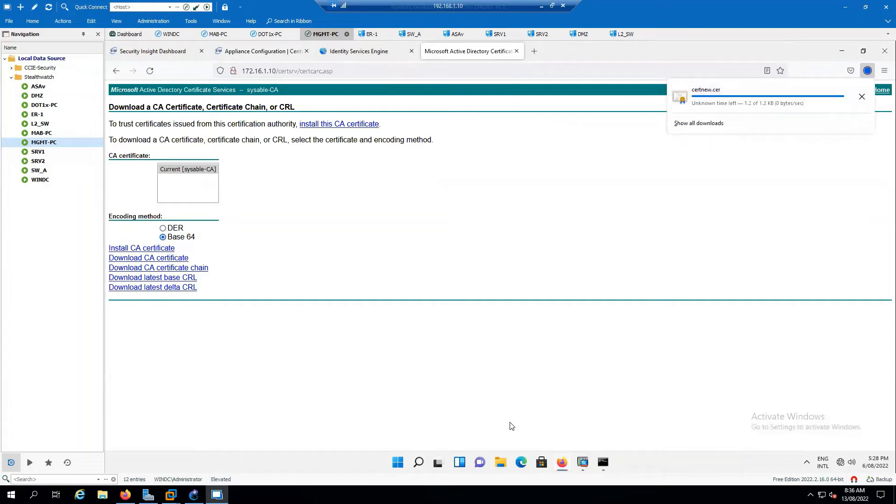
{"action": "left_click", "coordinate": [502, 463]}
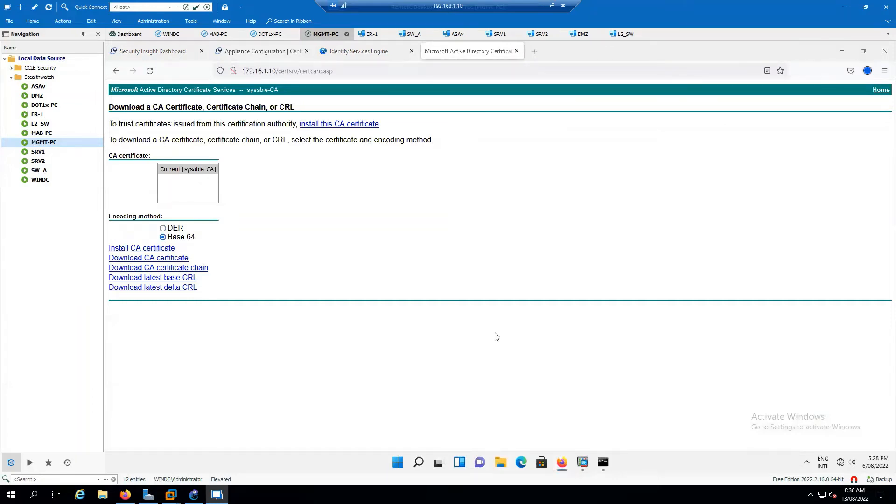
{"action": "left_click", "coordinate": [311, 223]}
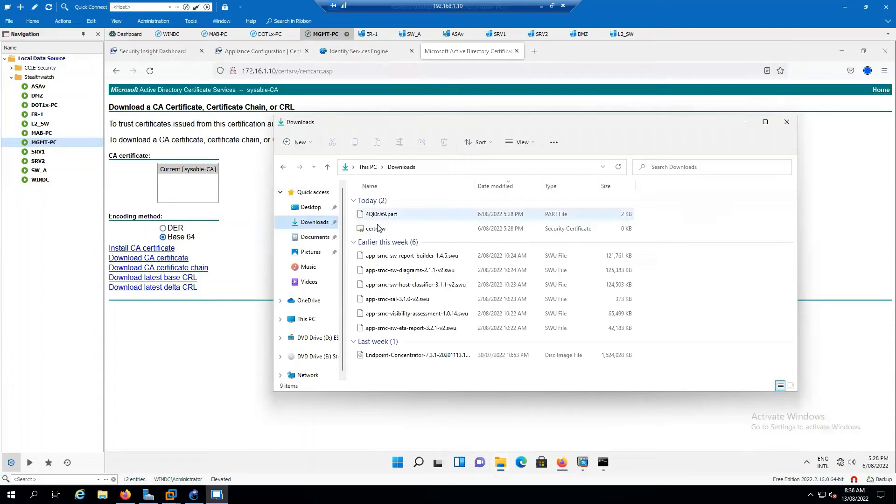
- Rename certnew to rootca, then go back to the Certificate Services home page
{"action": "right_click", "coordinate": [379, 228]}
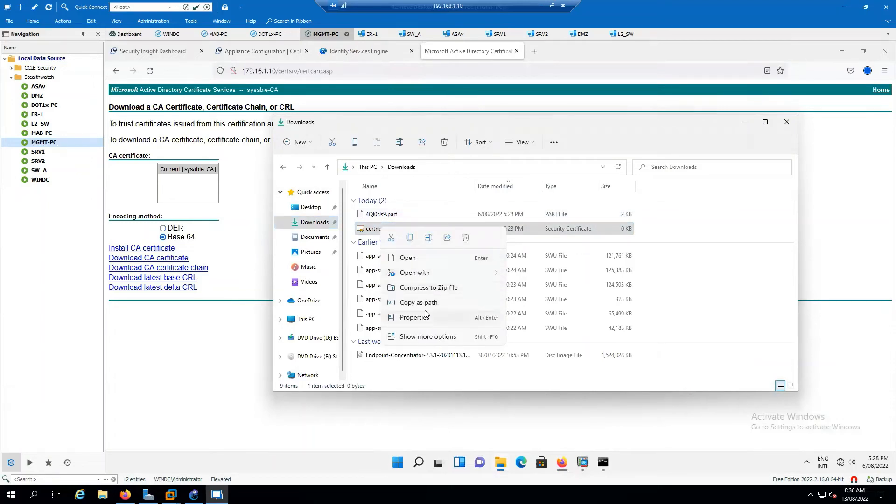
{"action": "left_click", "coordinate": [428, 239]}
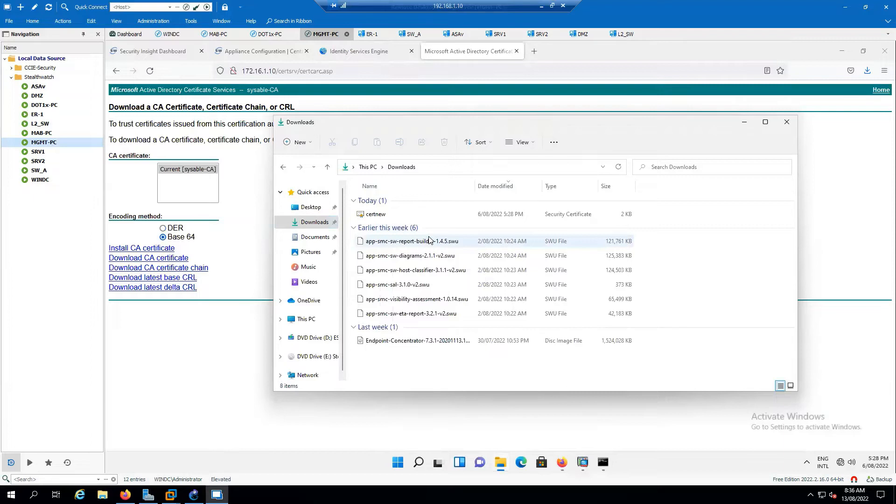
{"action": "left_click", "coordinate": [379, 215]}
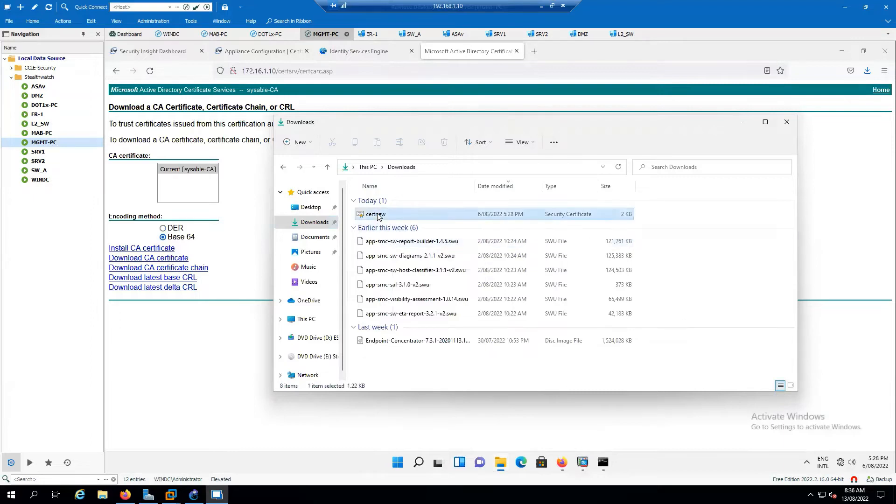
{"action": "right_click", "coordinate": [380, 215]}
{"action": "left_click", "coordinate": [428, 225]}
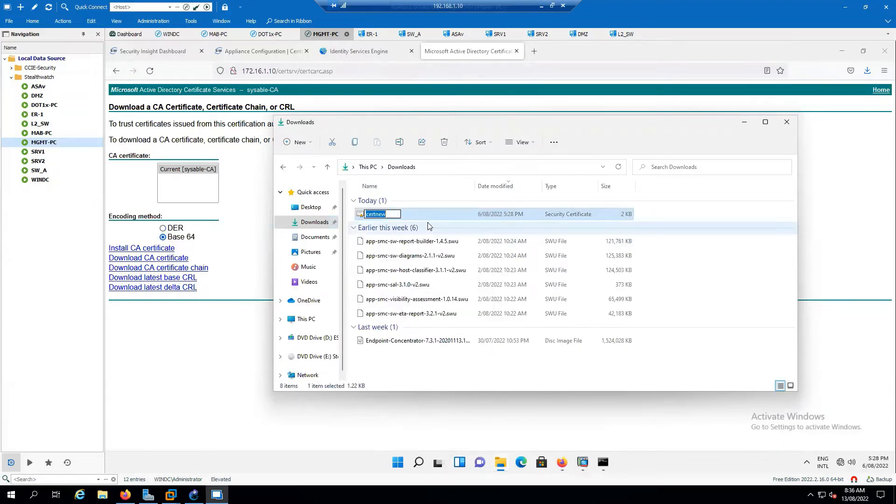
{"action": "type", "text": "rootca"}
{"action": "key", "text": "Return"}
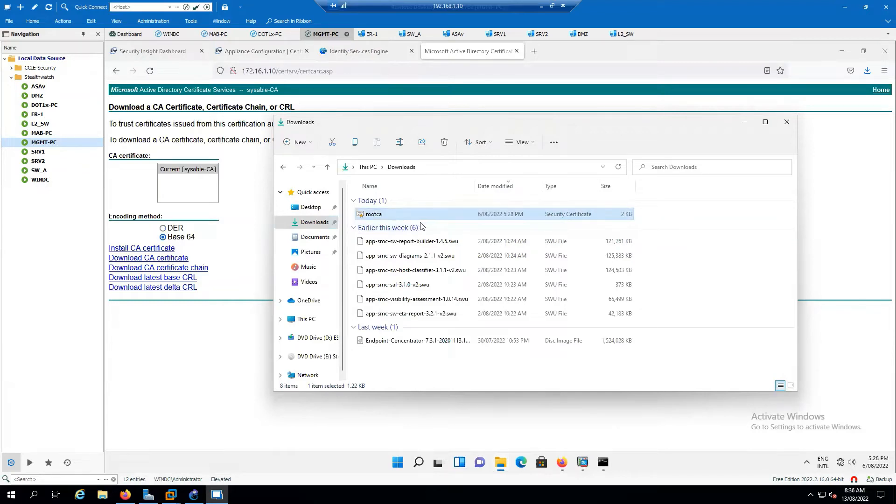
{"action": "left_click", "coordinate": [197, 348]}
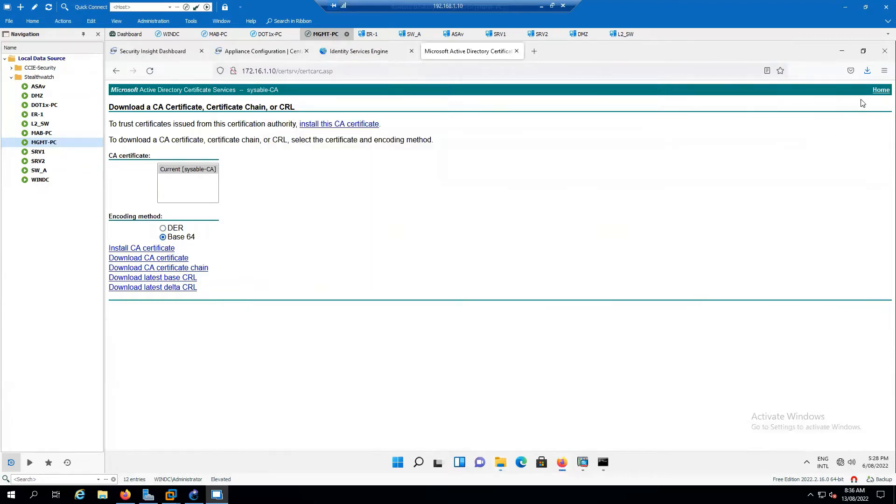
{"action": "left_click", "coordinate": [873, 93]}
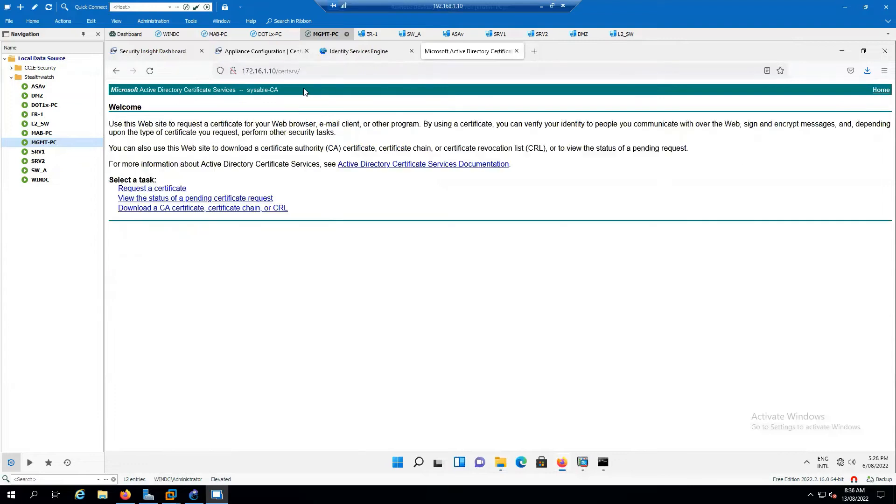
- Add rootca.cer to the SMC Trust Store named Sysable-ROOTCA
{"action": "left_click", "coordinate": [270, 52]}
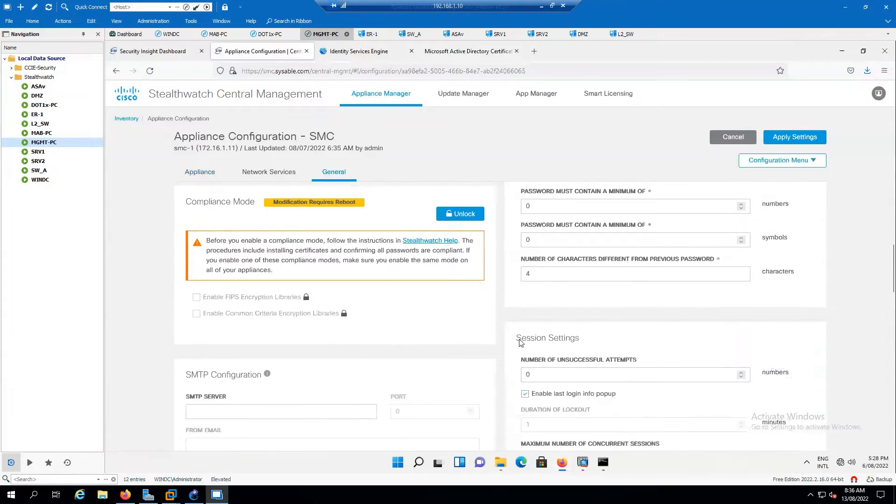
{"action": "scroll", "coordinate": [520, 343], "scroll_direction": "down", "scroll_amount": 15}
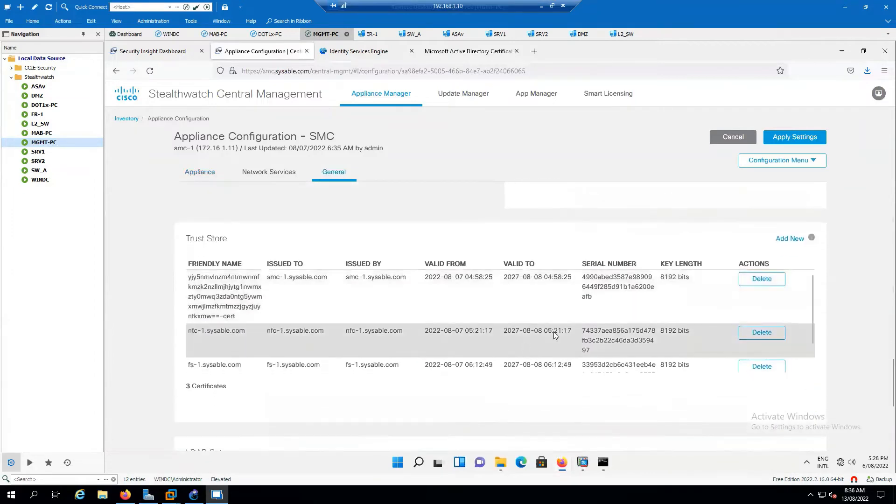
{"action": "left_click", "coordinate": [792, 239]}
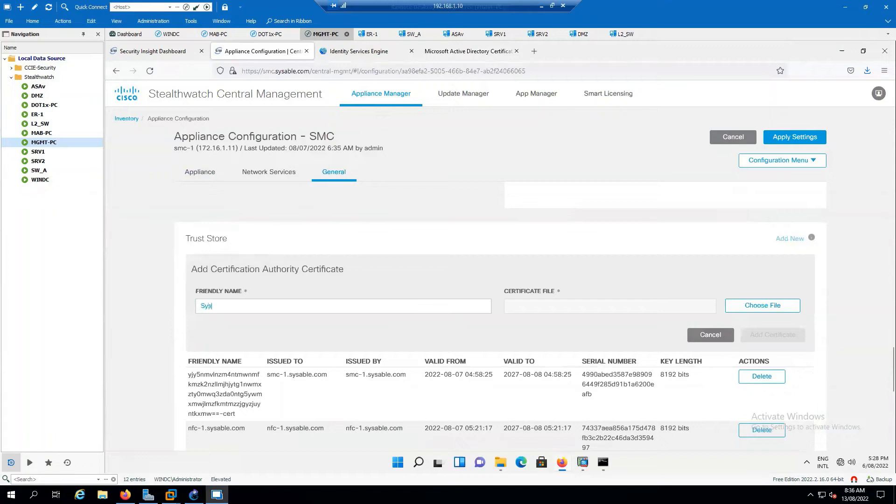
{"action": "type", "text": "Sysable-ROOTCA"}
{"action": "left_click", "coordinate": [749, 306]}
{"action": "left_click", "coordinate": [148, 119]}
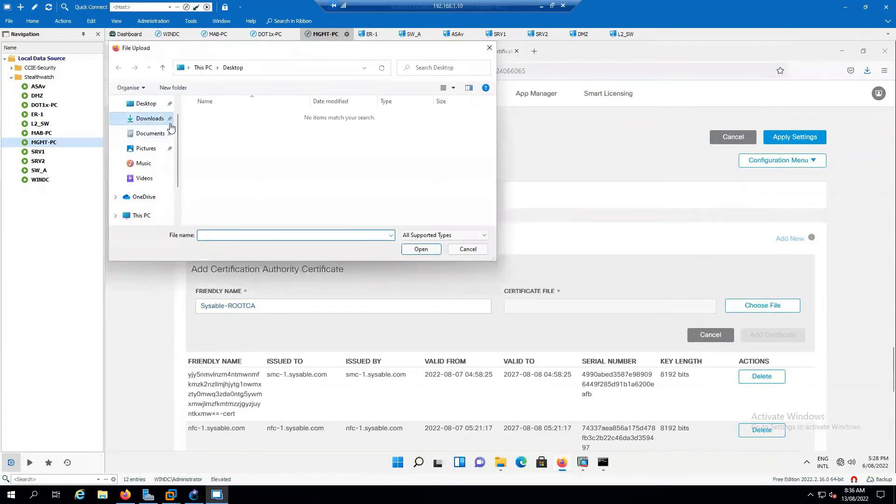
{"action": "left_click", "coordinate": [228, 133]}
{"action": "left_click", "coordinate": [427, 251]}
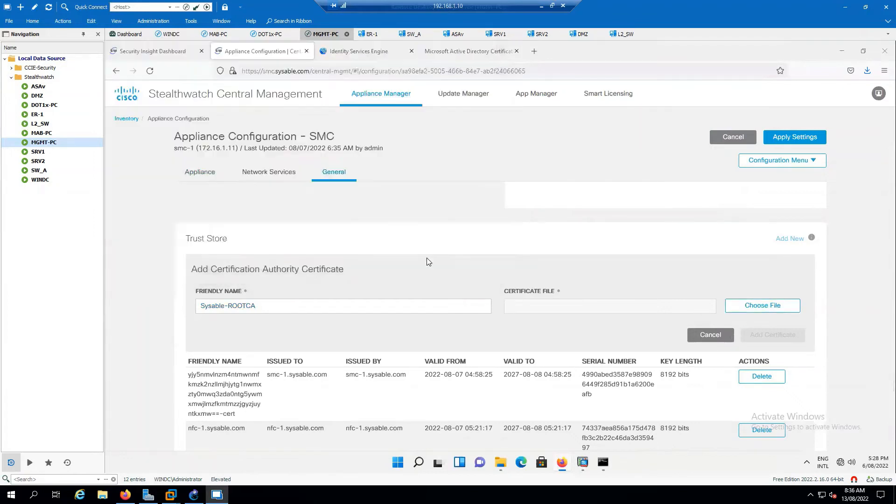
{"action": "left_click", "coordinate": [780, 340]}
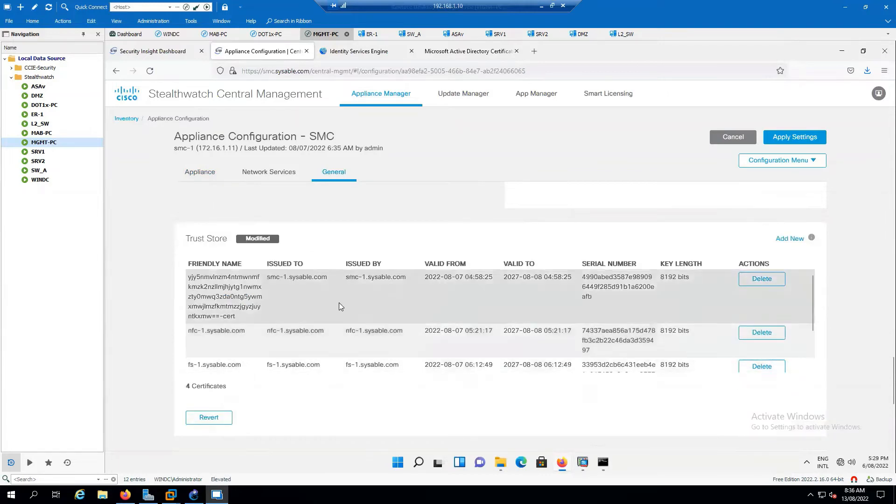
- Check that Sysable-ROOTCA now appears in the Trust Store list
{"action": "scroll", "coordinate": [339, 332], "scroll_direction": "down", "scroll_amount": 2}
{"action": "scroll", "coordinate": [339, 333], "scroll_direction": "down", "scroll_amount": 1}
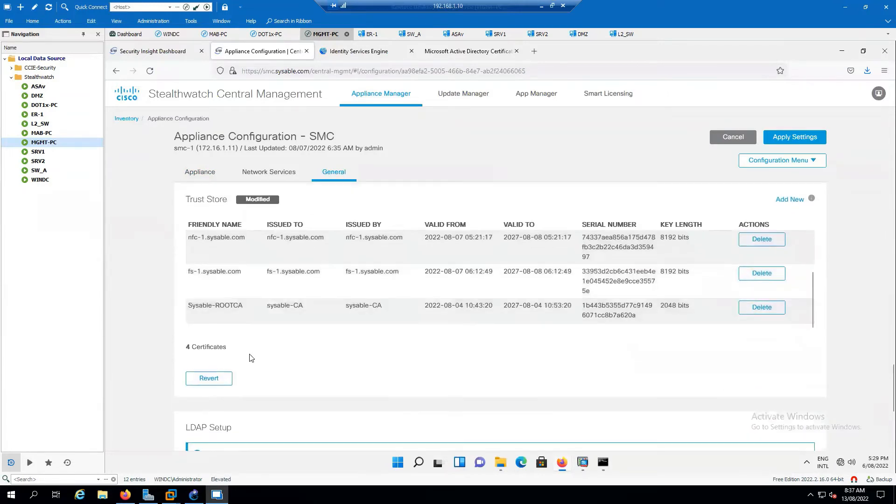
{"action": "double_click", "coordinate": [214, 305]}
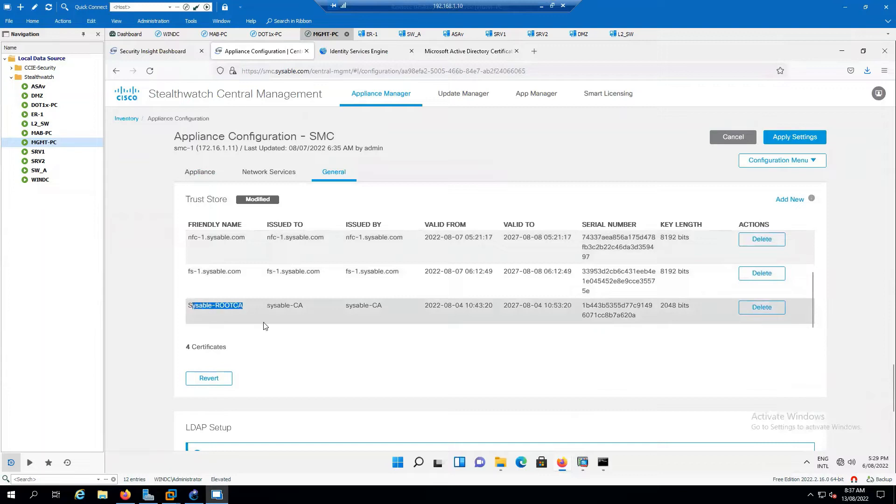
{"action": "left_click", "coordinate": [343, 355]}
{"action": "left_click", "coordinate": [200, 173]}
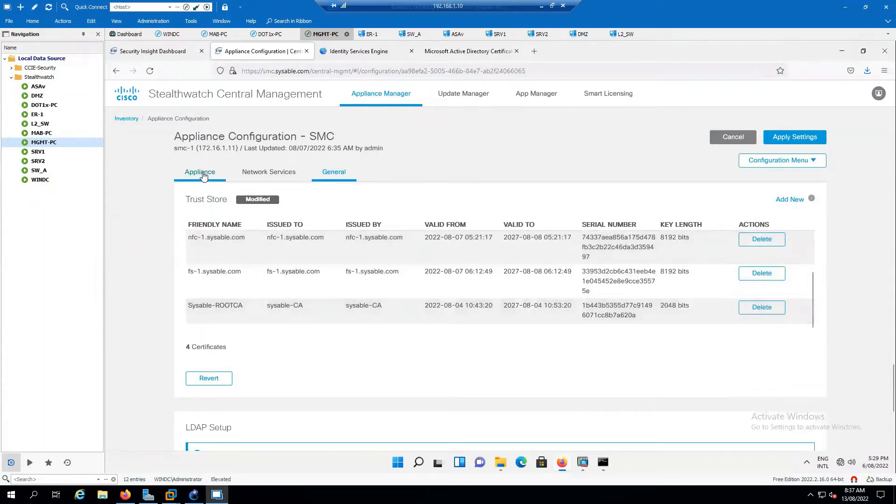
- Add a new additional SSL/TLS client identity, choosing to generate a CSR
{"action": "scroll", "coordinate": [536, 343], "scroll_direction": "down", "scroll_amount": 1}
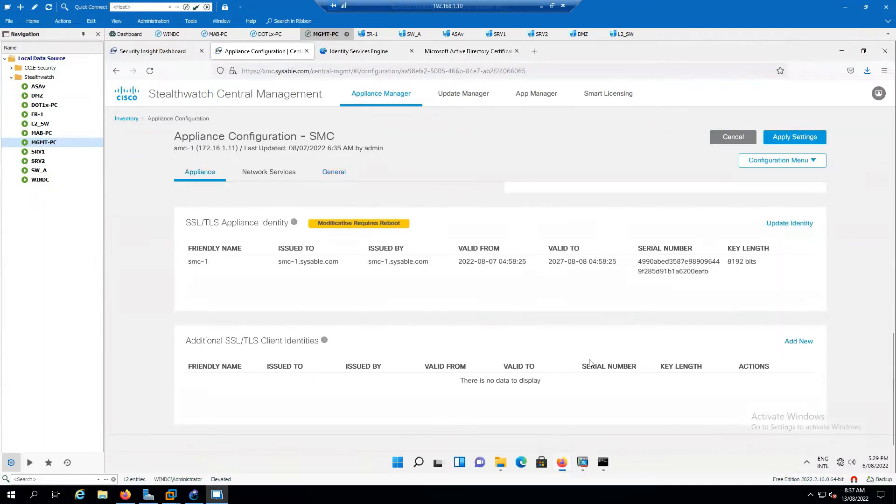
{"action": "left_click", "coordinate": [796, 342]}
{"action": "scroll", "coordinate": [676, 366], "scroll_direction": "down", "scroll_amount": 2}
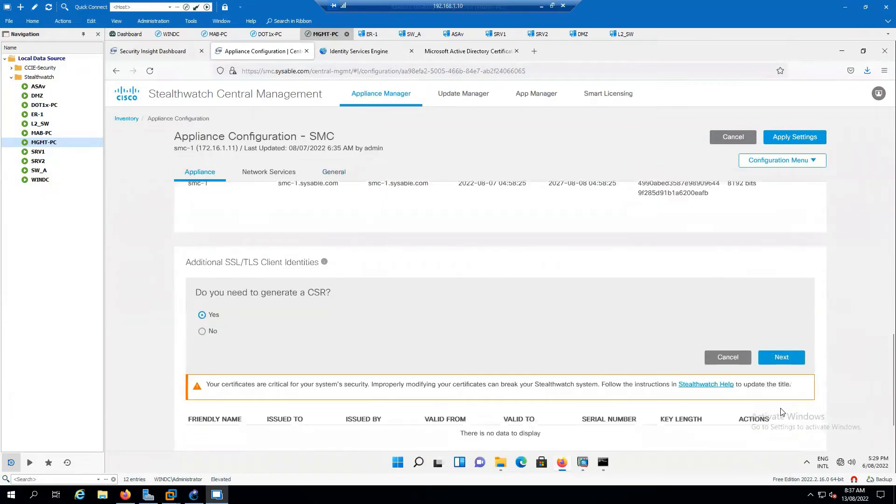
{"action": "left_click", "coordinate": [784, 362]}
{"action": "scroll", "coordinate": [344, 335], "scroll_direction": "down", "scroll_amount": 2}
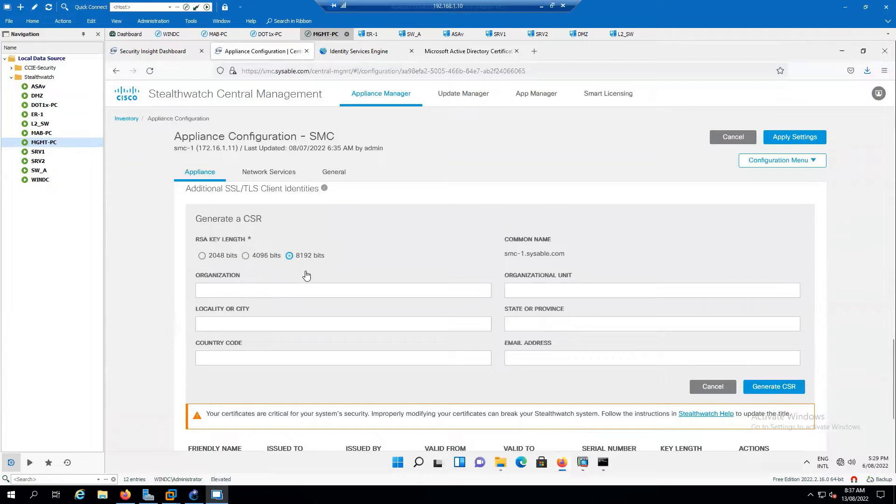
- Fill the CSR with a 2048-bit key, Sysable, IT, HOBART, TAS, AU and generate it
{"action": "left_click", "coordinate": [246, 256]}
{"action": "left_click", "coordinate": [202, 257]}
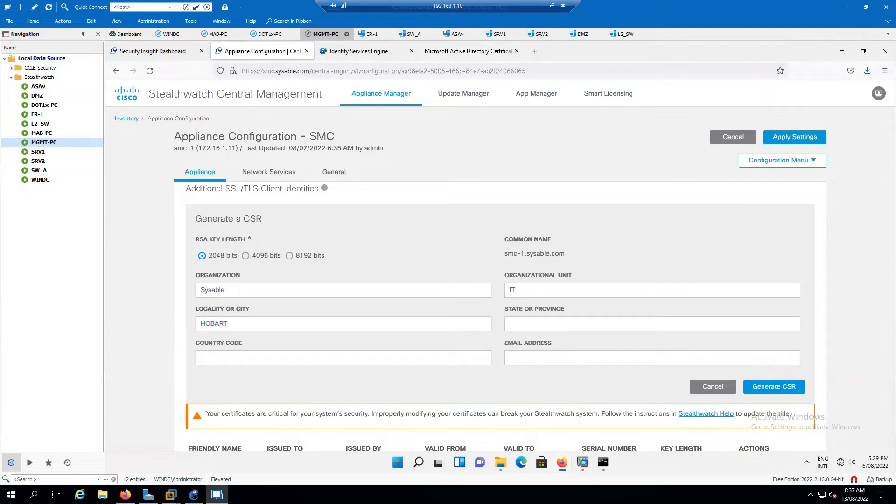
{"action": "type", "text": "A"}
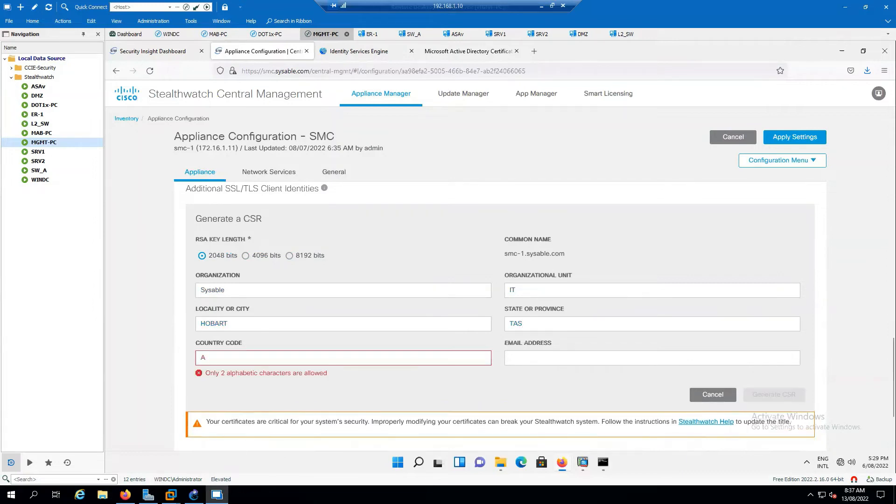
{"action": "key", "text": "BackSpace"}
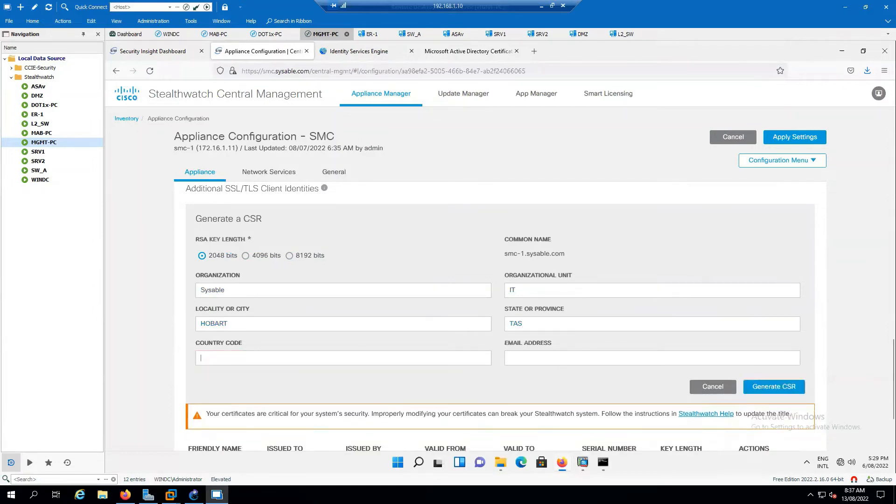
{"action": "type", "text": "70"}
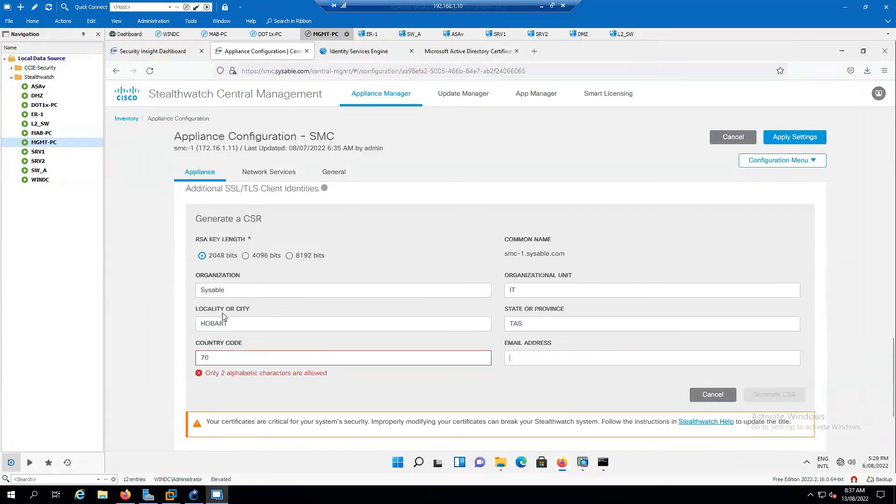
{"action": "type", "text": "AU"}
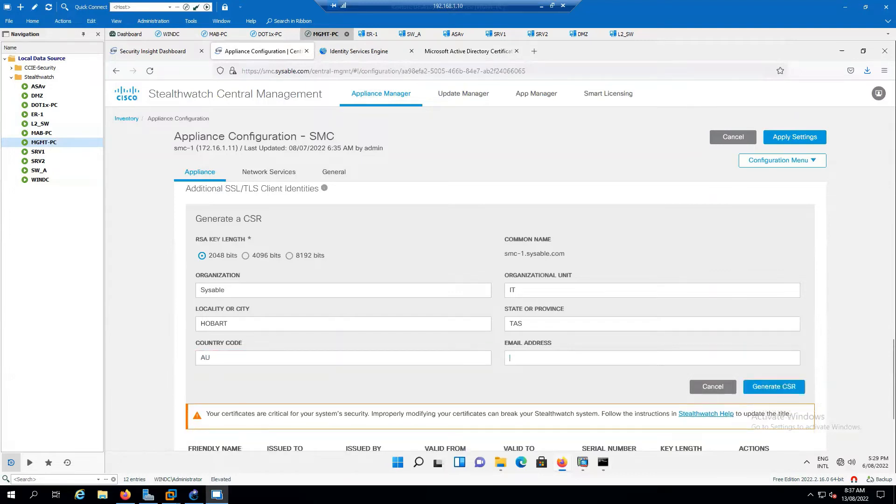
{"action": "left_click", "coordinate": [774, 387]}
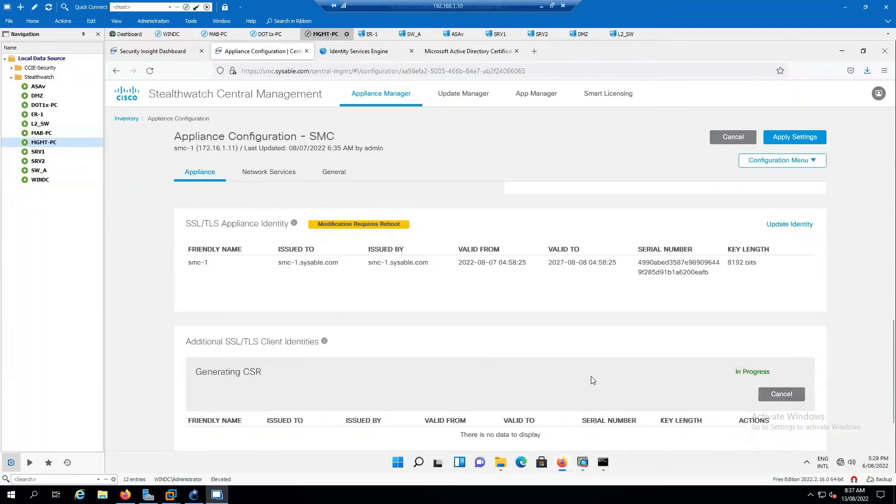
- Download smc-1-clientIdentity.csr and show it in the Downloads folder
{"action": "scroll", "coordinate": [636, 370], "scroll_direction": "down", "scroll_amount": 2}
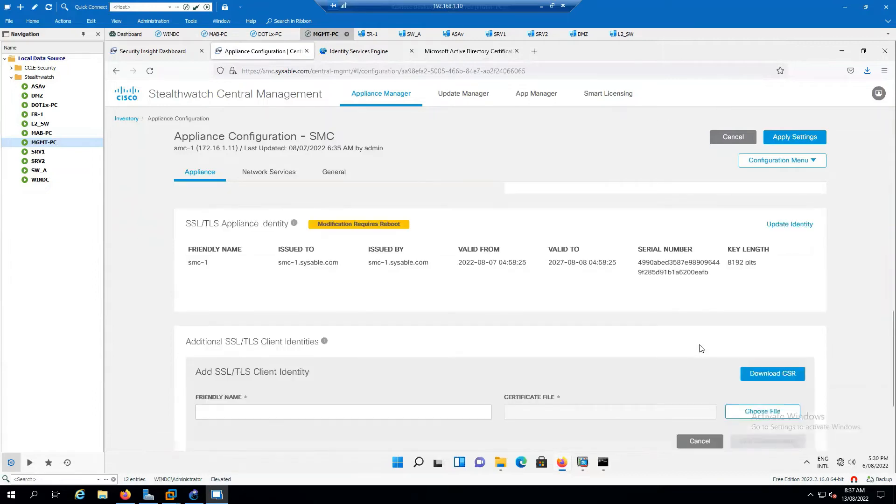
{"action": "scroll", "coordinate": [701, 349], "scroll_direction": "down", "scroll_amount": 2}
{"action": "left_click", "coordinate": [771, 272]}
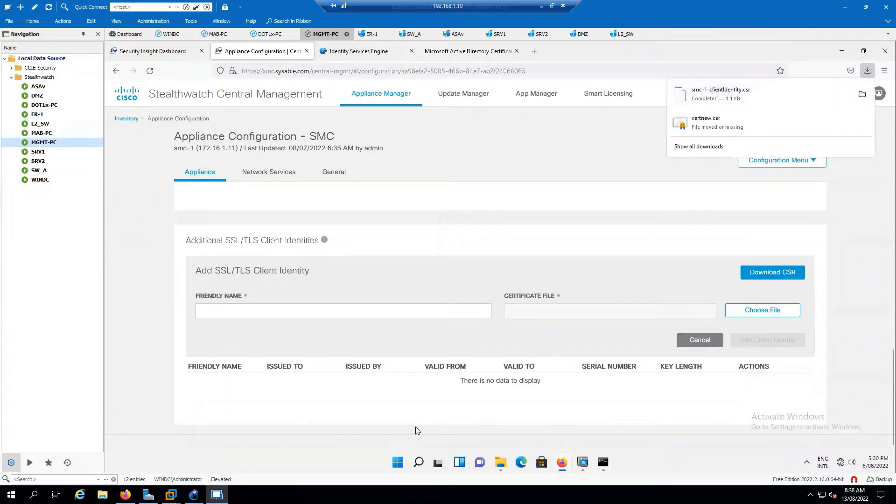
{"action": "left_click", "coordinate": [500, 462]}
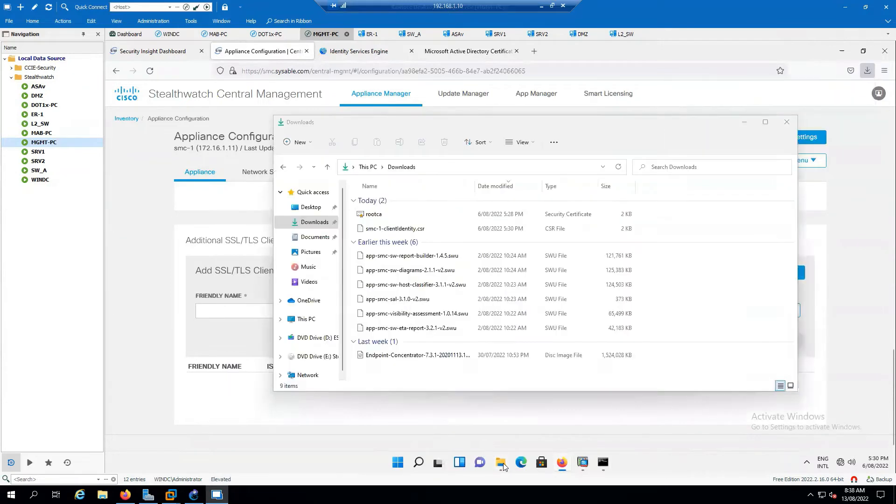
- Open smc-1-clientIdentity.csr in Notepad without making Notepad the default for .csr files
{"action": "left_click", "coordinate": [405, 232]}
{"action": "right_click", "coordinate": [405, 232]}
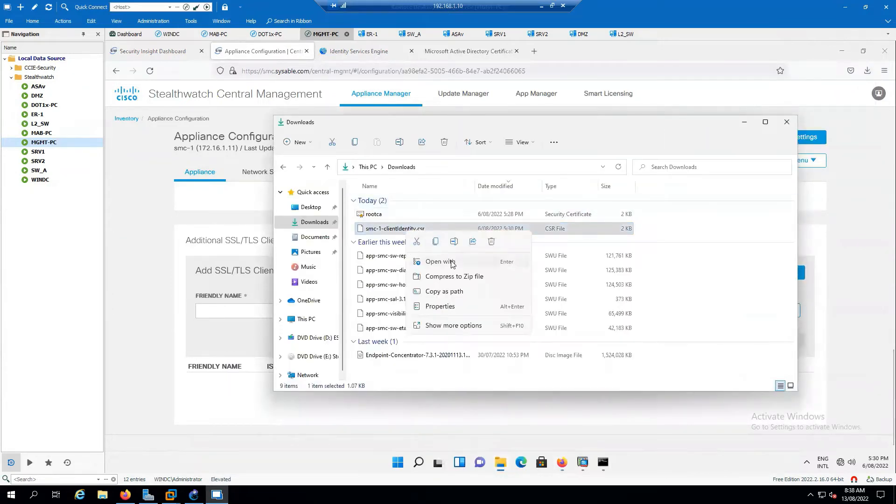
{"action": "left_click", "coordinate": [452, 262]}
{"action": "left_click", "coordinate": [448, 207]}
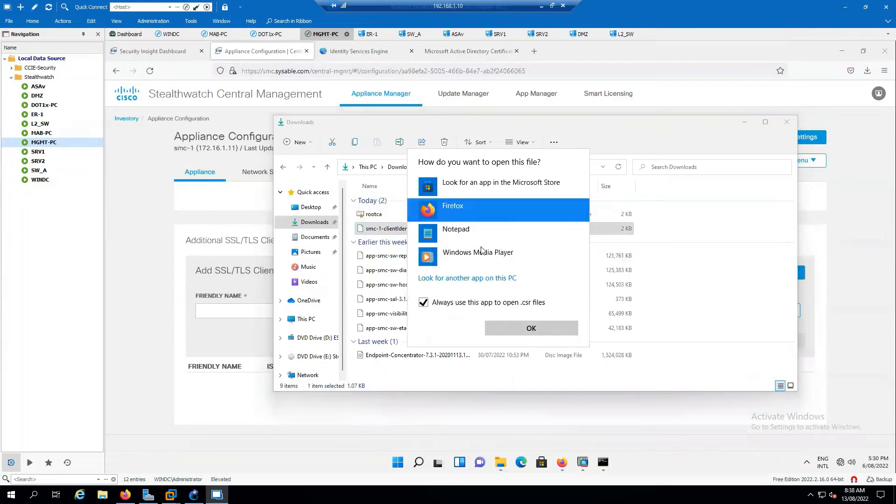
{"action": "left_click", "coordinate": [423, 303]}
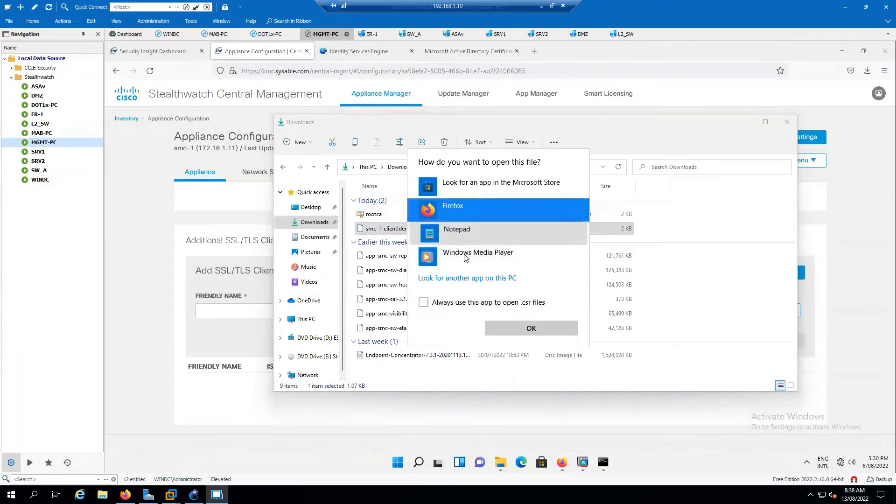
{"action": "left_click", "coordinate": [457, 231]}
{"action": "left_click", "coordinate": [531, 328]}
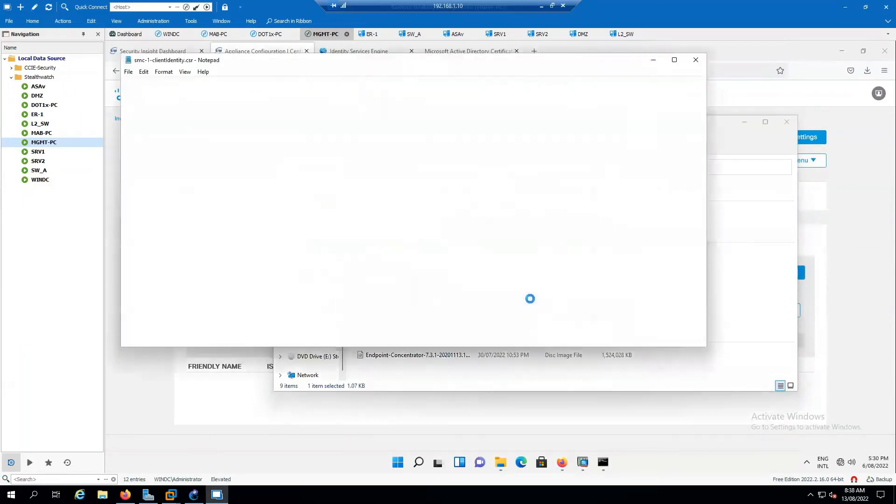
- Copy the entire certificate request text and close Notepad
{"action": "left_click_drag", "start_coordinate": [262, 229], "coordinate": [123, 78]}
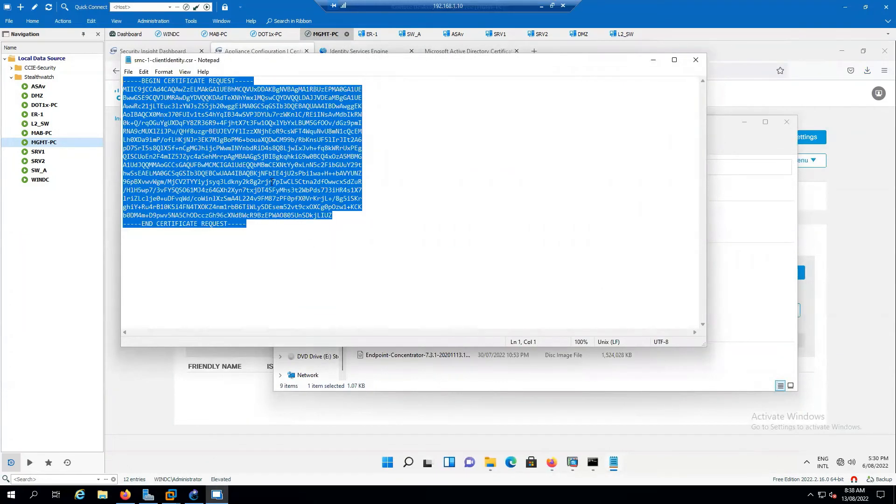
{"action": "left_click", "coordinate": [694, 62]}
{"action": "left_click", "coordinate": [466, 51]}
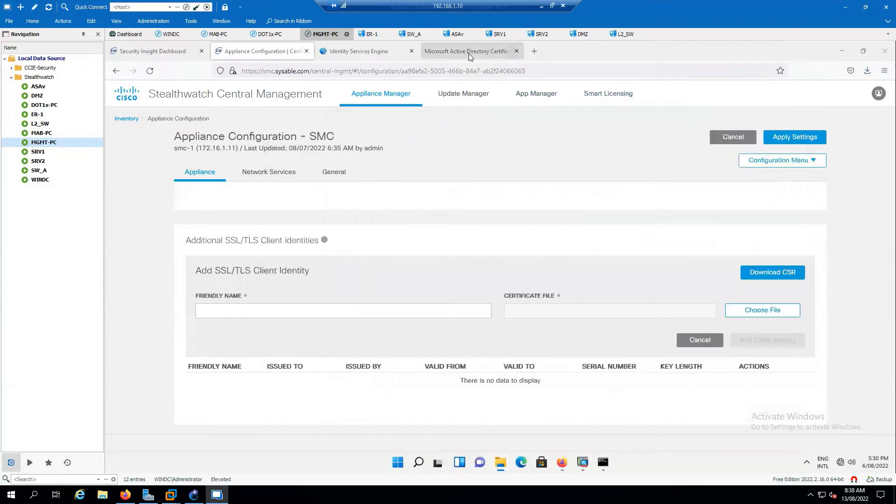
- Paste the client CSR into an advanced certificate request with the Web Server template and submit
{"action": "left_click", "coordinate": [152, 189]}
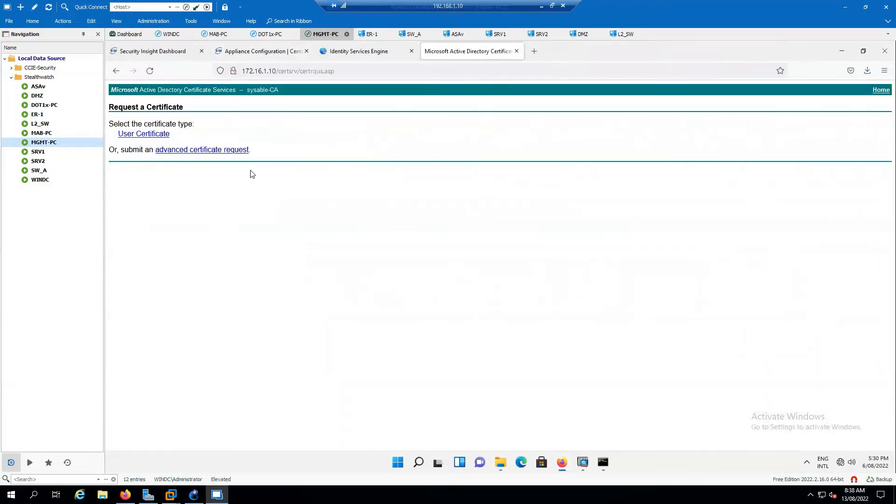
{"action": "left_click", "coordinate": [239, 151]}
{"action": "left_click", "coordinate": [246, 172]}
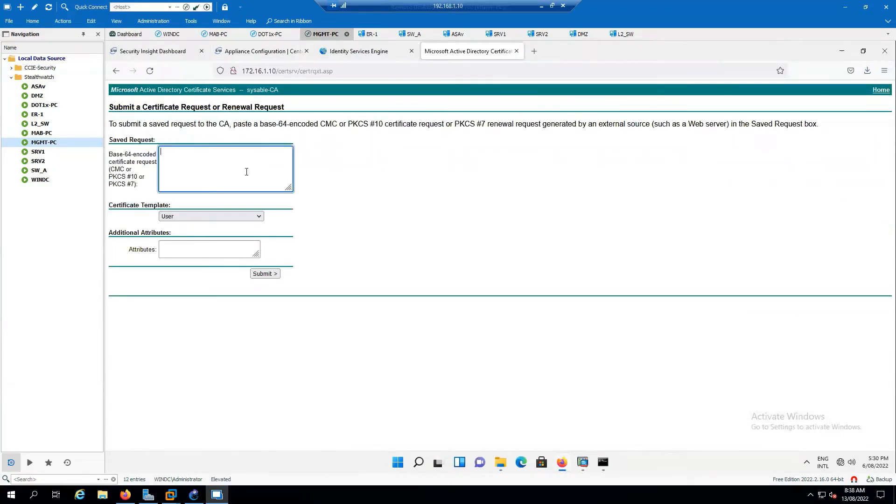
{"action": "key", "text": "ctrl+v"}
{"action": "left_click", "coordinate": [255, 219]}
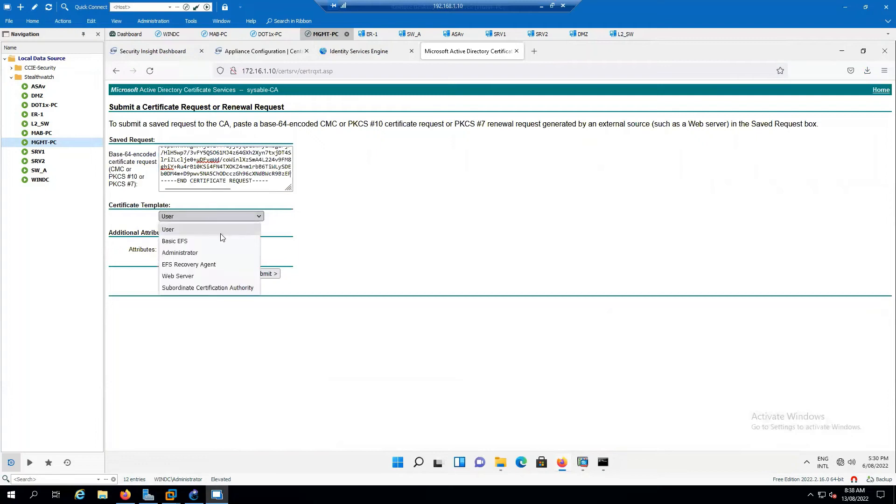
{"action": "left_click", "coordinate": [194, 275]}
{"action": "left_click", "coordinate": [265, 273]}
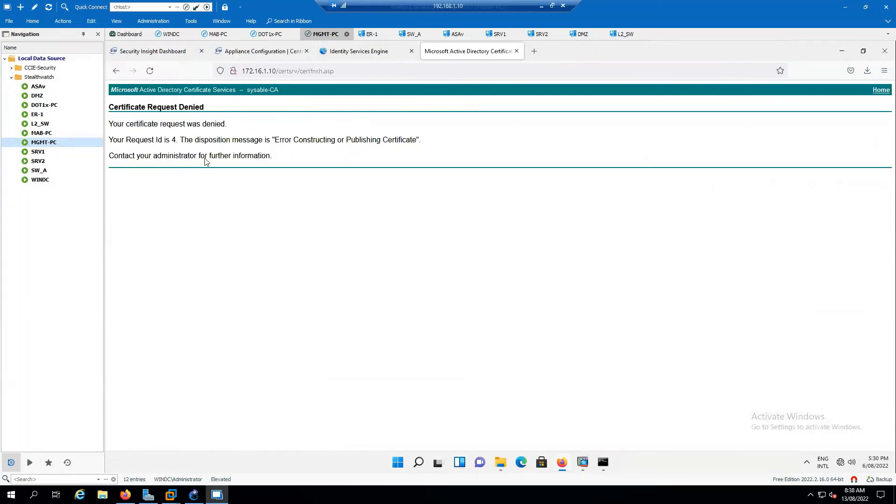
- After denied Request Id 4, paste the CSR again with the Web Server template and resubmit
{"action": "left_click_drag", "start_coordinate": [115, 140], "coordinate": [271, 146]}
{"action": "left_click", "coordinate": [317, 210]}
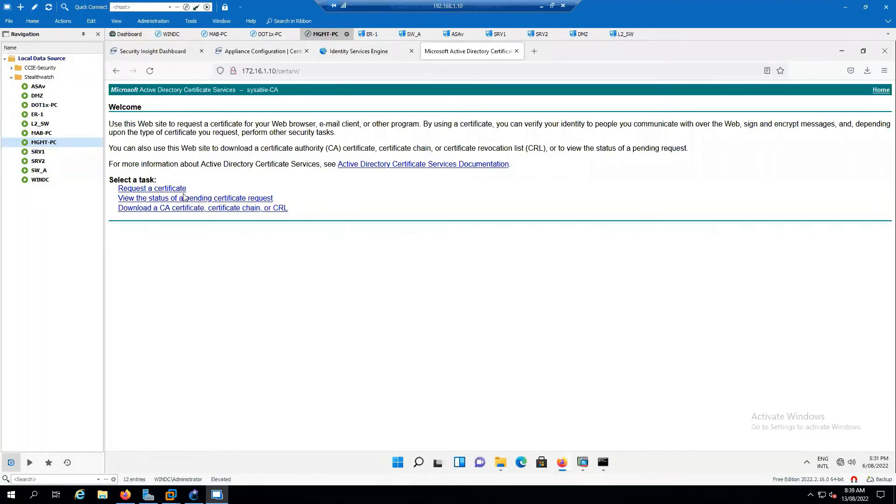
{"action": "left_click", "coordinate": [176, 189]}
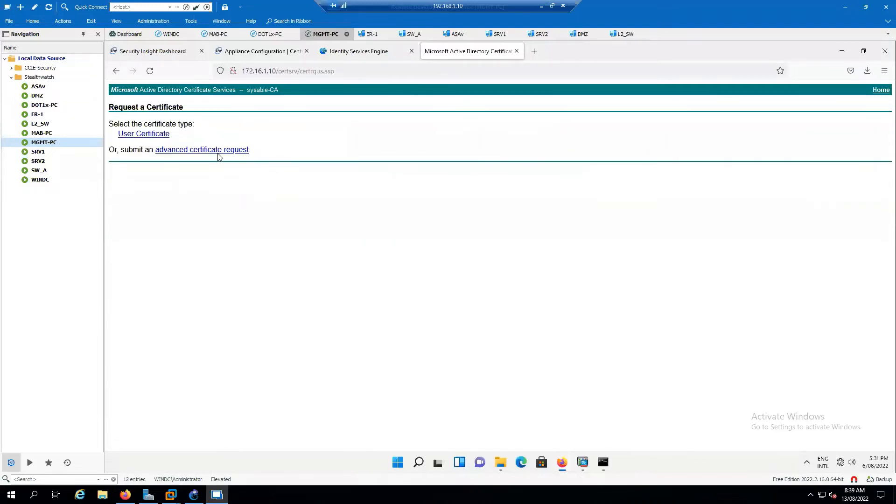
{"action": "left_click", "coordinate": [217, 152]}
{"action": "left_click", "coordinate": [239, 170]}
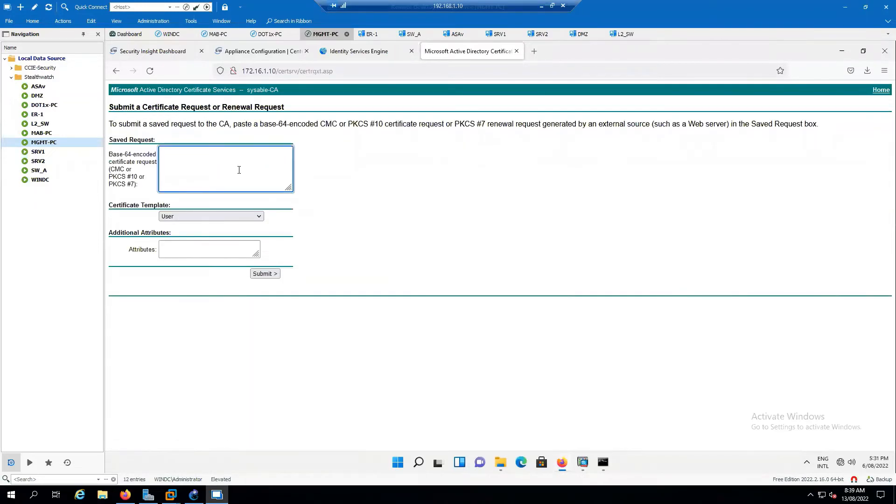
{"action": "key", "text": "ctrl+v"}
{"action": "left_click", "coordinate": [246, 216]}
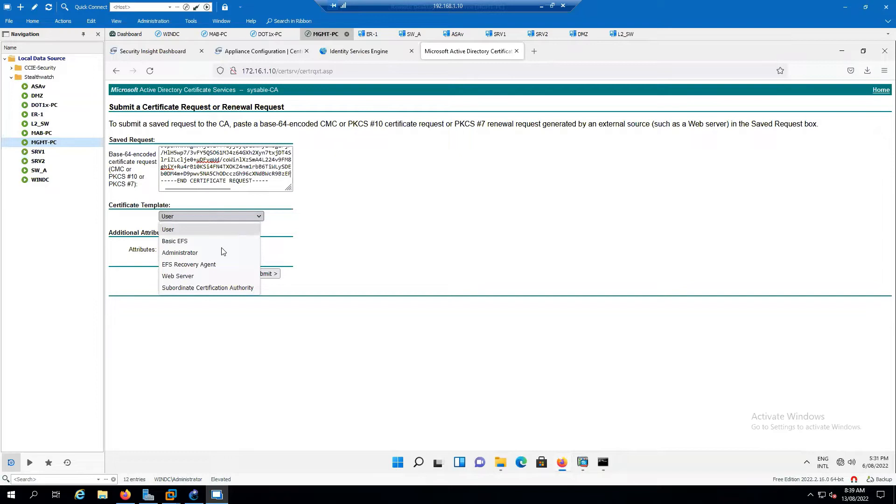
{"action": "left_click", "coordinate": [208, 276]}
{"action": "left_click", "coordinate": [269, 274]}
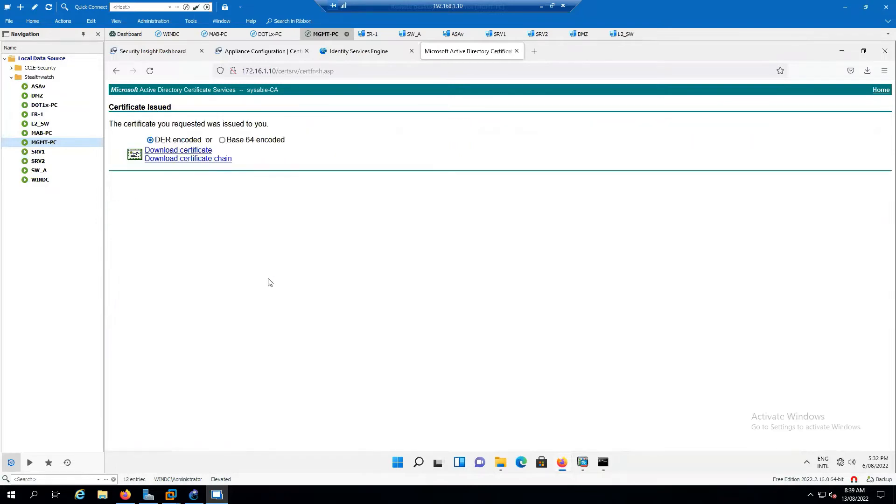
- Download the issued certificate in Base 64 encoding and open the Downloads folder
{"action": "left_click", "coordinate": [222, 140]}
{"action": "left_click", "coordinate": [196, 151]}
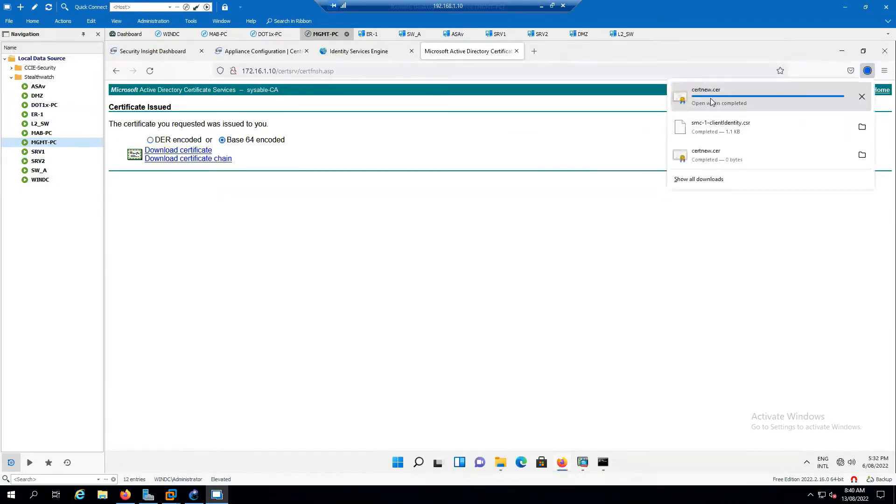
{"action": "left_click", "coordinate": [504, 468]}
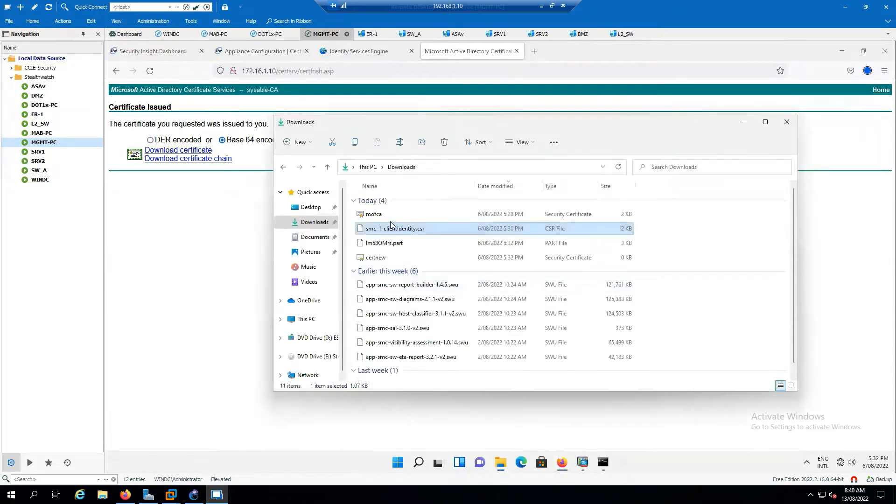
- Rename certnew to smc-ID and return to the Certificate Services home page
{"action": "left_click", "coordinate": [383, 259]}
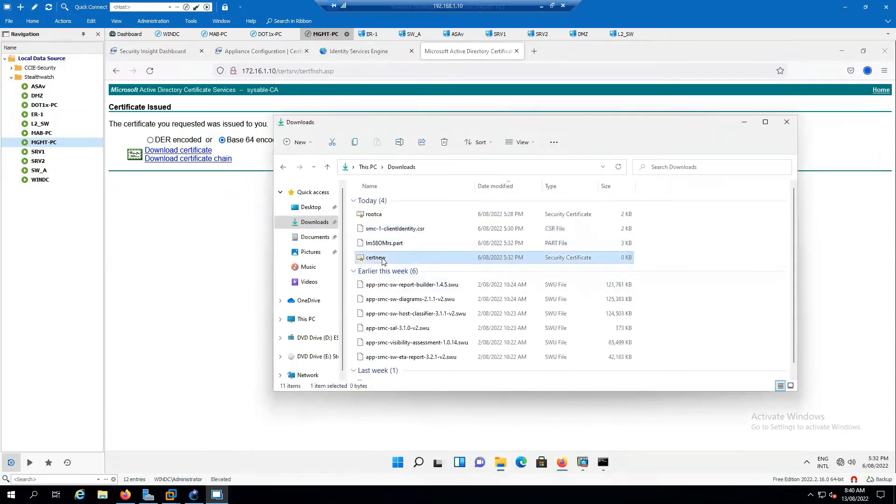
{"action": "right_click", "coordinate": [383, 260]}
{"action": "left_click", "coordinate": [430, 269]}
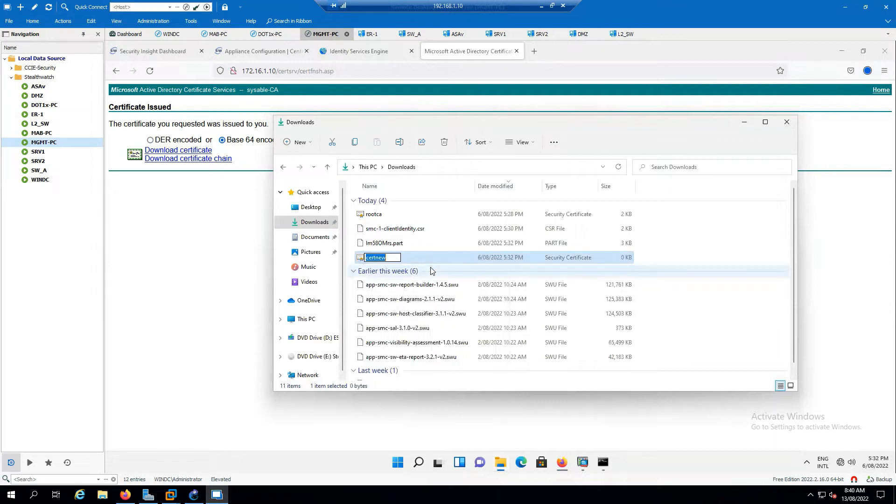
{"action": "type", "text": "smc-ID"}
{"action": "left_click", "coordinate": [686, 260]}
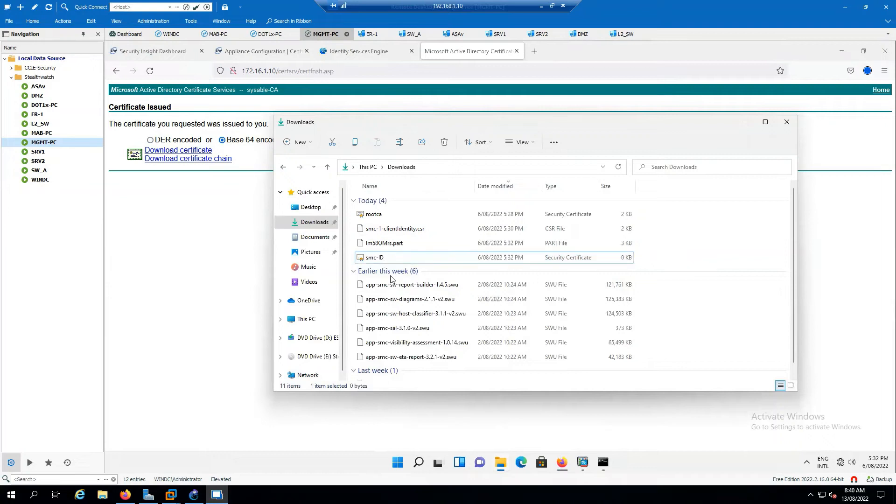
{"action": "left_click", "coordinate": [229, 259]}
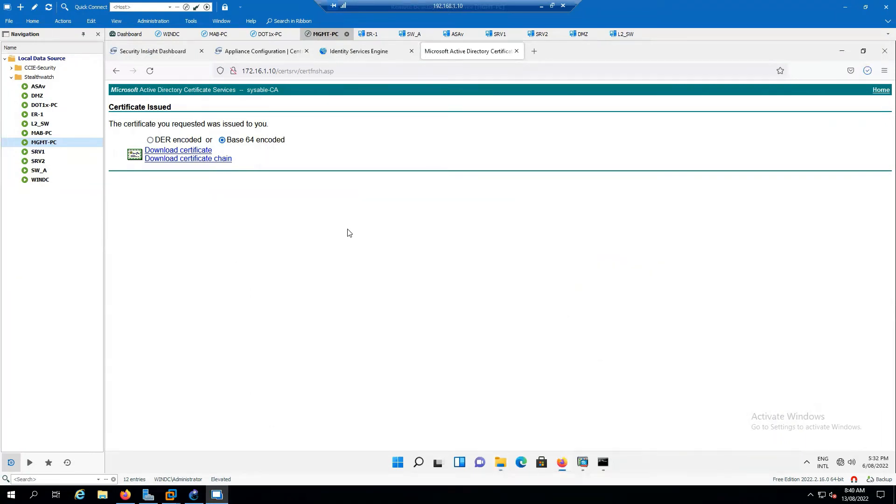
{"action": "left_click", "coordinate": [881, 90]}
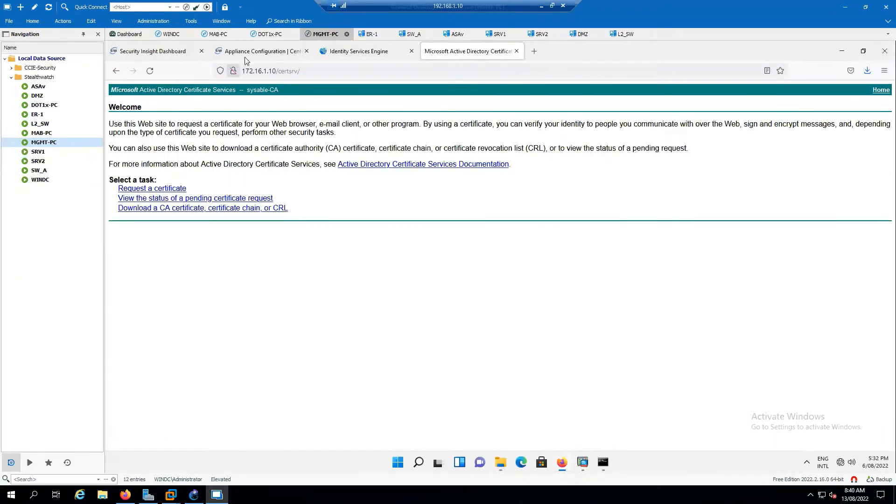
- Return to the SMC client identity form, backing out of cancelling so the CSR is kept
{"action": "left_click", "coordinate": [261, 51]}
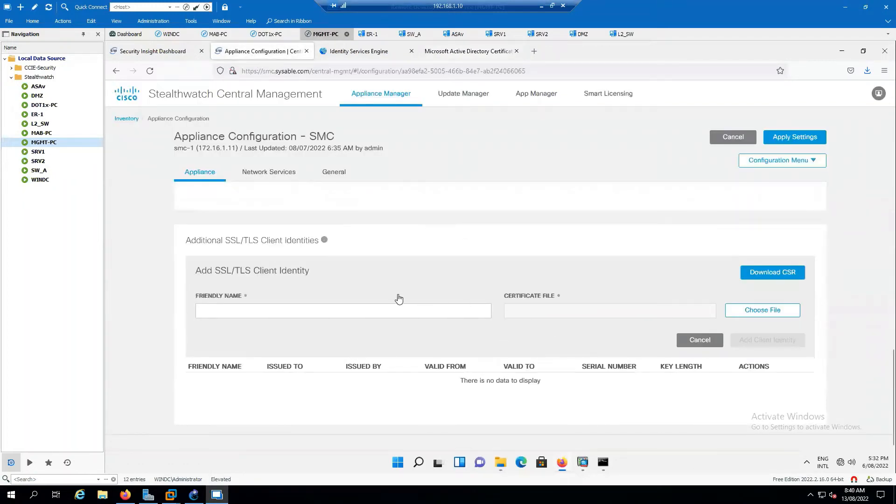
{"action": "scroll", "coordinate": [399, 298], "scroll_direction": "up", "scroll_amount": 3}
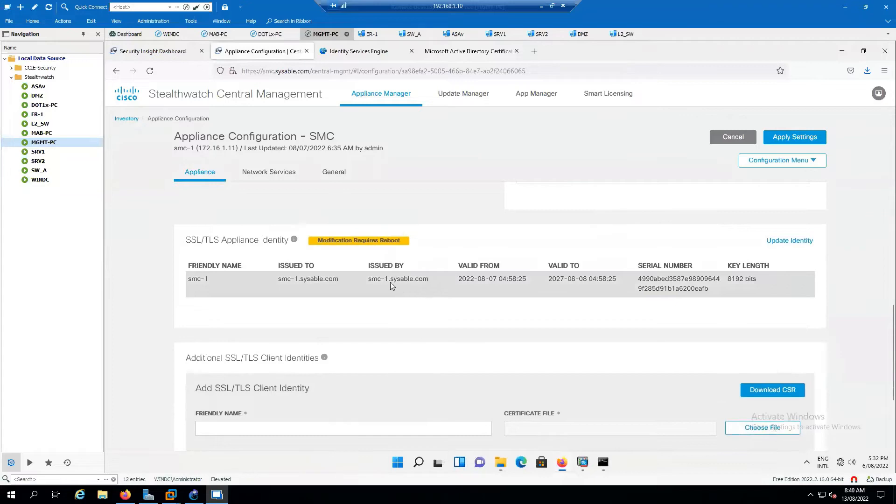
{"action": "scroll", "coordinate": [621, 311], "scroll_direction": "down", "scroll_amount": 3}
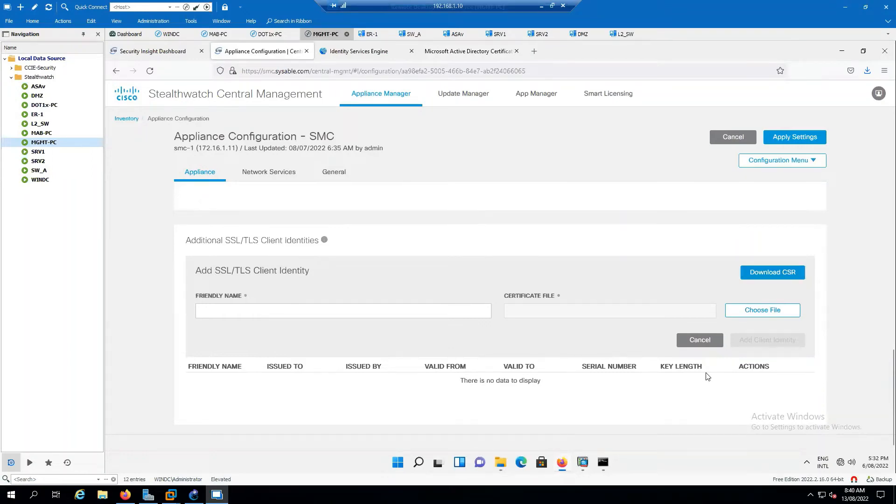
{"action": "left_click", "coordinate": [700, 340]}
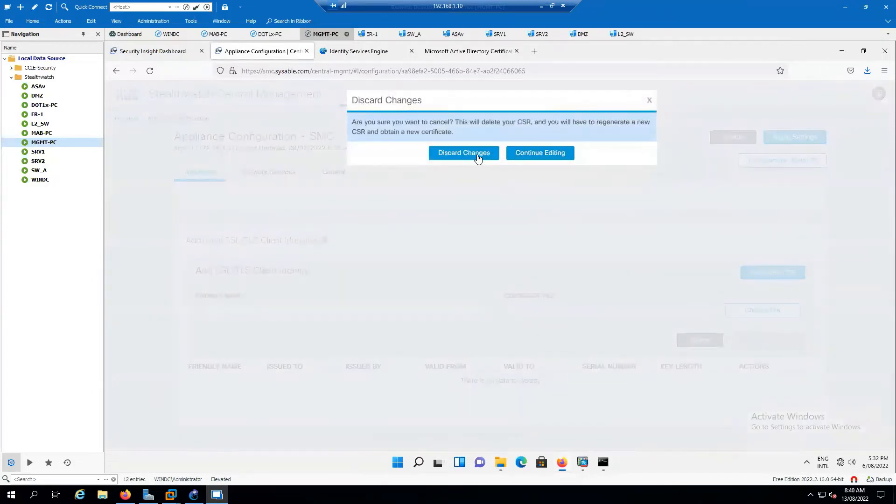
{"action": "left_click", "coordinate": [536, 158]}
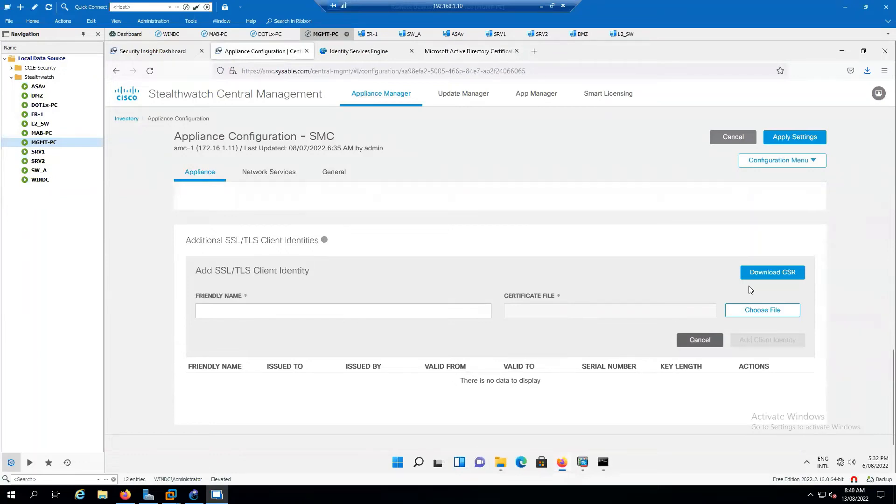
{"action": "scroll", "coordinate": [596, 319], "scroll_direction": "up", "scroll_amount": 3}
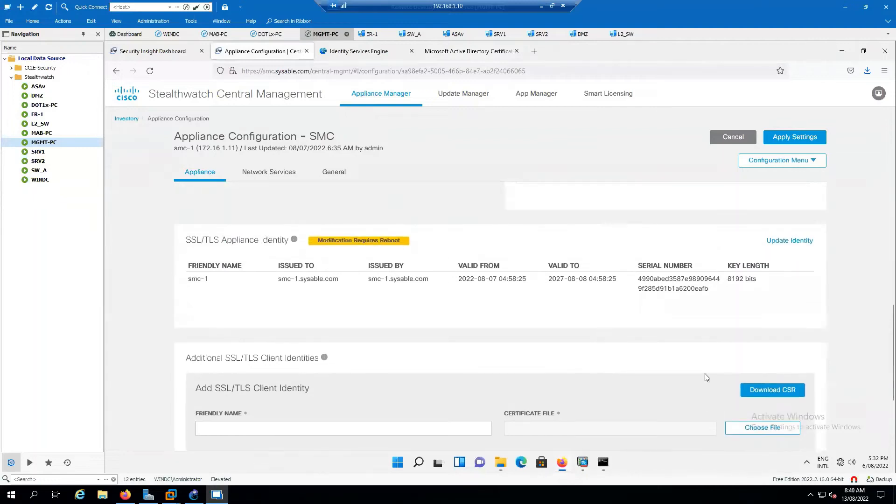
{"action": "scroll", "coordinate": [705, 373], "scroll_direction": "down", "scroll_amount": 3}
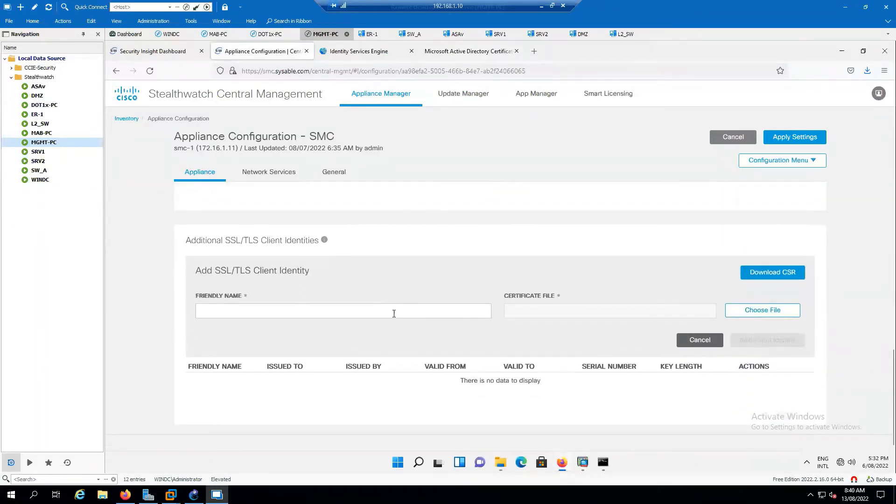
- Submit client identity SSL-SMC with smc-ID.cer, which fails with a Trust Store error
{"action": "left_click", "coordinate": [367, 312]}
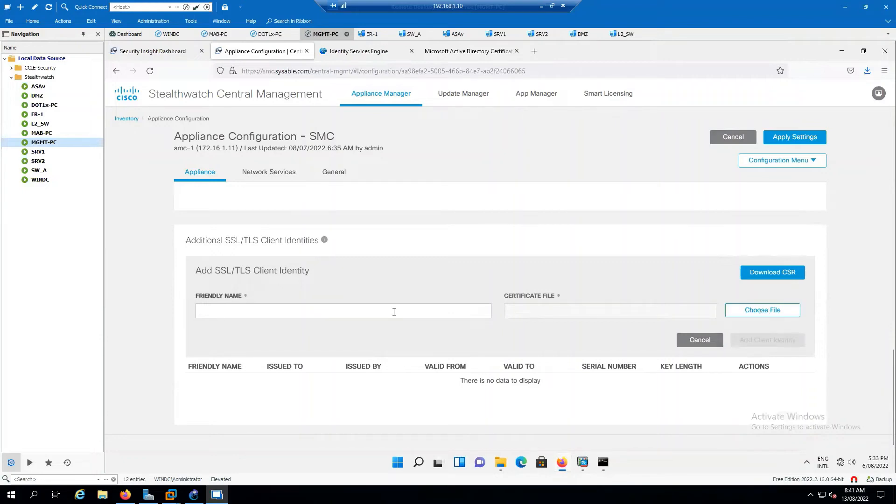
{"action": "type", "text": "-SMC"}
{"action": "left_click", "coordinate": [745, 312]}
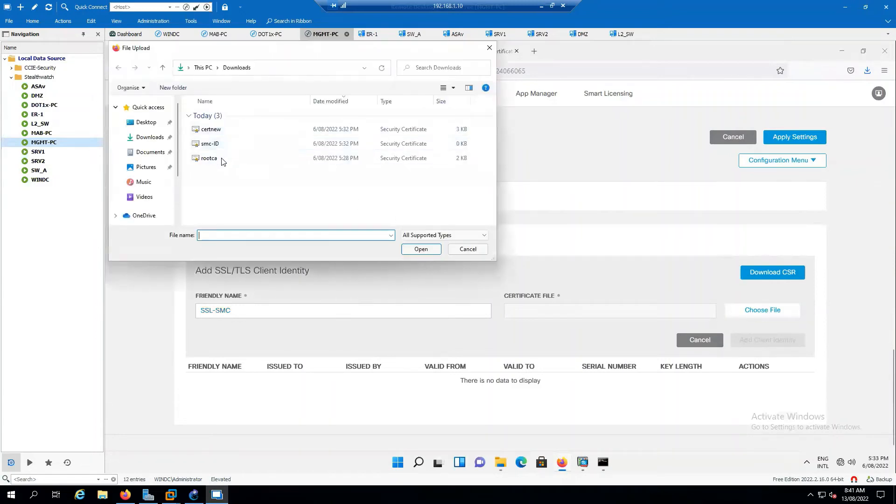
{"action": "left_click", "coordinate": [224, 145]}
{"action": "left_click", "coordinate": [420, 249]}
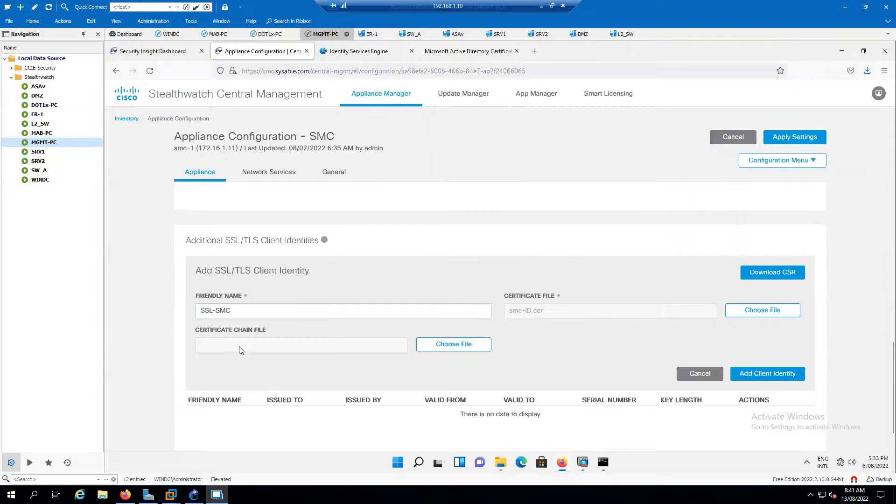
{"action": "left_click", "coordinate": [765, 376]}
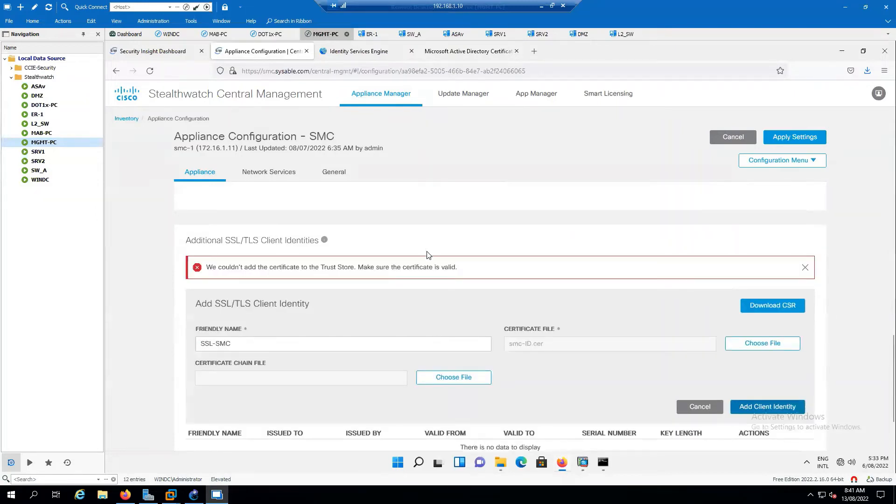
{"action": "left_click", "coordinate": [474, 58]}
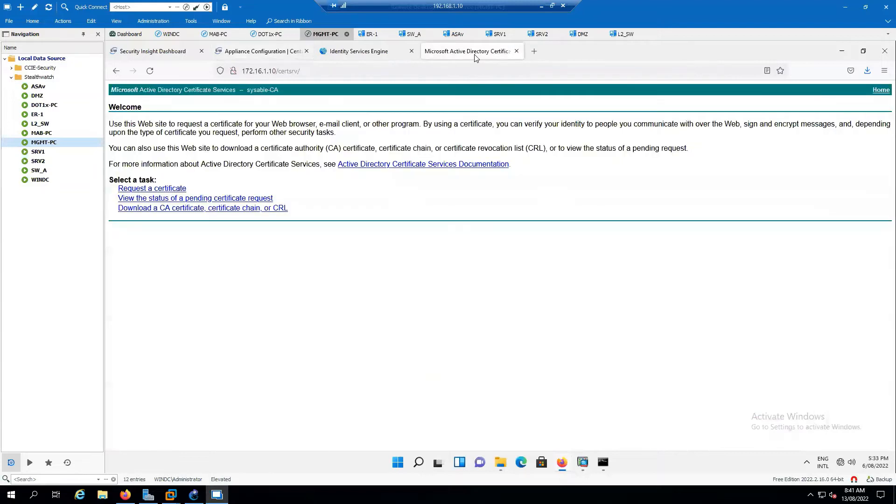
- Download the CA certificate chain from Certificate Services
{"action": "left_click", "coordinate": [176, 209]}
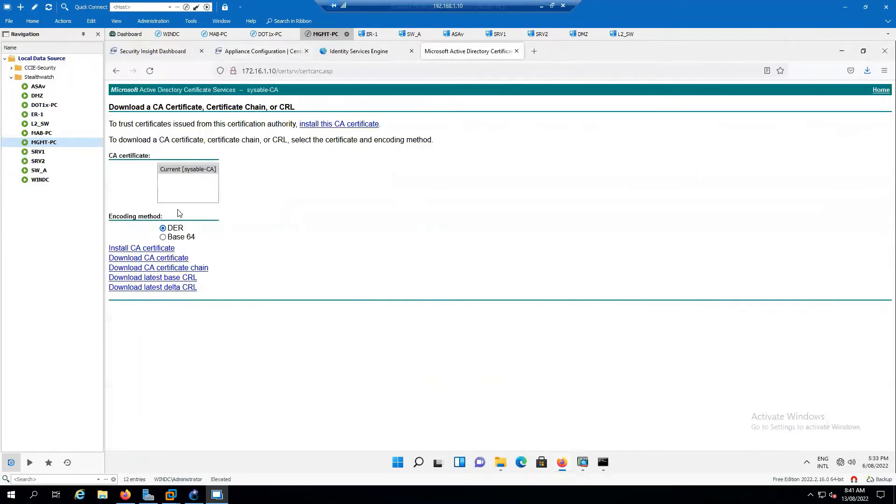
{"action": "left_click", "coordinate": [183, 269]}
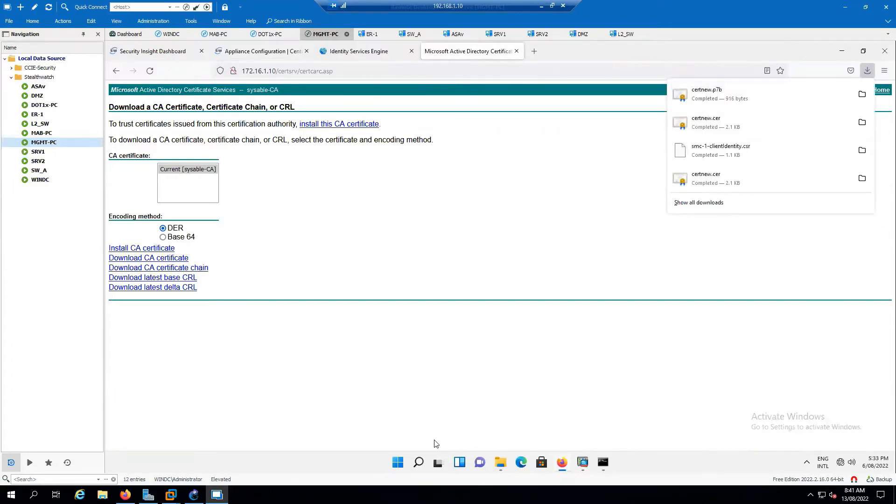
{"action": "left_click", "coordinate": [500, 462]}
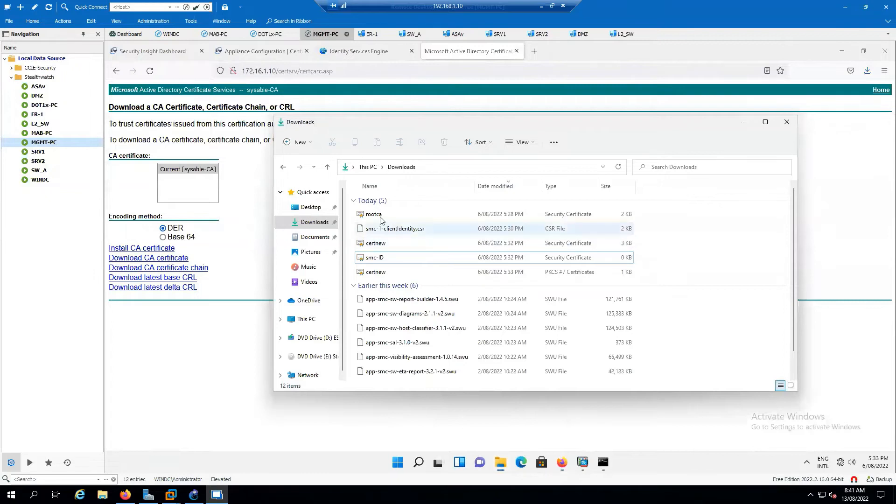
- Rename the downloaded certnew certificate to chain-rootca in the Downloads folder
{"action": "left_click", "coordinate": [383, 260]}
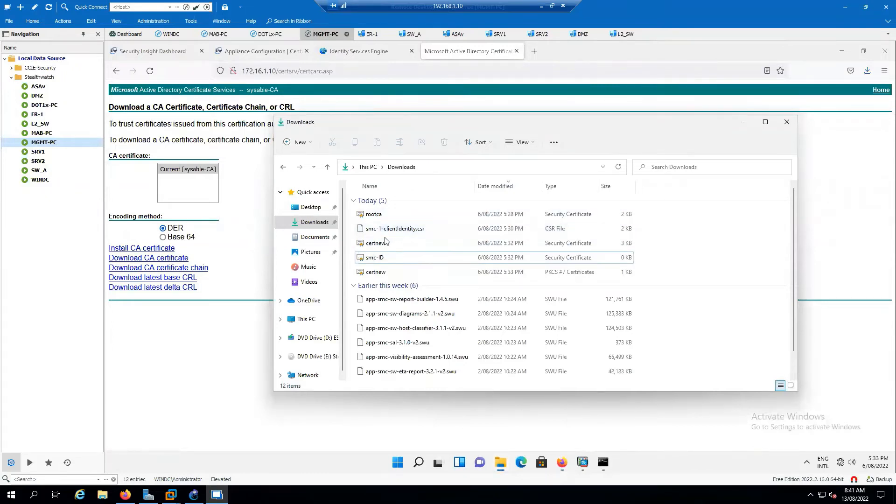
{"action": "left_click", "coordinate": [386, 258]}
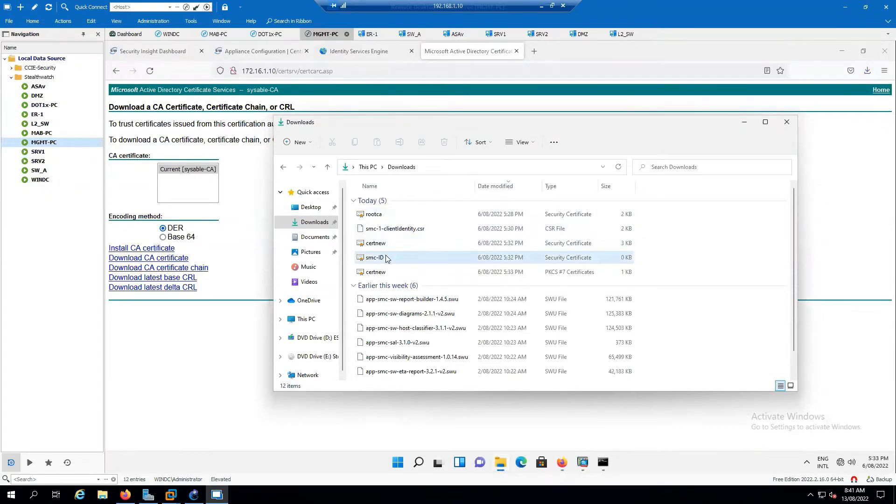
{"action": "left_click", "coordinate": [380, 244]}
{"action": "right_click", "coordinate": [383, 246]}
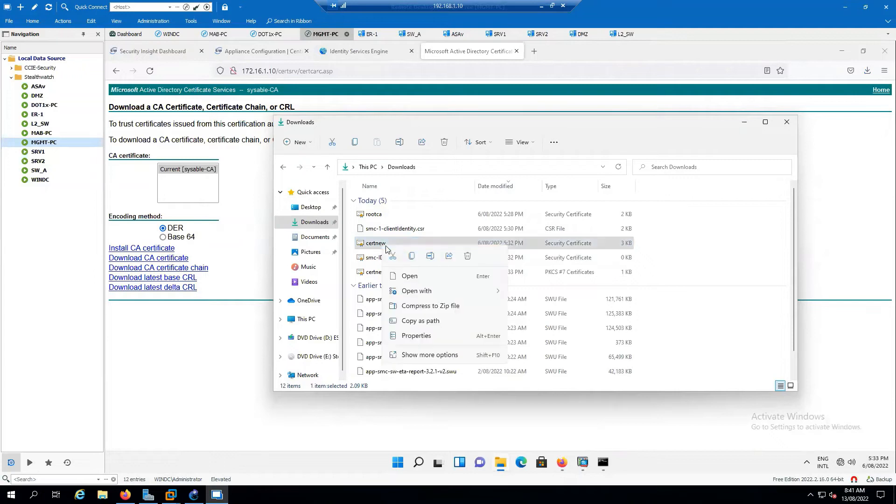
{"action": "left_click", "coordinate": [430, 256]}
{"action": "type", "text": "c"}
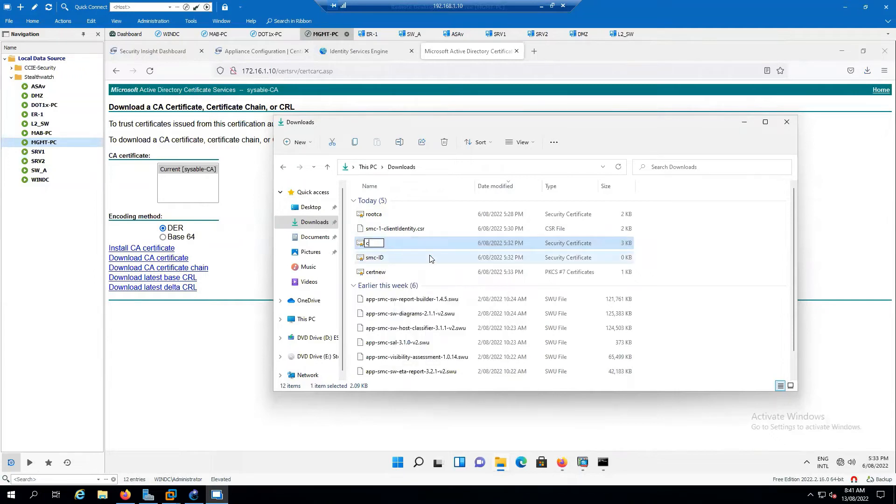
{"action": "type", "text": "hain-rootca"}
{"action": "left_click", "coordinate": [734, 253]}
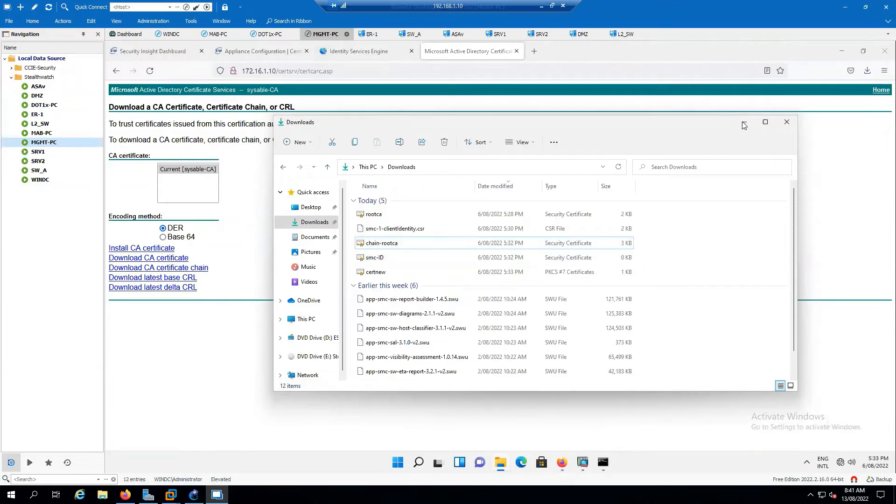
{"action": "left_click", "coordinate": [744, 123]}
{"action": "left_click", "coordinate": [237, 54]}
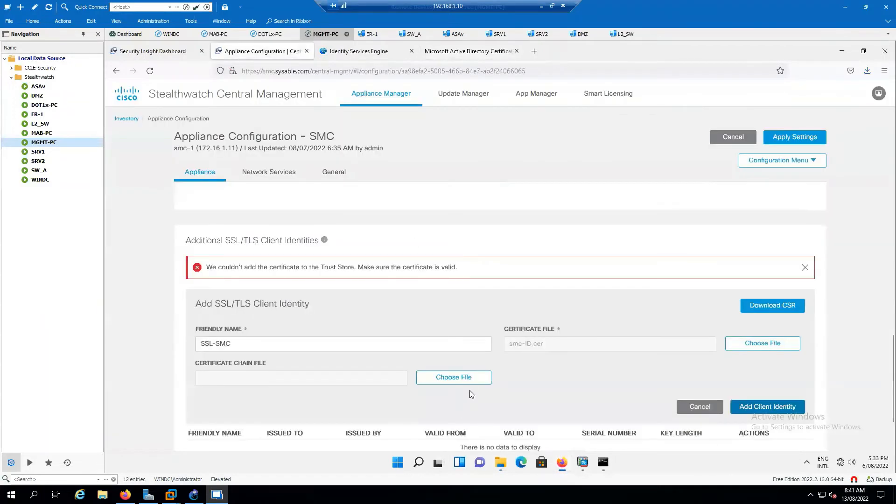
- Attach chain-rootca.cer as the Certificate Chain file
{"action": "left_click", "coordinate": [466, 376]}
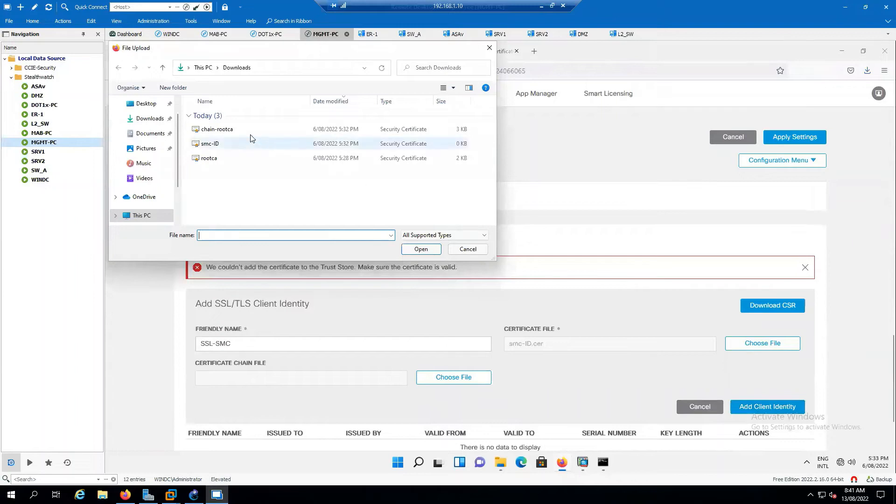
{"action": "left_click", "coordinate": [217, 130]}
{"action": "left_click", "coordinate": [421, 249]}
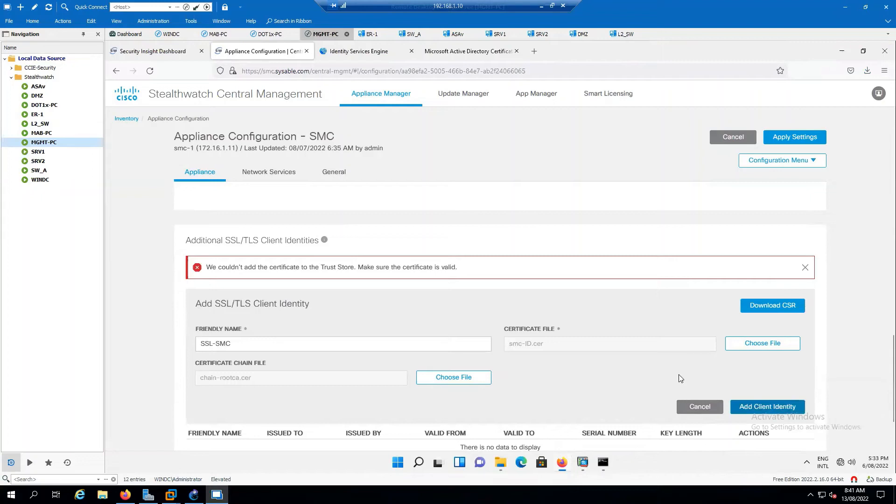
{"action": "scroll", "coordinate": [598, 352], "scroll_direction": "down", "scroll_amount": 1}
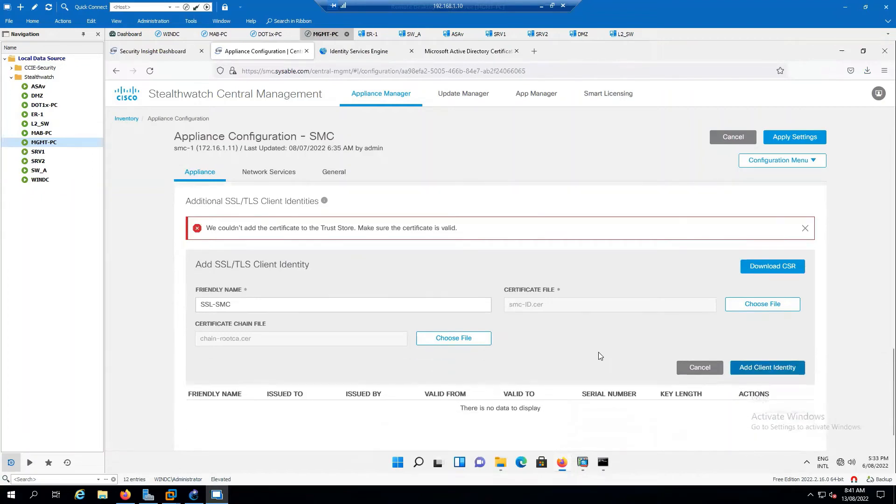
- Dismiss the Trust Store error, retry adding SSL-SMC, then cancel the form
{"action": "left_click", "coordinate": [804, 232]}
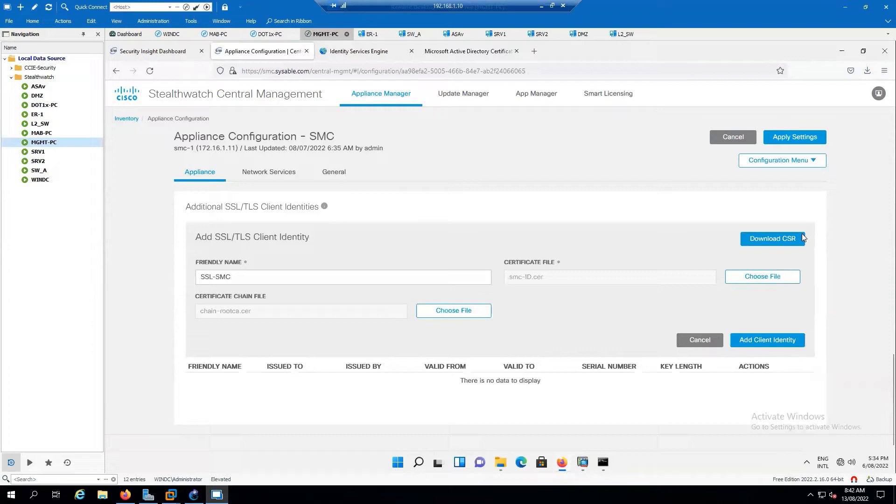
{"action": "left_click", "coordinate": [772, 340]}
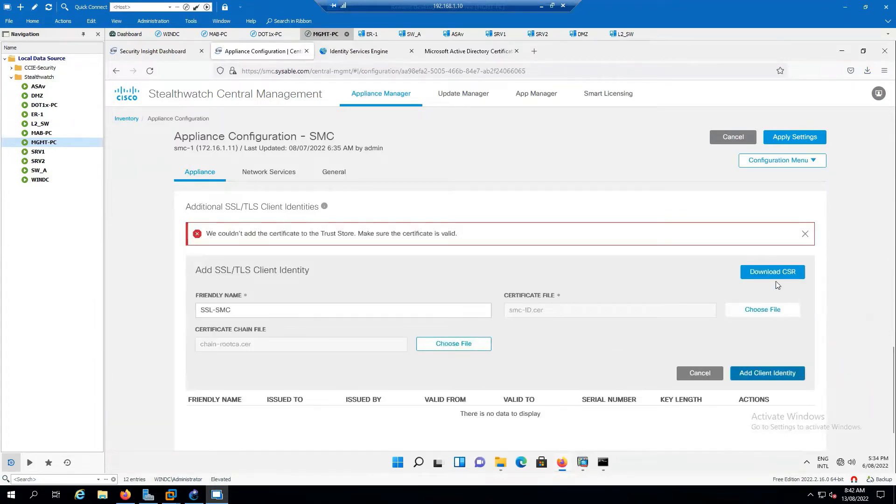
{"action": "left_click", "coordinate": [704, 374]}
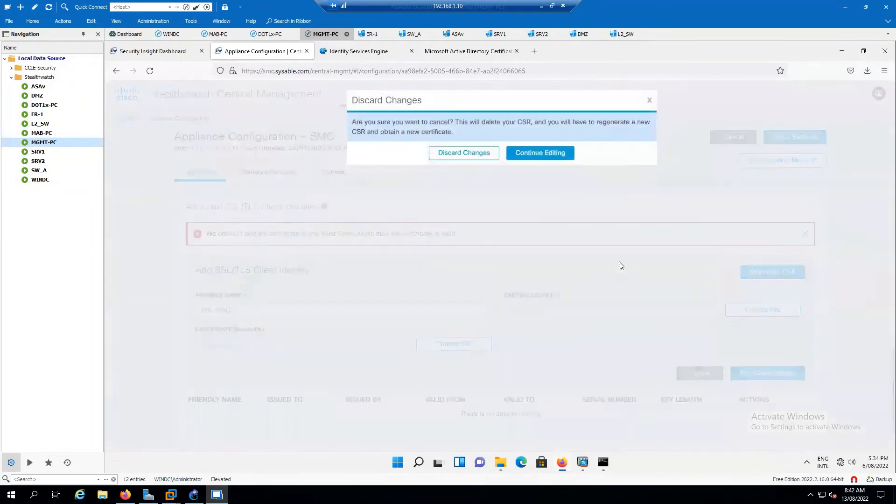
- Discard the failed identity and start adding a new client identity via a new CSR
{"action": "left_click", "coordinate": [498, 156]}
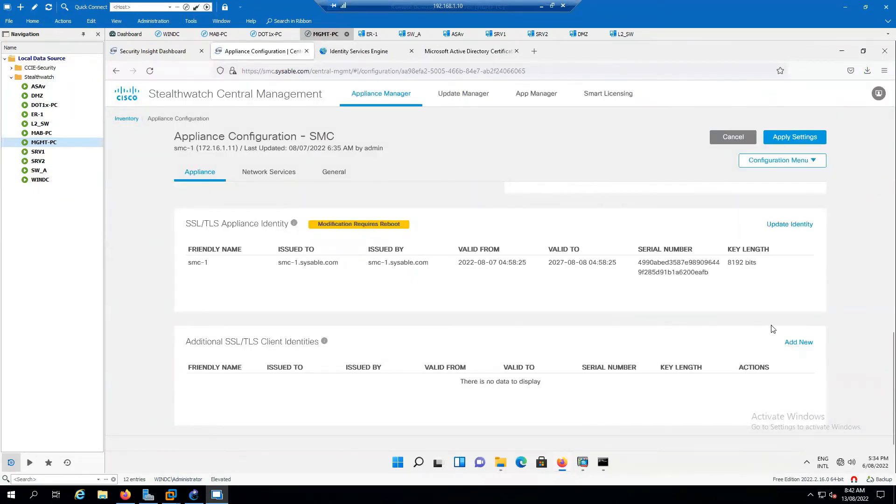
{"action": "left_click", "coordinate": [799, 342]}
{"action": "scroll", "coordinate": [543, 332], "scroll_direction": "down", "scroll_amount": 3}
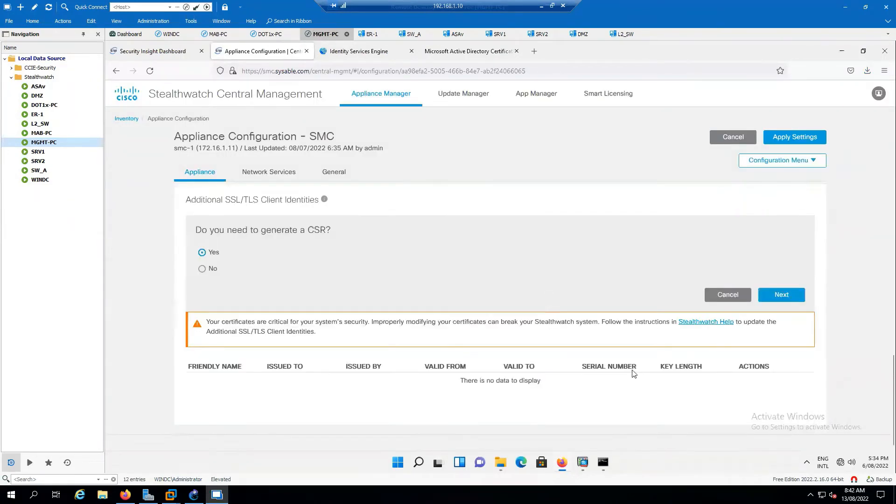
{"action": "left_click", "coordinate": [780, 302]}
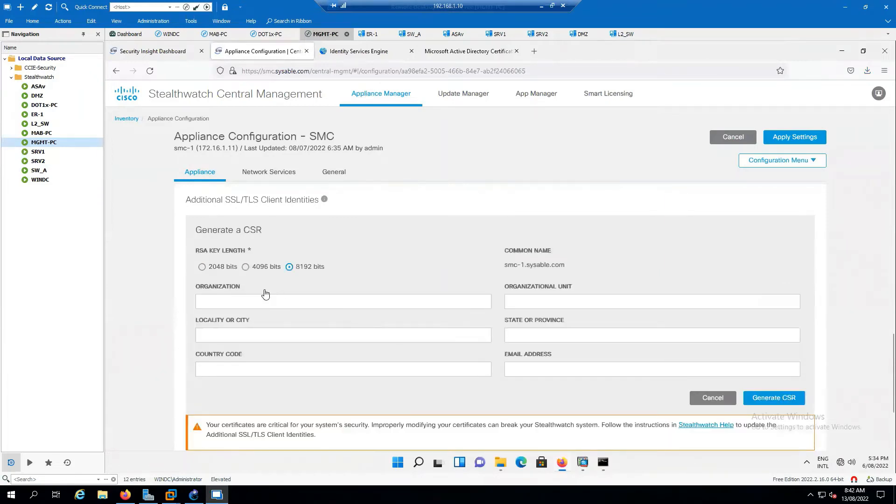
- Generate a 2048-bit CSR for organization Sysable in HOBART, TAS, country AU
{"action": "left_click", "coordinate": [201, 266]}
{"action": "left_click_drag", "start_coordinate": [530, 265], "coordinate": [563, 262]}
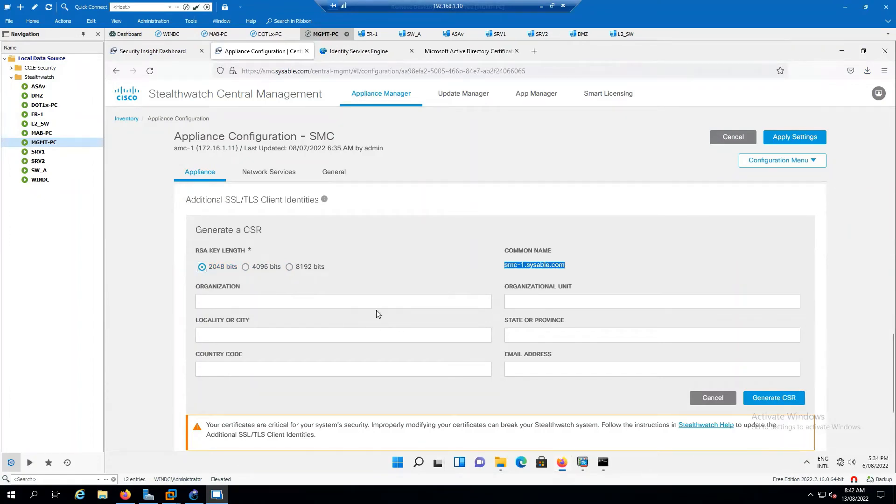
{"action": "left_click_drag", "start_coordinate": [577, 267], "coordinate": [392, 303]}
{"action": "left_click", "coordinate": [362, 301]}
{"action": "type", "text": "Sysable"}
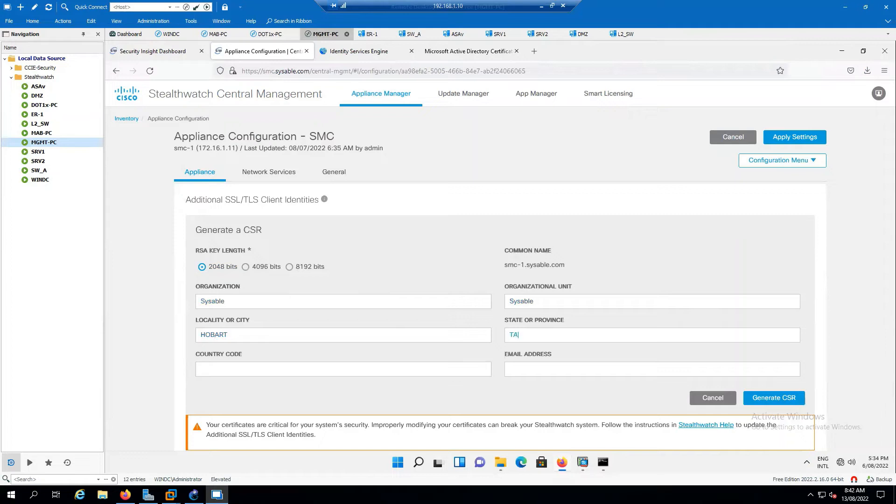
{"action": "type", "text": "AU"}
{"action": "key", "text": "Tab"}
{"action": "left_click", "coordinate": [782, 399]}
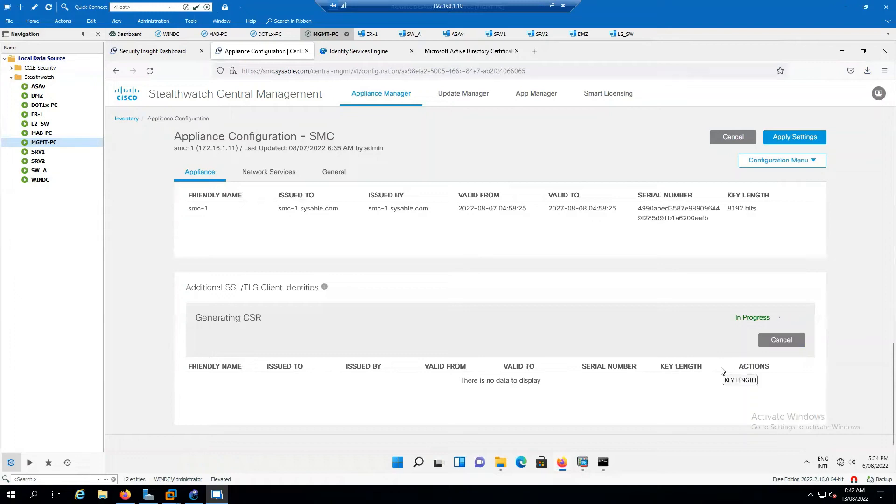
- Delete the old smc-1-clientIdentity.csr from the Downloads folder
{"action": "left_click", "coordinate": [500, 462]}
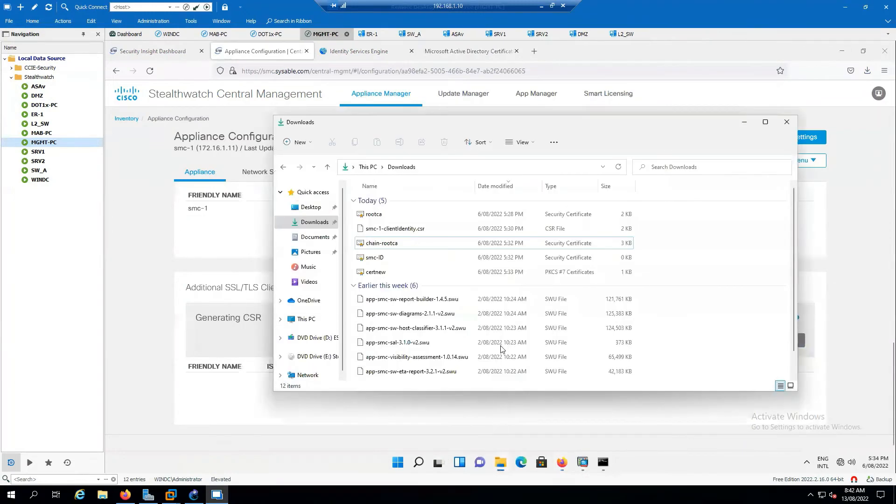
{"action": "left_click", "coordinate": [406, 230]}
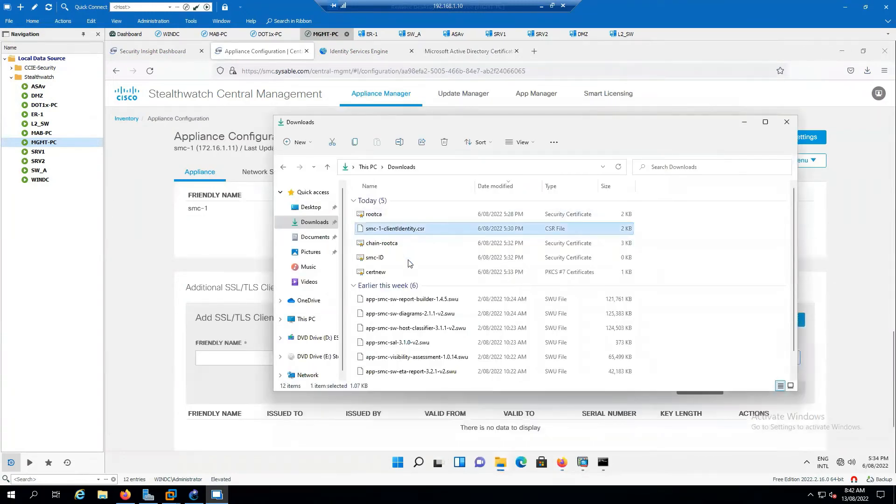
{"action": "left_click", "coordinate": [498, 259]}
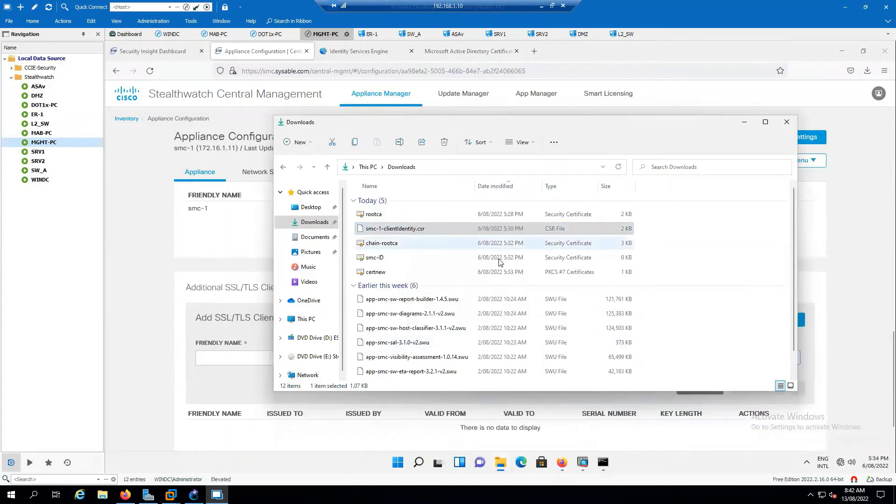
{"action": "left_click", "coordinate": [744, 121]}
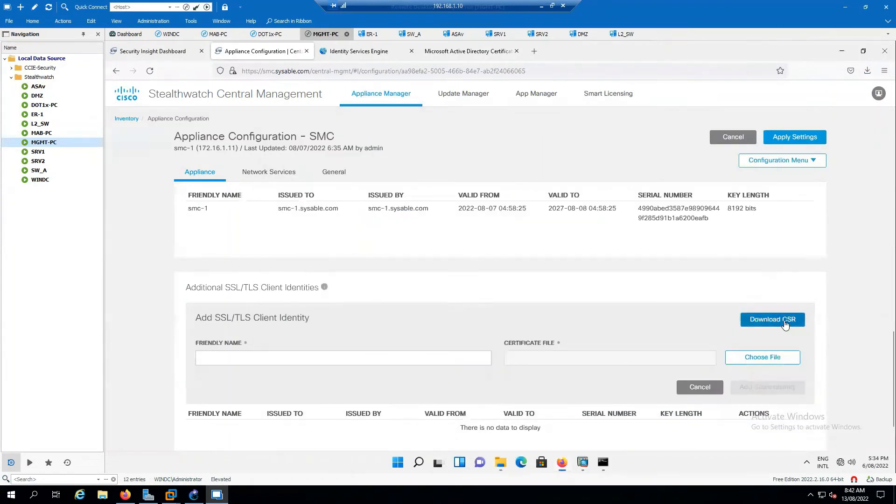
- Download the new CSR and select smc-1-clientIdentity.csr in Downloads
{"action": "left_click", "coordinate": [785, 324]}
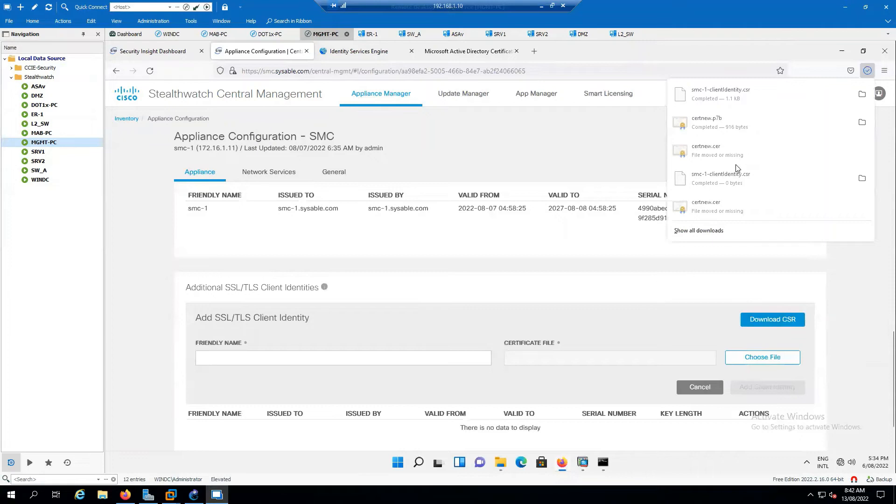
{"action": "left_click", "coordinate": [500, 461]}
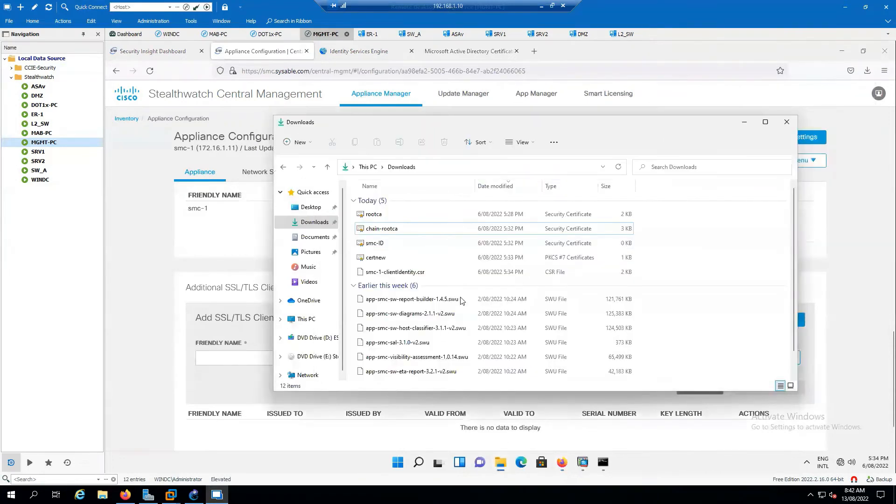
{"action": "left_click", "coordinate": [402, 273]}
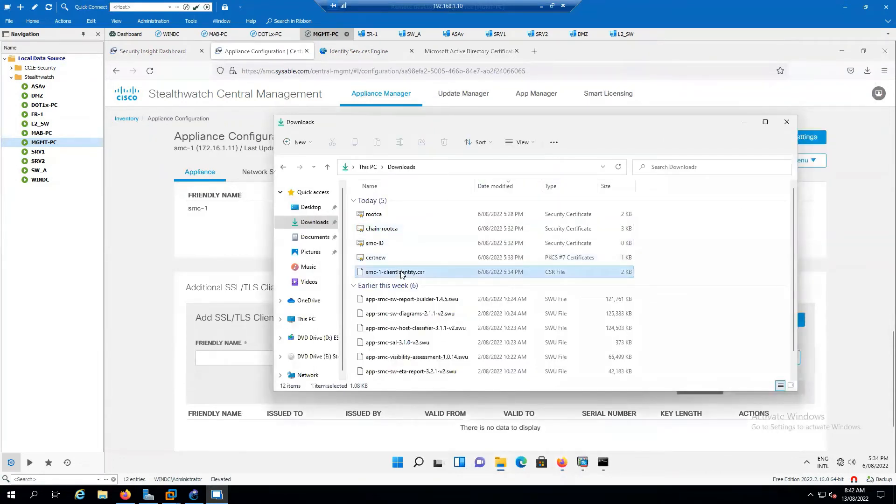
- Open smc-1-clientIdentity.csr in Notepad, copy the whole request text, and close it
{"action": "right_click", "coordinate": [401, 273]}
{"action": "mouse_move", "coordinate": [461, 307]}
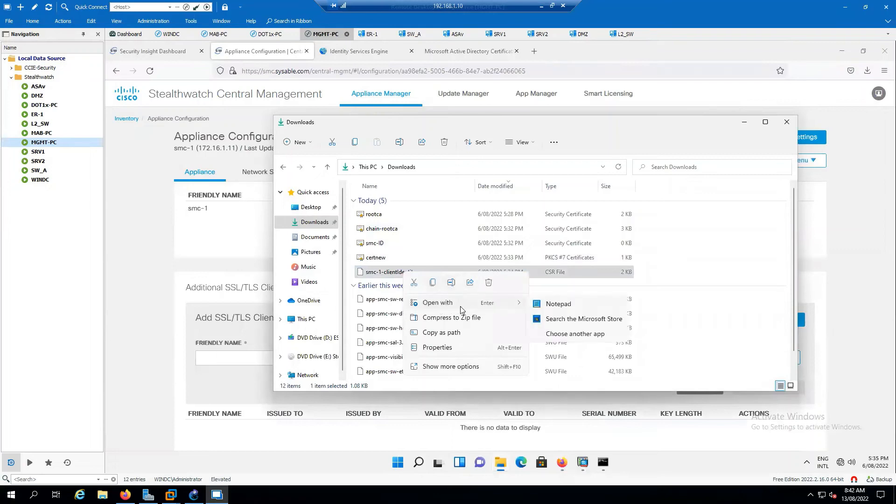
{"action": "left_click", "coordinate": [568, 304]}
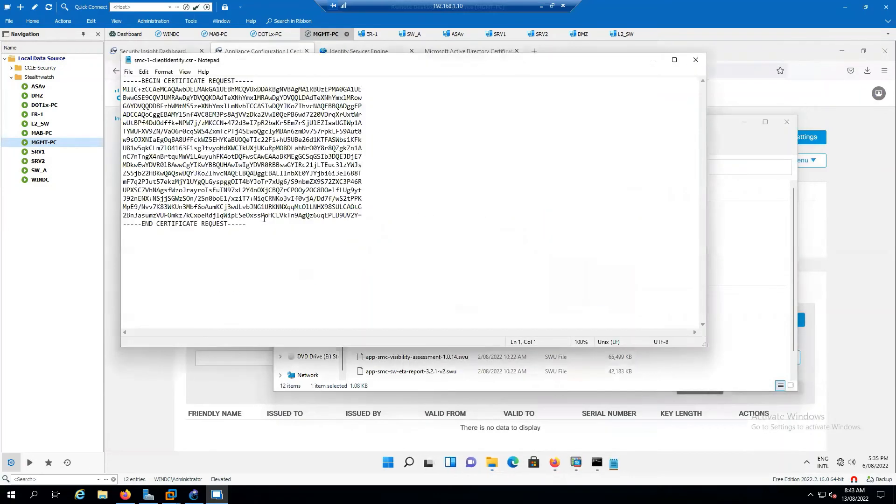
{"action": "left_click_drag", "start_coordinate": [264, 228], "coordinate": [128, 78]}
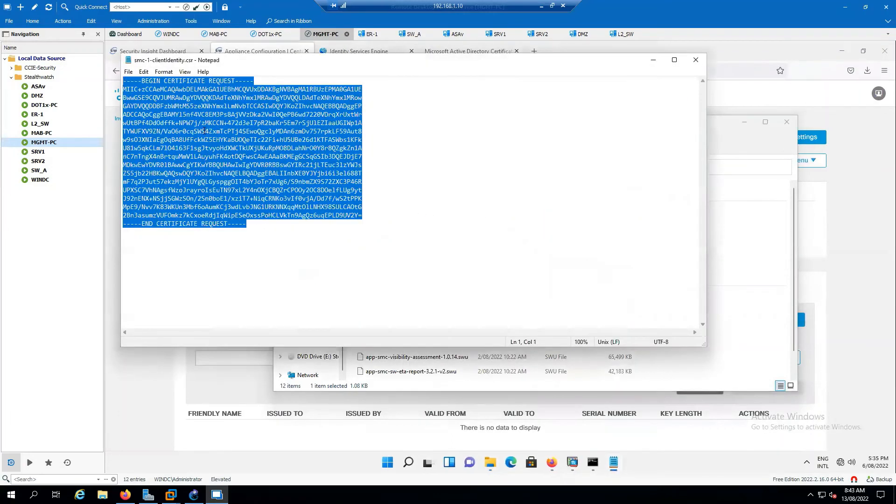
{"action": "left_click", "coordinate": [696, 60]}
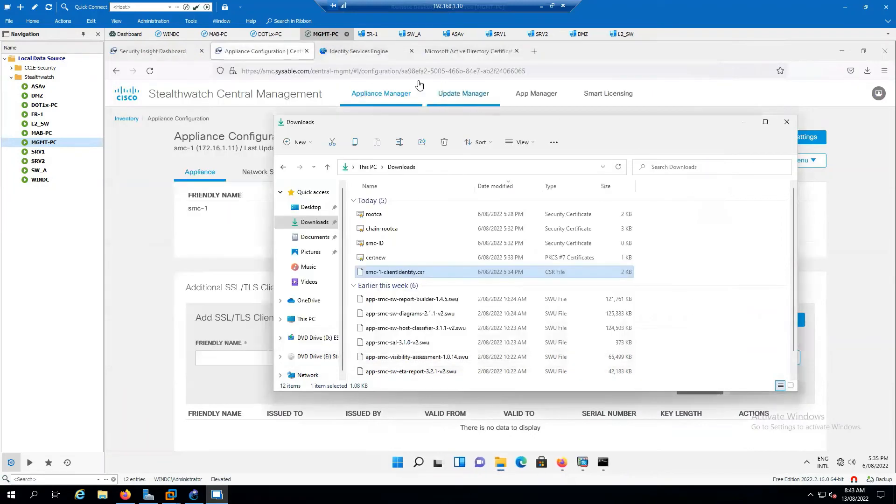
- Paste the copied CSR into a new advanced certificate request
{"action": "left_click", "coordinate": [468, 51]}
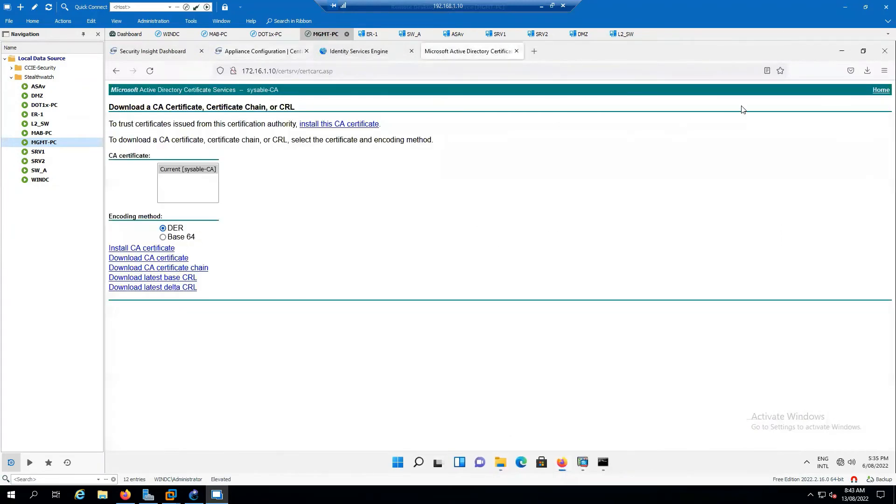
{"action": "left_click", "coordinate": [878, 91]}
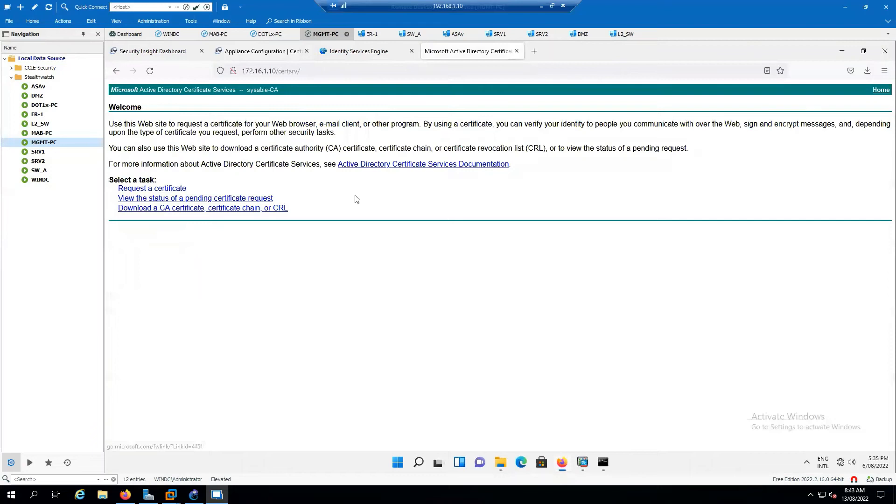
{"action": "left_click", "coordinate": [156, 190]}
{"action": "left_click", "coordinate": [232, 154]}
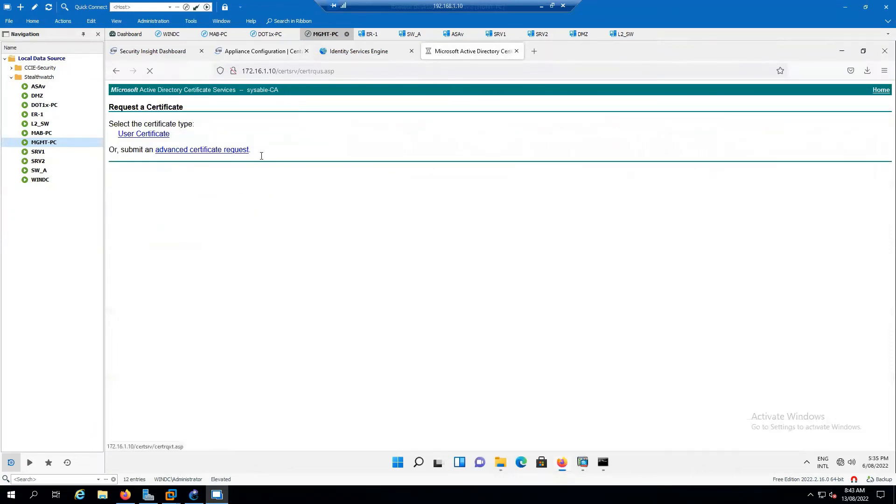
{"action": "left_click", "coordinate": [246, 156]}
{"action": "key", "text": "ctrl+v"}
- Submit with the Web Server template and download the issued certificate in Base 64
{"action": "left_click", "coordinate": [246, 219]}
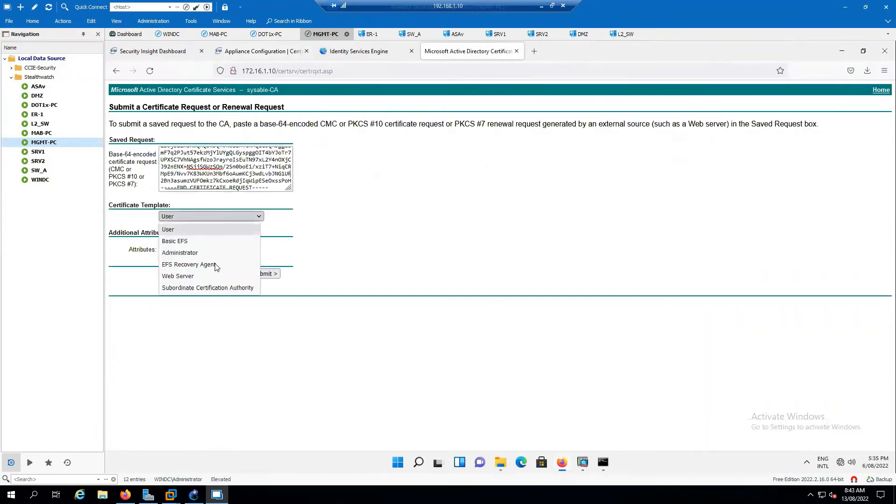
{"action": "left_click", "coordinate": [243, 274]}
{"action": "left_click", "coordinate": [265, 273]}
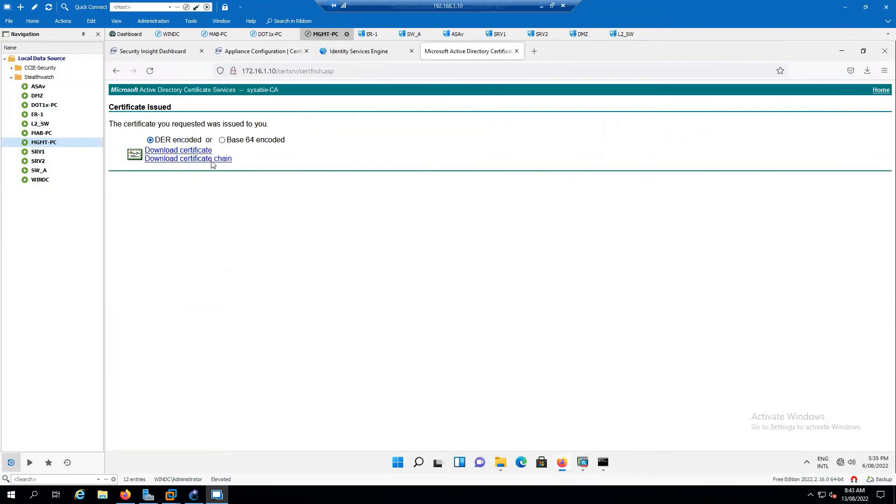
{"action": "left_click", "coordinate": [222, 140]}
{"action": "left_click", "coordinate": [199, 150]}
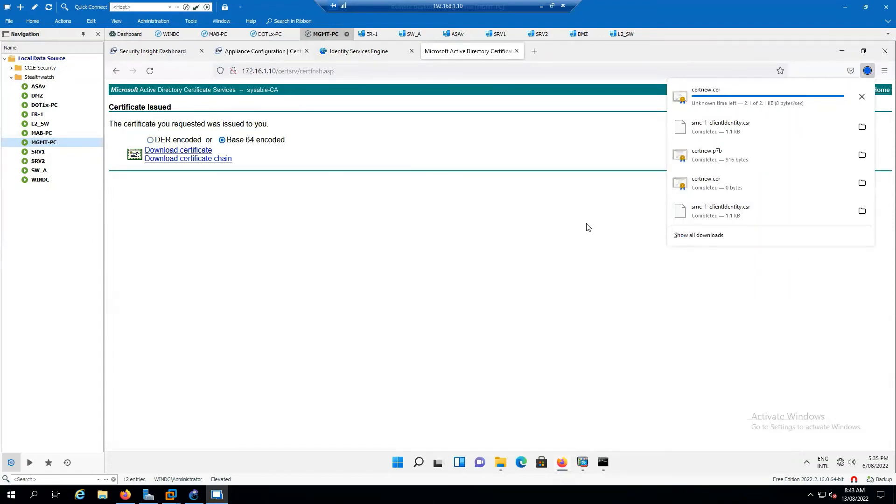
{"action": "left_click", "coordinate": [499, 464]}
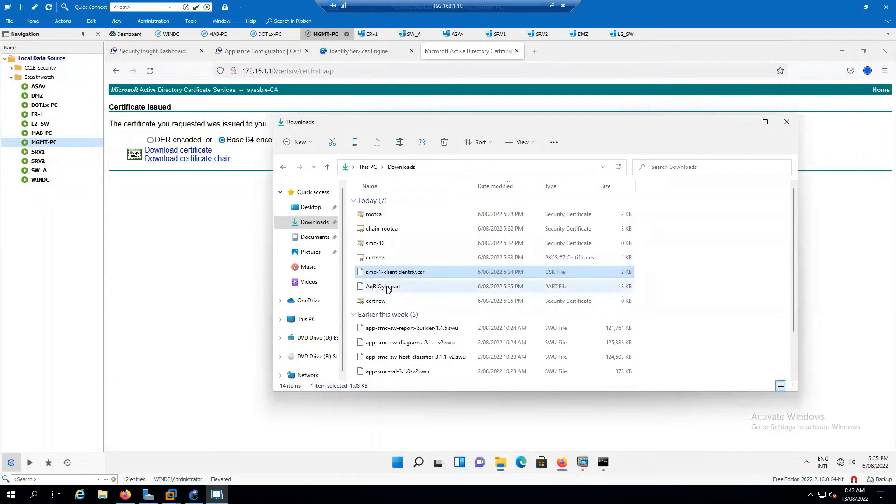
{"action": "left_click", "coordinate": [216, 307]}
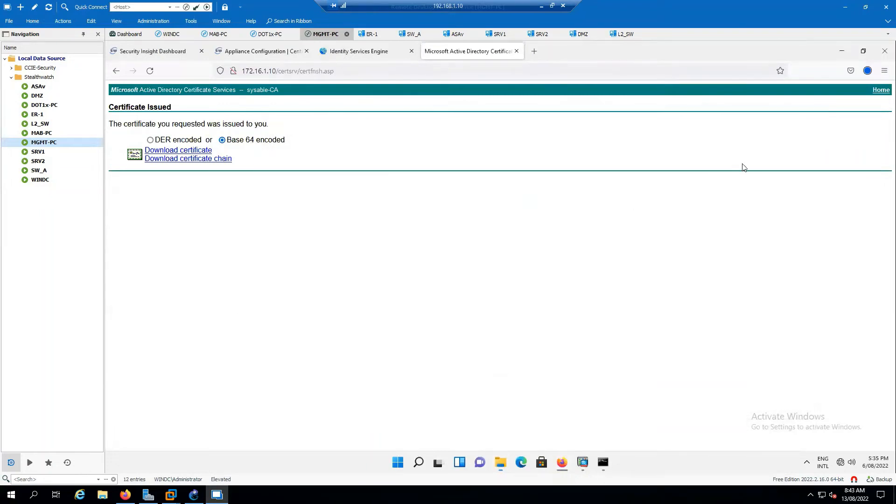
- Rename the downloaded certnew PKCS #7 file to SMC-ID1
{"action": "left_click", "coordinate": [868, 71]}
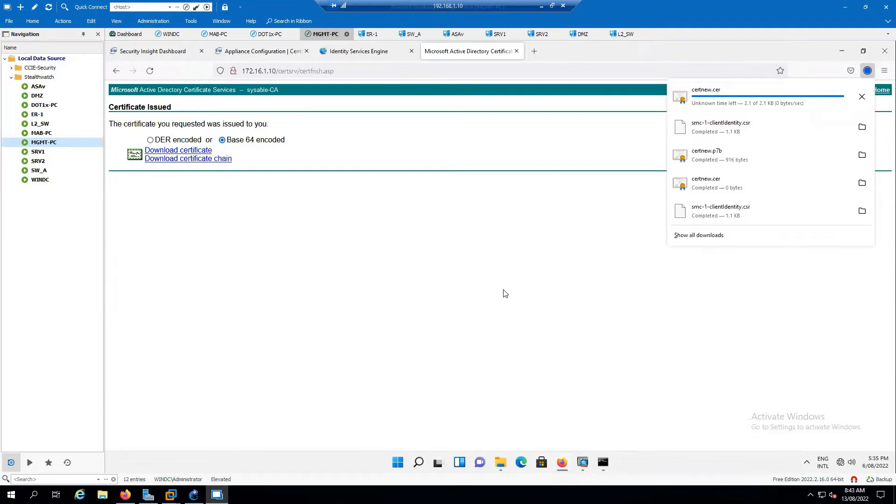
{"action": "left_click", "coordinate": [500, 461]}
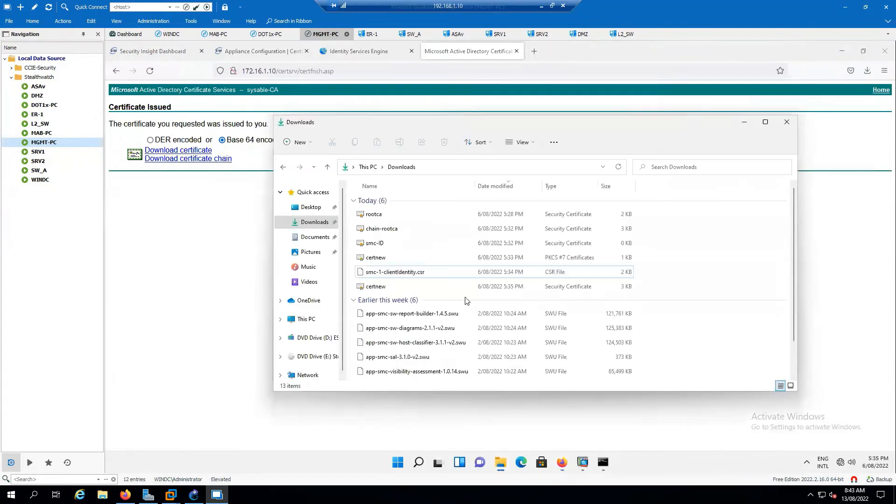
{"action": "right_click", "coordinate": [384, 259]}
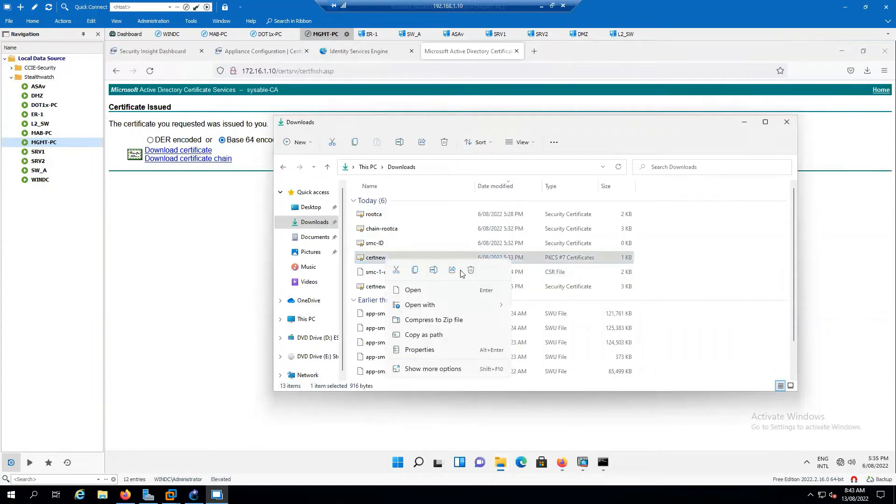
{"action": "left_click", "coordinate": [433, 273]}
{"action": "type", "text": "SMC"}
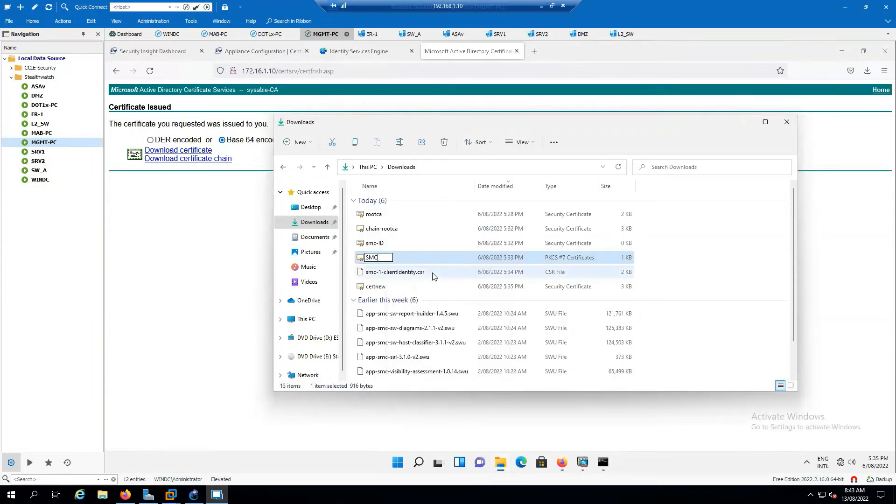
{"action": "type", "text": "-ID1"}
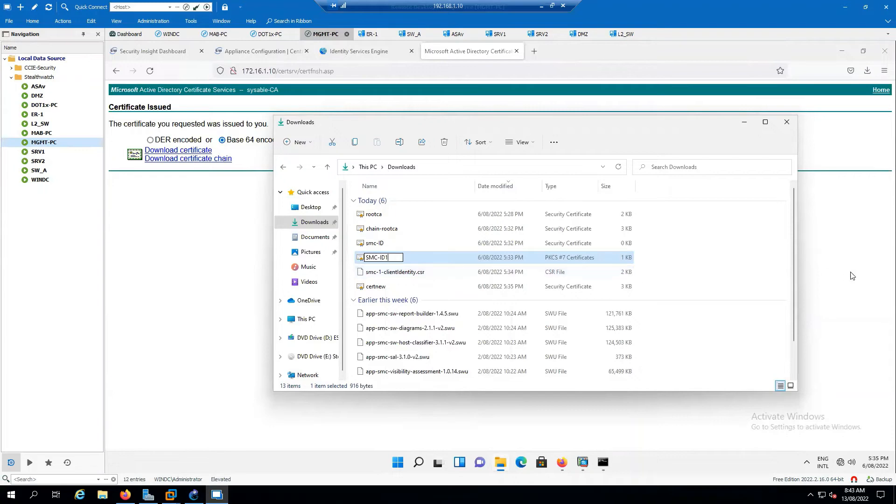
{"action": "left_click", "coordinate": [850, 273]}
{"action": "left_click", "coordinate": [263, 51]}
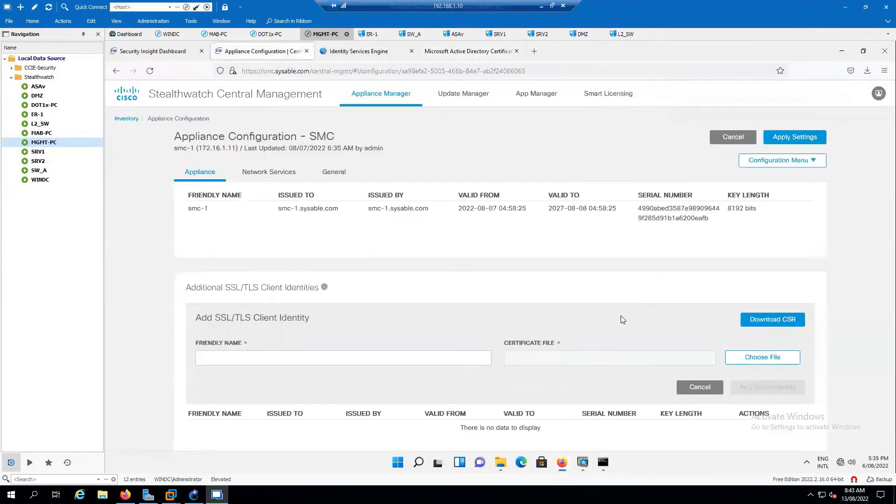
{"action": "left_click", "coordinate": [762, 357]}
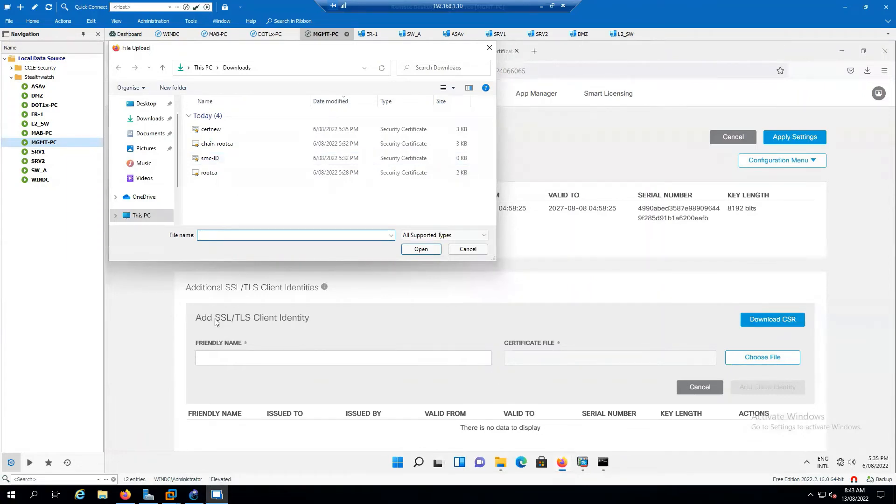
{"action": "left_click", "coordinate": [498, 463]}
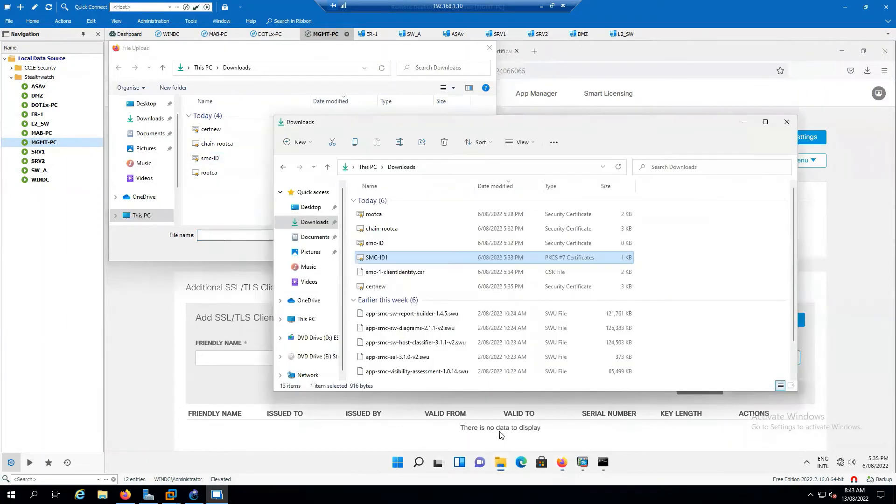
{"action": "left_click", "coordinate": [385, 260]}
{"action": "left_click", "coordinate": [389, 257]}
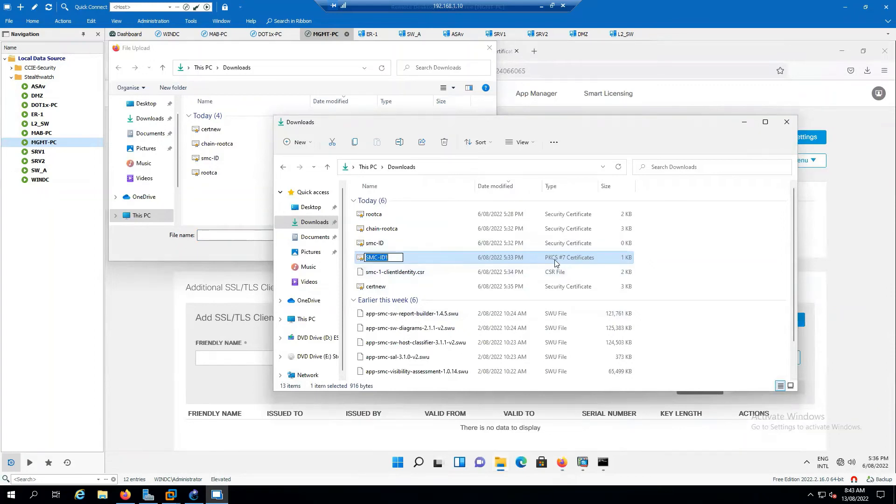
{"action": "left_click", "coordinate": [787, 122]}
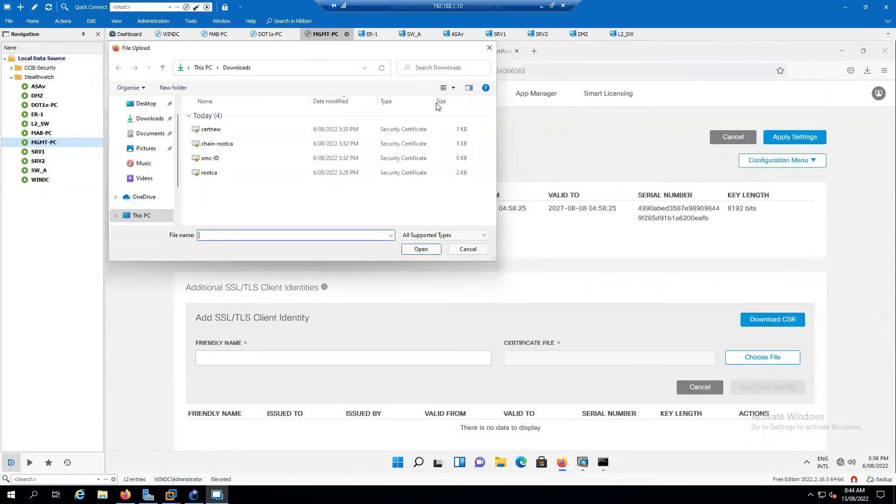
{"action": "left_click", "coordinate": [489, 48]}
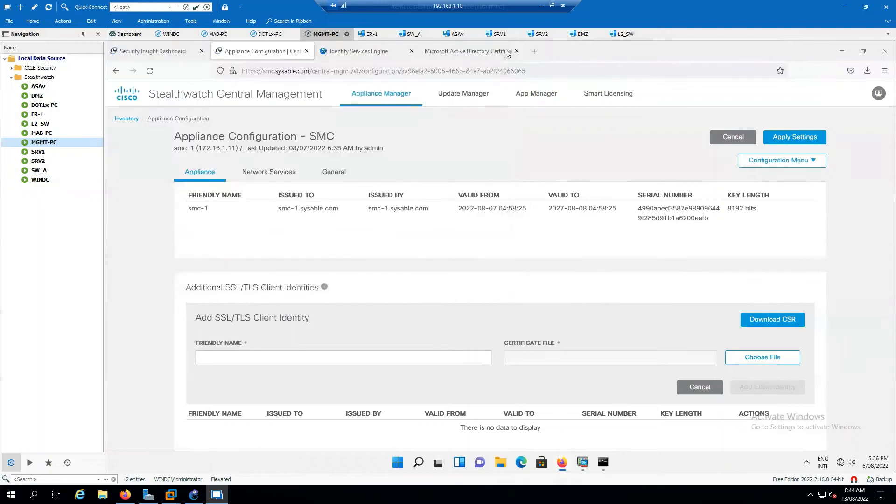
- Download the issued certificate again as certnew(1).cer and open File Explorer
{"action": "left_click", "coordinate": [467, 51]}
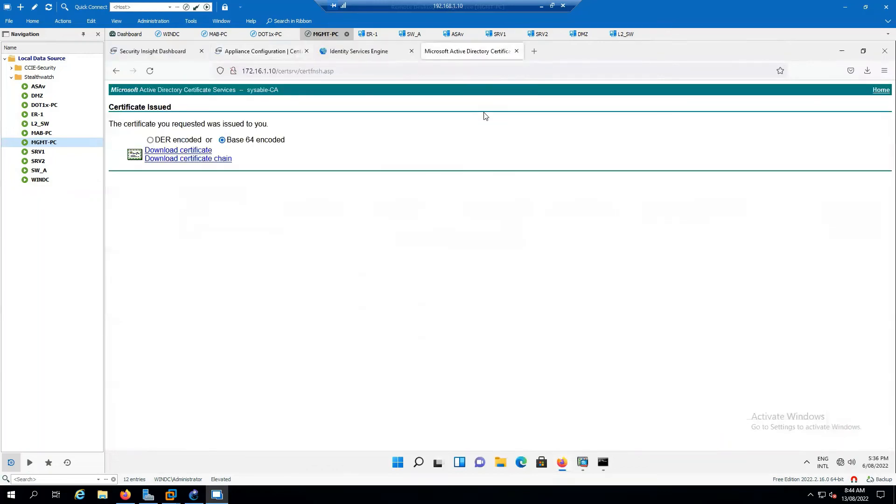
{"action": "left_click", "coordinate": [202, 155]}
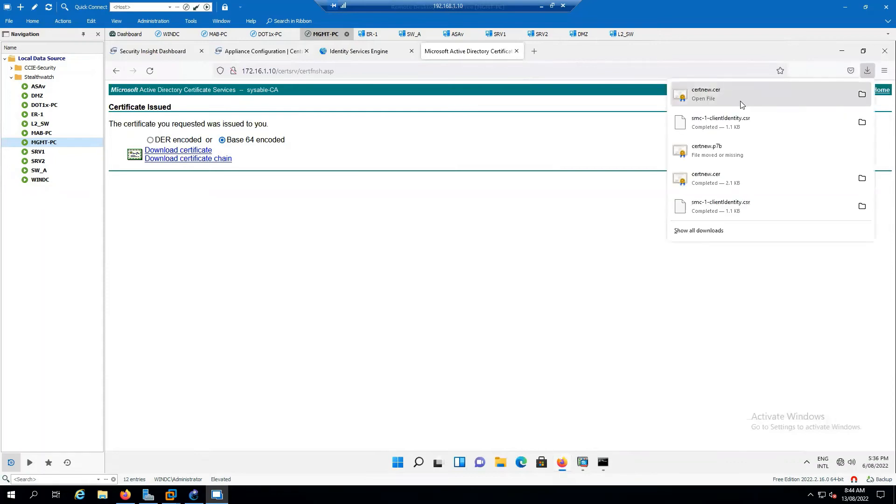
{"action": "left_click", "coordinate": [188, 150]}
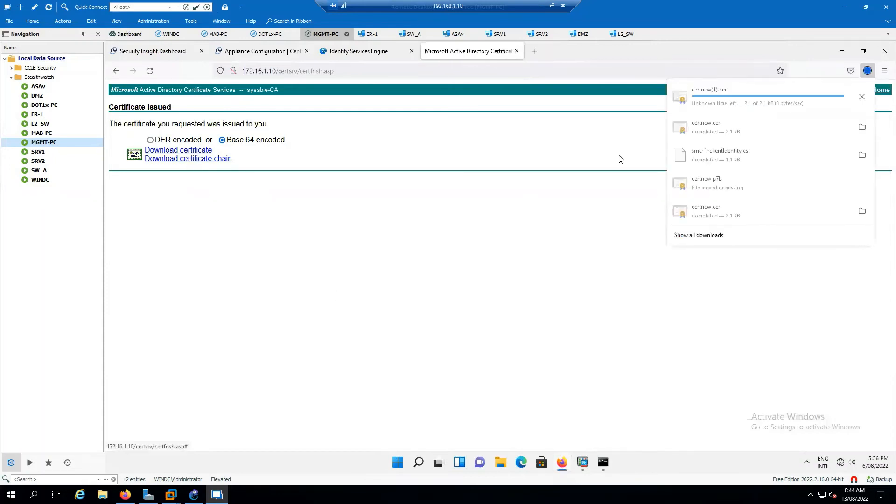
{"action": "left_click", "coordinate": [500, 462]}
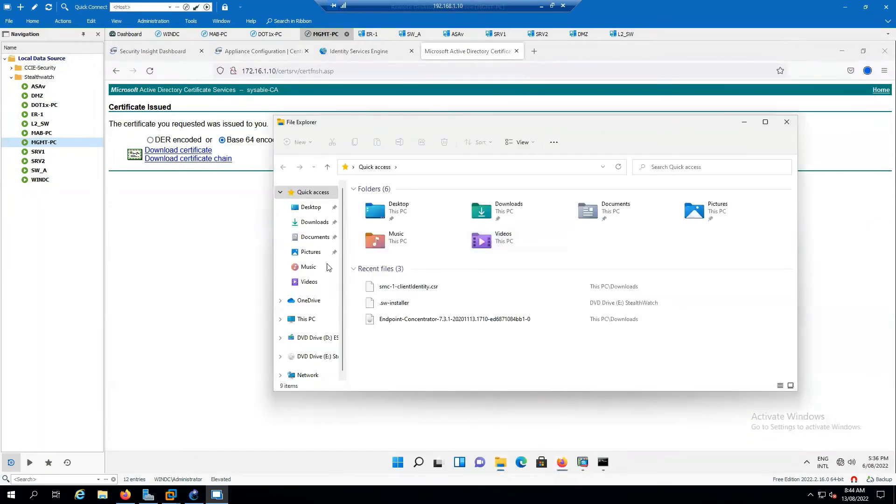
- Delete the old smc-1-clientIdentity.csr, SMC-ID1 and smc-ID files from Downloads
{"action": "left_click", "coordinate": [308, 223]}
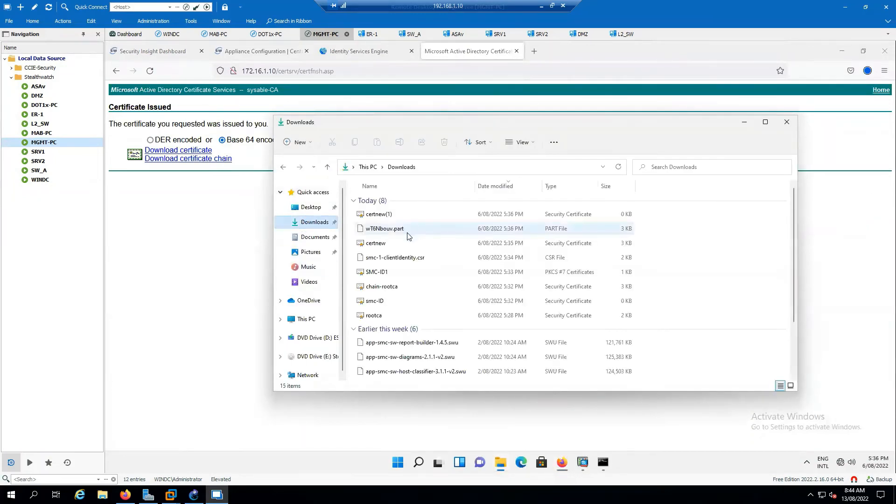
{"action": "right_click", "coordinate": [383, 218]}
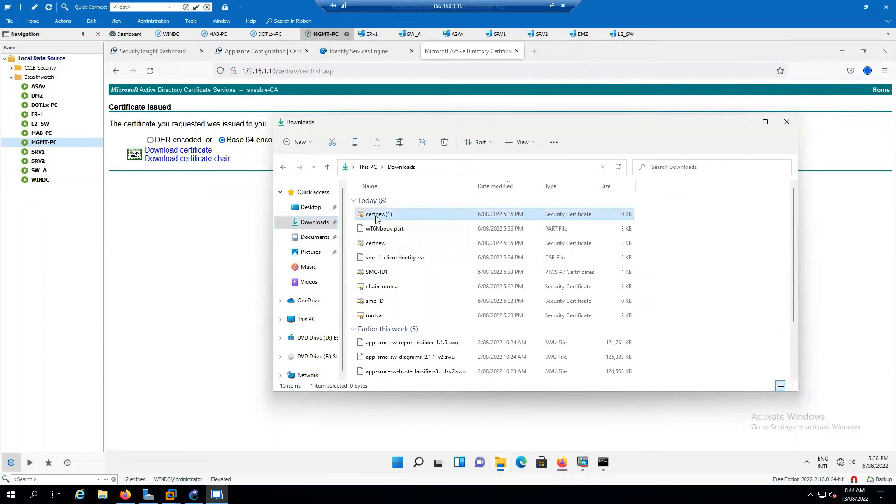
{"action": "left_click", "coordinate": [363, 246]}
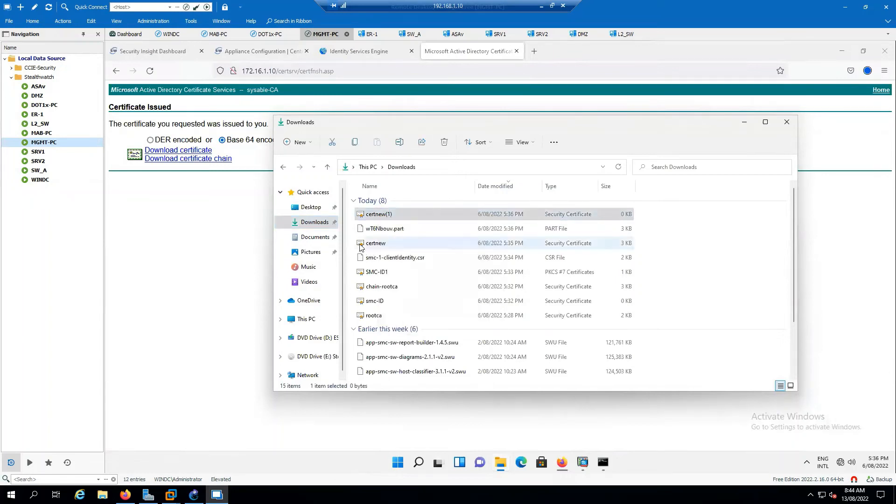
{"action": "left_click", "coordinate": [362, 246]}
{"action": "left_click", "coordinate": [386, 275]}
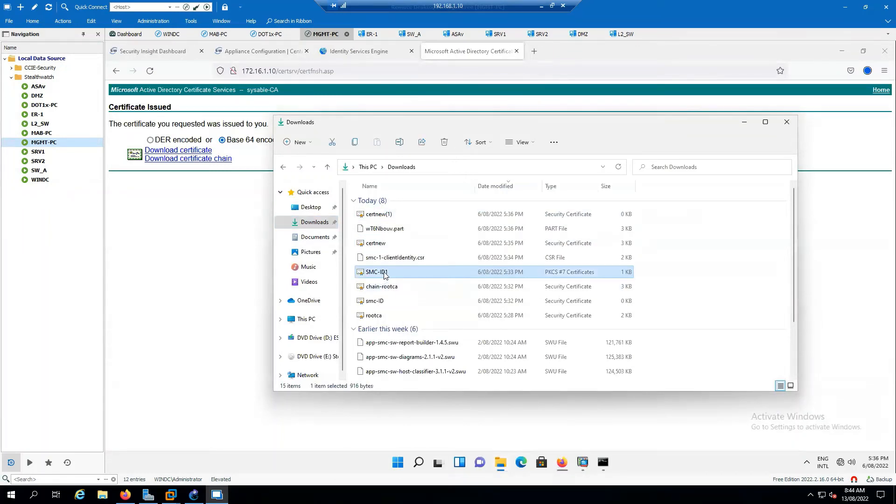
{"action": "left_click", "coordinate": [397, 261], "text": "ctrl"}
{"action": "left_click", "coordinate": [383, 302], "text": "ctrl"}
{"action": "right_click", "coordinate": [382, 302]}
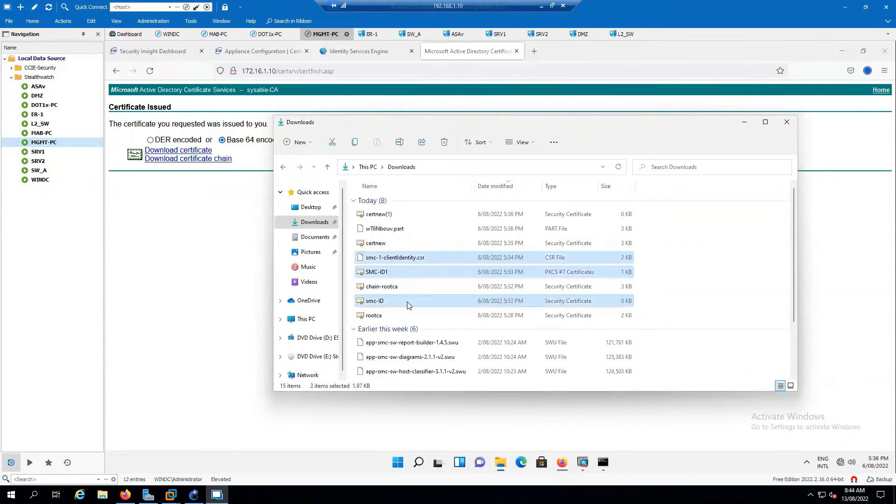
{"action": "left_click", "coordinate": [467, 312]}
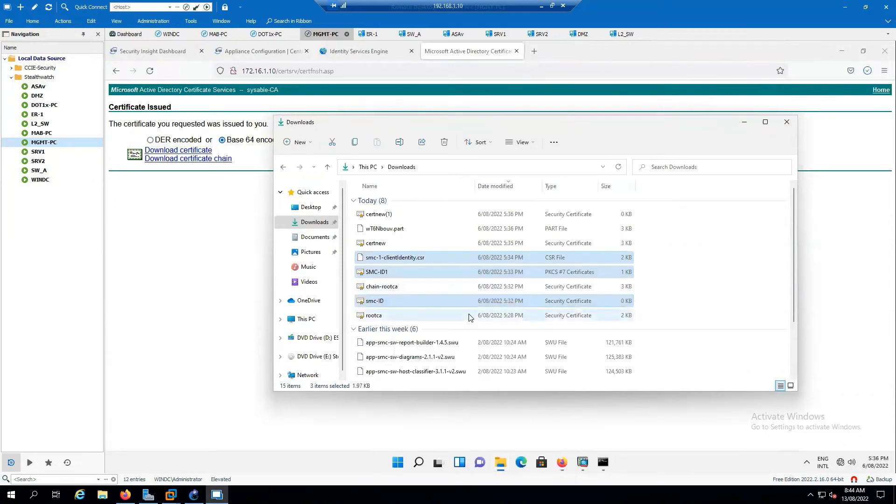
- Rename the certnew(1) certificate to SMC
{"action": "left_click", "coordinate": [382, 215]}
{"action": "right_click", "coordinate": [382, 216]}
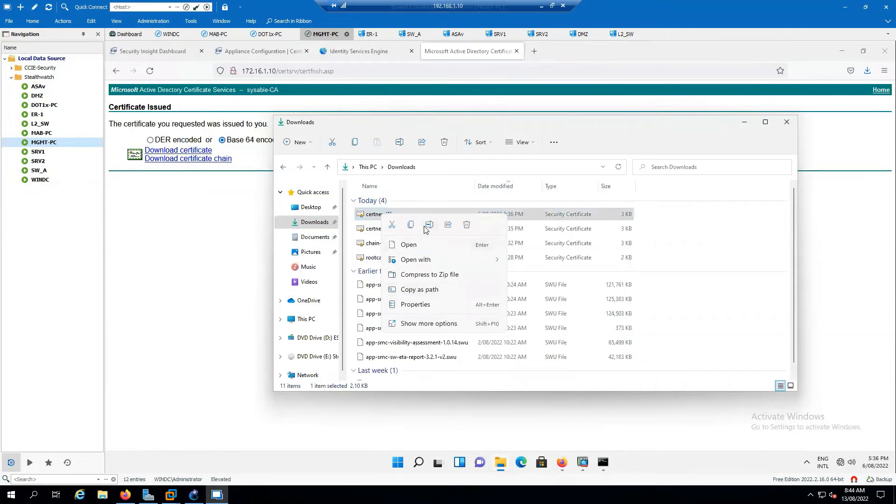
{"action": "left_click", "coordinate": [425, 228]}
{"action": "type", "text": "SMC"}
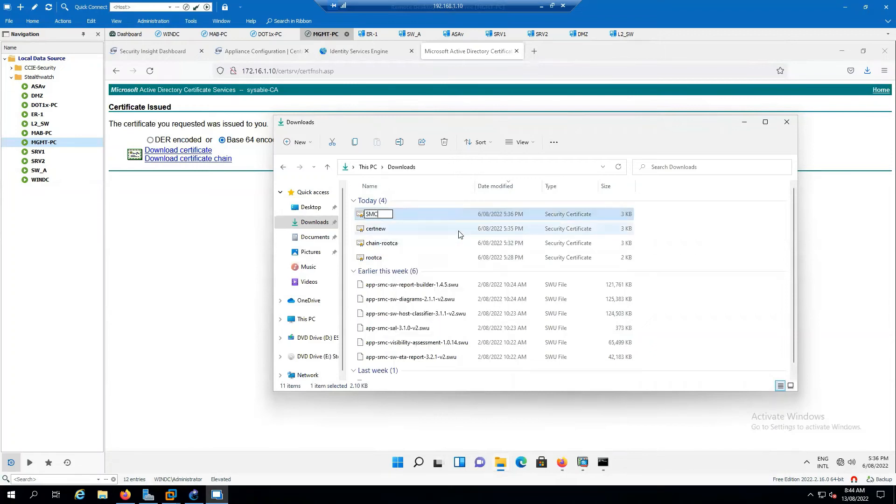
{"action": "left_click", "coordinate": [830, 226]}
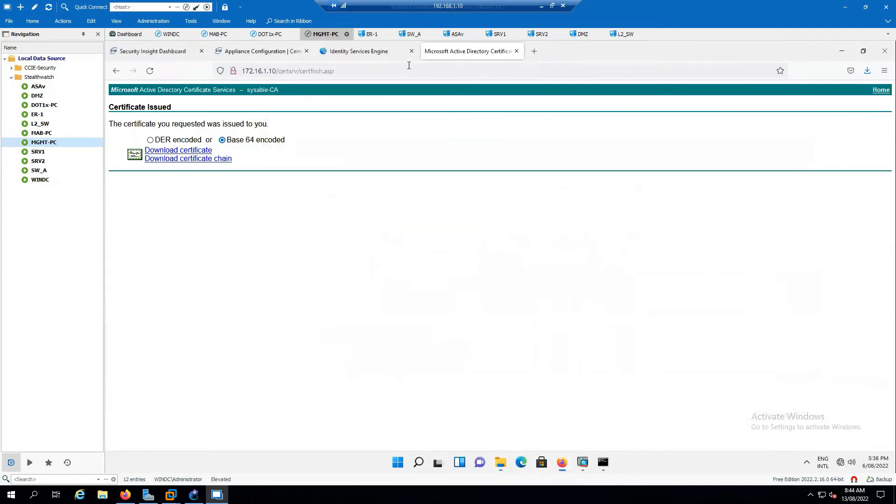
- Add client identity SSL-SMC using SMC.cer with chain-rootca as its chain file
{"action": "left_click", "coordinate": [261, 51]}
{"action": "left_click", "coordinate": [753, 358]}
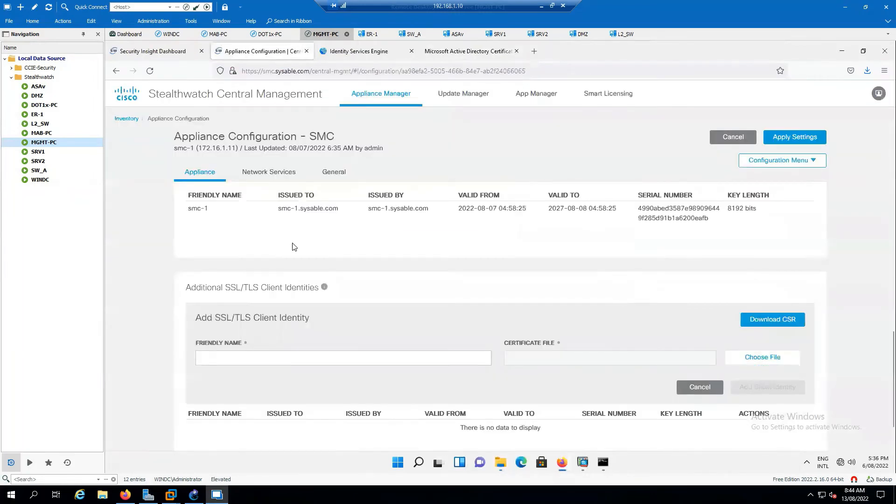
{"action": "left_click", "coordinate": [207, 129]}
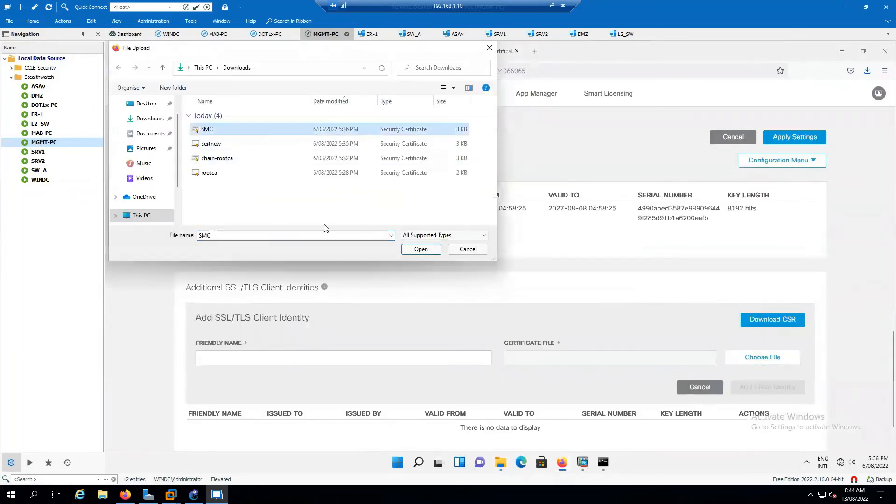
{"action": "left_click", "coordinate": [421, 249]}
{"action": "type", "text": "SS"}
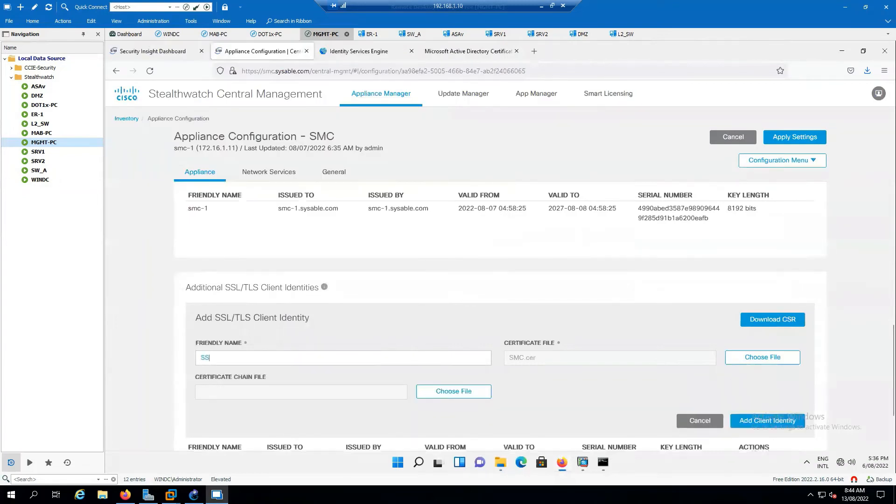
{"action": "type", "text": "L-SMC"}
{"action": "left_click", "coordinate": [442, 395]}
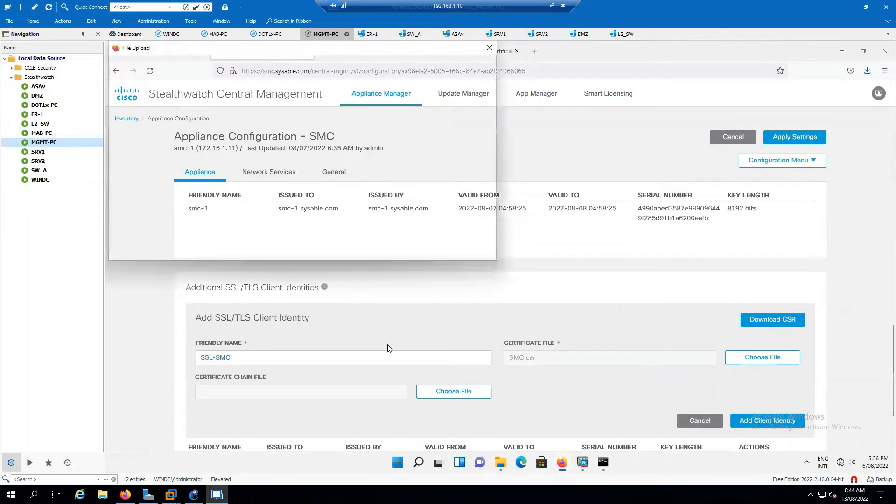
{"action": "left_click", "coordinate": [219, 159]}
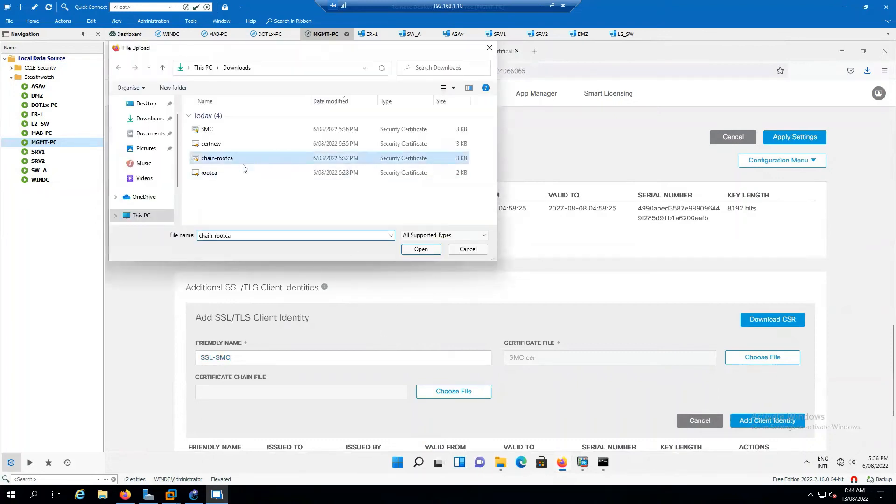
{"action": "left_click", "coordinate": [411, 250]}
{"action": "left_click", "coordinate": [796, 426]}
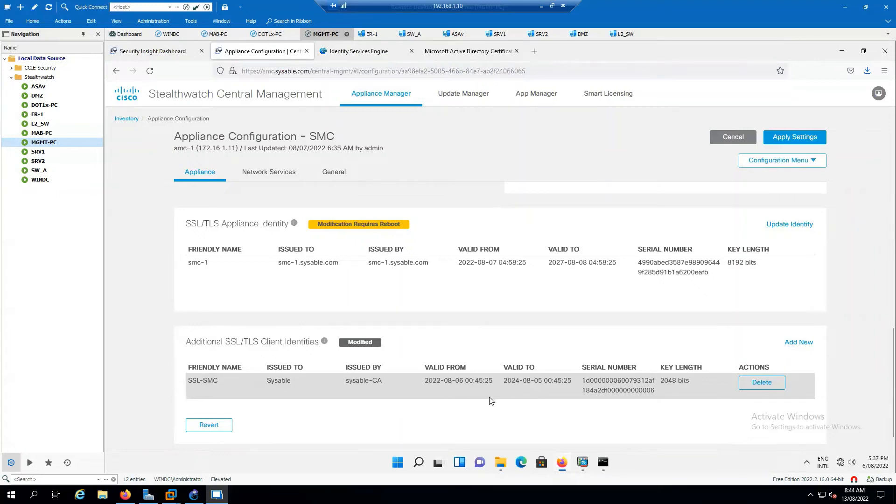
{"action": "left_click", "coordinate": [793, 224]}
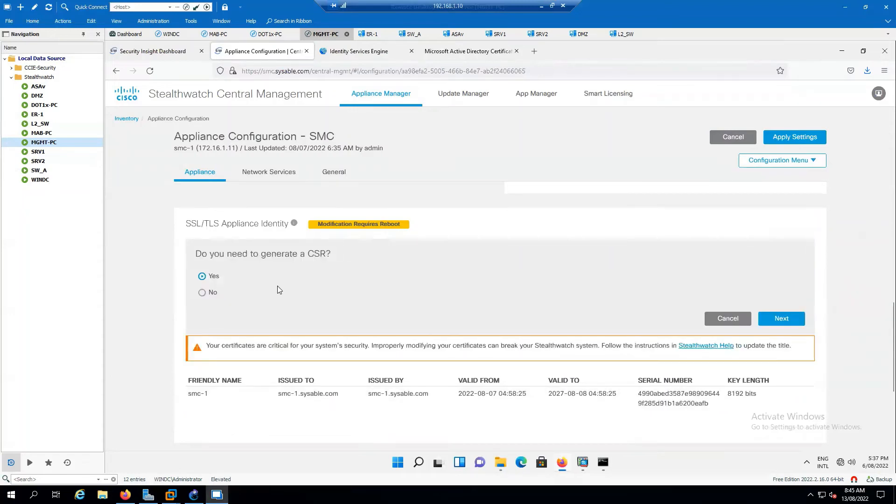
{"action": "scroll", "coordinate": [638, 299], "scroll_direction": "down", "scroll_amount": 3}
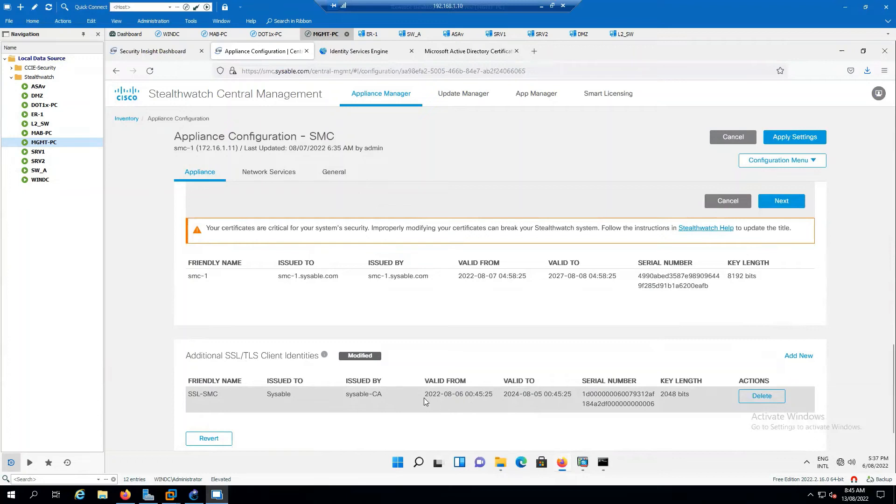
{"action": "scroll", "coordinate": [637, 265], "scroll_direction": "up", "scroll_amount": 3}
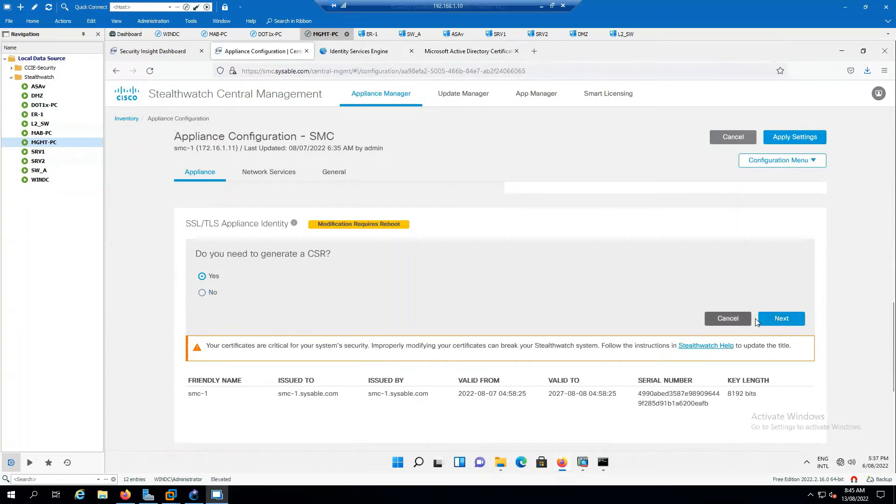
{"action": "left_click", "coordinate": [770, 320]}
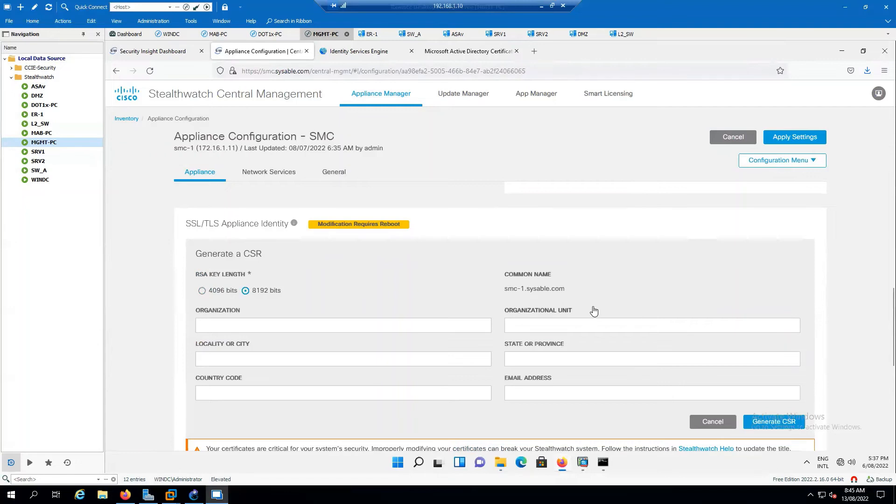
{"action": "scroll", "coordinate": [593, 310], "scroll_direction": "down", "scroll_amount": 3}
{"action": "left_click", "coordinate": [730, 309]}
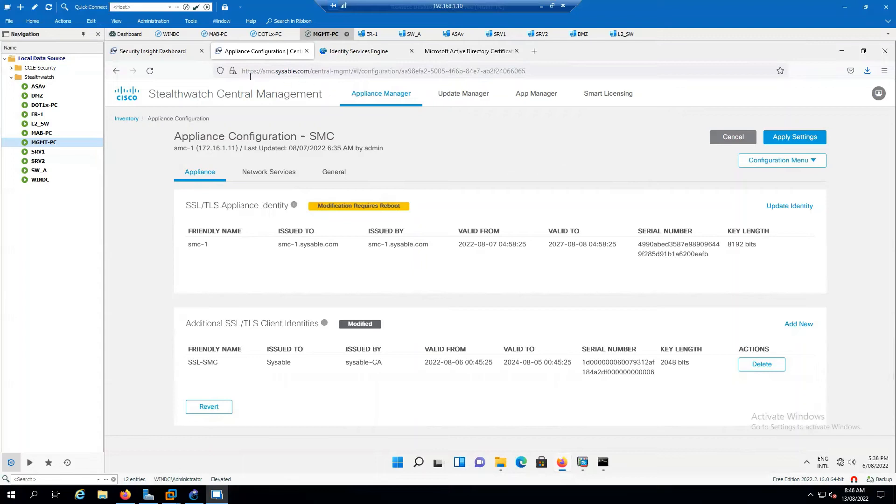
- Inspect the smc-1.sysable.com site certificate through the connection security details and Page Info
{"action": "left_click", "coordinate": [232, 71]}
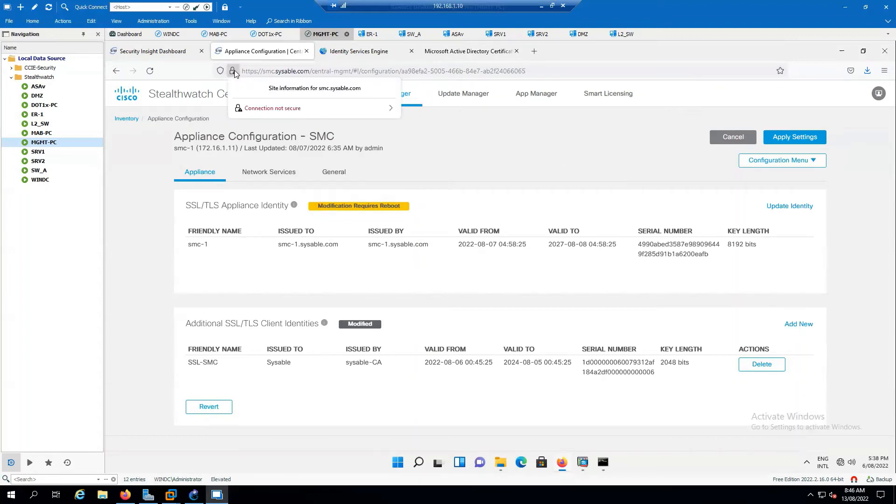
{"action": "left_click", "coordinate": [390, 108]}
{"action": "left_click", "coordinate": [542, 158]}
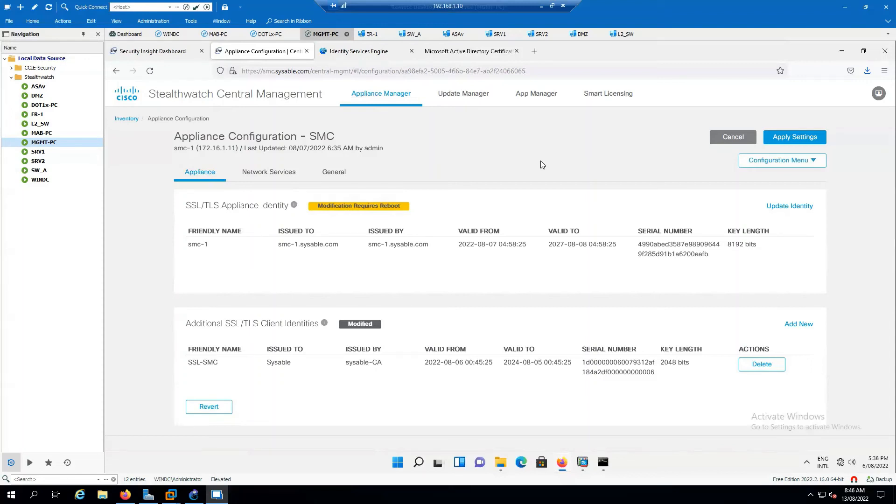
{"action": "left_click", "coordinate": [233, 71]}
{"action": "left_click", "coordinate": [333, 112]}
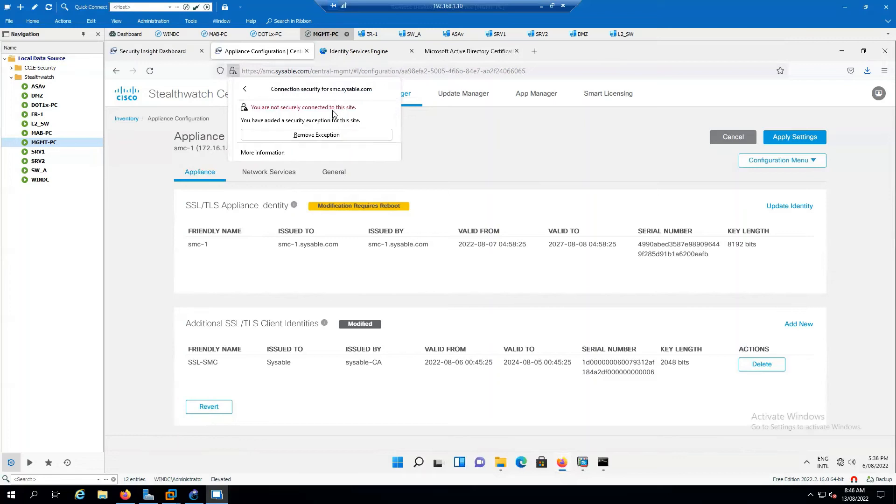
{"action": "left_click", "coordinate": [268, 155]}
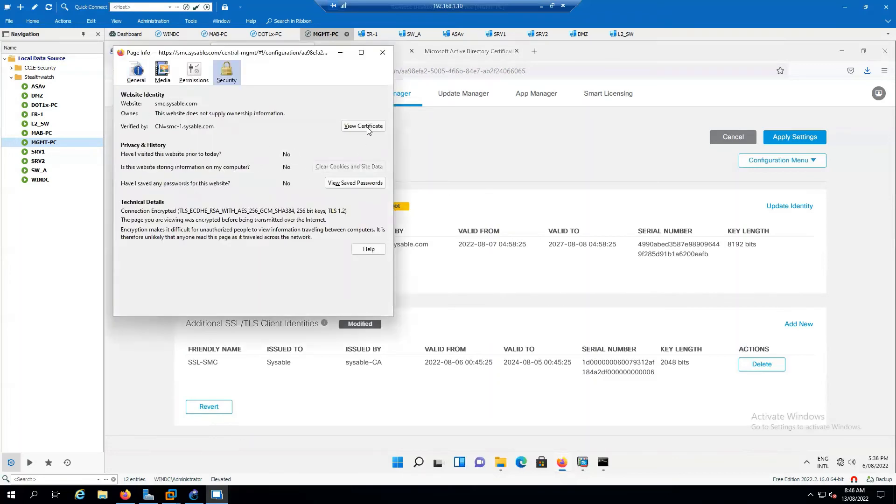
{"action": "left_click", "coordinate": [363, 126]}
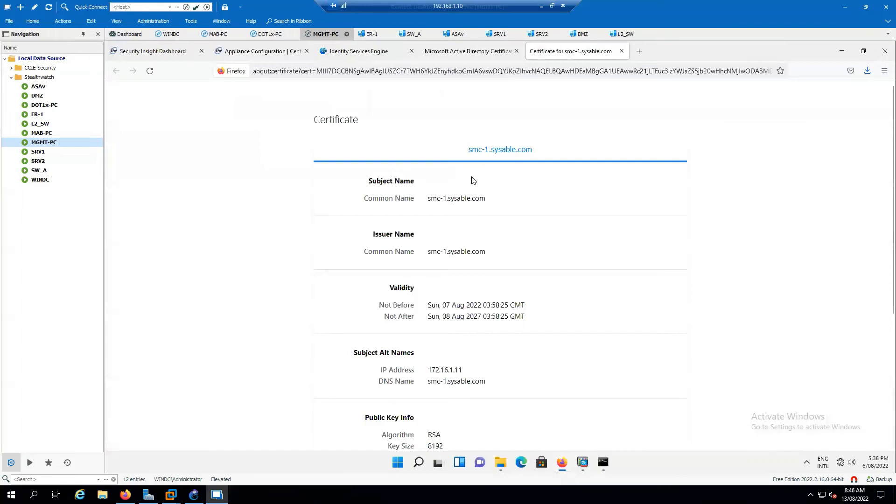
{"action": "scroll", "coordinate": [485, 196], "scroll_direction": "down", "scroll_amount": 2}
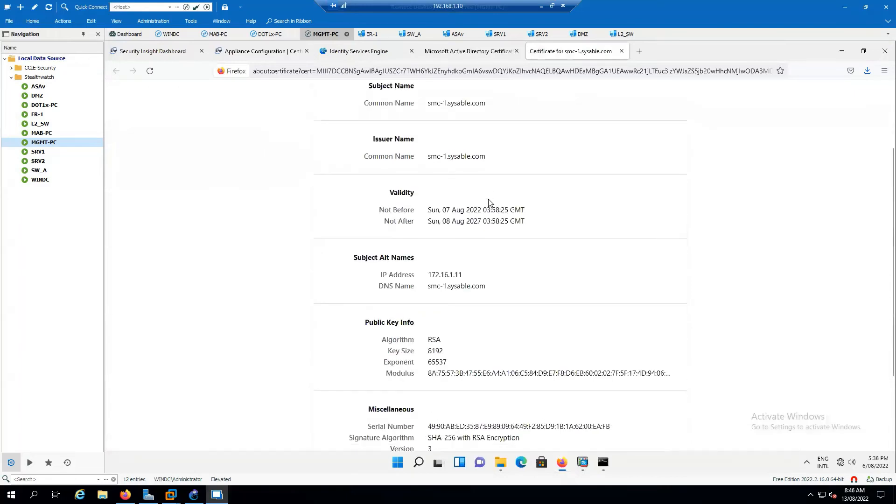
{"action": "mouse_move", "coordinate": [488, 217]}
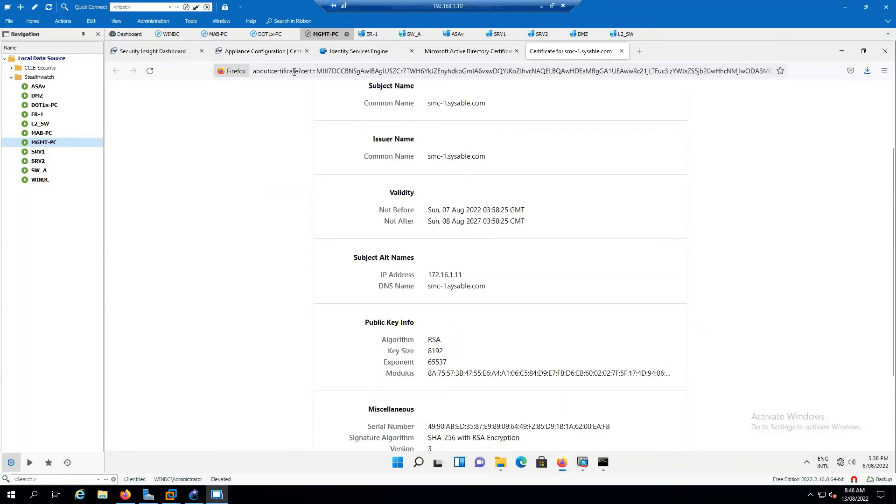
- Close the certificate and Page Info windows and return to the SMC Network Services settings
{"action": "left_click", "coordinate": [621, 51]}
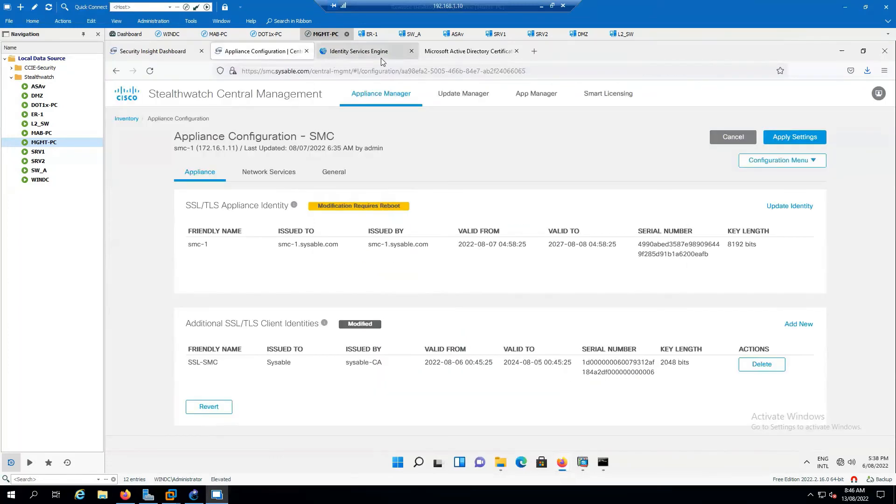
{"action": "left_click", "coordinate": [433, 52]}
{"action": "left_click", "coordinate": [243, 51]}
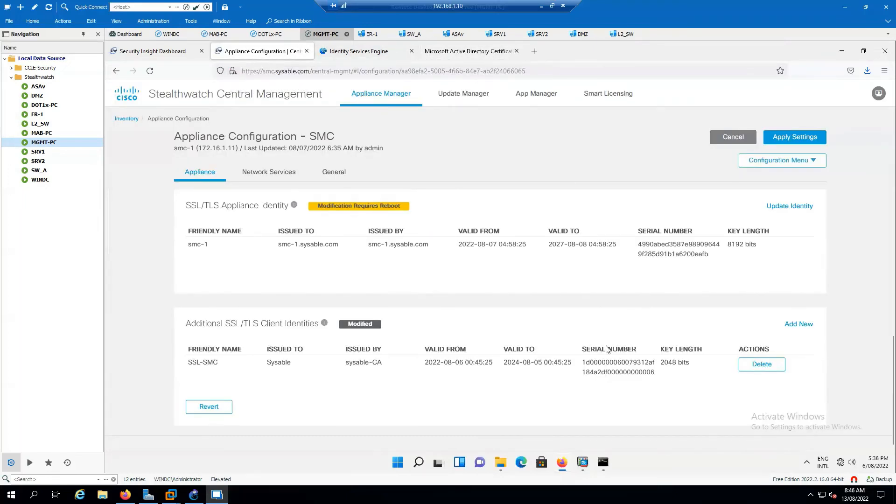
{"action": "mouse_move", "coordinate": [567, 466]}
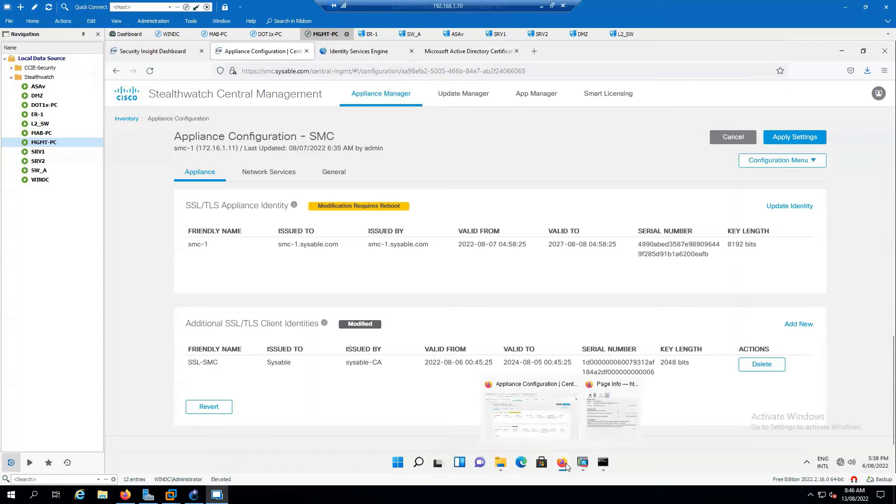
{"action": "left_click", "coordinate": [604, 420]}
{"action": "left_click", "coordinate": [383, 52]}
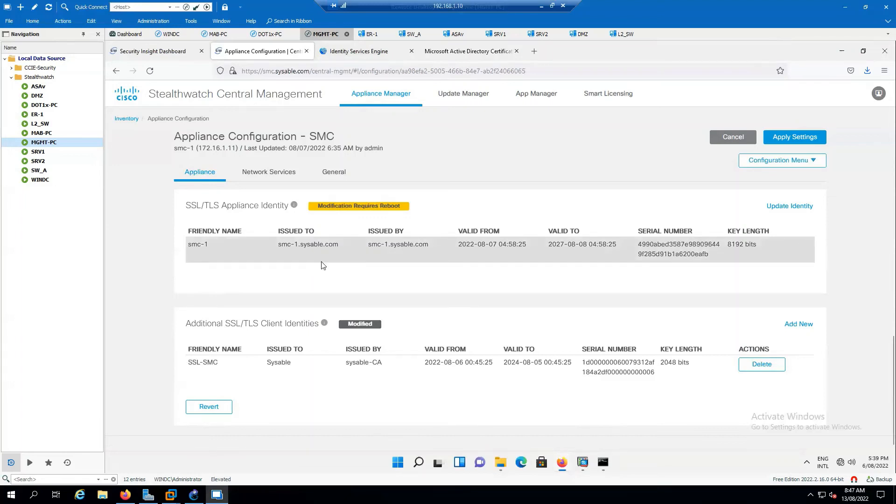
{"action": "scroll", "coordinate": [632, 326], "scroll_direction": "up", "scroll_amount": 5}
{"action": "scroll", "coordinate": [616, 335], "scroll_direction": "up", "scroll_amount": 2}
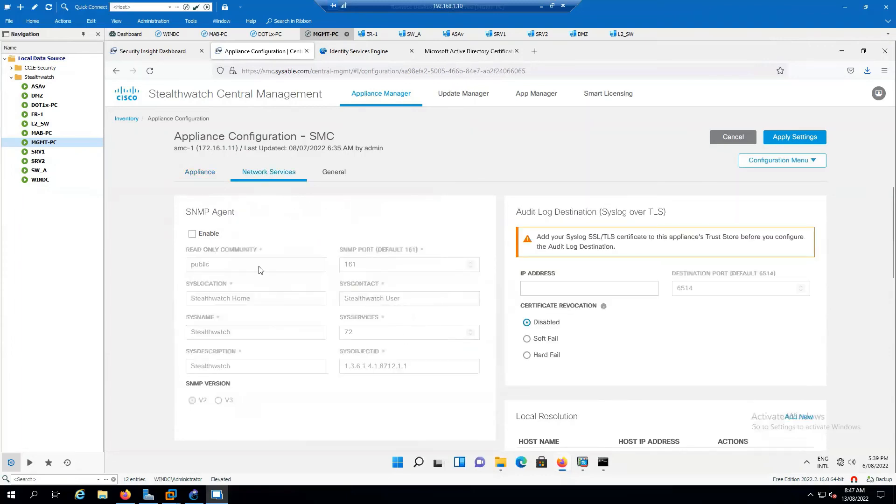
- Leave the SNMP Agent disabled and review the NTP, DNS and proxy settings below it
{"action": "left_click", "coordinate": [192, 234]}
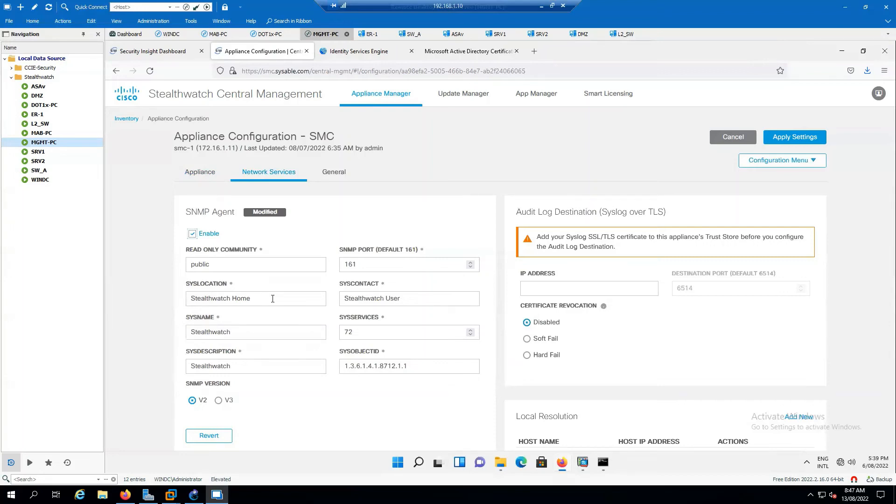
{"action": "left_click", "coordinate": [192, 233]}
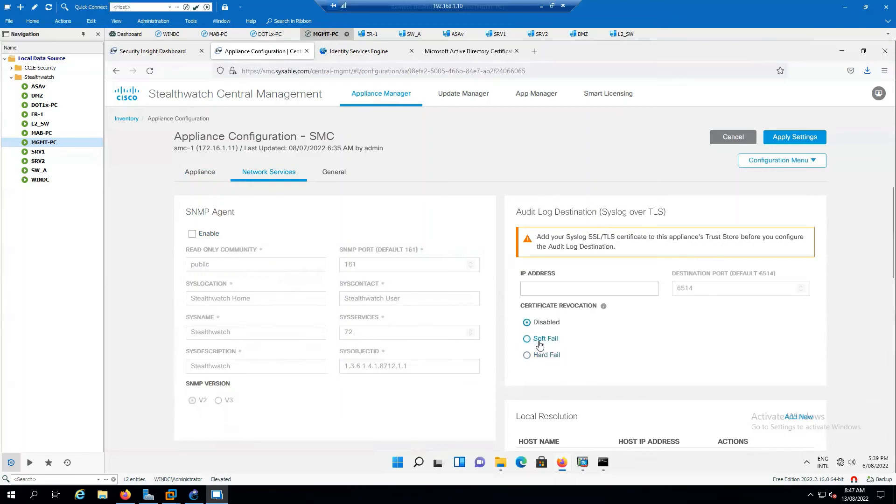
{"action": "mouse_move", "coordinate": [606, 310]}
{"action": "scroll", "coordinate": [619, 351], "scroll_direction": "down", "scroll_amount": 3}
{"action": "scroll", "coordinate": [619, 352], "scroll_direction": "down", "scroll_amount": 1}
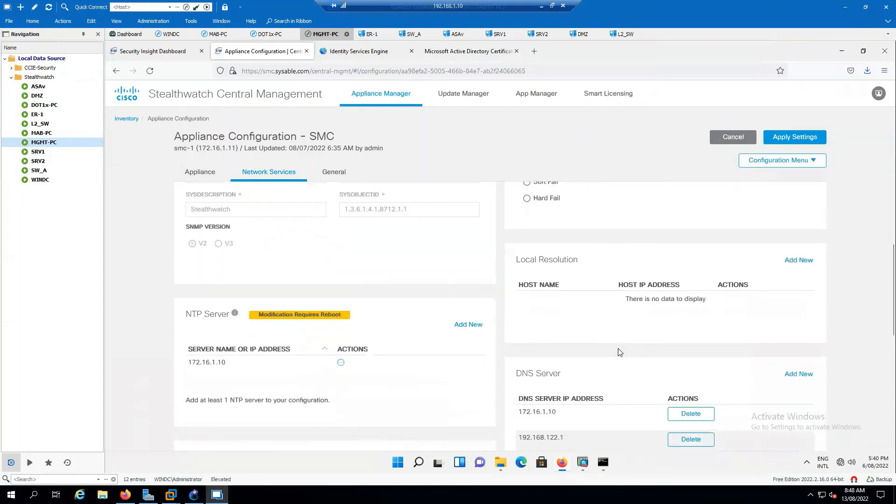
{"action": "scroll", "coordinate": [616, 348], "scroll_direction": "down", "scroll_amount": 2}
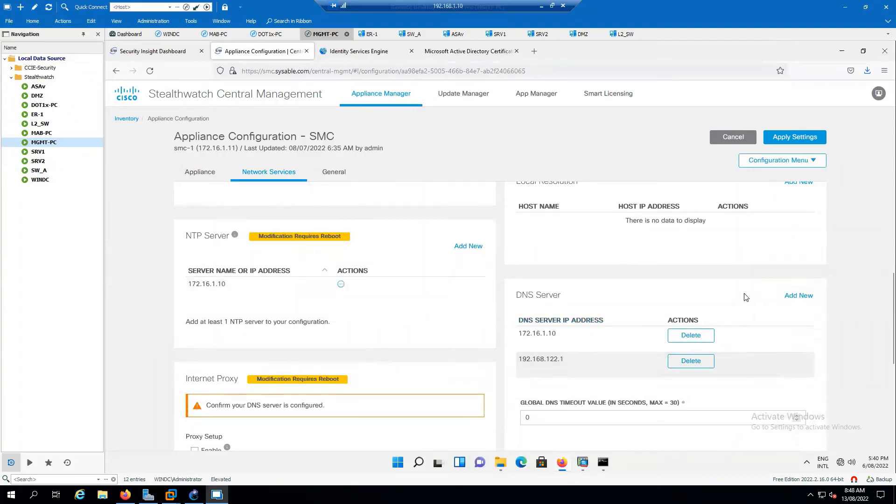
{"action": "scroll", "coordinate": [543, 290], "scroll_direction": "down", "scroll_amount": 3}
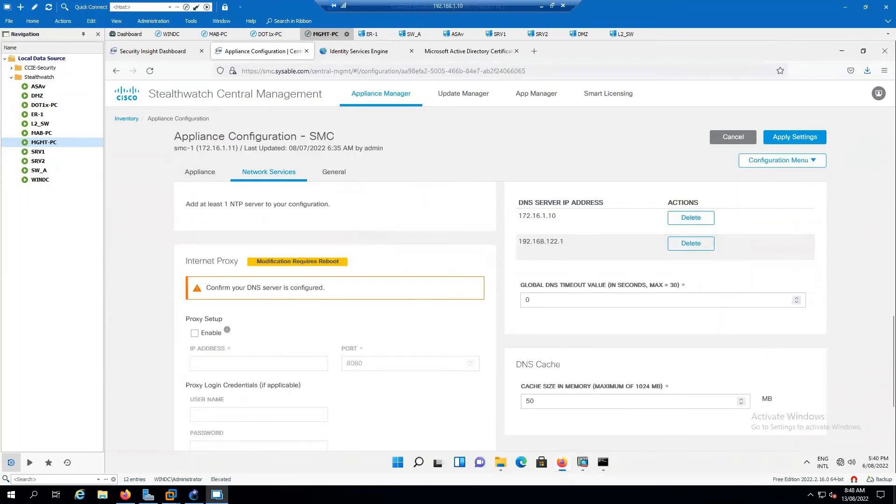
- Draw a red mark above WSA in the topology diagram, then keep reviewing the network services
{"action": "key", "text": "alt+Tab"}
{"action": "mouse_move", "coordinate": [469, 99]}
{"action": "left_mouse_down"}
{"action": "mouse_move", "coordinate": [508, 97]}
{"action": "mouse_move", "coordinate": [518, 154]}
{"action": "mouse_move", "coordinate": [476, 153]}
{"action": "mouse_move", "coordinate": [475, 100]}
{"action": "left_mouse_up"}
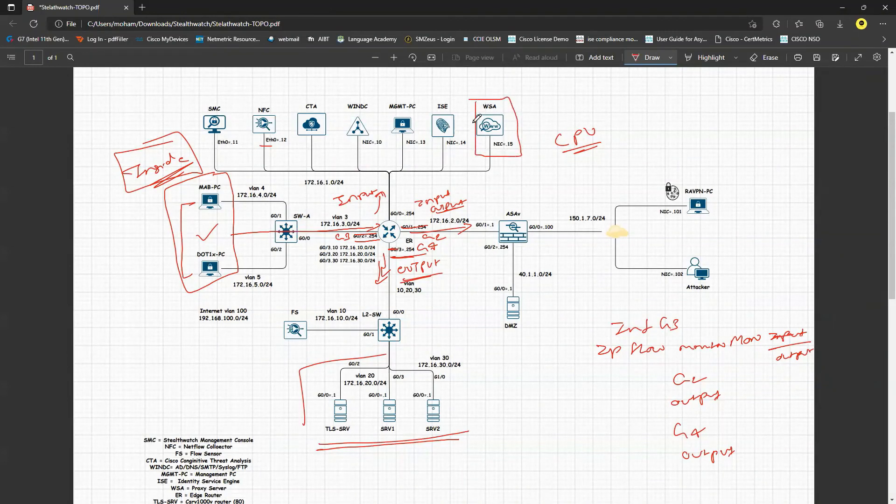
{"action": "key", "text": "alt+Tab"}
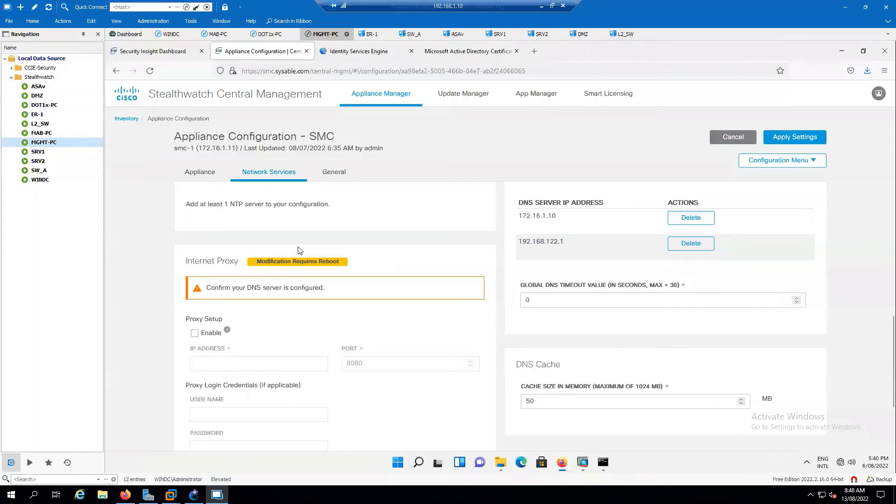
{"action": "scroll", "coordinate": [582, 295], "scroll_direction": "down", "scroll_amount": 1}
{"action": "scroll", "coordinate": [582, 297], "scroll_direction": "down", "scroll_amount": 2}
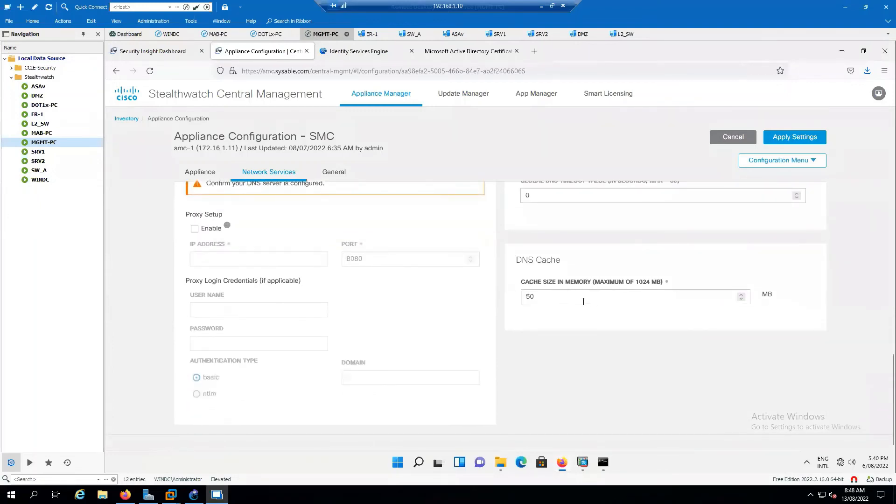
{"action": "scroll", "coordinate": [582, 347], "scroll_direction": "up", "scroll_amount": 7}
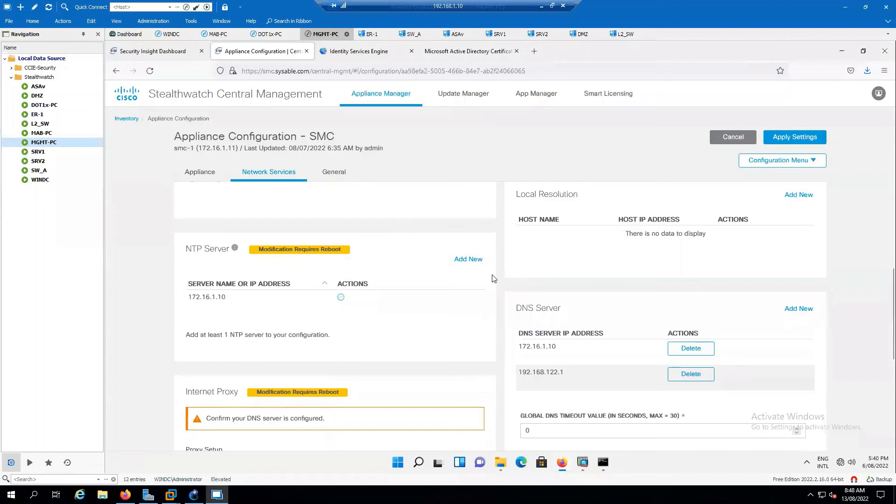
- Enter the opening message 'Welcome to Sysable Stelathwatch Management Console' on the General tab
{"action": "left_click", "coordinate": [334, 183]}
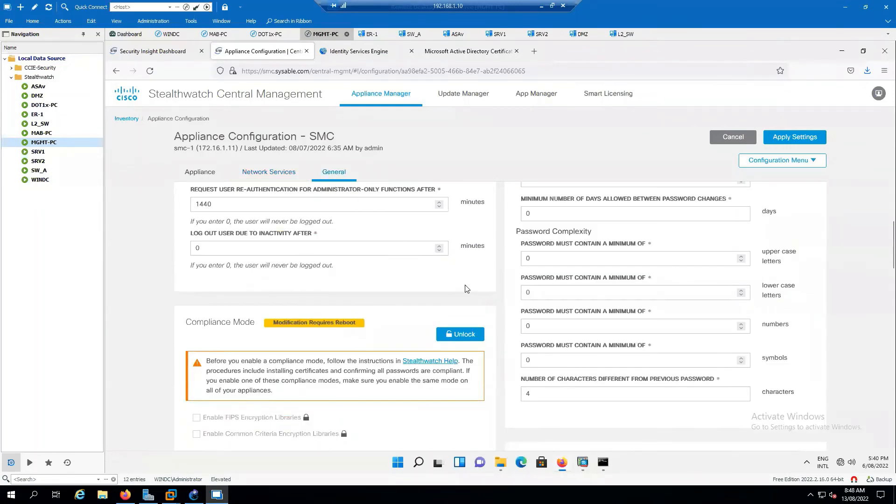
{"action": "scroll", "coordinate": [467, 288], "scroll_direction": "up", "scroll_amount": 4}
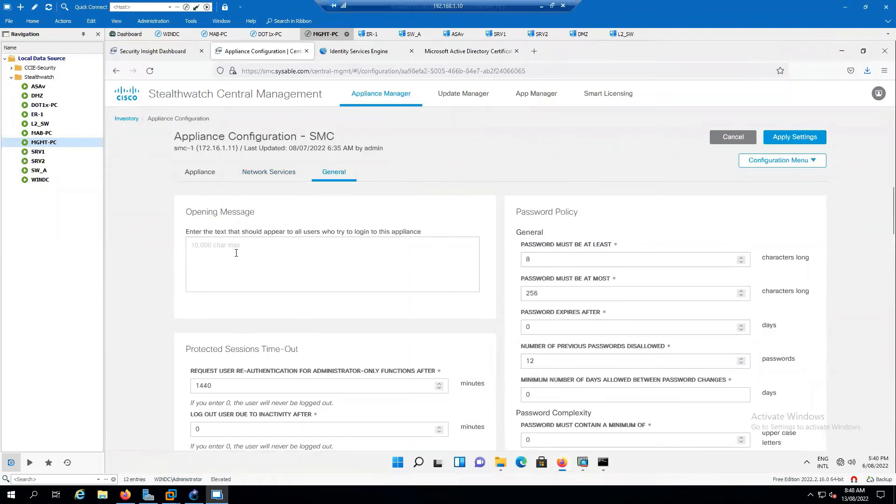
{"action": "type", "text": "Welcome to Sysable Stelathwatch Console"}
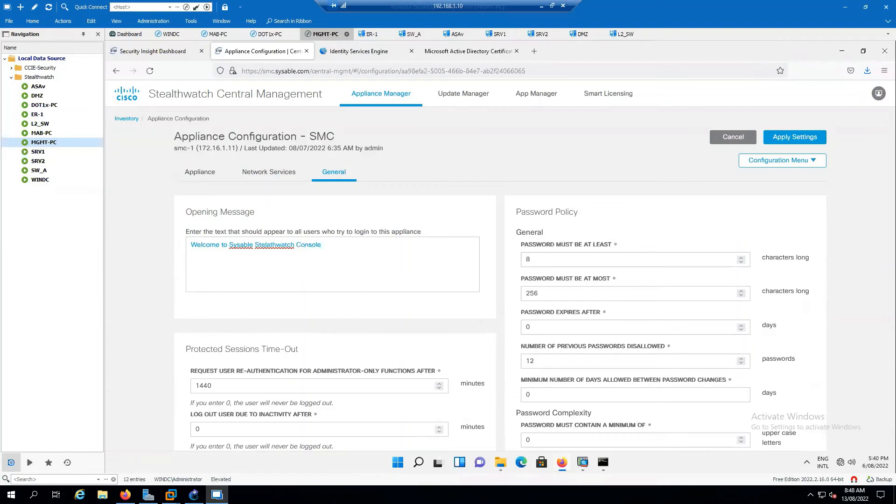
{"action": "key", "text": "BackSpace"}
{"action": "key", "text": "BackSpace"}
{"action": "key", "text": "BackSpace"}
{"action": "key", "text": "BackSpace"}
{"action": "key", "text": "BackSpace"}
{"action": "key", "text": "BackSpace"}
{"action": "key", "text": "BackSpace"}
{"action": "type", "text": "managem"}
{"action": "key", "text": "BackSpace"}
{"action": "key", "text": "BackSpace"}
{"action": "key", "text": "BackSpace"}
{"action": "key", "text": "BackSpace"}
{"action": "key", "text": "BackSpace"}
{"action": "key", "text": "BackSpace"}
{"action": "key", "text": "BackSpace"}
{"action": "type", "text": "Management Cnsole"}
{"action": "key", "text": "BackSpace"}
{"action": "key", "text": "BackSpace"}
{"action": "key", "text": "BackSpace"}
{"action": "key", "text": "BackSpace"}
{"action": "key", "text": "BackSpace"}
{"action": "type", "text": "onsole"}
- Set the maximum password length (Password Must Be At Most) to 254 characters
{"action": "key", "text": "Tab"}
{"action": "key", "text": "Tab"}
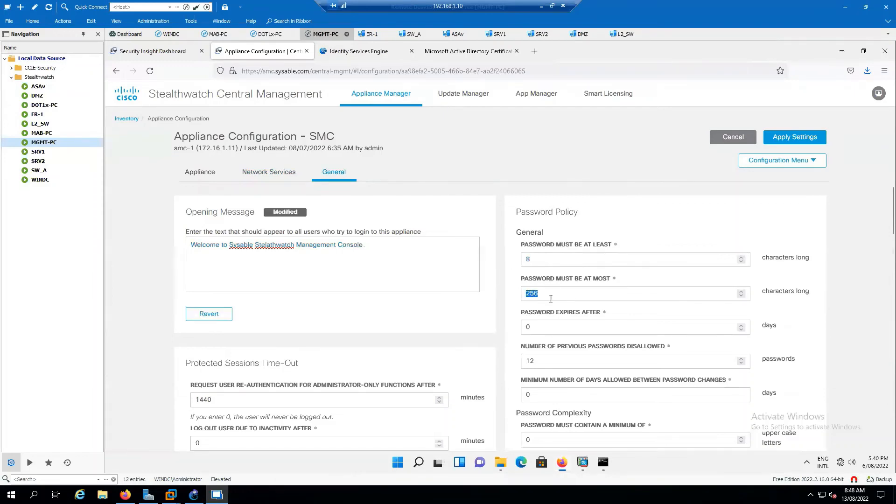
{"action": "type", "text": "254"}
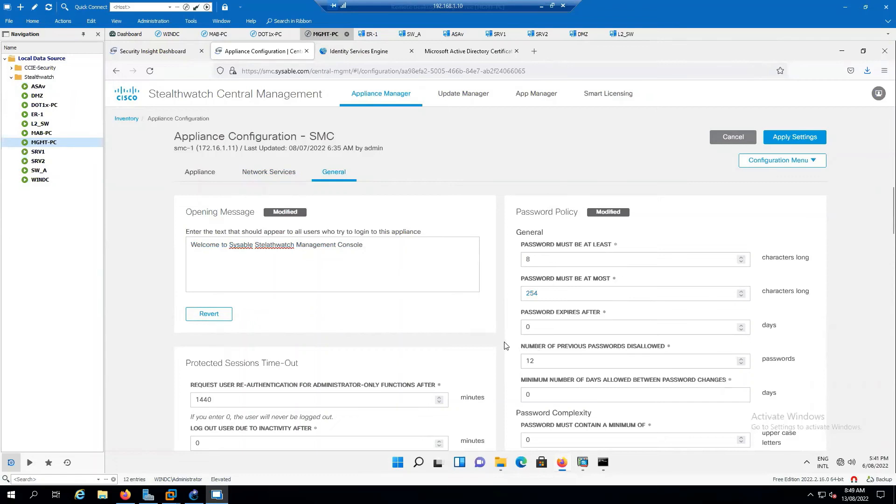
{"action": "scroll", "coordinate": [506, 345], "scroll_direction": "down", "scroll_amount": 2}
{"action": "scroll", "coordinate": [512, 337], "scroll_direction": "down", "scroll_amount": 1}
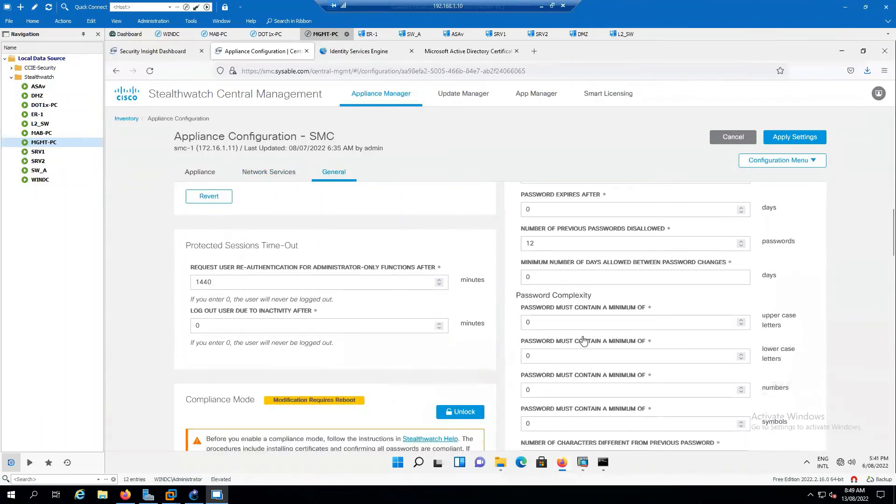
{"action": "scroll", "coordinate": [573, 339], "scroll_direction": "down", "scroll_amount": 1}
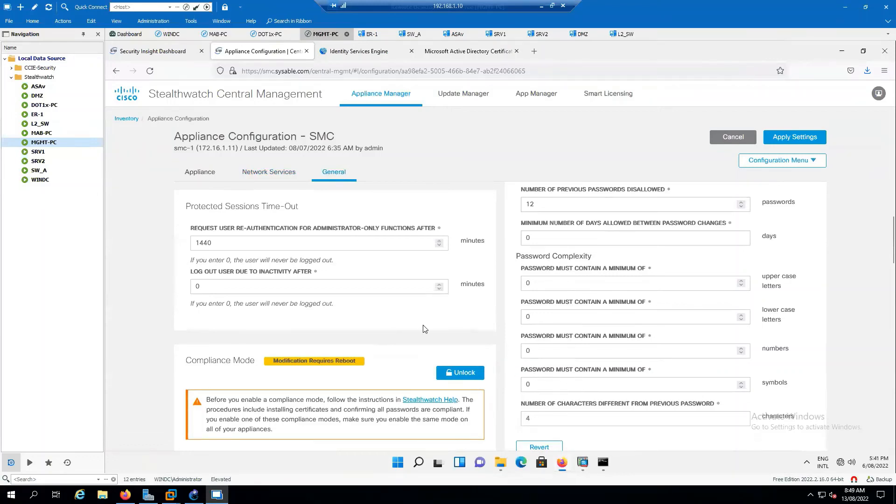
{"action": "scroll", "coordinate": [425, 327], "scroll_direction": "down", "scroll_amount": 2}
{"action": "scroll", "coordinate": [407, 293], "scroll_direction": "down", "scroll_amount": 3}
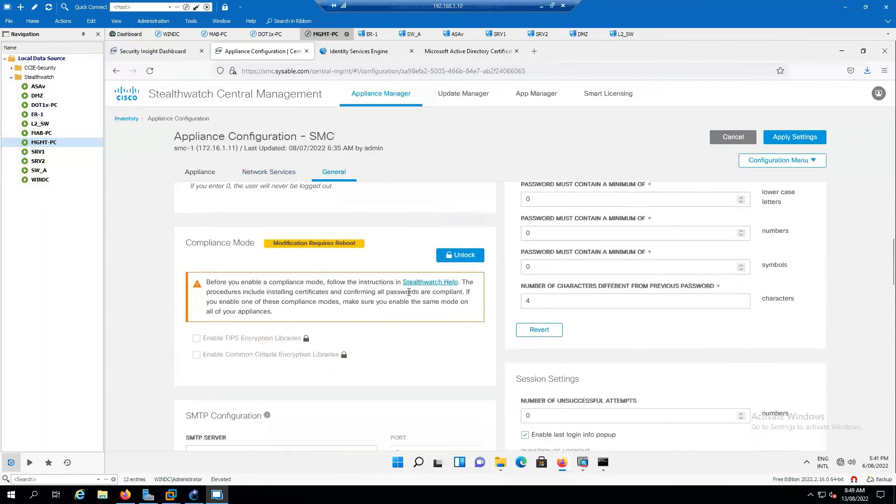
- Enter SMTP server 172.16.1.10, port 25 and the sender e-mail address, then switch to WINDC
{"action": "scroll", "coordinate": [408, 304], "scroll_direction": "down", "scroll_amount": 3}
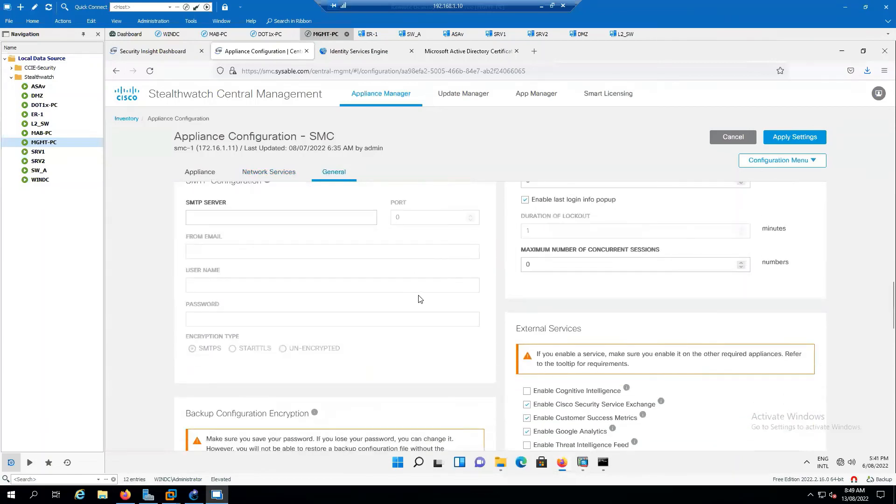
{"action": "scroll", "coordinate": [428, 297], "scroll_direction": "up", "scroll_amount": 1}
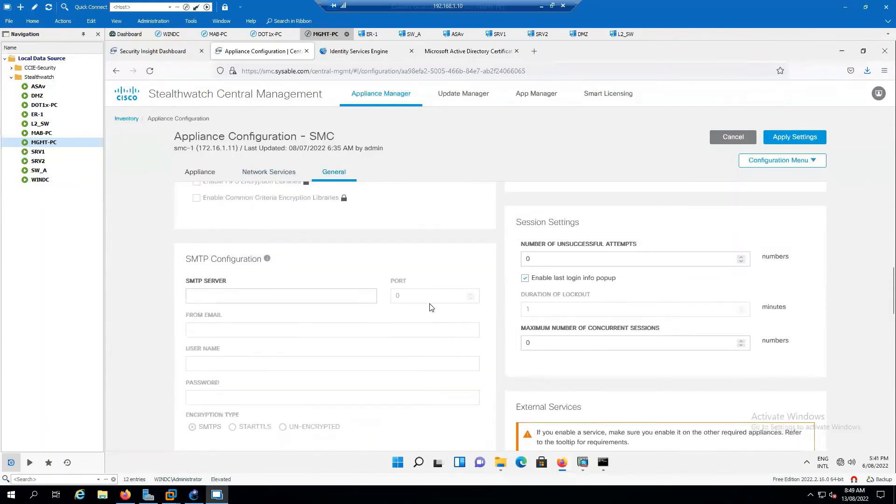
{"action": "scroll", "coordinate": [432, 308], "scroll_direction": "down", "scroll_amount": 1}
{"action": "left_click_drag", "start_coordinate": [261, 220], "coordinate": [226, 220]}
{"action": "left_click", "coordinate": [207, 234]}
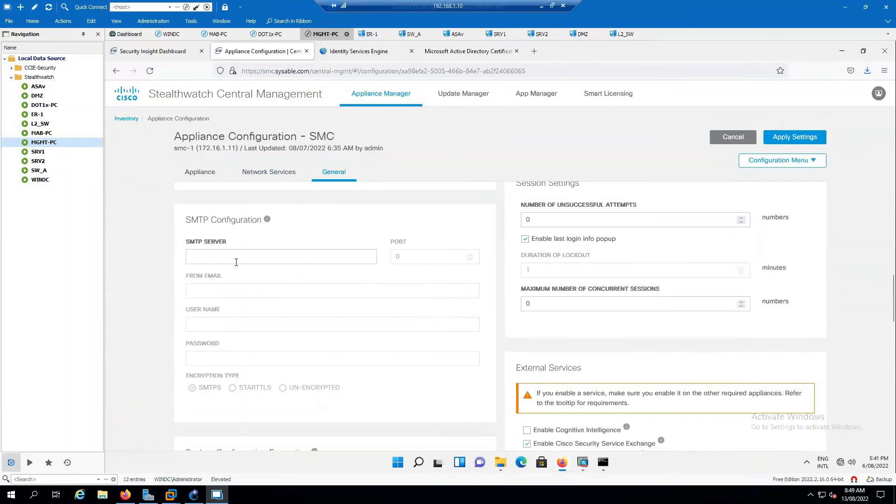
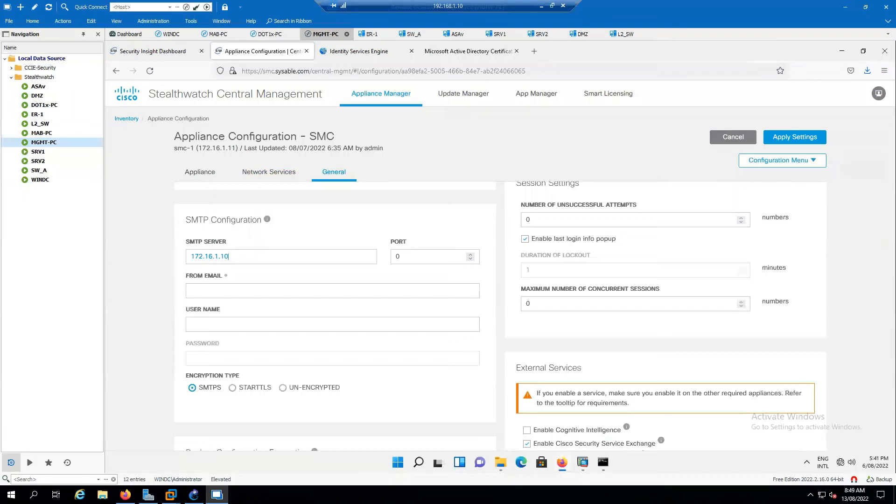
{"action": "key", "text": "Tab"}
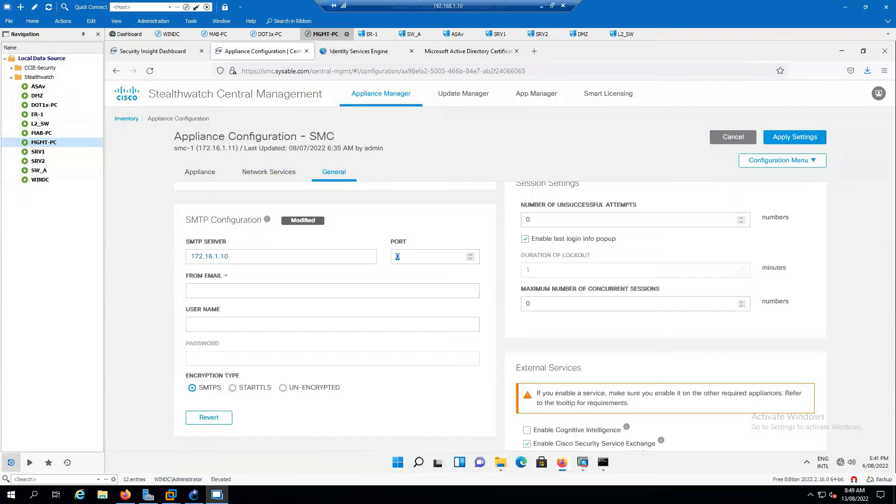
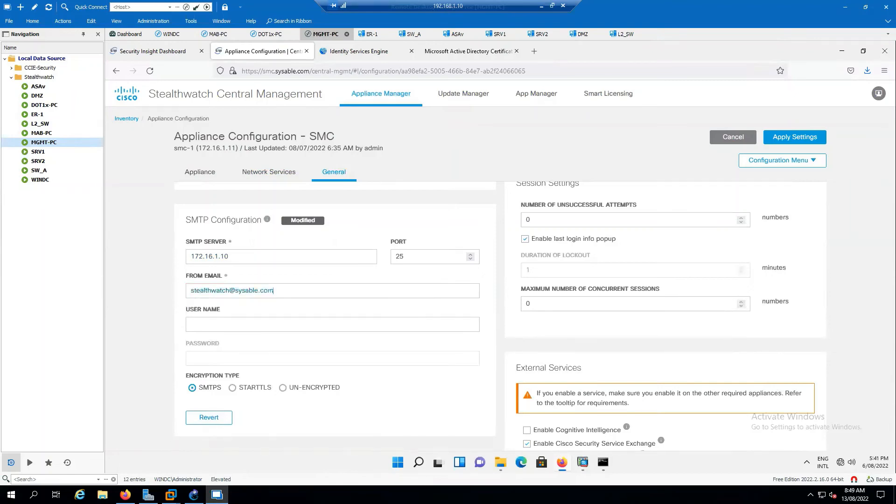
{"action": "left_click_drag", "start_coordinate": [280, 290], "coordinate": [191, 291]}
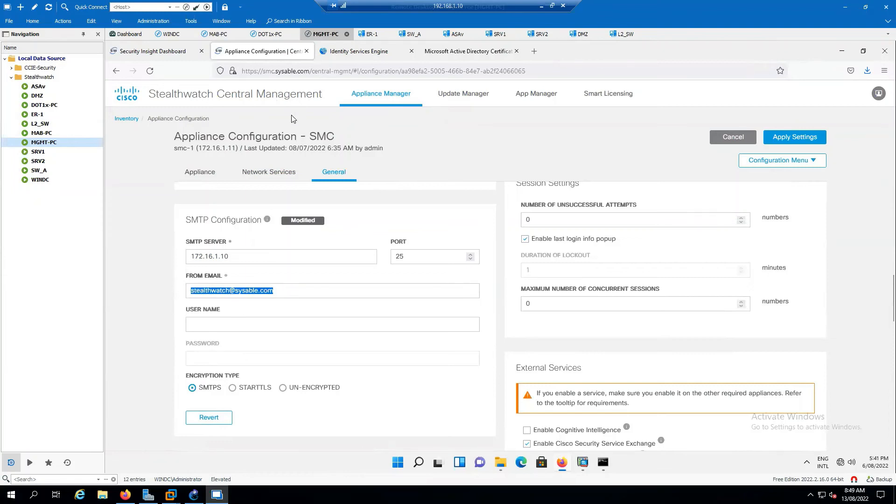
{"action": "left_click", "coordinate": [169, 34]}
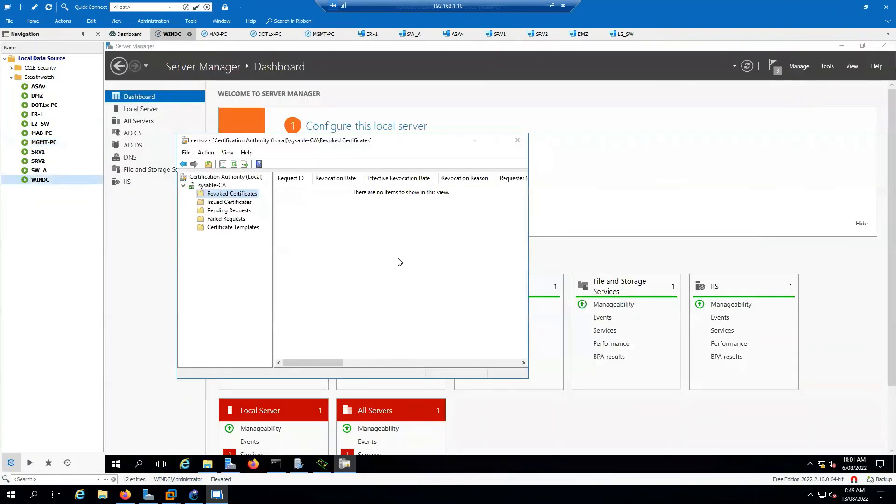
- Check the Stealthwatch mail account's settings in hMailServer Administrator, then return to MGMT-PC
{"action": "left_click", "coordinate": [299, 465]}
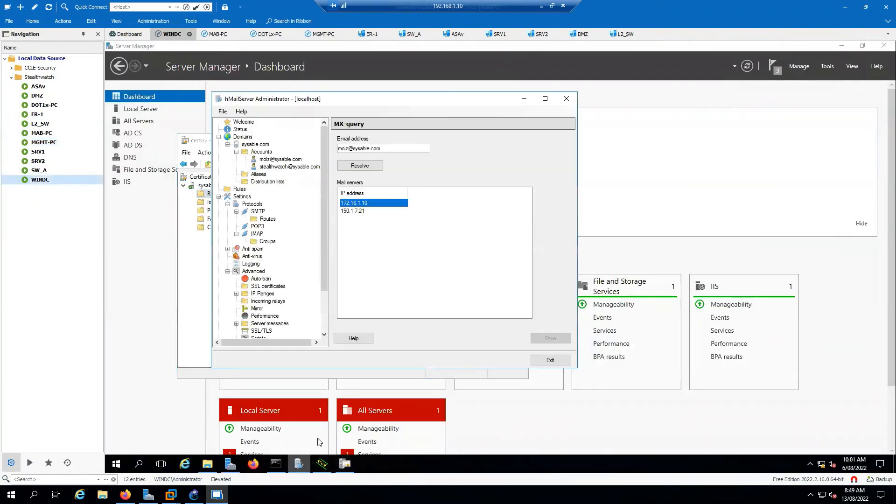
{"action": "left_click", "coordinate": [280, 167]}
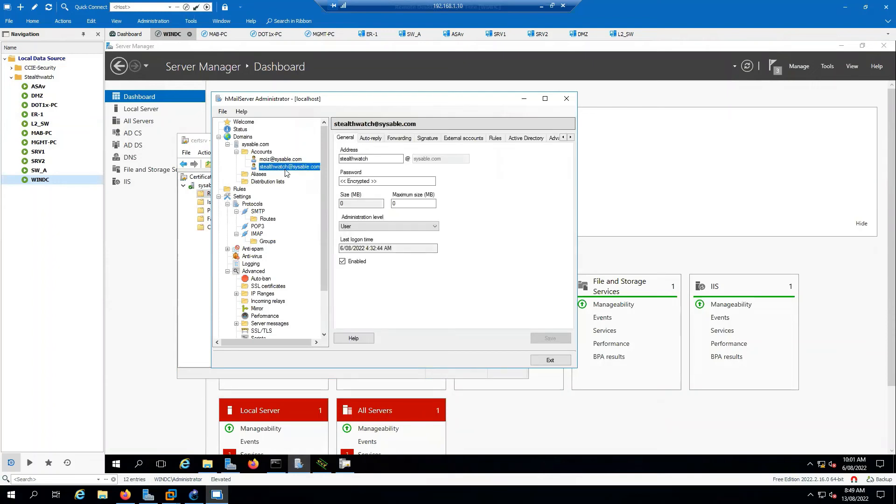
{"action": "left_click", "coordinate": [321, 39]}
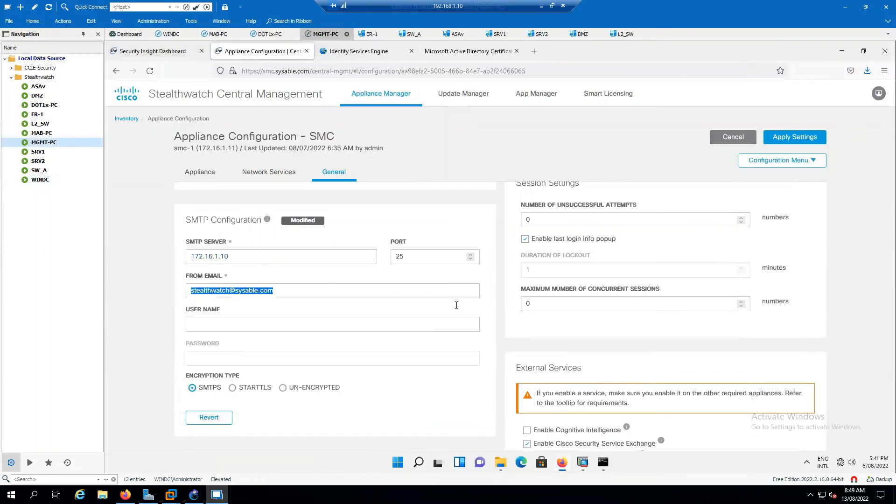
- Fill in the SMTP user name with the mail account's address, then go to WINDC
{"action": "left_click", "coordinate": [242, 325]}
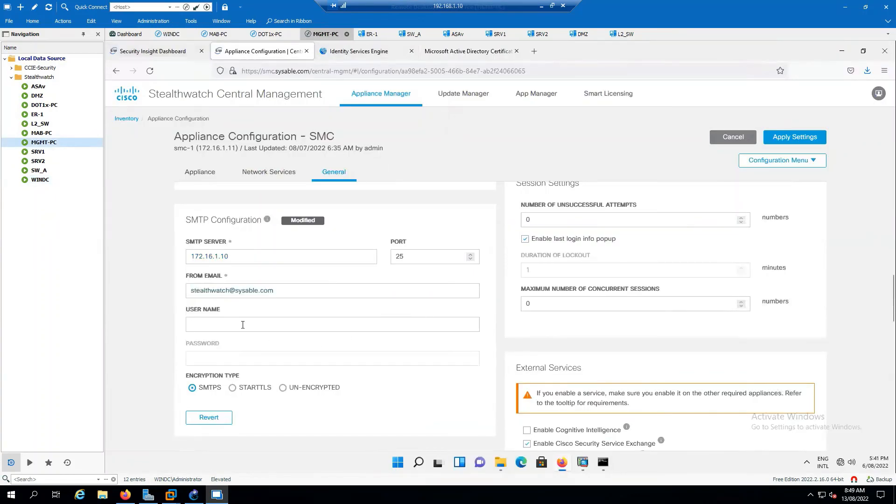
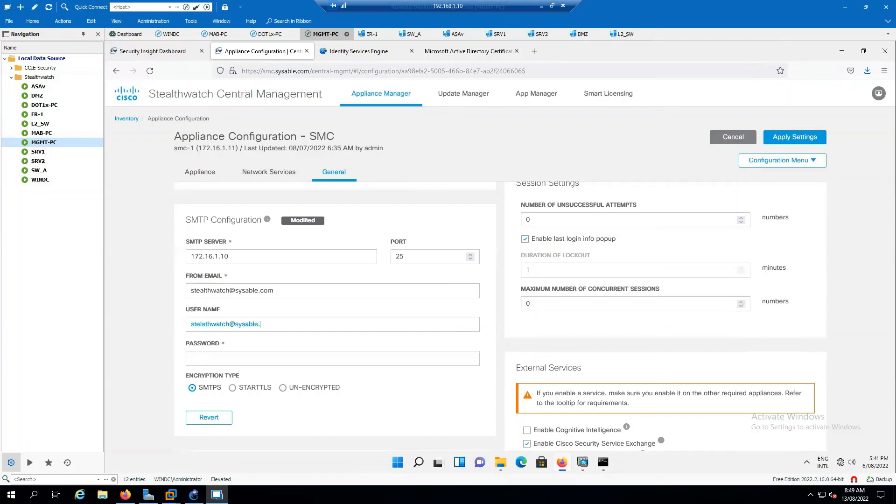
{"action": "key", "text": "Tab"}
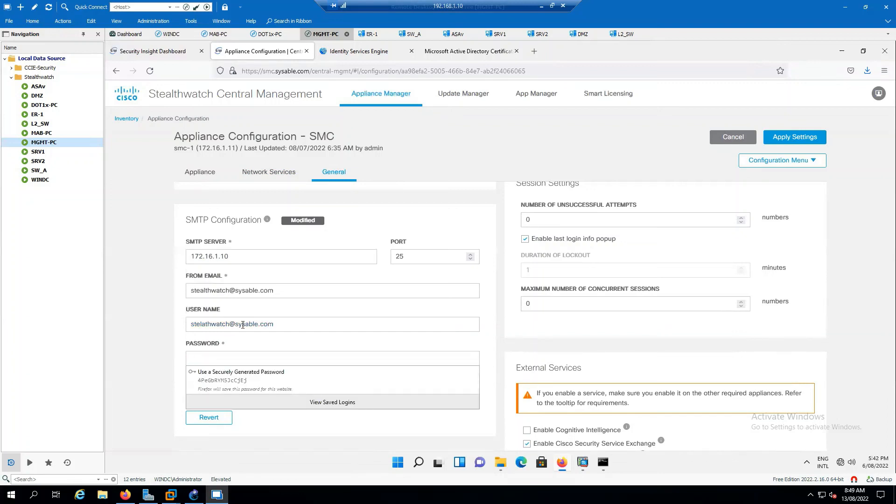
{"action": "left_click", "coordinate": [179, 34]}
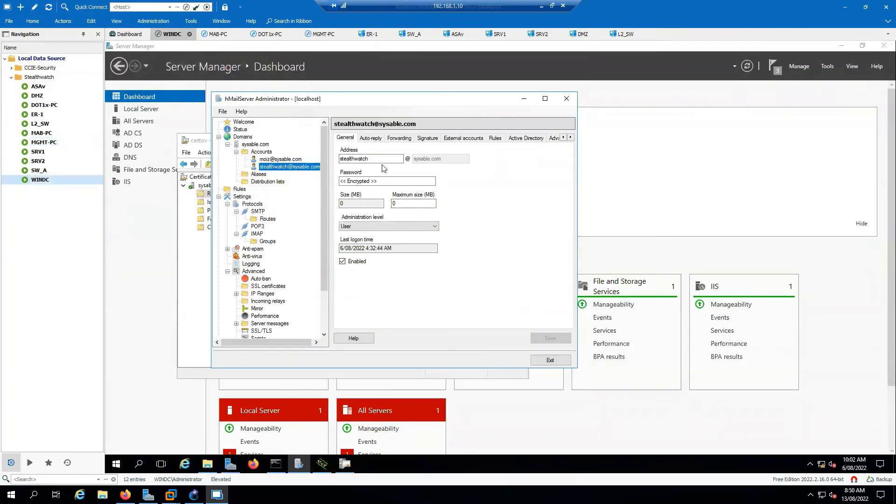
- Save a new password for the Stealthwatch mail account in hMailServer, then return to MGMT-PC
{"action": "left_click", "coordinate": [377, 182]}
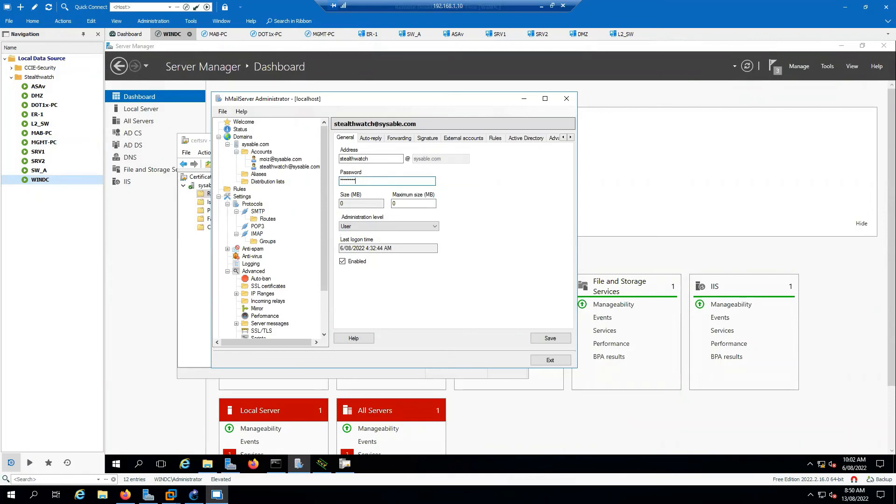
{"action": "left_click", "coordinate": [563, 340]}
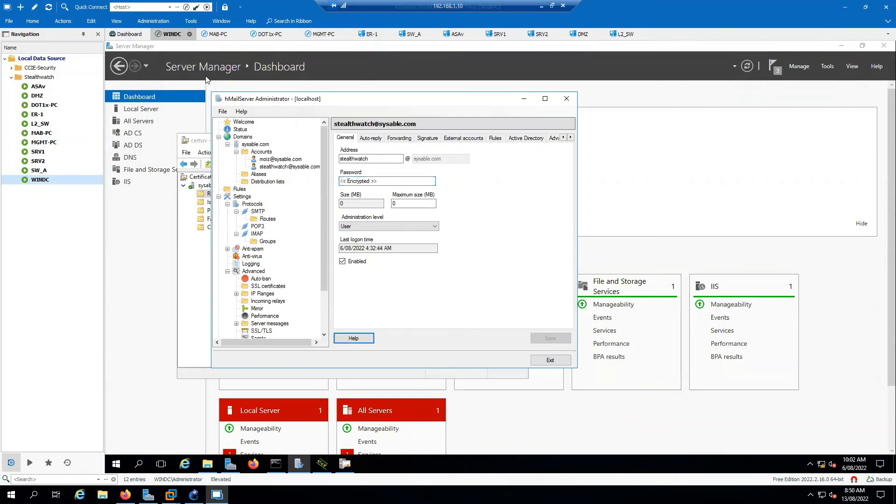
{"action": "left_click", "coordinate": [328, 36]}
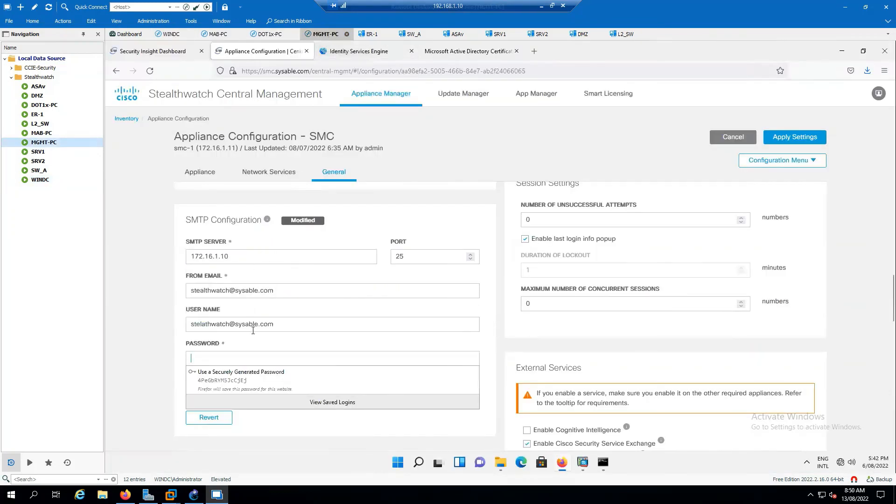
- Enter the mail account password as SMTP Password and set encryption type to UN-ENCRYPTED
{"action": "type", "text": "C"}
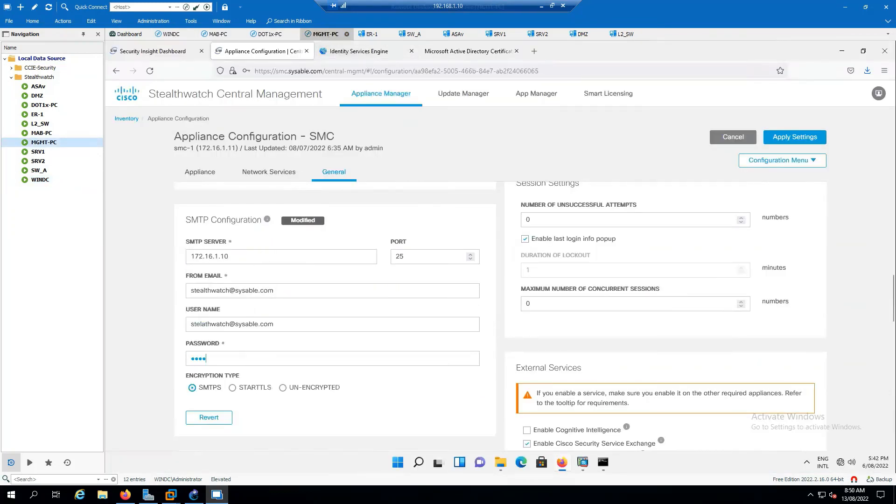
{"action": "key", "text": "BackSpace"}
{"action": "key", "text": "BackSpace"}
{"action": "key", "text": "BackSpace"}
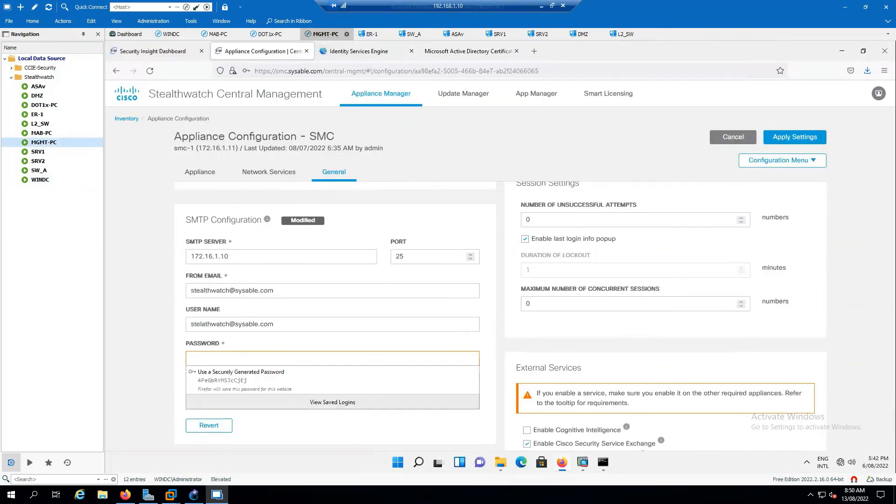
{"action": "type", "text": "Cis"}
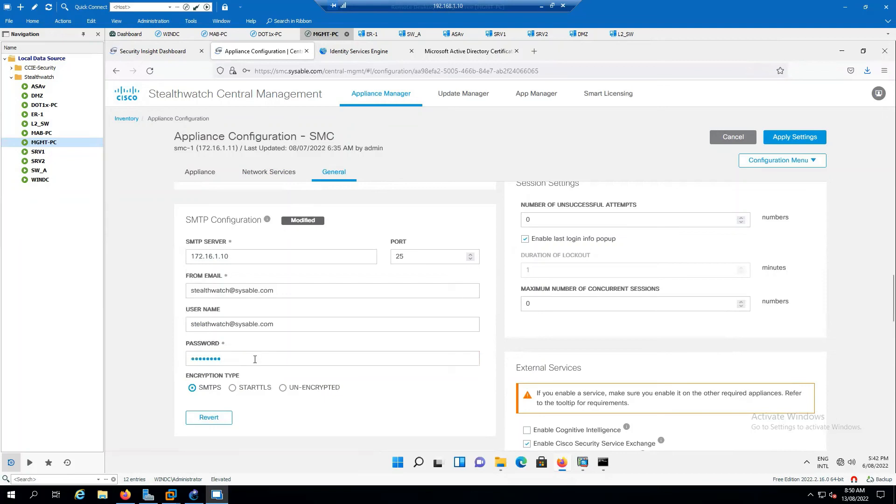
{"action": "left_click", "coordinate": [283, 389]}
{"action": "scroll", "coordinate": [459, 379], "scroll_direction": "down", "scroll_amount": 3}
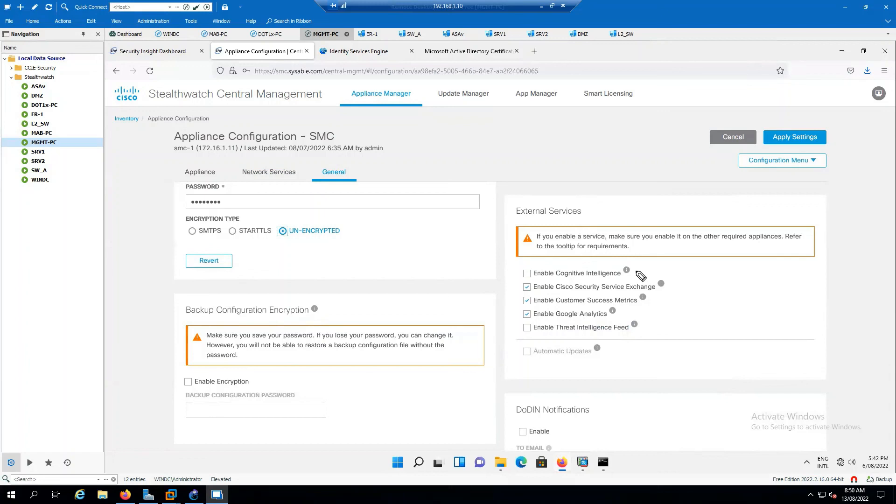
{"action": "left_click_drag", "start_coordinate": [638, 271], "coordinate": [652, 268]}
{"action": "mouse_move", "coordinate": [663, 265]}
{"action": "left_mouse_down"}
{"action": "mouse_move", "coordinate": [780, 268]}
{"action": "mouse_move", "coordinate": [789, 260]}
{"action": "mouse_move", "coordinate": [782, 271]}
{"action": "left_mouse_up"}
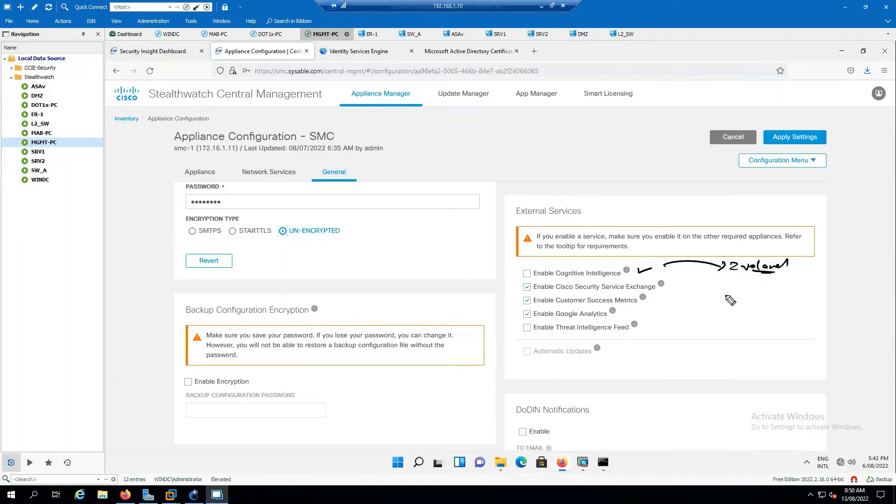
{"action": "mouse_move", "coordinate": [669, 283]}
{"action": "left_mouse_down"}
{"action": "mouse_move", "coordinate": [678, 282]}
{"action": "mouse_move", "coordinate": [671, 311]}
{"action": "mouse_move", "coordinate": [648, 311]}
{"action": "left_mouse_up"}
{"action": "left_click_drag", "start_coordinate": [546, 335], "coordinate": [633, 336]}
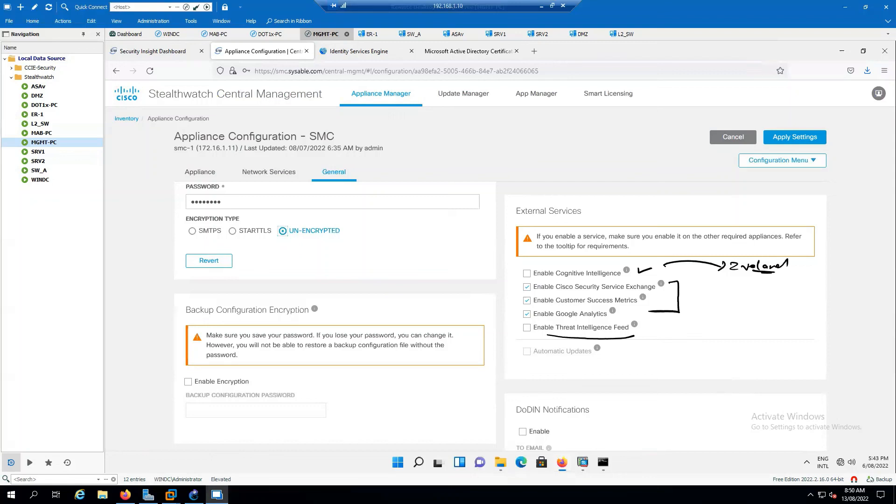
{"action": "mouse_move", "coordinate": [635, 327]}
{"action": "left_click_drag", "start_coordinate": [679, 250], "coordinate": [670, 282]}
{"action": "left_click_drag", "start_coordinate": [537, 337], "coordinate": [662, 331]}
{"action": "left_click_drag", "start_coordinate": [680, 325], "coordinate": [683, 333]}
{"action": "left_click_drag", "start_coordinate": [686, 325], "coordinate": [696, 325]}
{"action": "left_click_drag", "start_coordinate": [691, 326], "coordinate": [711, 333]}
{"action": "mouse_move", "coordinate": [701, 330]}
{"action": "left_mouse_down"}
{"action": "mouse_move", "coordinate": [675, 355]}
{"action": "mouse_move", "coordinate": [780, 357]}
{"action": "mouse_move", "coordinate": [751, 347]}
{"action": "mouse_move", "coordinate": [793, 357]}
{"action": "left_mouse_up"}
{"action": "mouse_move", "coordinate": [725, 379]}
{"action": "left_mouse_down"}
{"action": "mouse_move", "coordinate": [734, 371]}
{"action": "mouse_move", "coordinate": [795, 379]}
{"action": "mouse_move", "coordinate": [747, 390]}
{"action": "mouse_move", "coordinate": [777, 392]}
{"action": "left_mouse_up"}
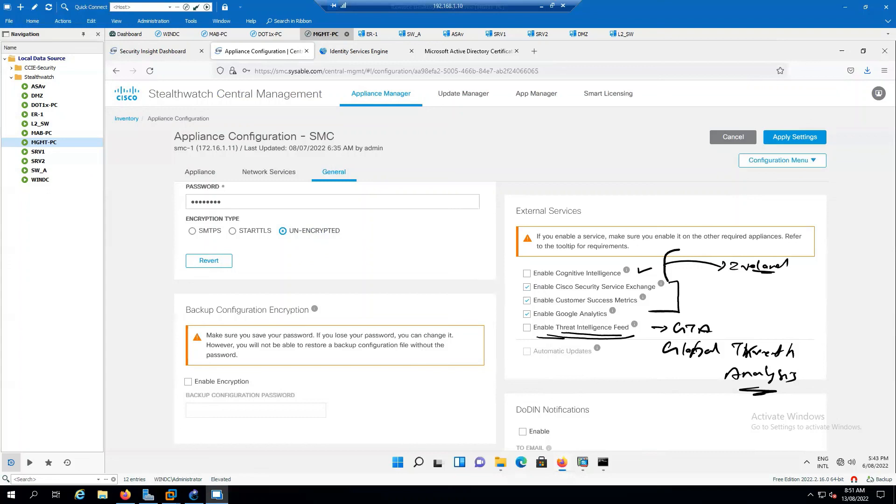
{"action": "key", "text": "Escape"}
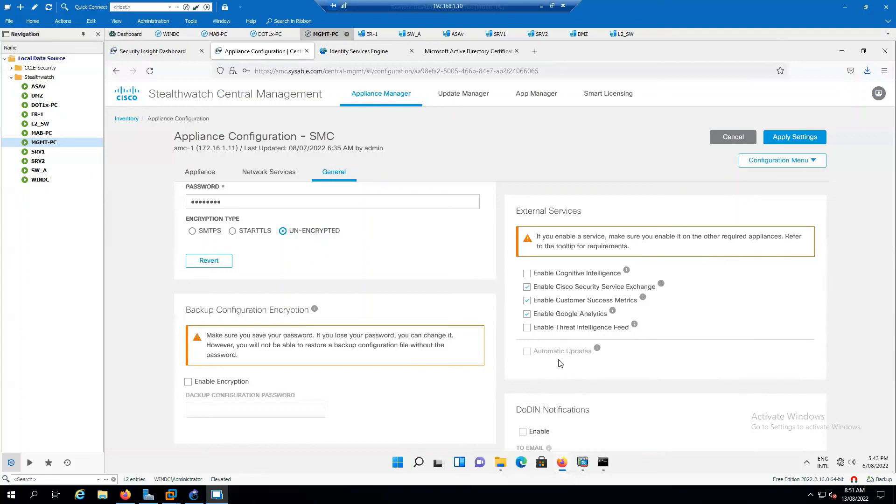
{"action": "left_click", "coordinate": [527, 328]}
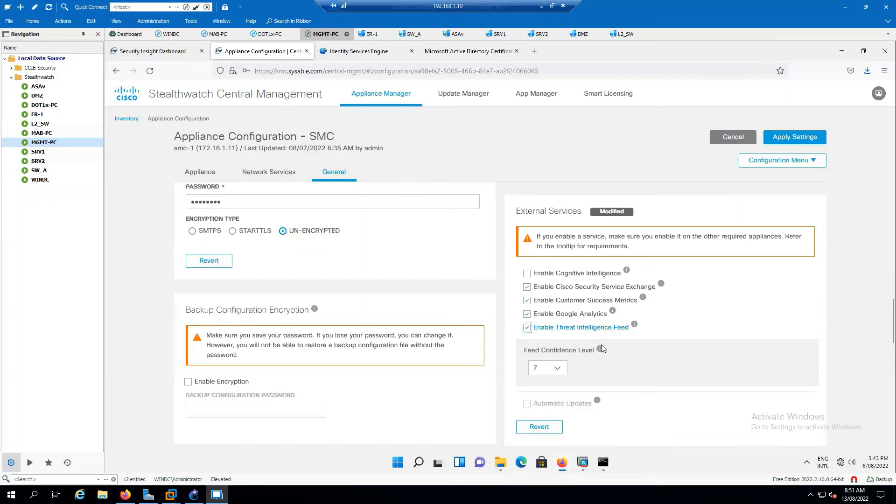
{"action": "mouse_move", "coordinate": [600, 350]}
{"action": "left_click", "coordinate": [527, 274]}
{"action": "left_click", "coordinate": [527, 273]}
{"action": "left_click", "coordinate": [526, 328]}
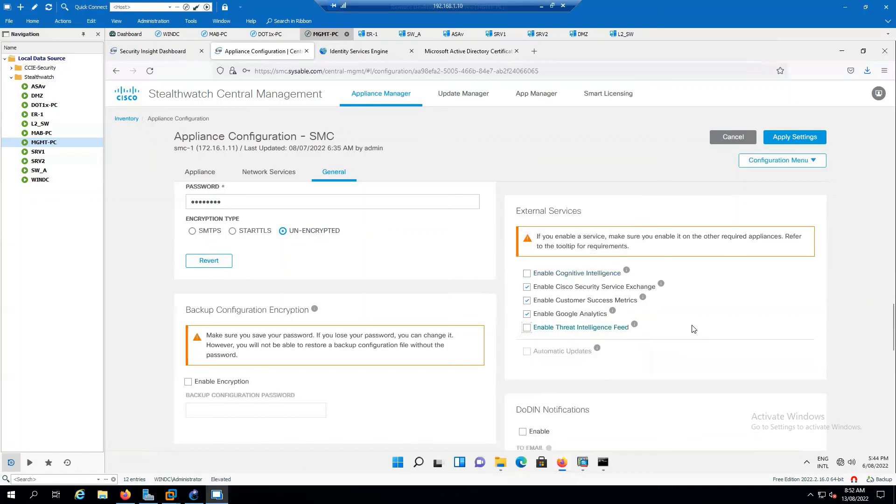
{"action": "scroll", "coordinate": [675, 321], "scroll_direction": "down", "scroll_amount": 1}
{"action": "scroll", "coordinate": [675, 321], "scroll_direction": "down", "scroll_amount": 1}
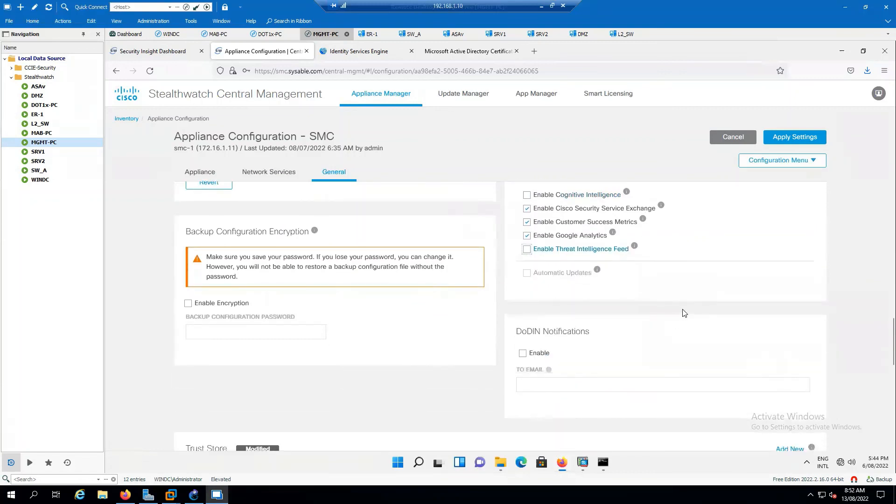
{"action": "scroll", "coordinate": [684, 313], "scroll_direction": "down", "scroll_amount": 5}
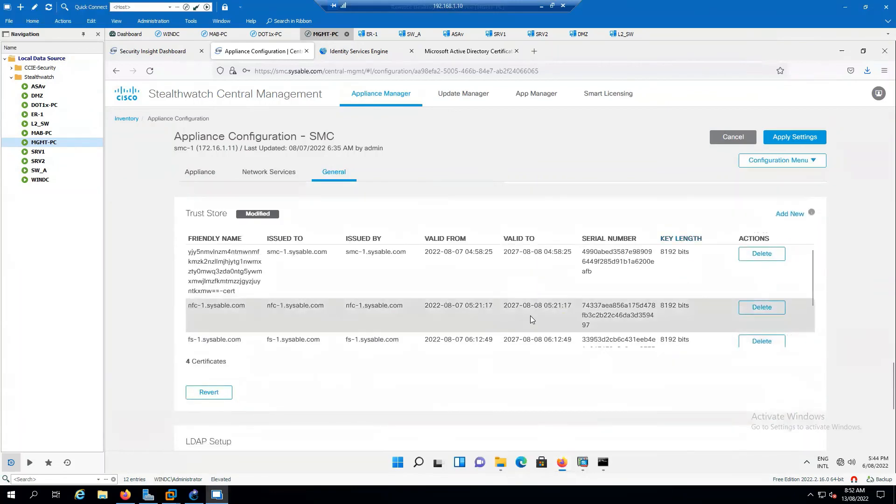
{"action": "scroll", "coordinate": [617, 319], "scroll_direction": "down", "scroll_amount": 5}
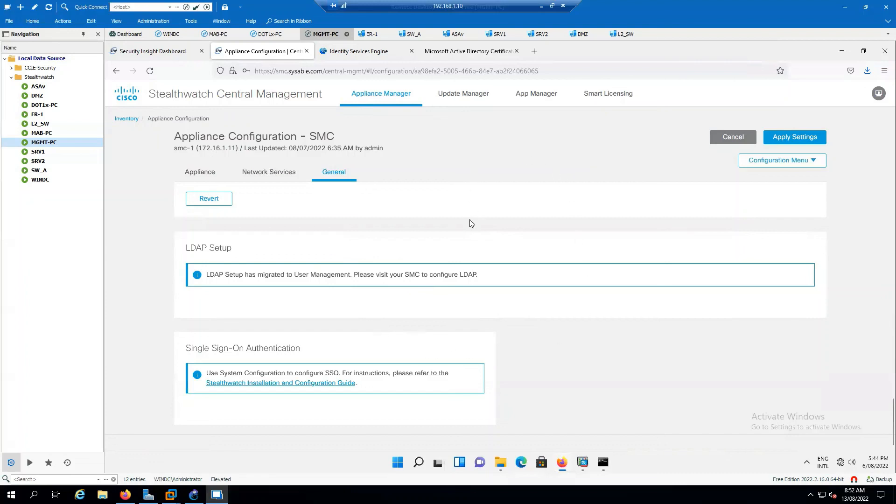
{"action": "left_click", "coordinate": [163, 55]}
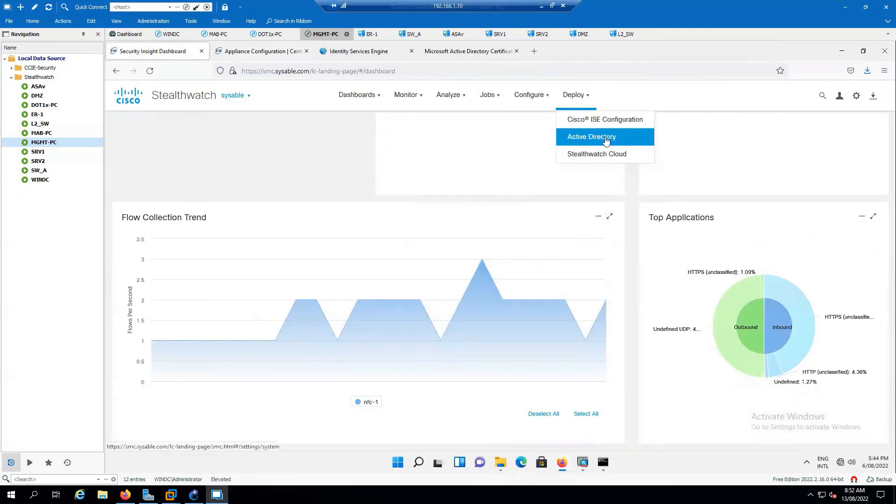
{"action": "left_click", "coordinate": [566, 136]}
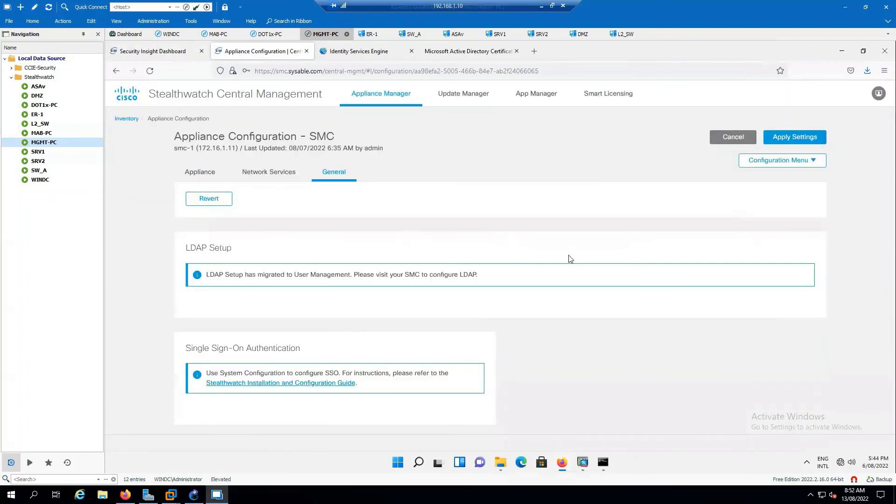
{"action": "scroll", "coordinate": [405, 357], "scroll_direction": "up", "scroll_amount": 15}
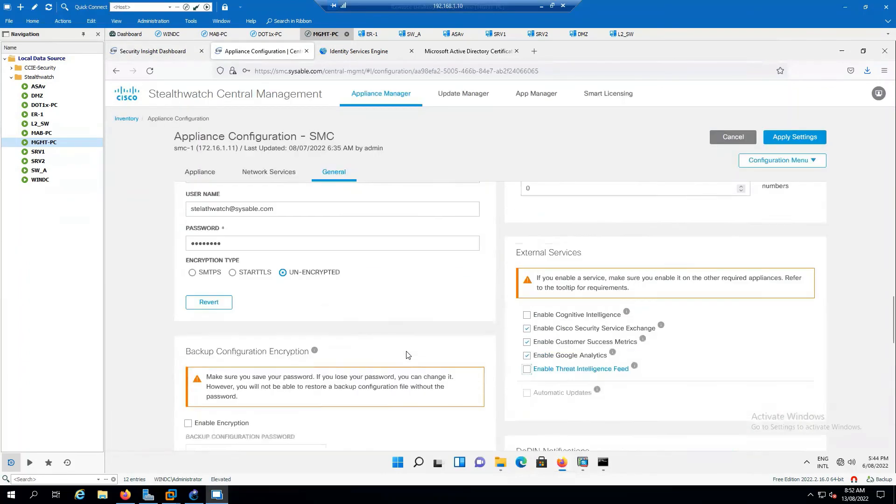
{"action": "scroll", "coordinate": [406, 355], "scroll_direction": "up", "scroll_amount": 8}
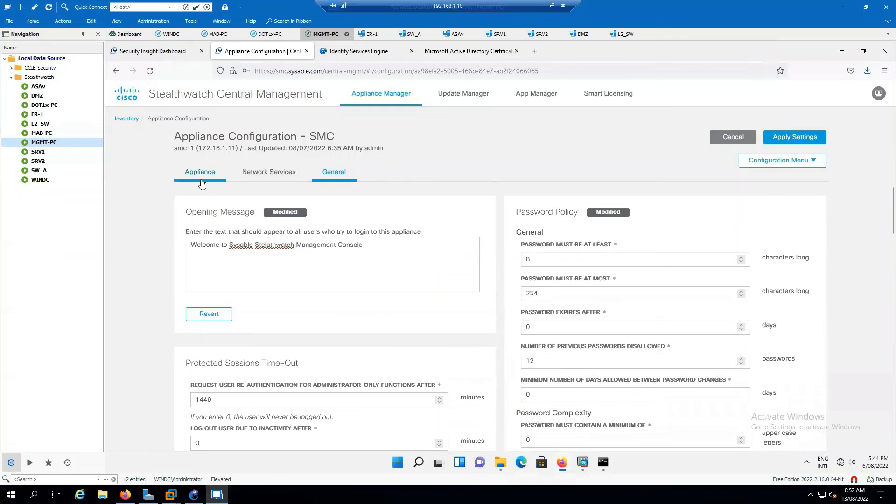
{"action": "scroll", "coordinate": [438, 341], "scroll_direction": "down", "scroll_amount": 3}
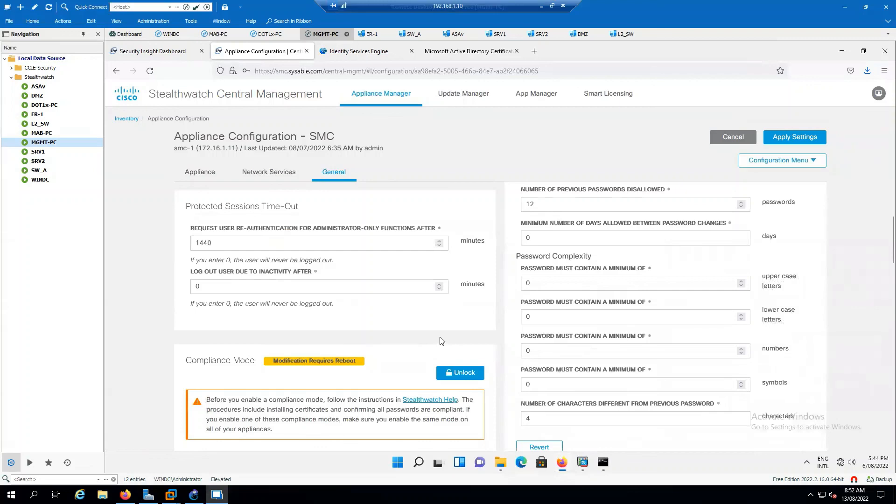
{"action": "scroll", "coordinate": [441, 341], "scroll_direction": "down", "scroll_amount": 2}
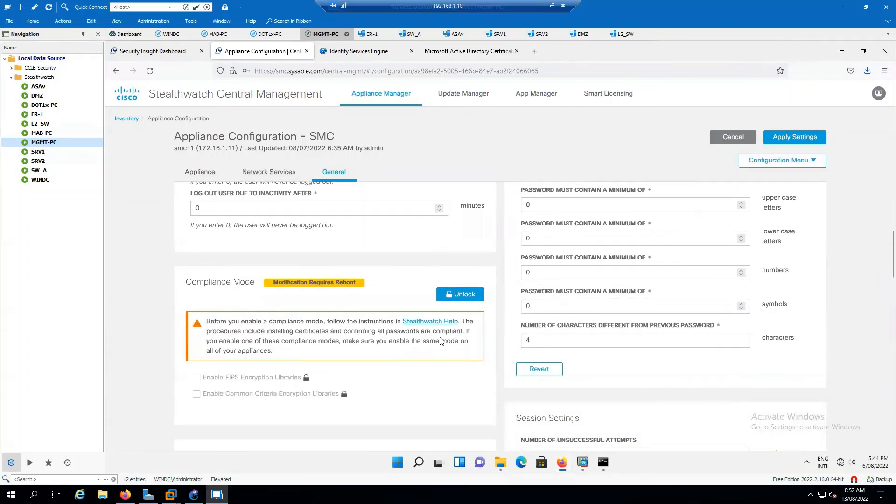
{"action": "scroll", "coordinate": [441, 341], "scroll_direction": "up", "scroll_amount": 6}
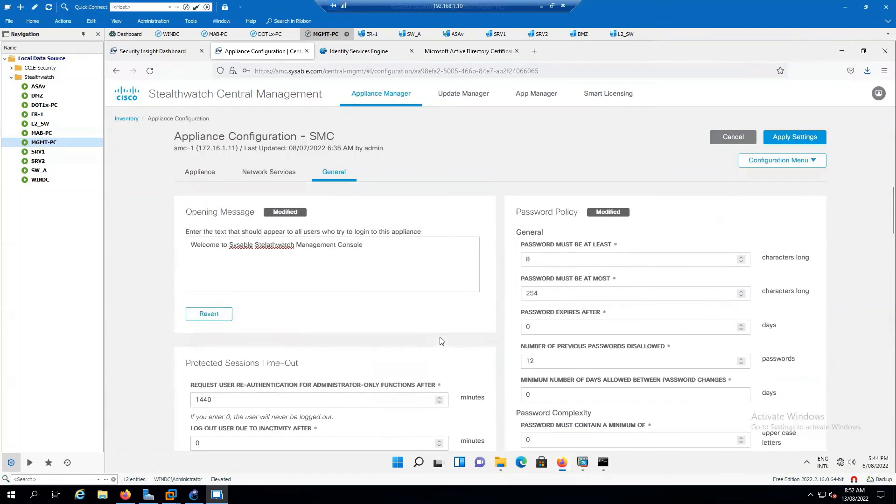
- Review the changed settings and apply them so smc-1 shows Config Changes Pending
{"action": "left_click", "coordinate": [260, 183]}
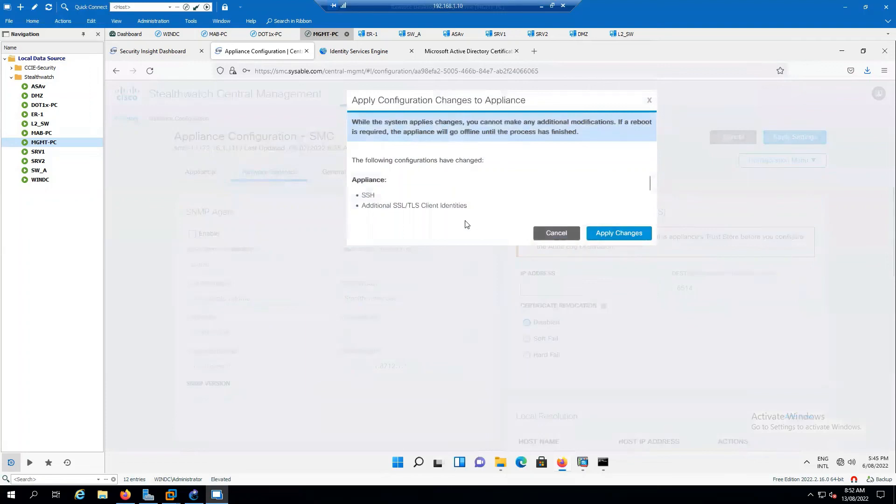
{"action": "scroll", "coordinate": [497, 196], "scroll_direction": "down", "scroll_amount": 3}
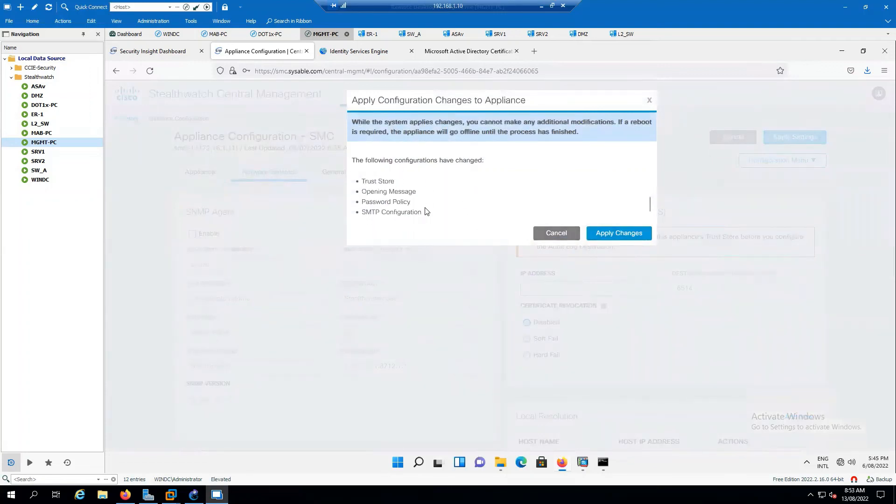
{"action": "scroll", "coordinate": [450, 198], "scroll_direction": "up", "scroll_amount": 3}
{"action": "scroll", "coordinate": [454, 200], "scroll_direction": "down", "scroll_amount": 3}
{"action": "left_click", "coordinate": [624, 234]}
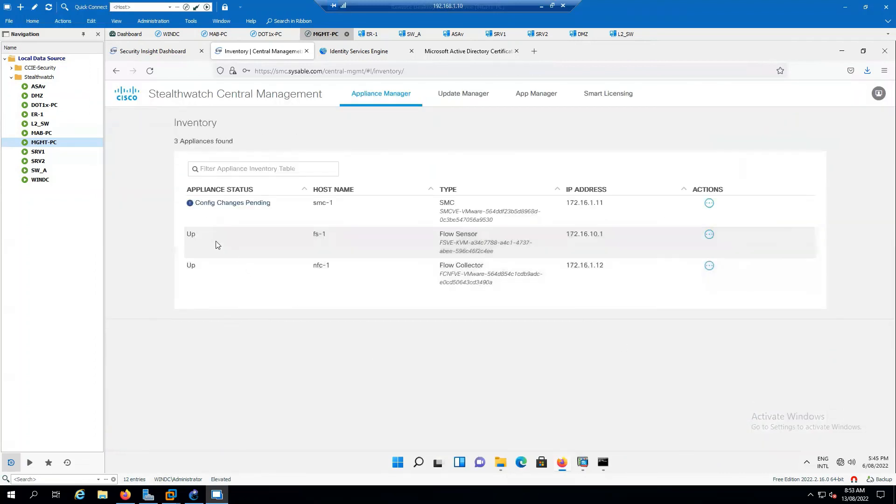
{"action": "mouse_move", "coordinate": [221, 204]}
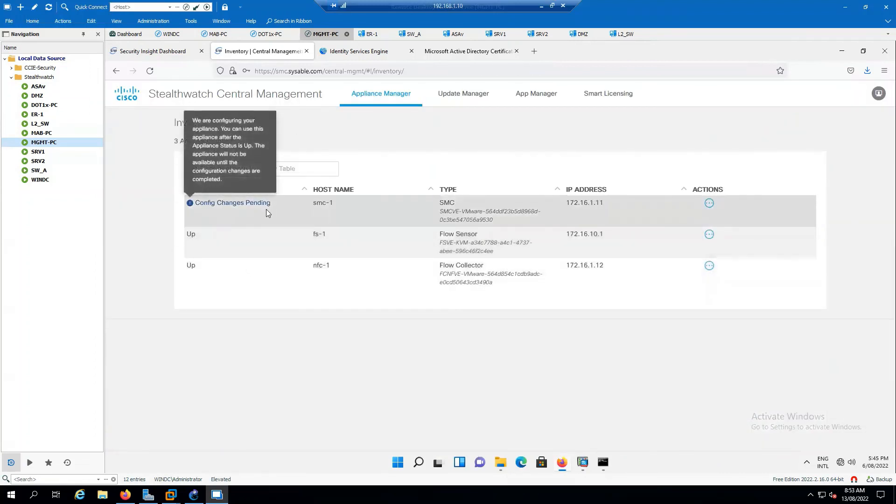